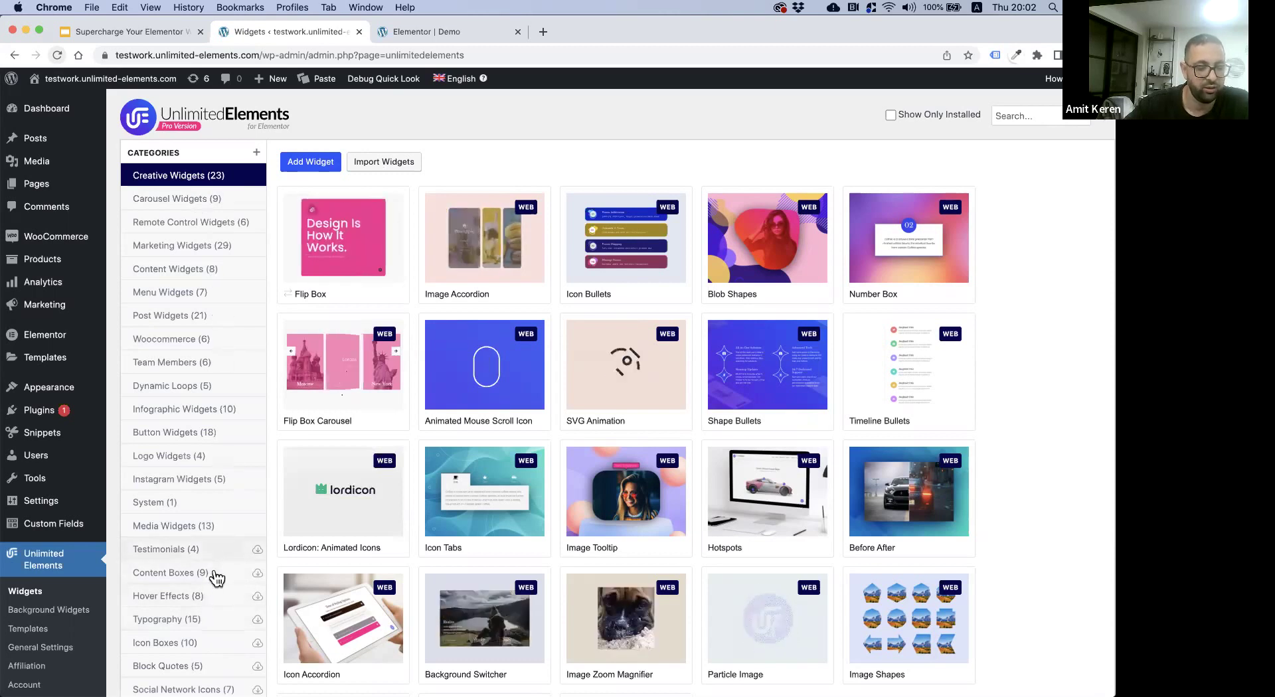
- Open the Testimonials widget category and preview the Testimonial Carousel widget's demo page
click(212, 550)
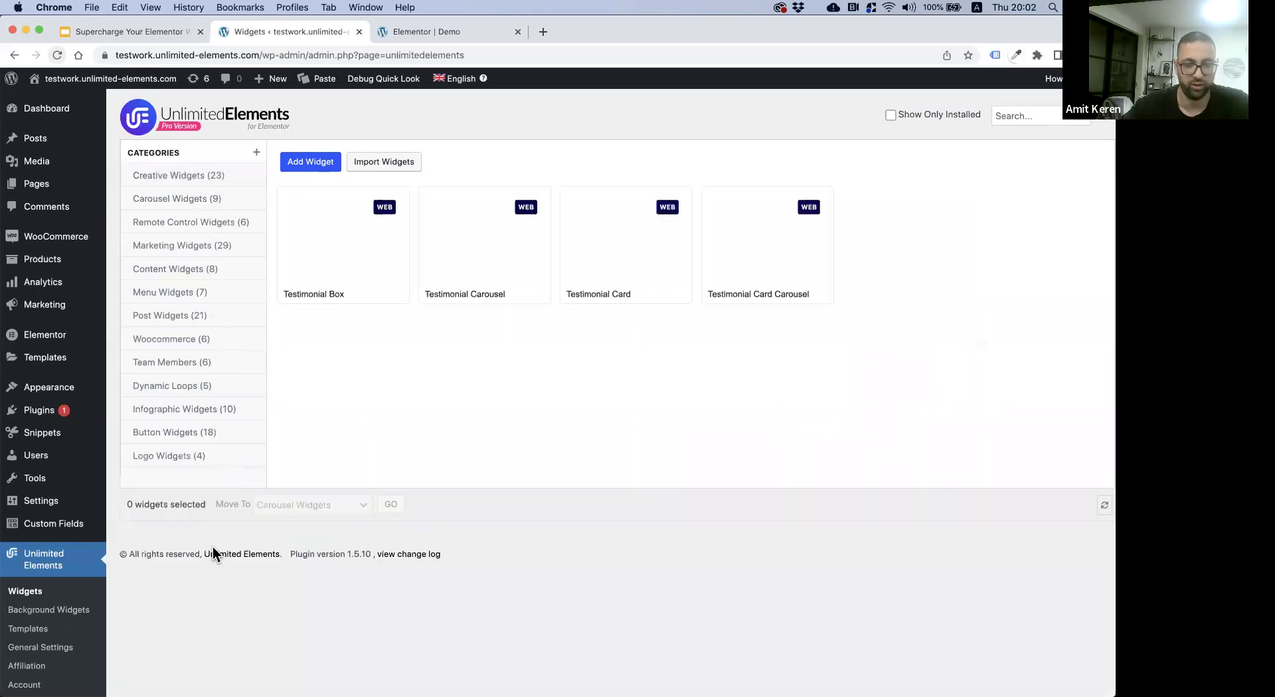
mouse_move(347, 205)
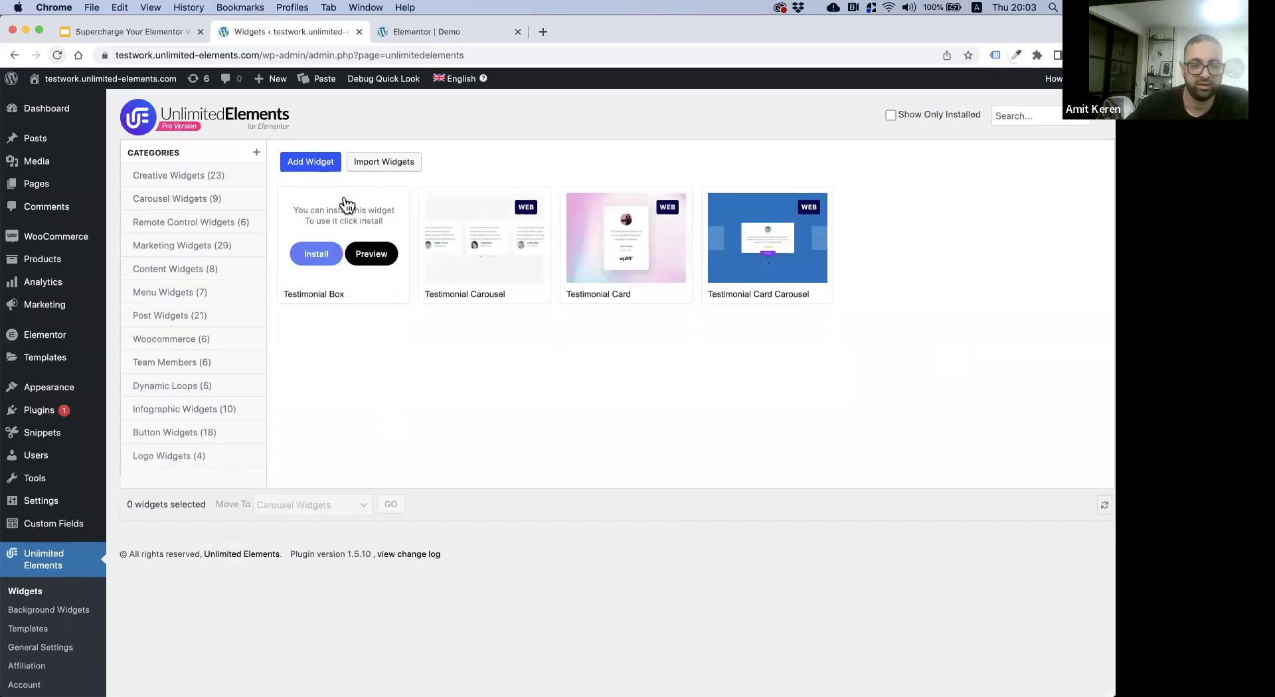
mouse_move(805, 256)
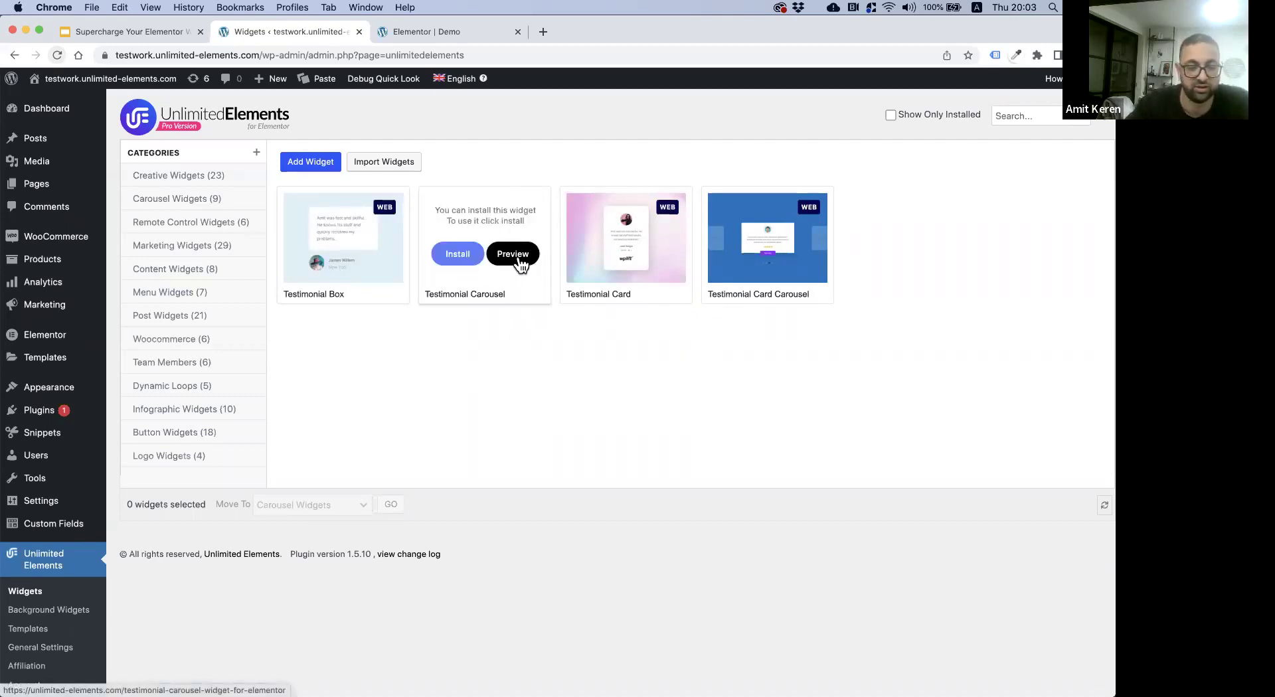
click(513, 255)
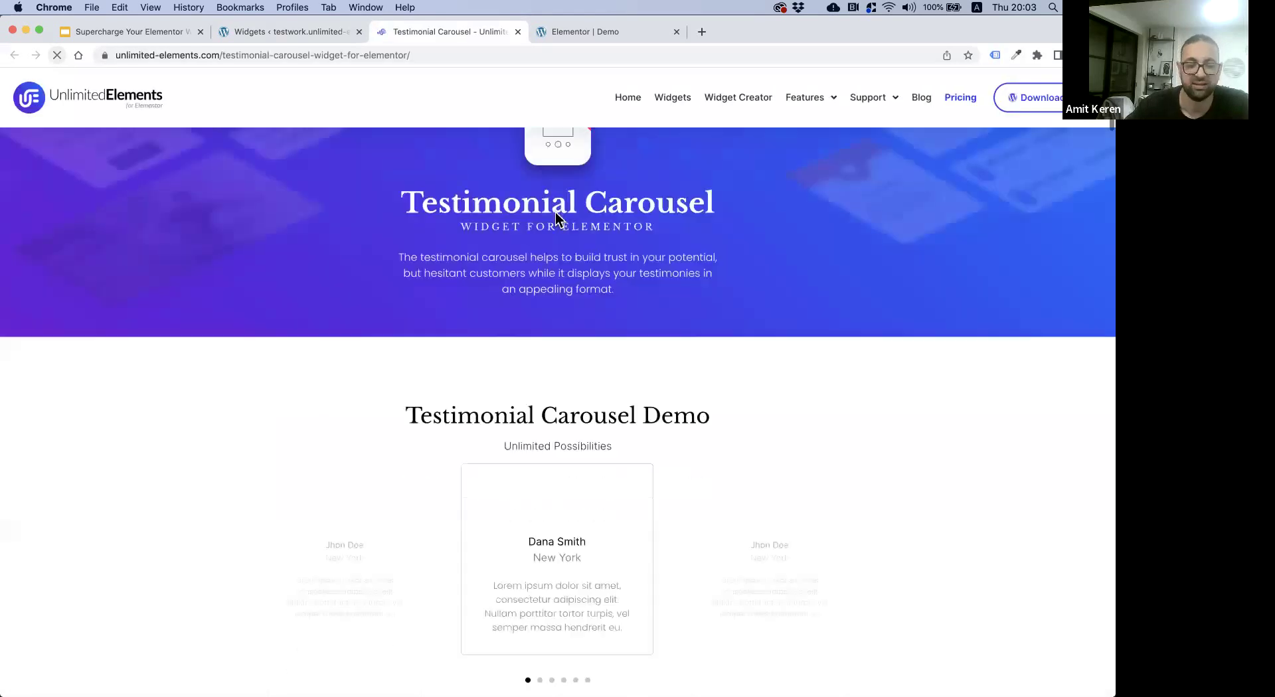
- Examine the Testimonial Carousel demos, switching between the reviewers in the quote layout and checking the other styling examples
scroll(555, 213, down, 3)
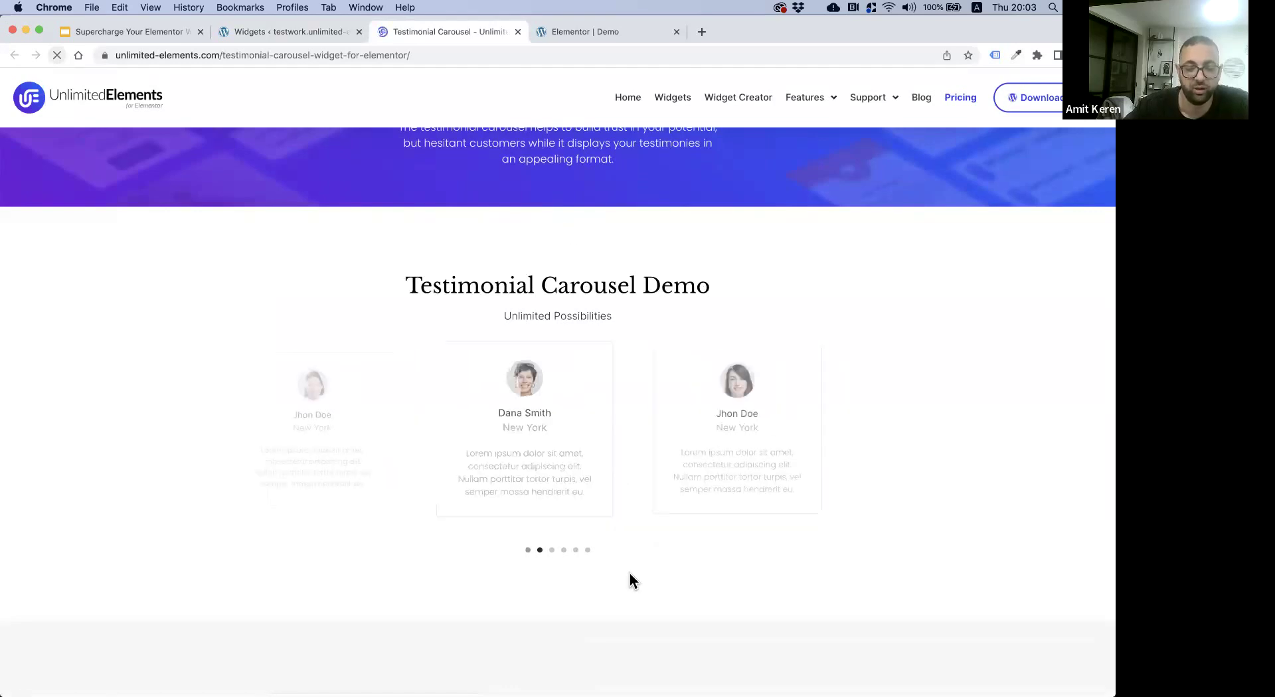
scroll(630, 572, down, 10)
scroll(630, 572, up, 2)
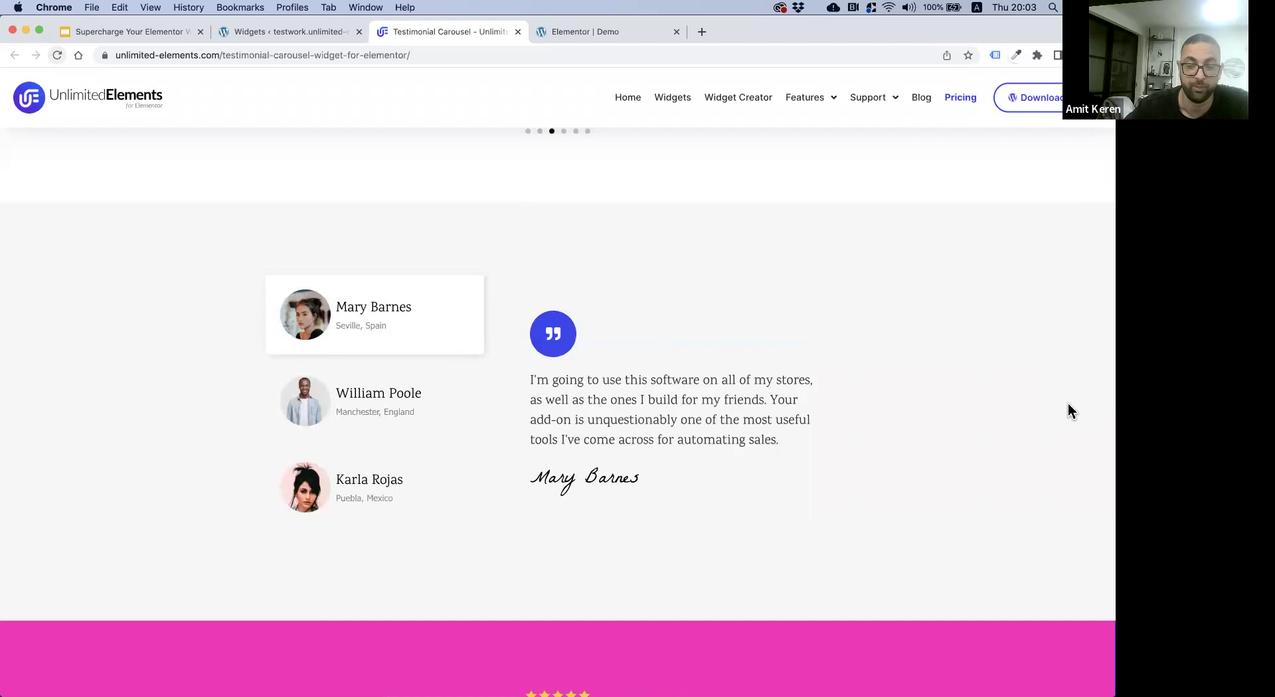
click(407, 401)
click(357, 488)
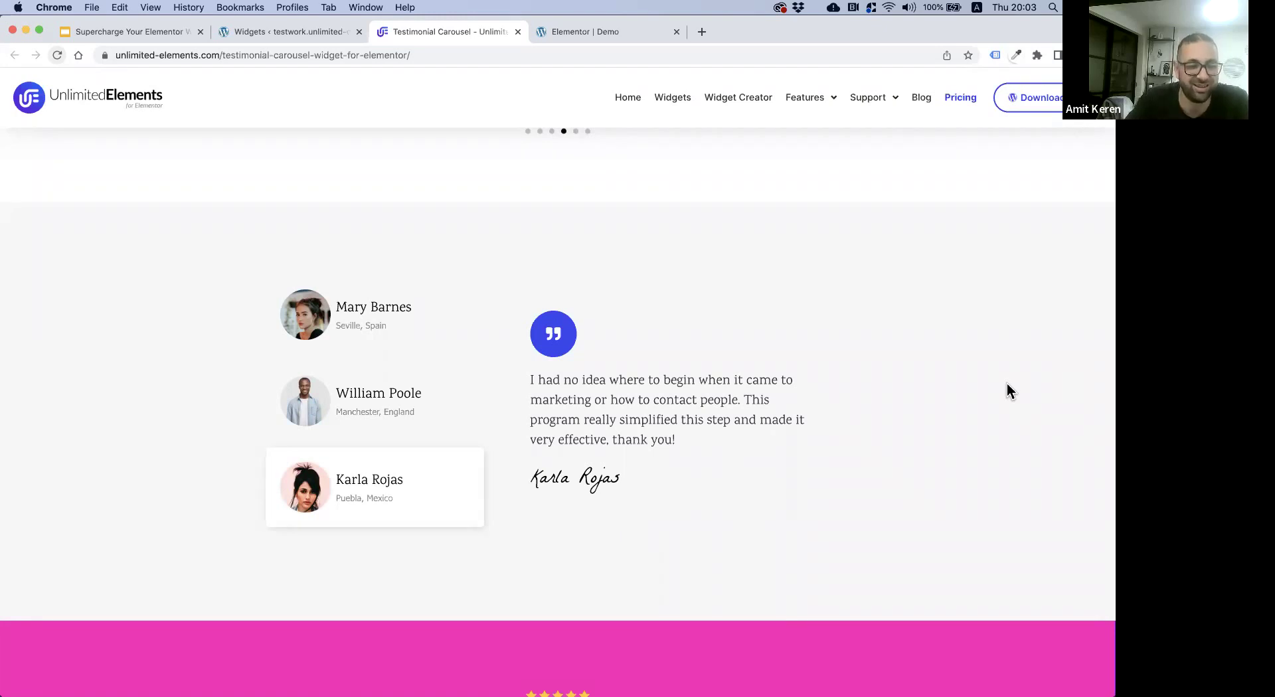
click(389, 407)
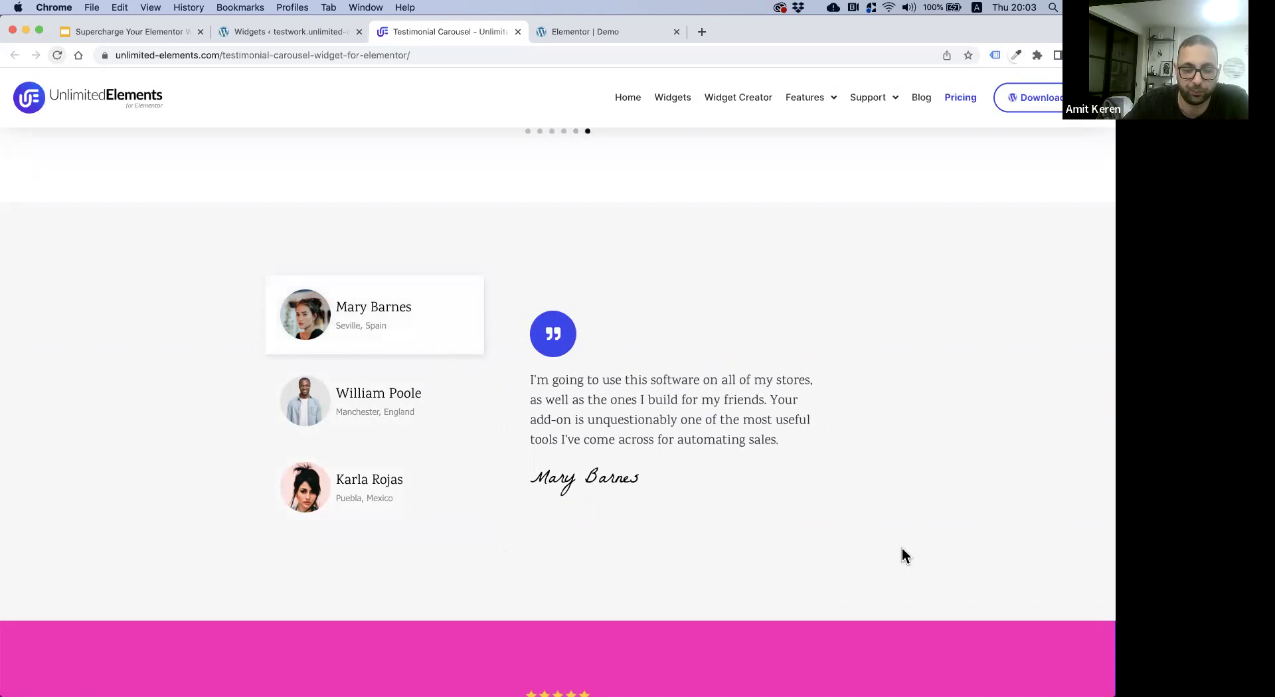
scroll(1000, 385, down, 10)
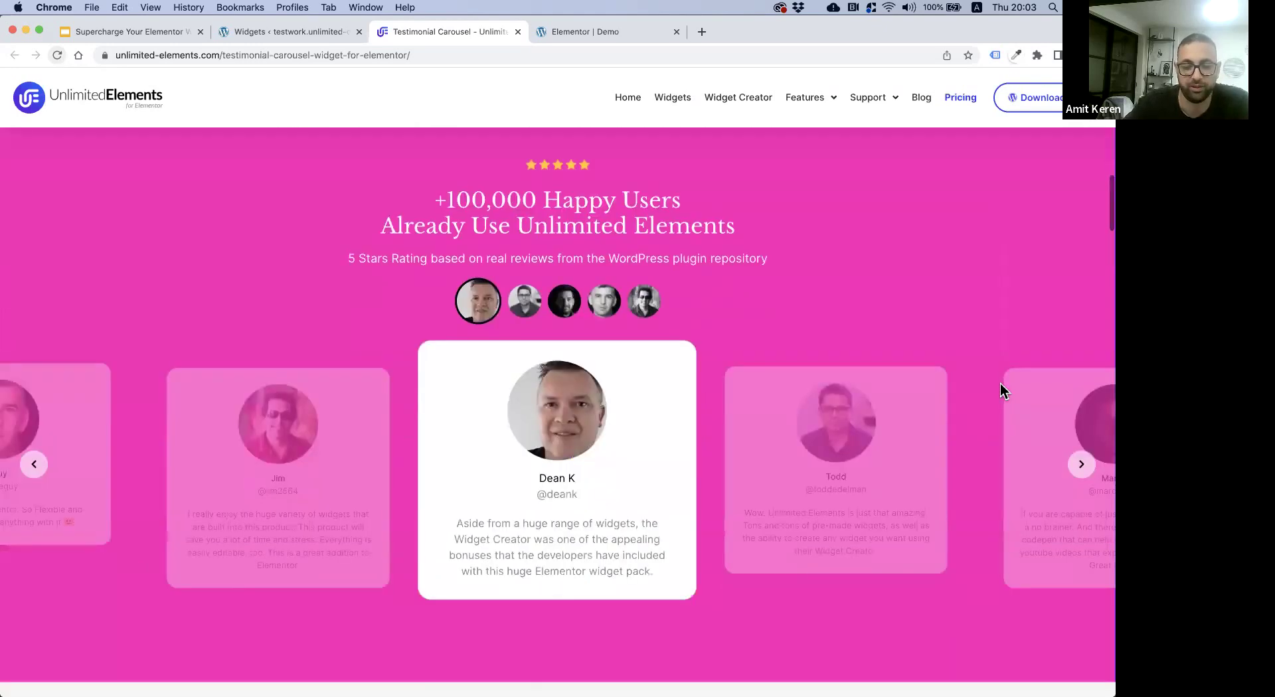
scroll(1000, 384, down, 7)
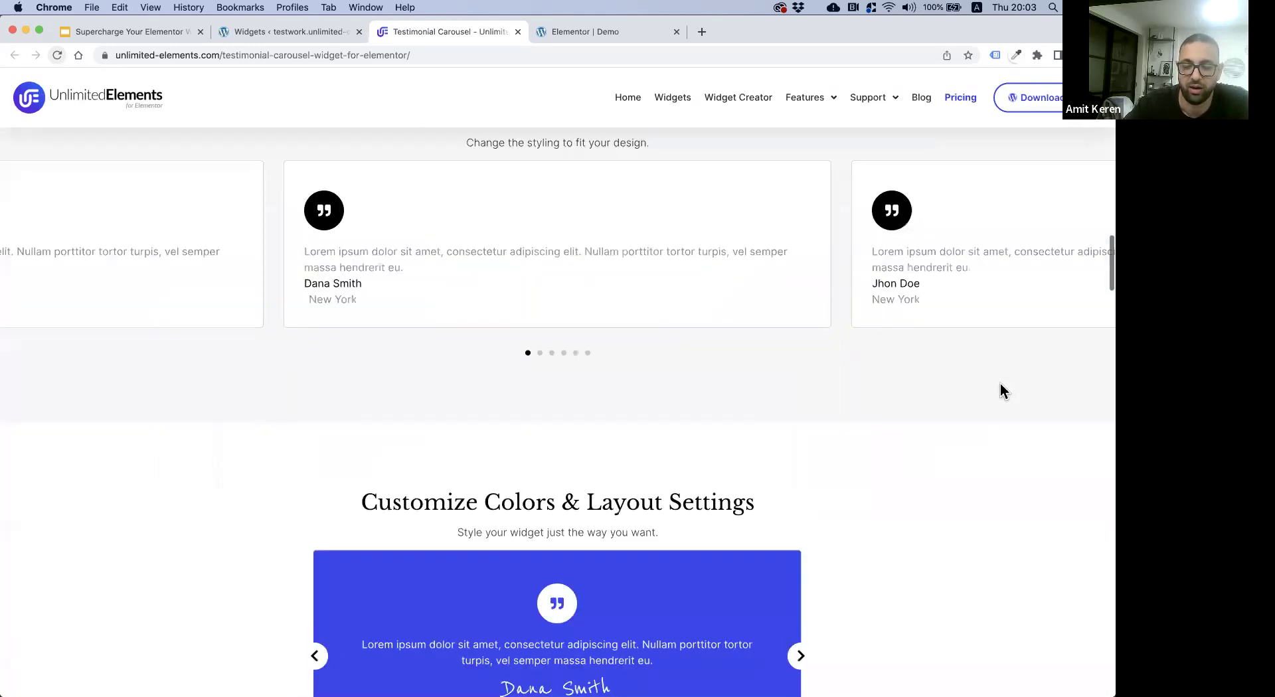
scroll(1000, 384, up, 4)
scroll(1000, 391, up, 2)
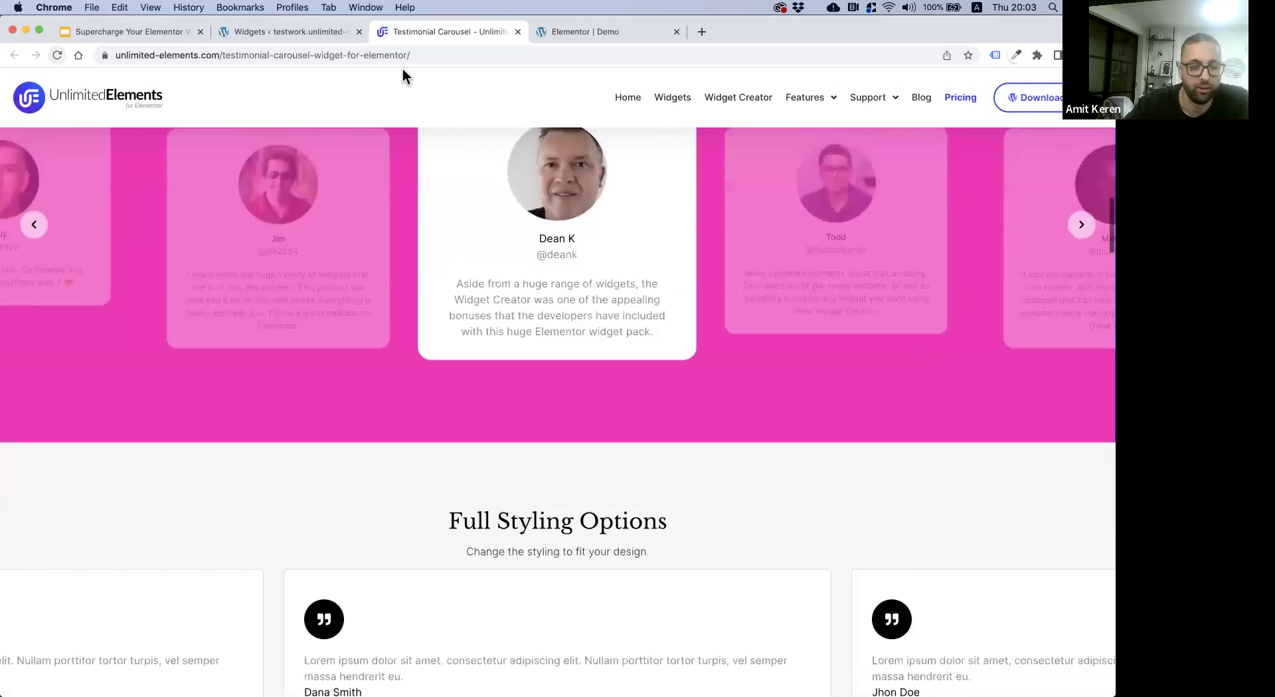
- Close the demo page and install the Testimonial Carousel widget
click(518, 32)
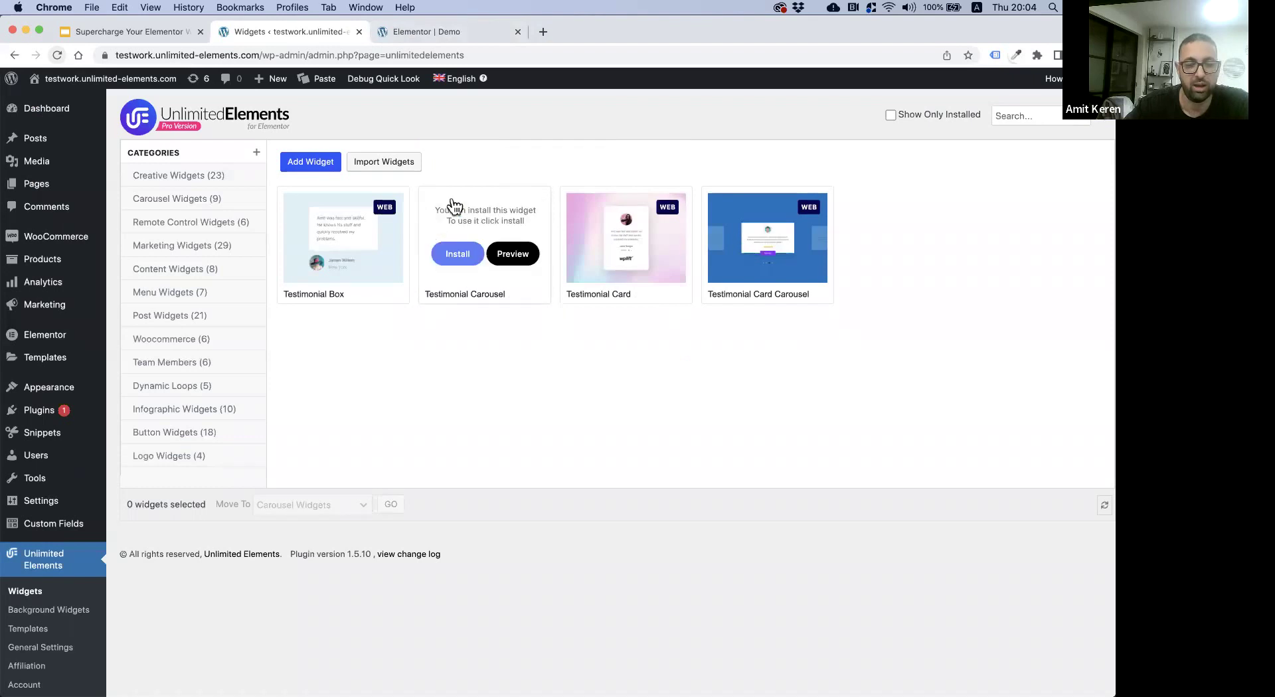
click(458, 253)
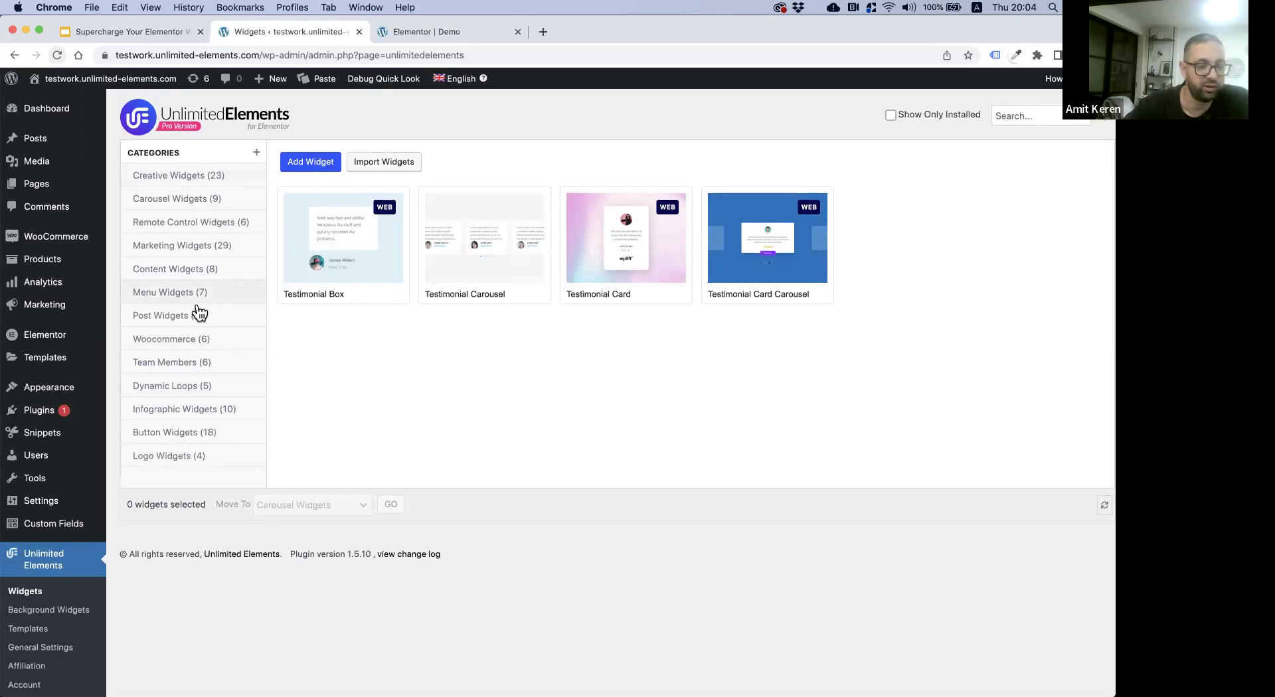
- Install the Pricing Plans widget from the Marketing Widgets category
click(183, 249)
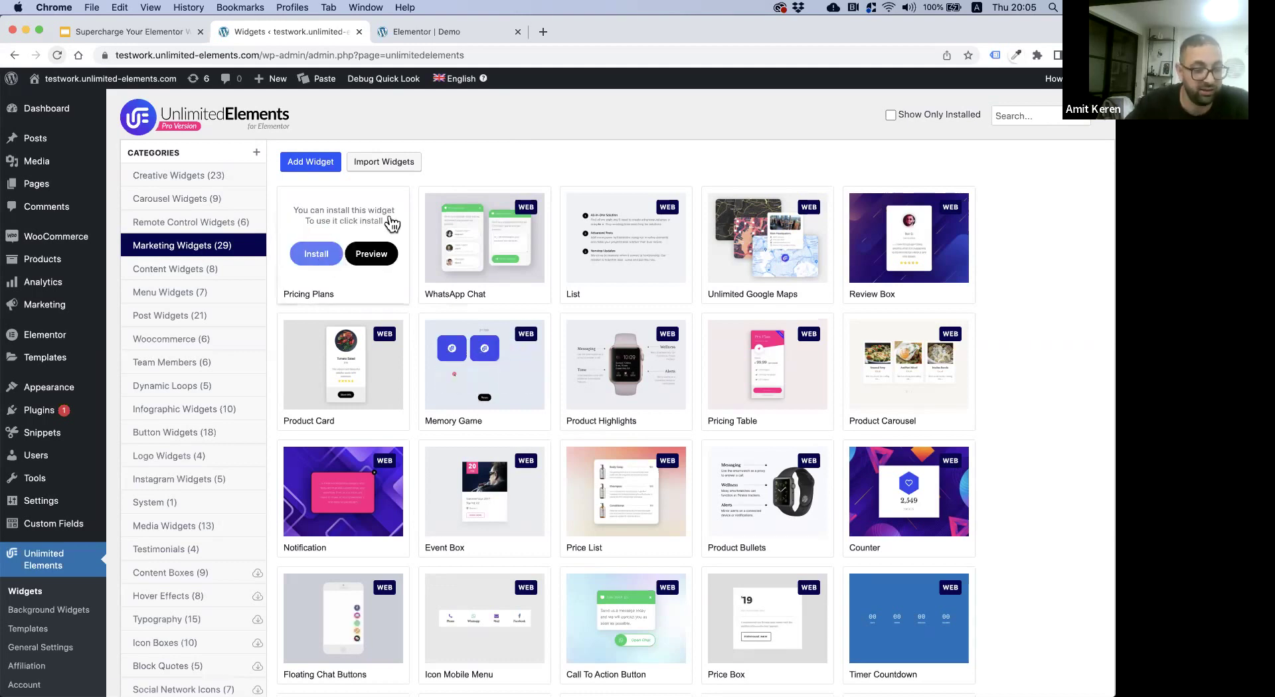
mouse_move(371, 236)
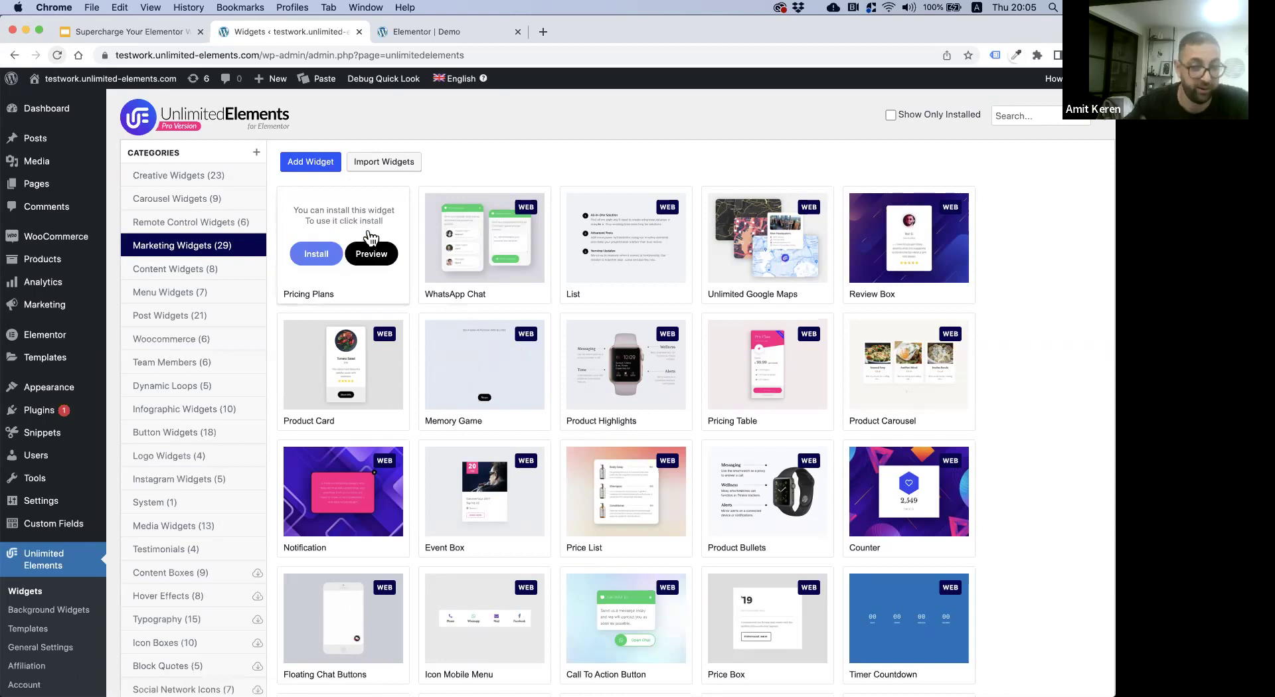
click(316, 259)
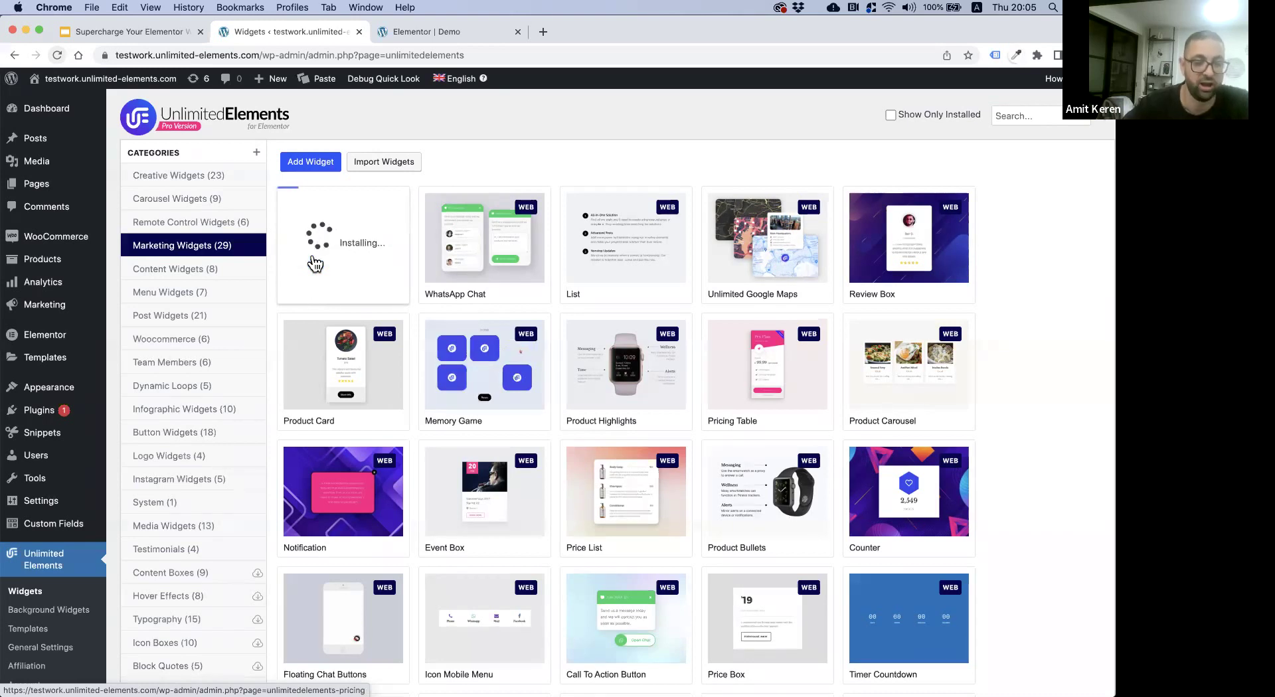
- Reload the Elementor editor of the Demo page, search the widgets for "pric" and place the Pricing Plans widget on the page
click(465, 34)
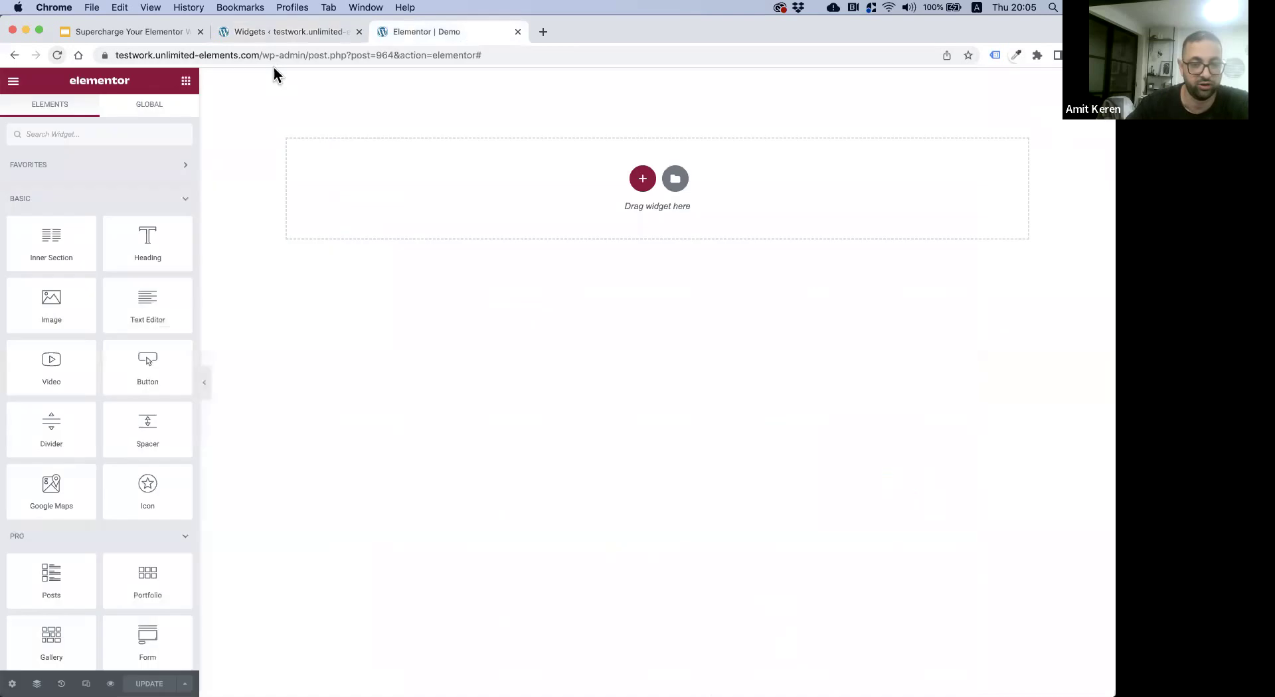
click(58, 56)
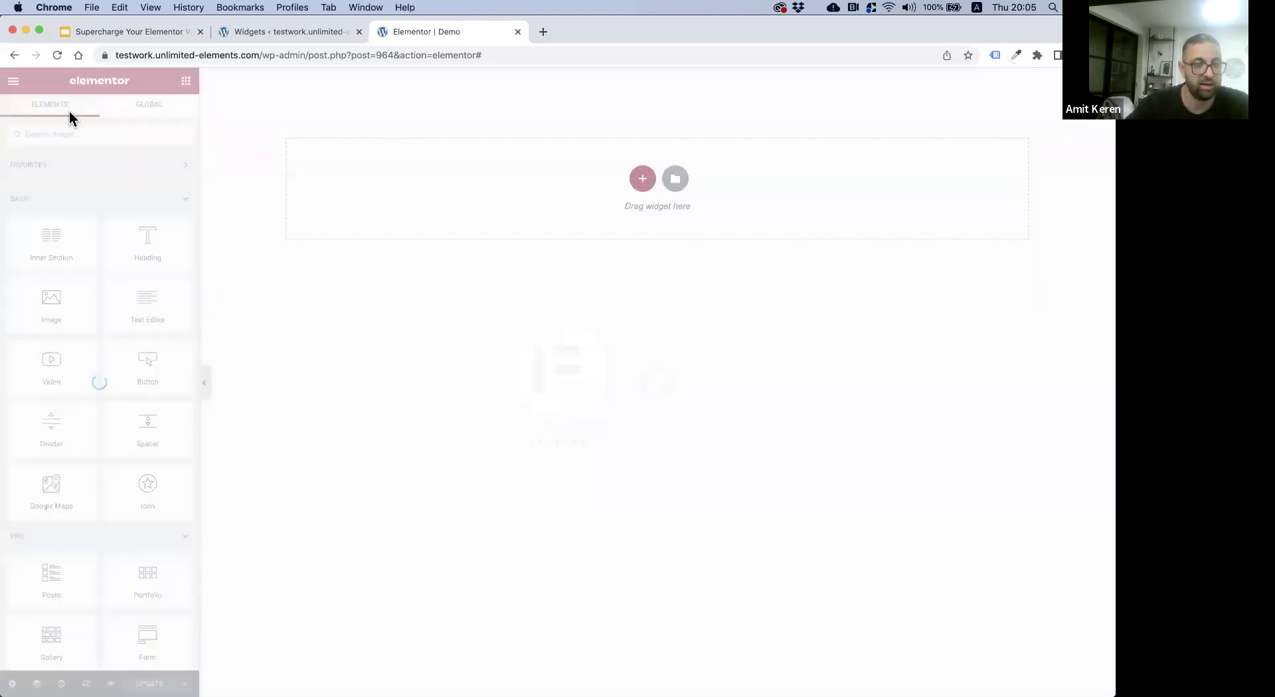
click(80, 134)
text(pric)
drag(49, 178, 502, 200)
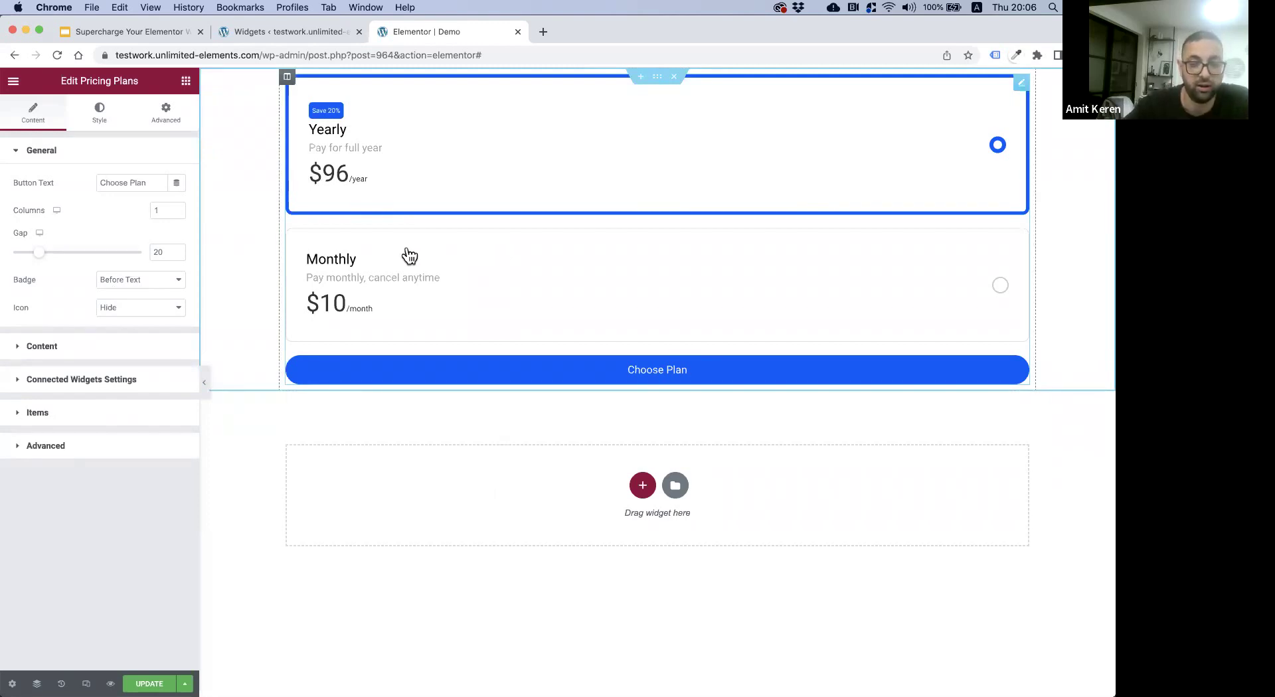
- Check the Pricing Plans widget's Connected Widgets and Advanced settings, and open its HTML for editing
click(104, 379)
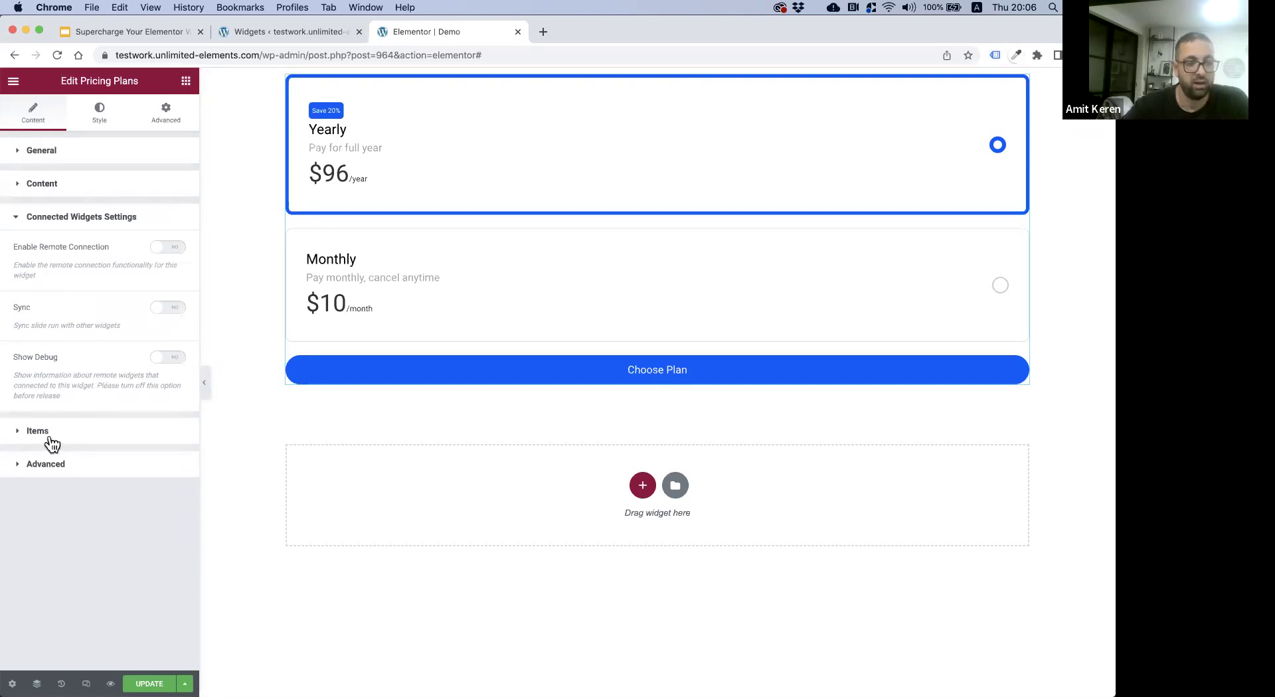
click(45, 464)
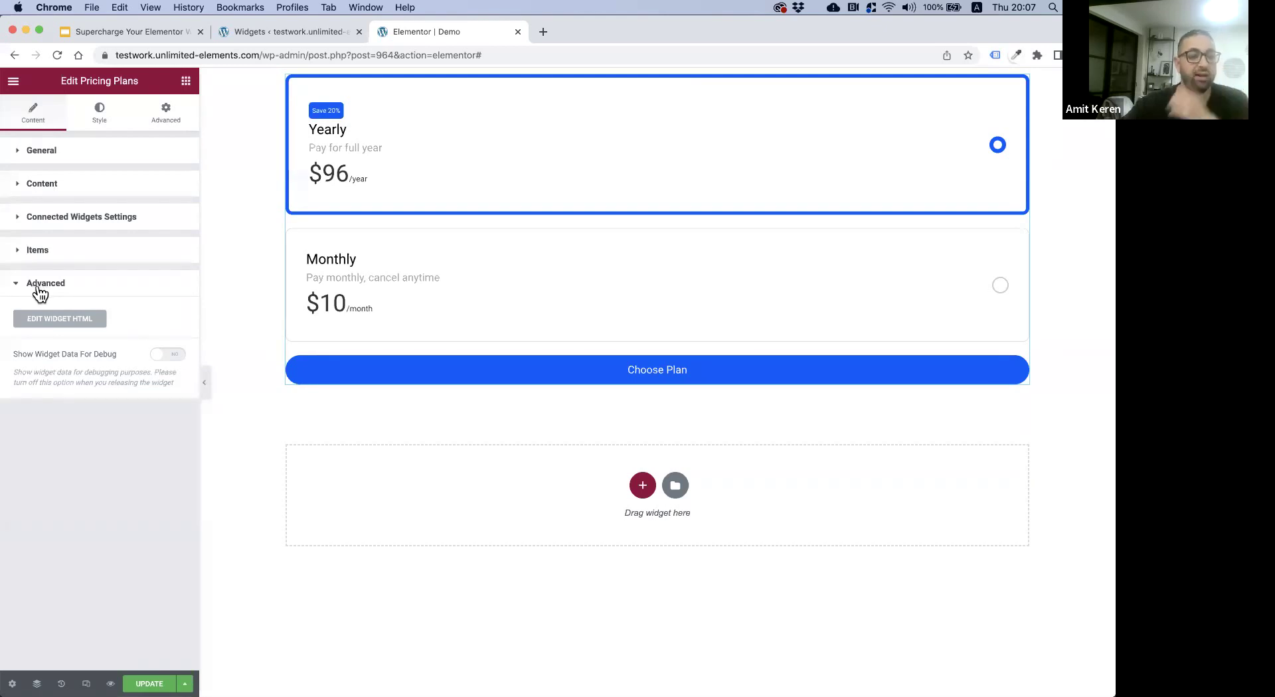
click(69, 324)
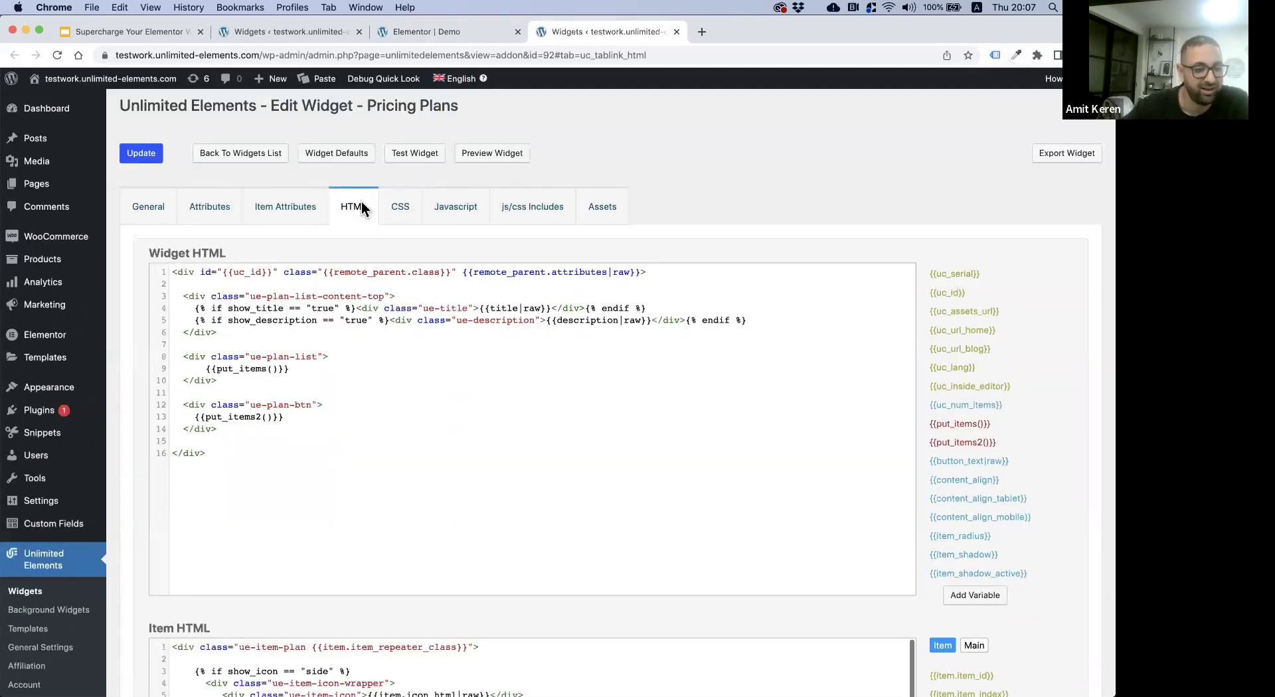
- Review the Pricing Plans widget's CSS and Javascript code, and return to its HTML
click(397, 214)
click(455, 214)
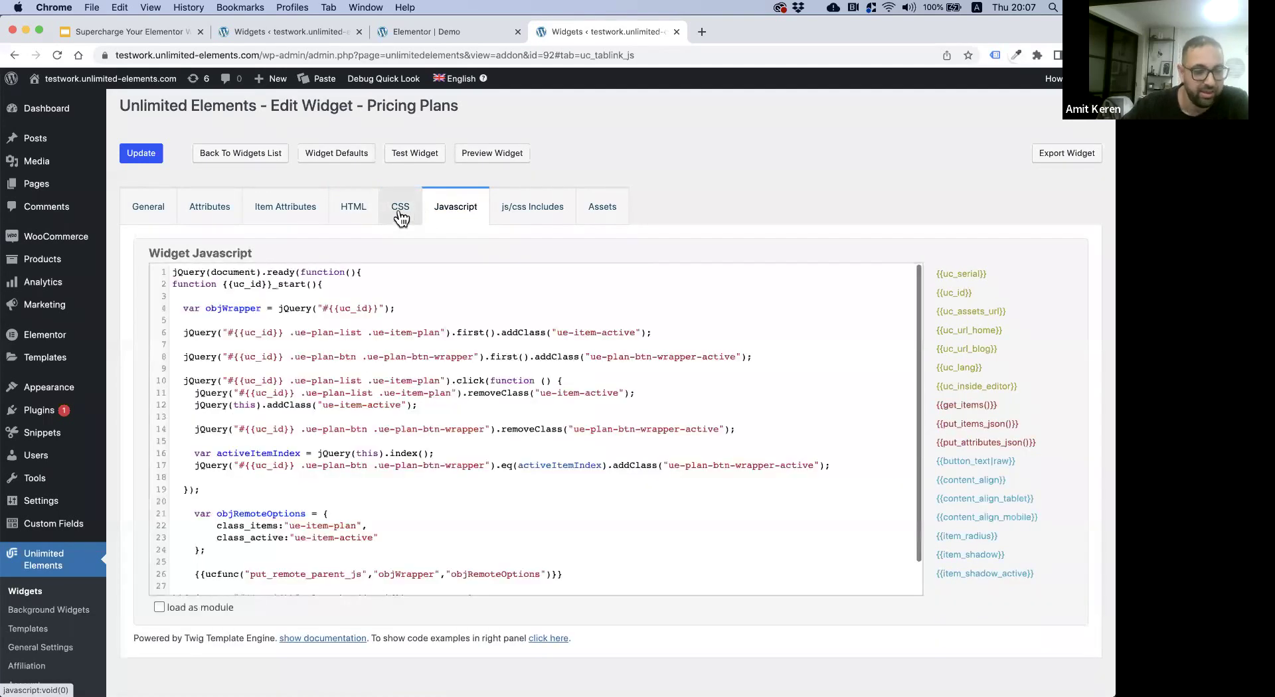
click(398, 214)
click(354, 213)
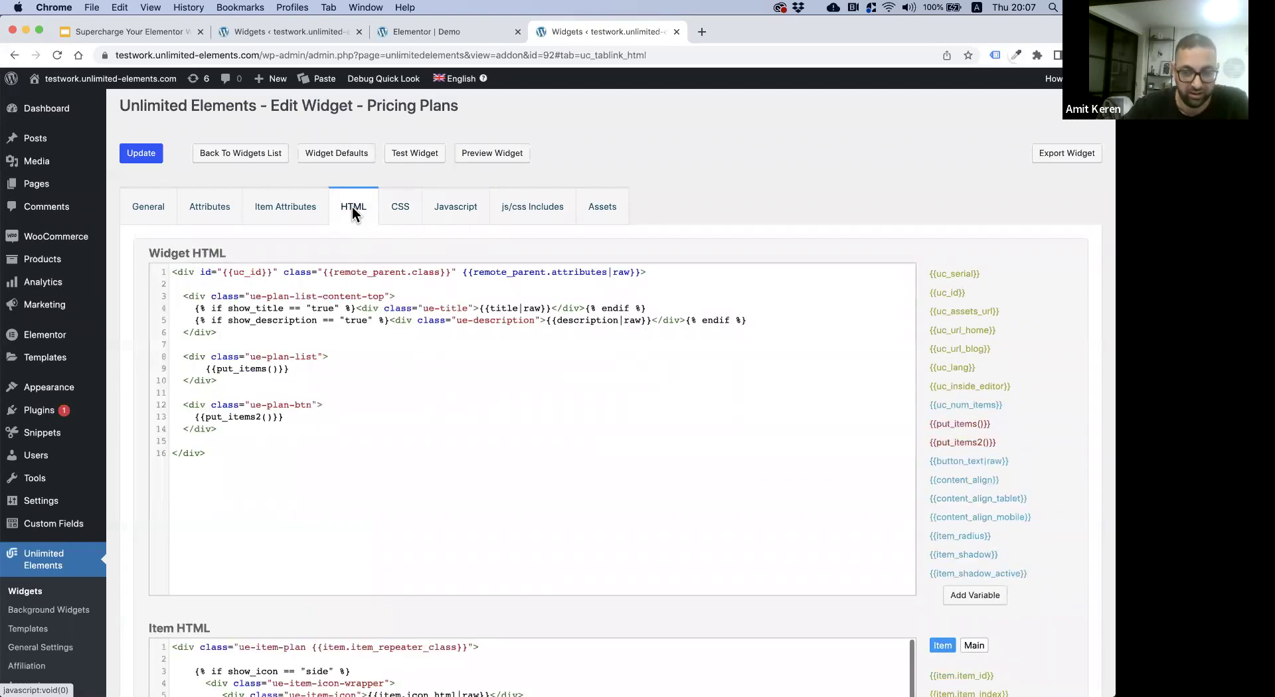
- Examine the Item HTML code, highlight the show_icon == "top" condition block, and close the widget editor
scroll(618, 321, down, 5)
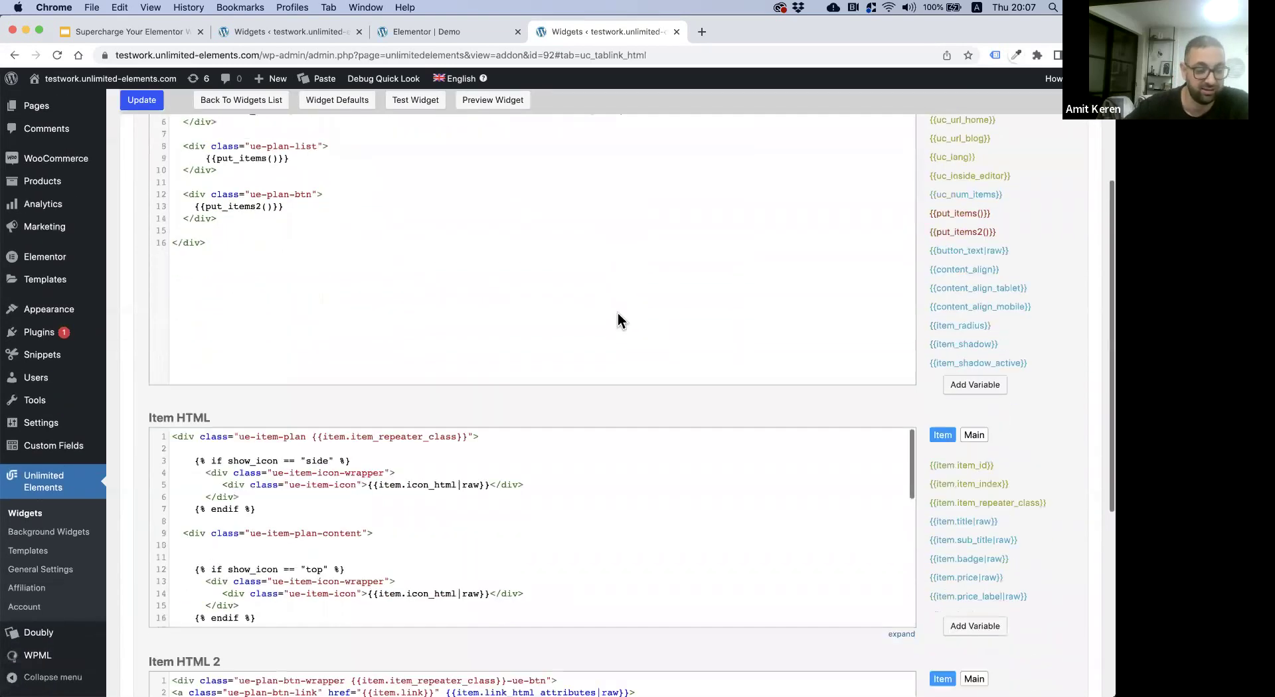
scroll(617, 321, down, 1)
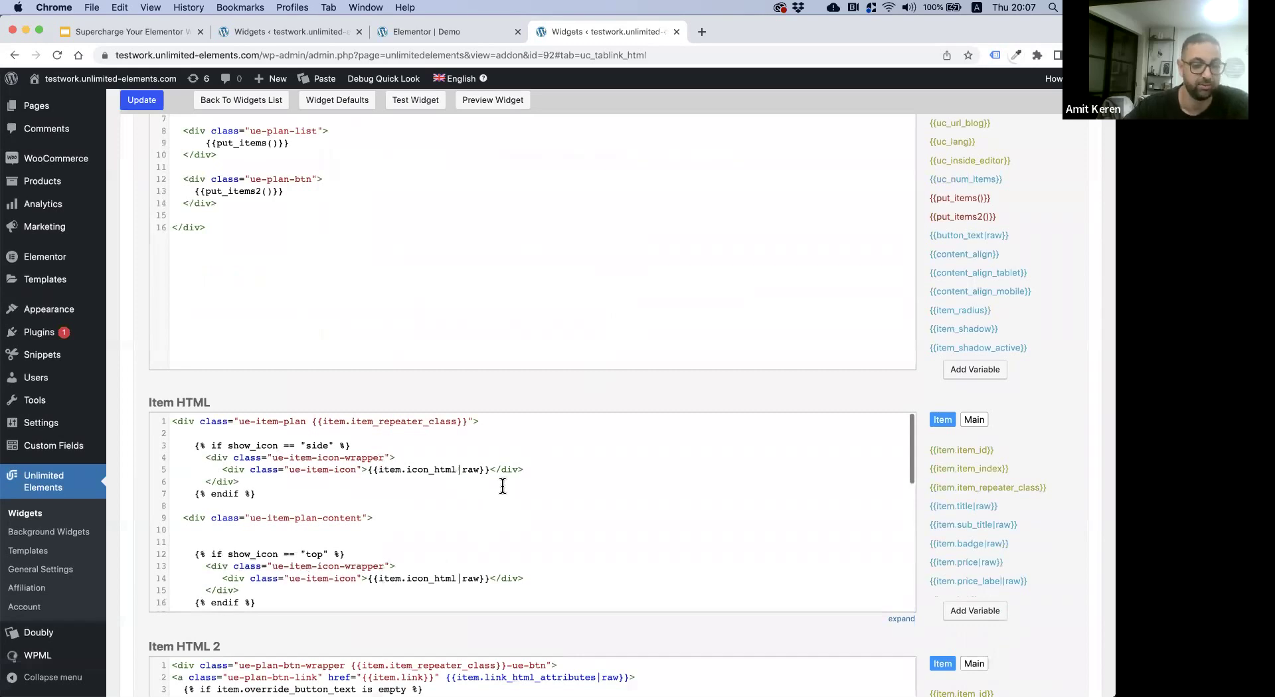
scroll(432, 450, down, 5)
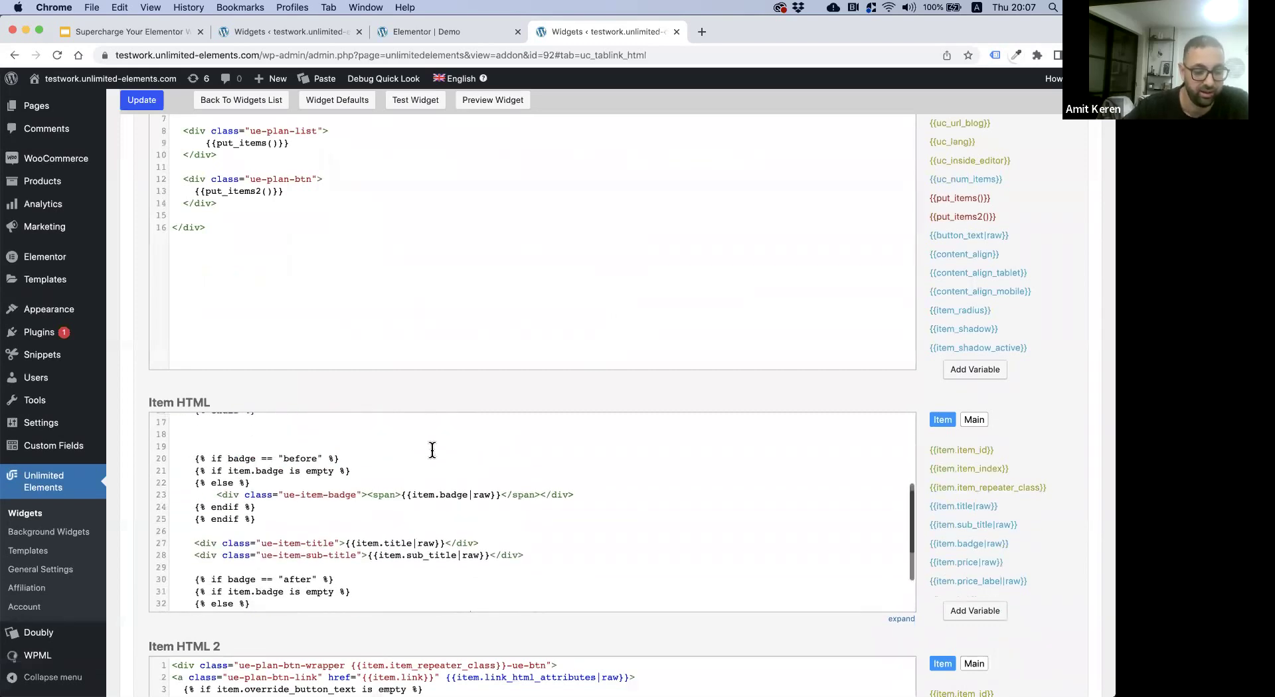
scroll(319, 501, up, 3)
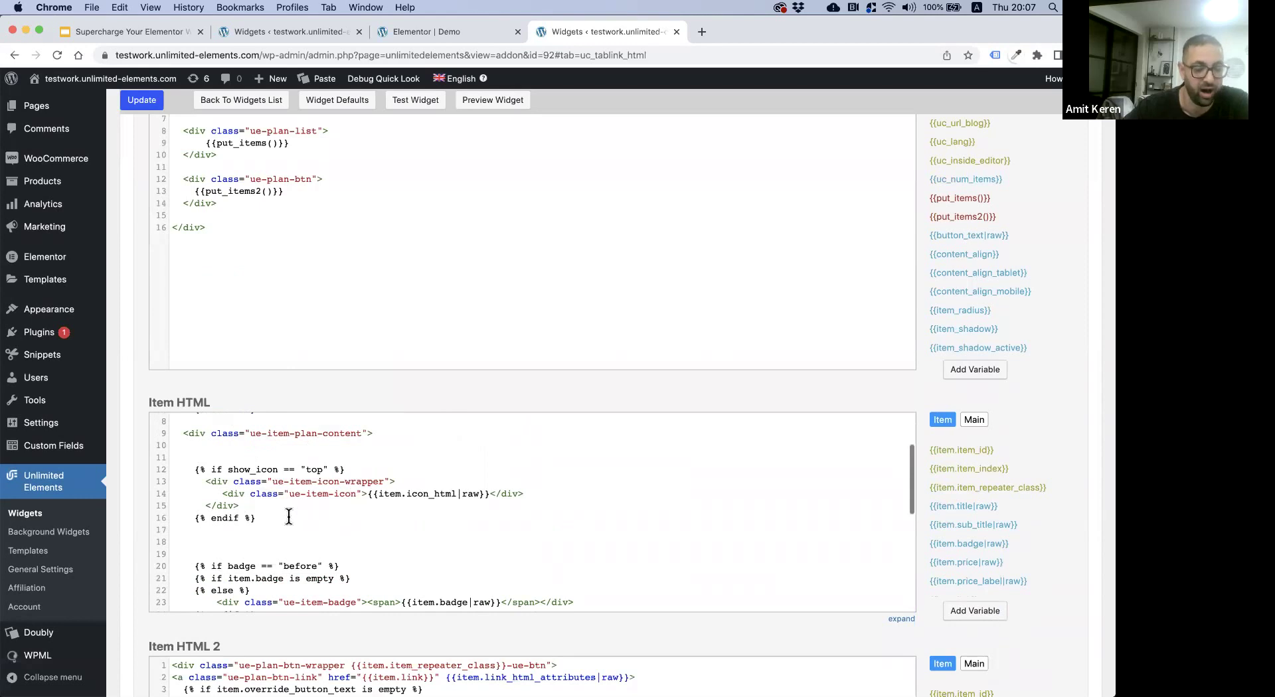
drag(289, 517, 185, 469)
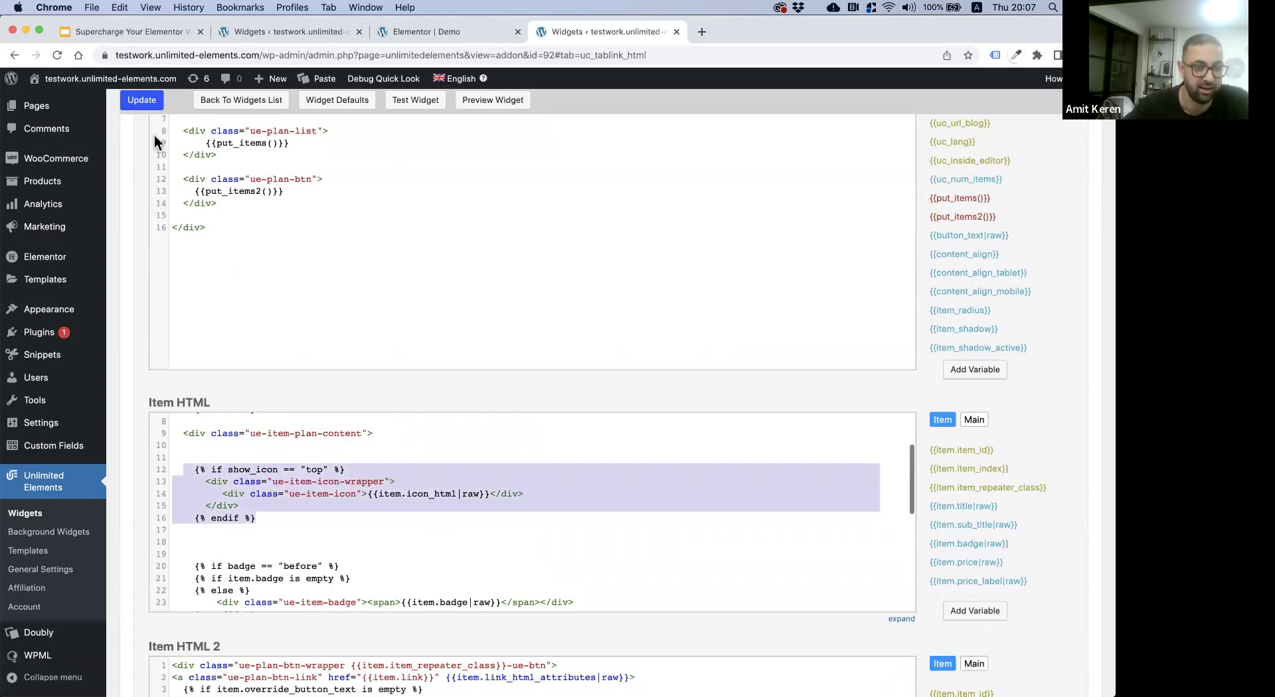
scroll(335, 253, up, 3)
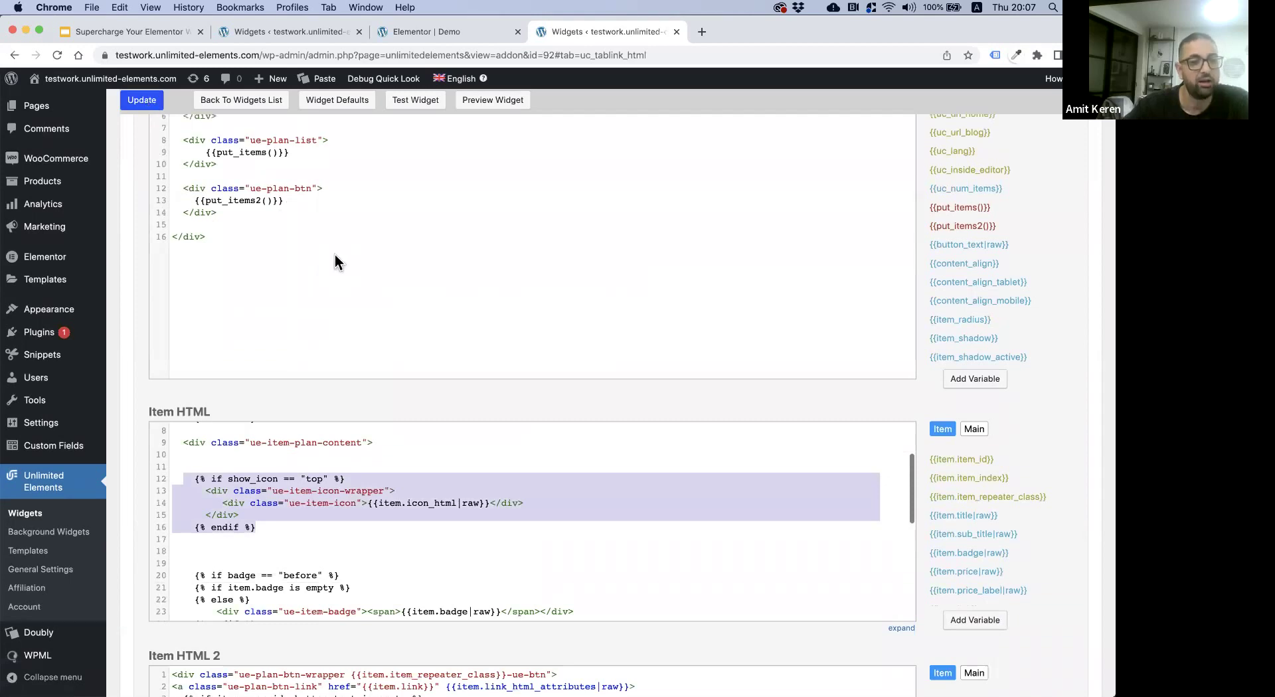
scroll(335, 256, up, 3)
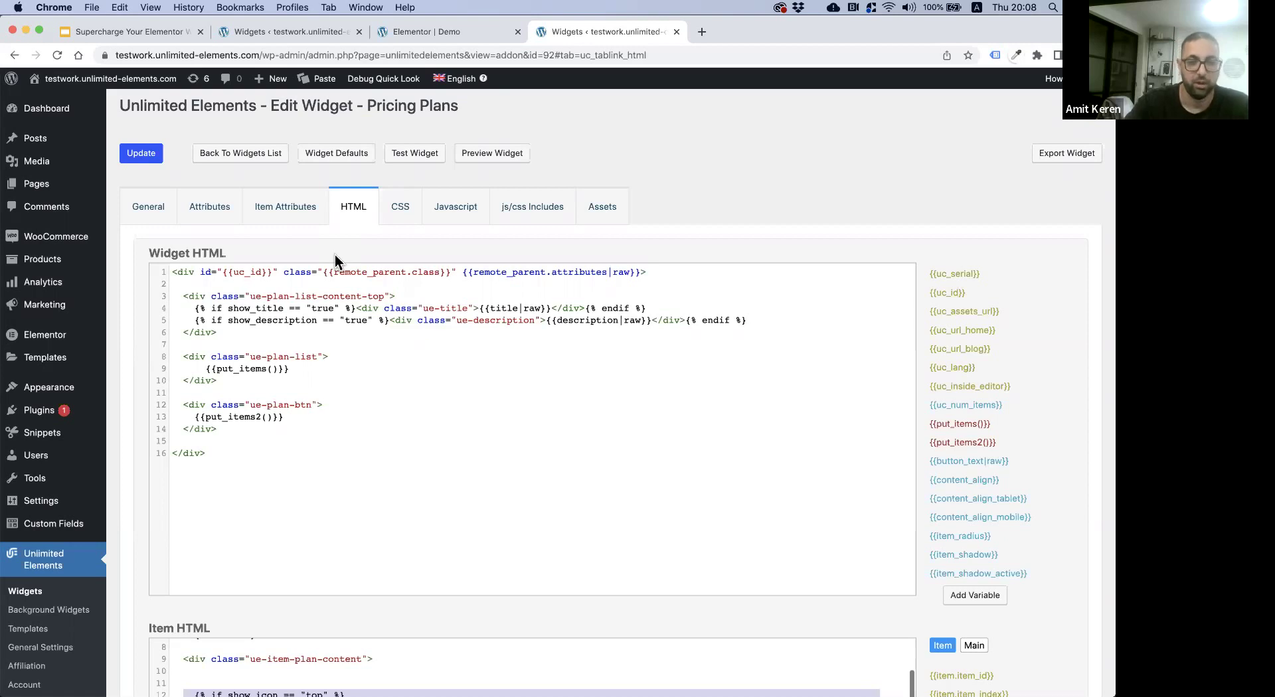
click(676, 32)
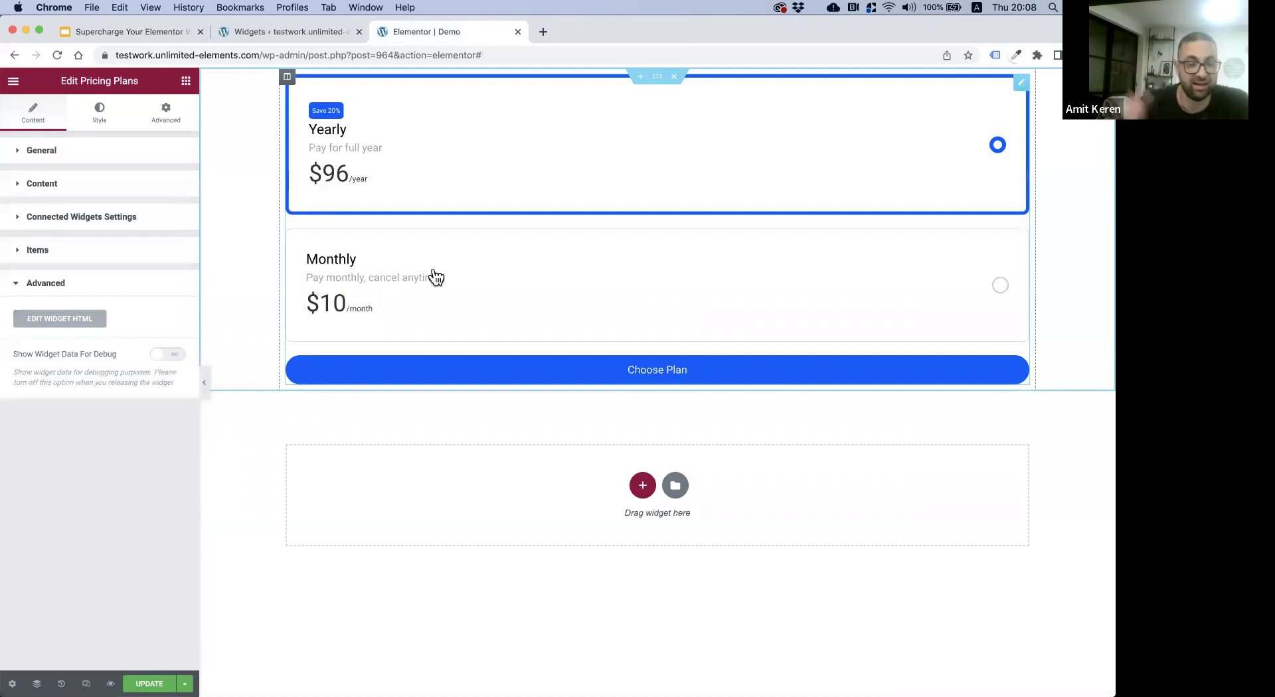
- Check the Pricing Plans widget's General settings, and view its management options in the Unlimited Elements widget library
click(27, 153)
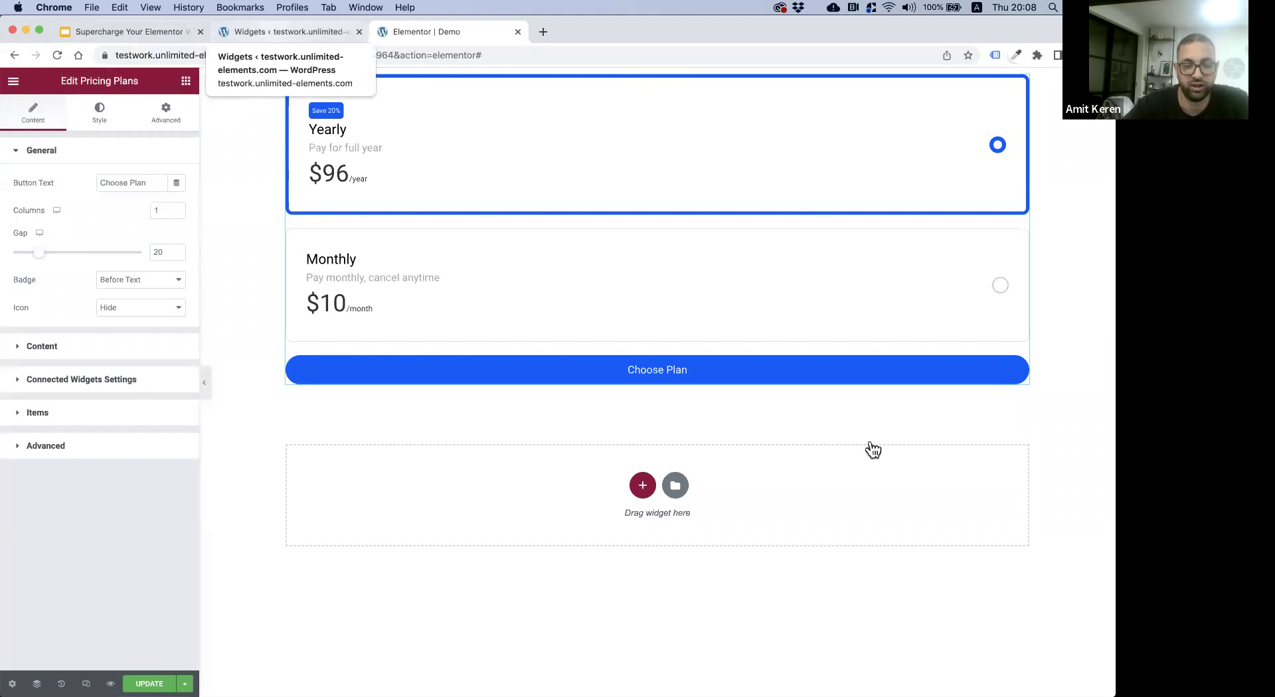
key(ctrl+shift+Tab)
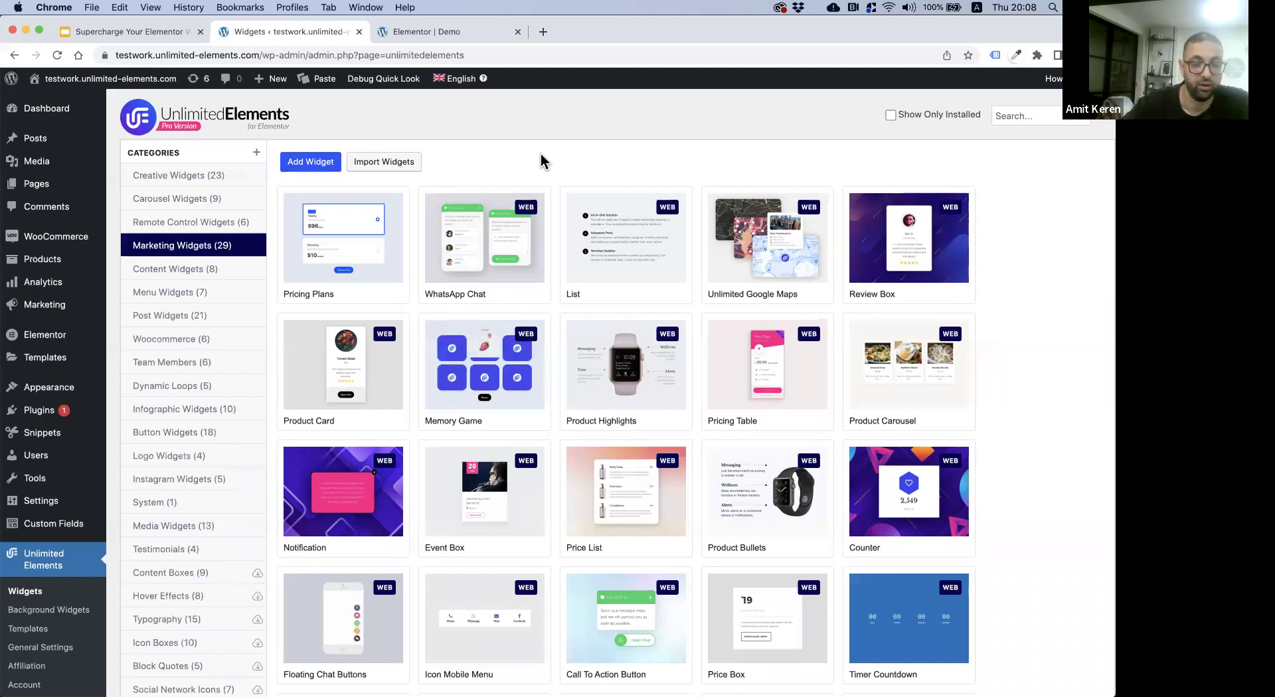
right_click(352, 231)
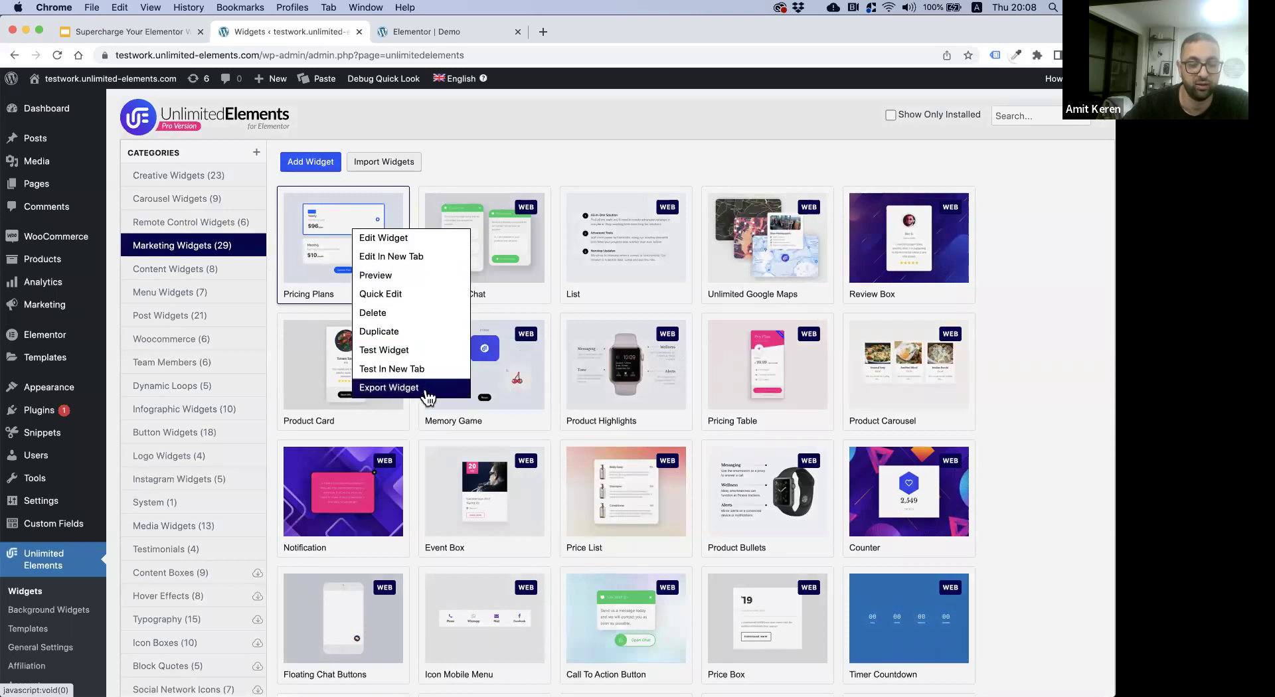
click(552, 171)
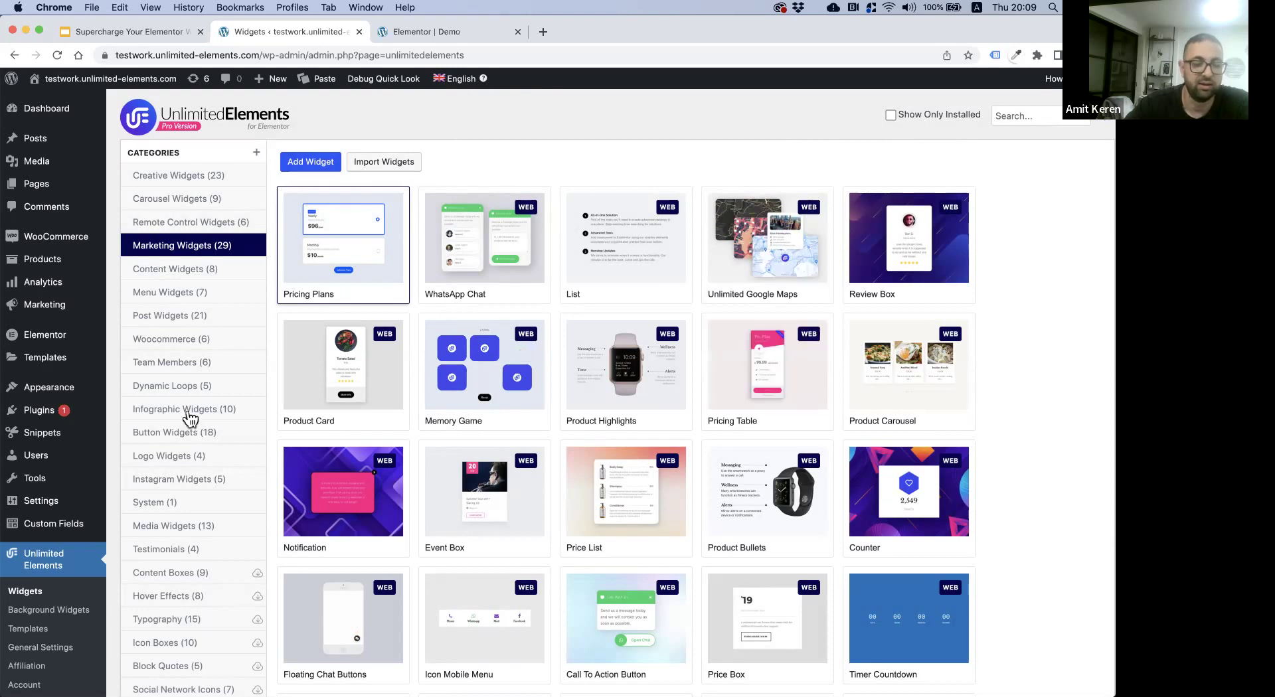
- Briefly filter the widget library to installed widgets only, and search it for "grid" before clearing the search
click(891, 117)
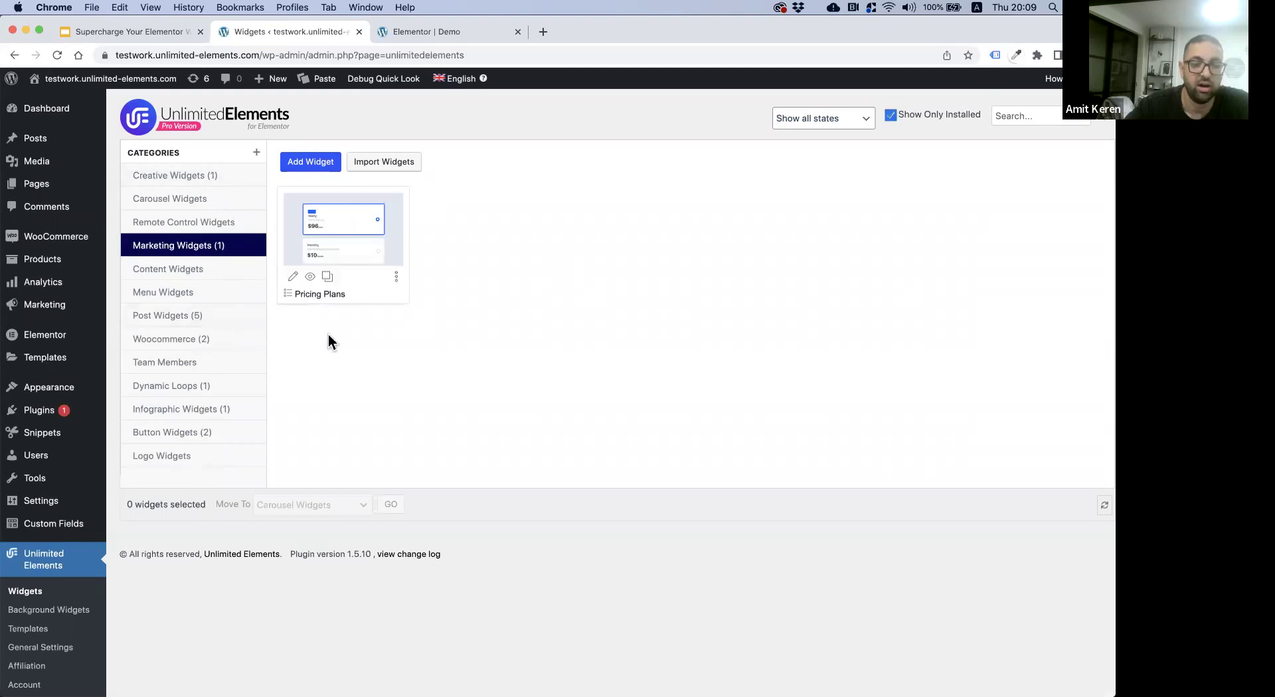
click(891, 117)
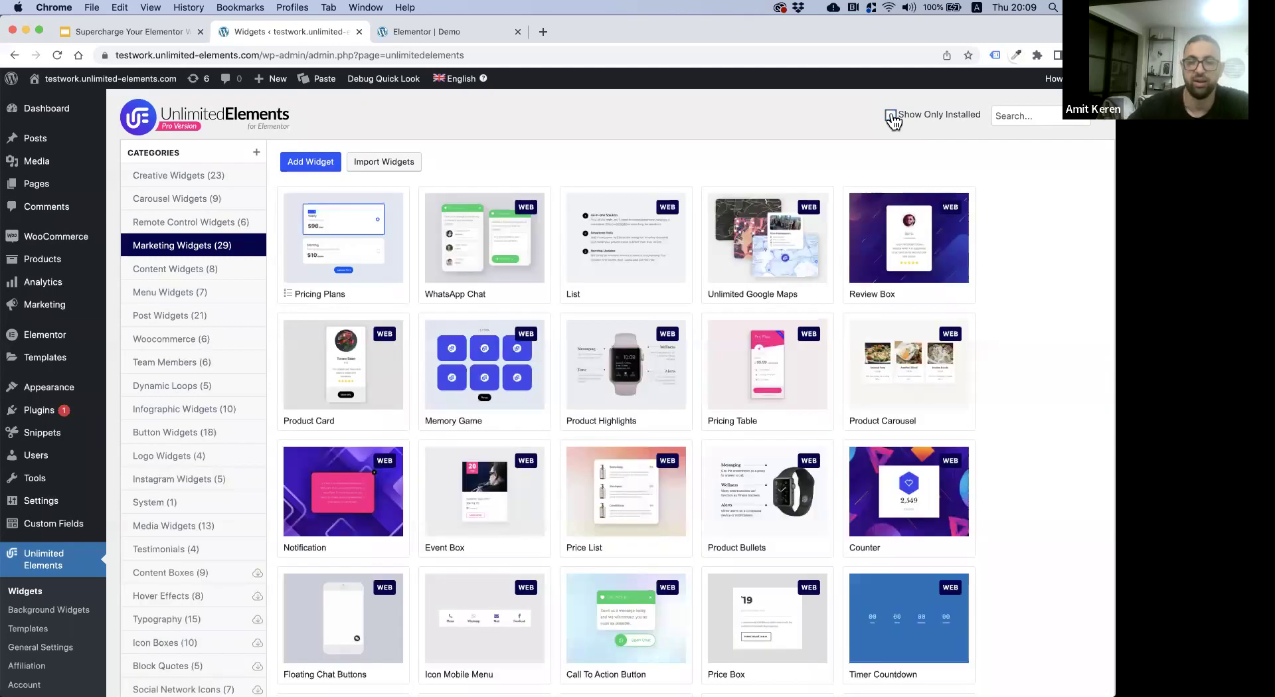
click(1006, 113)
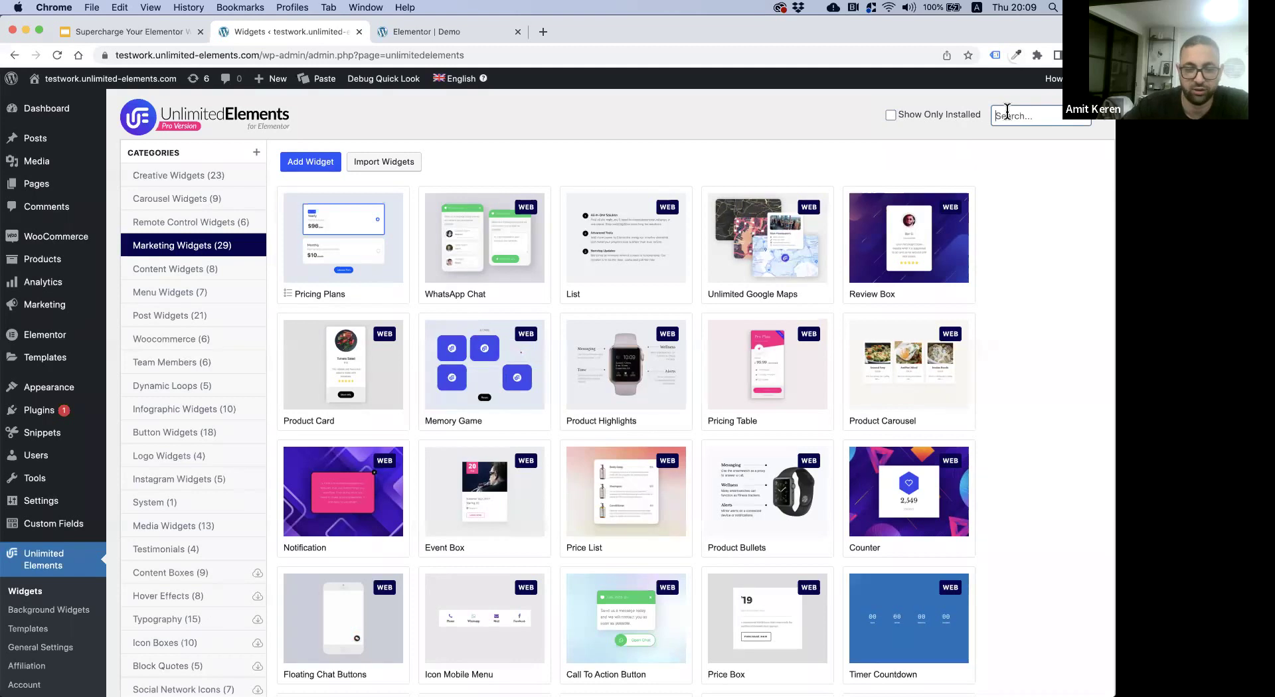
text(grid)
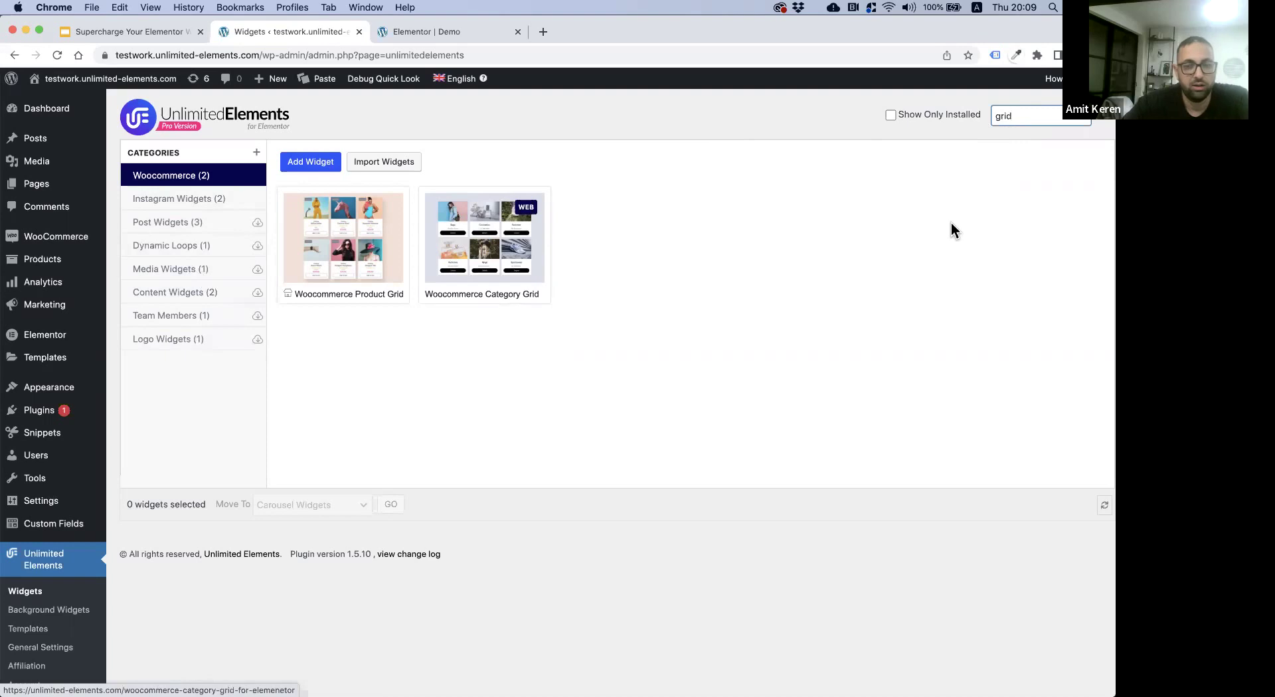
click(1099, 127)
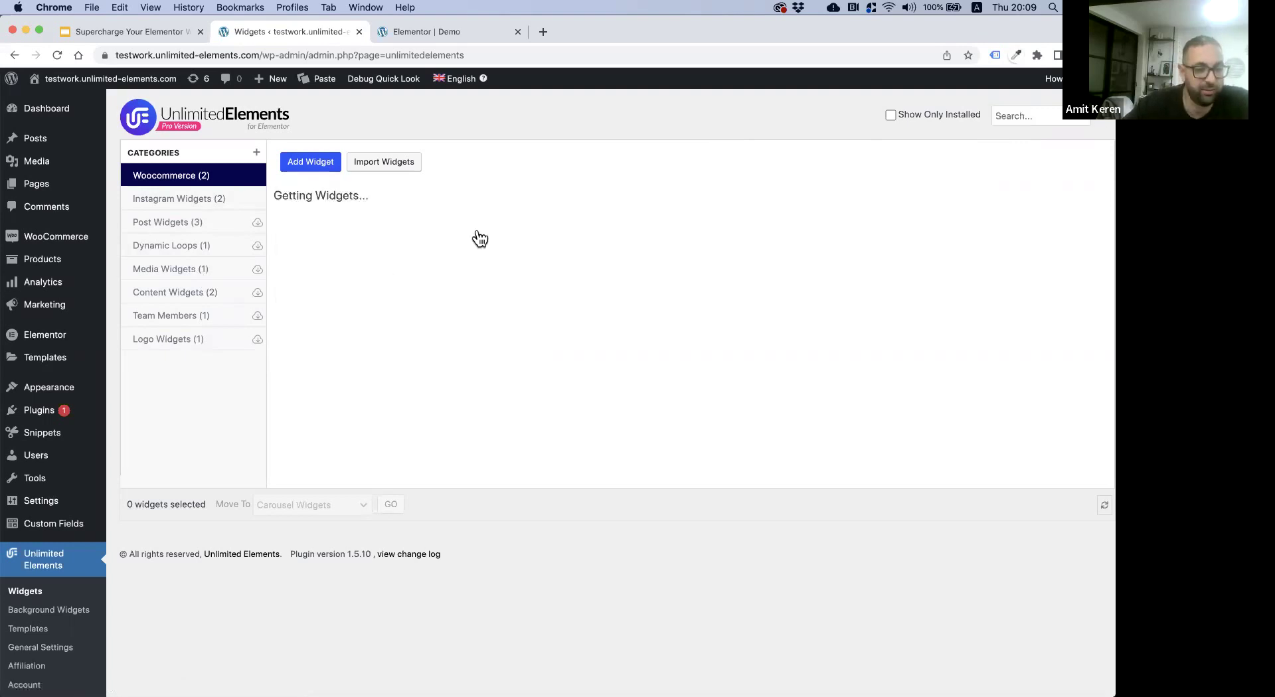
- Check the Cloud Based Widget Library slide, and inspect the widget library's new category form and move option for a selected widget
click(138, 34)
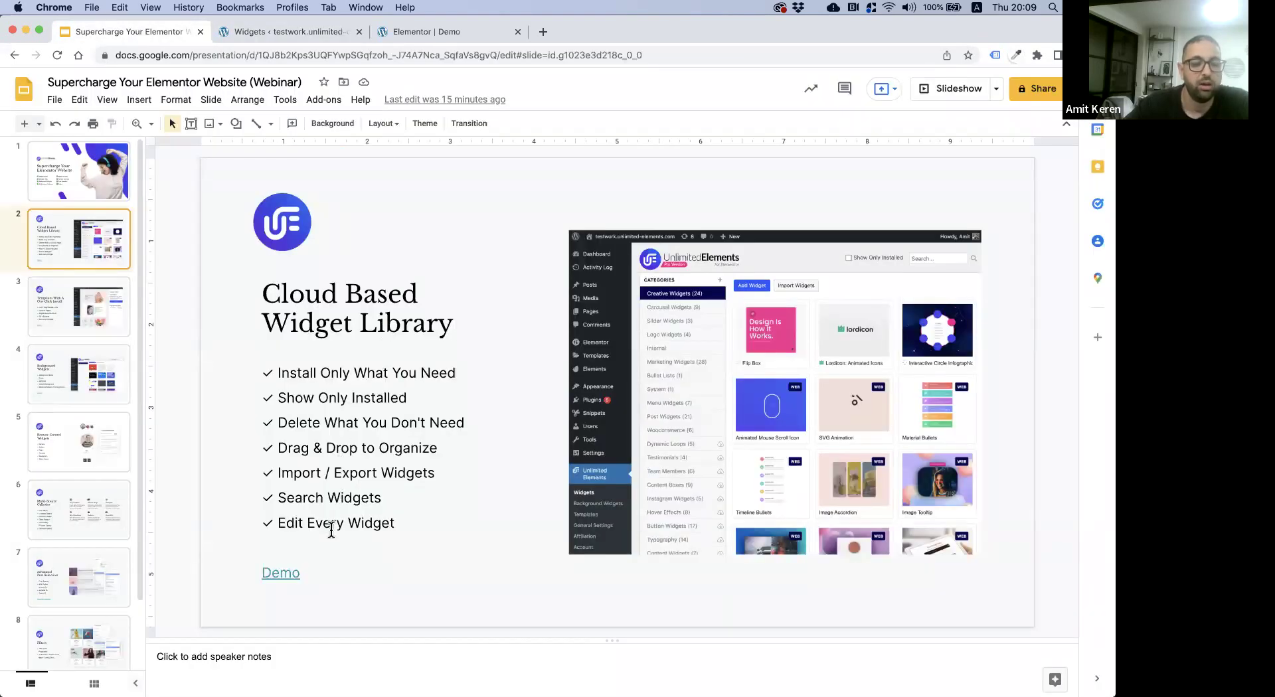
click(337, 30)
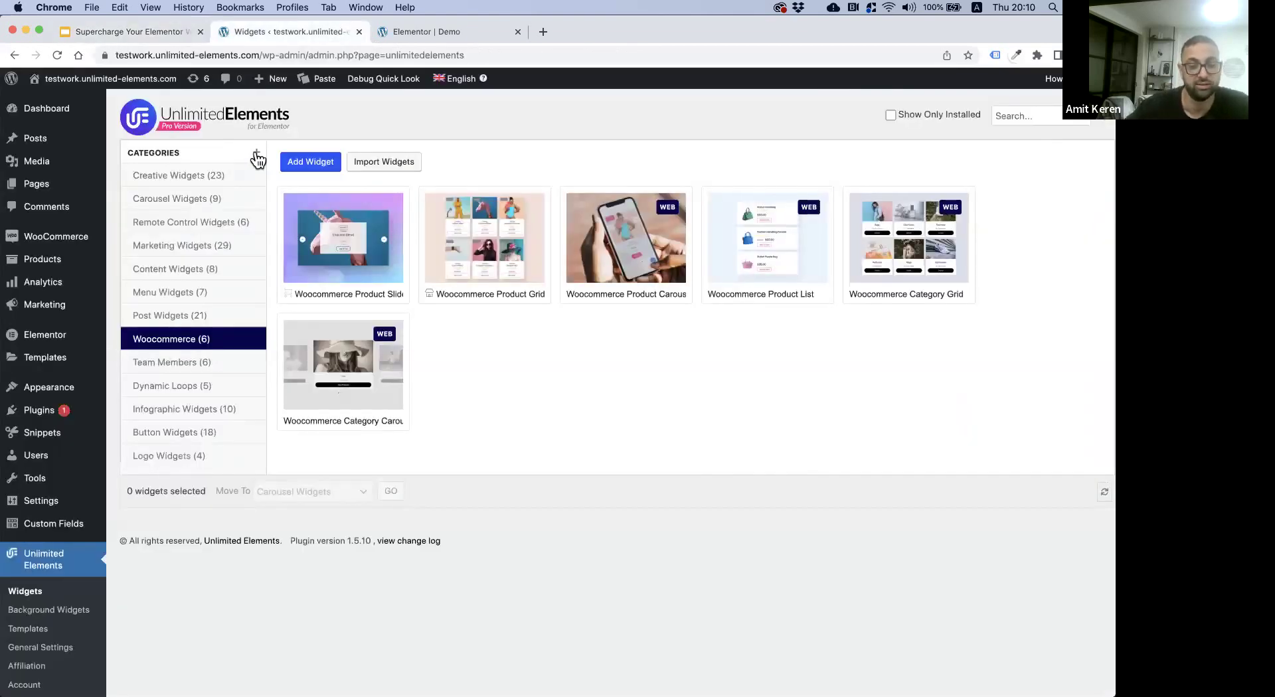
click(256, 153)
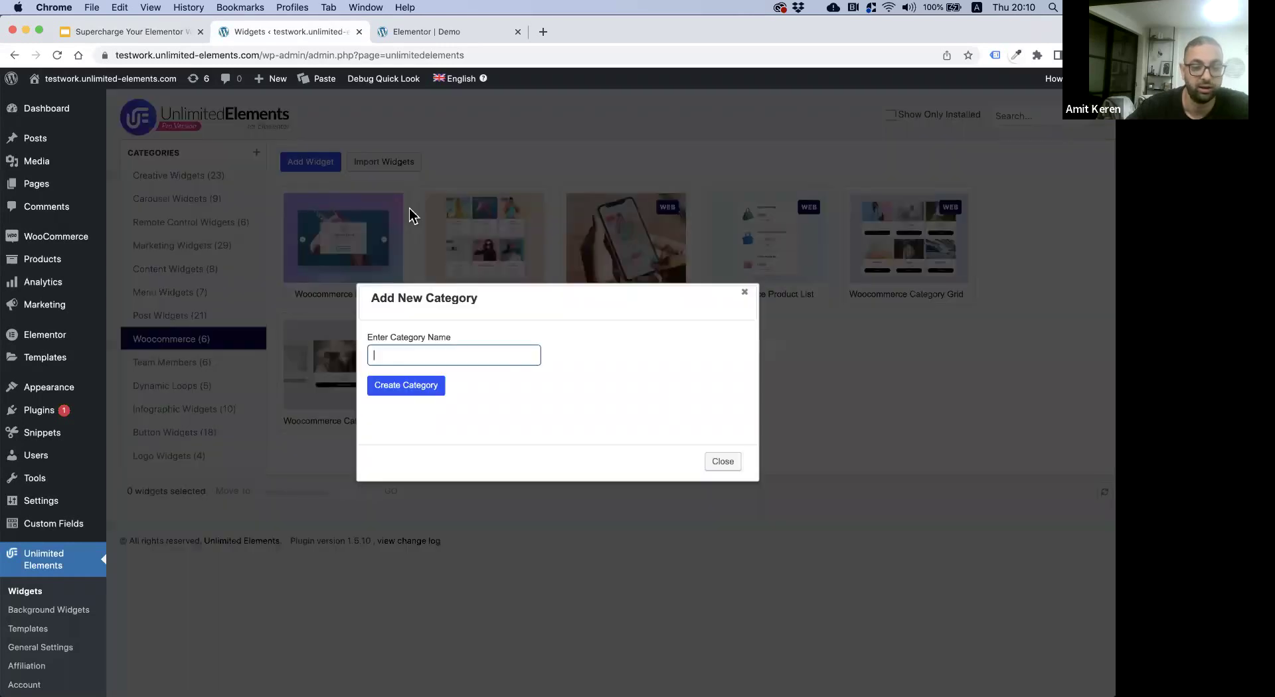
click(745, 293)
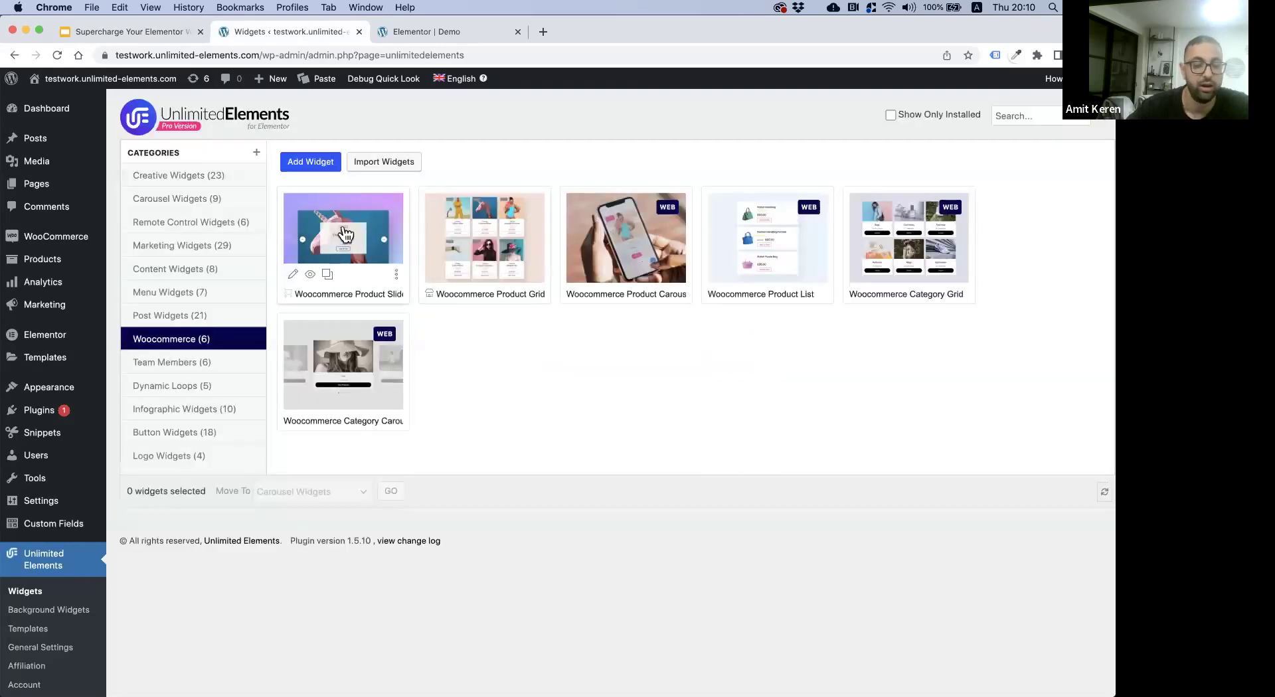
click(351, 255)
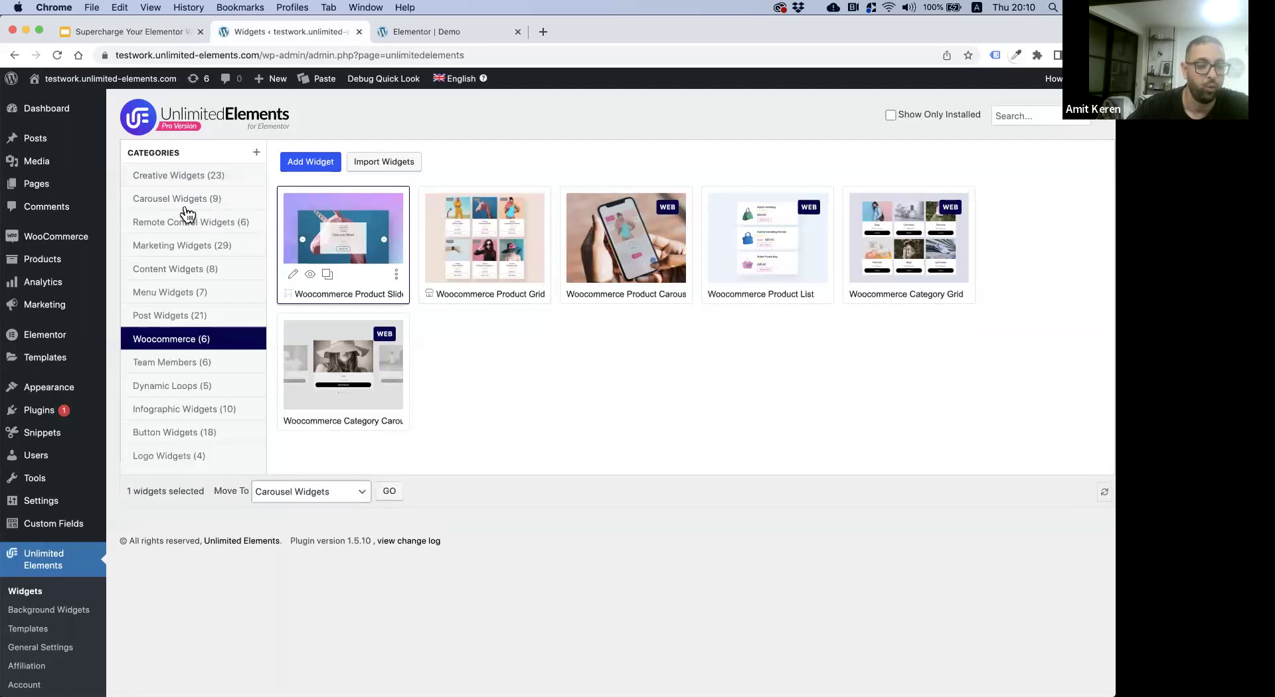
click(621, 420)
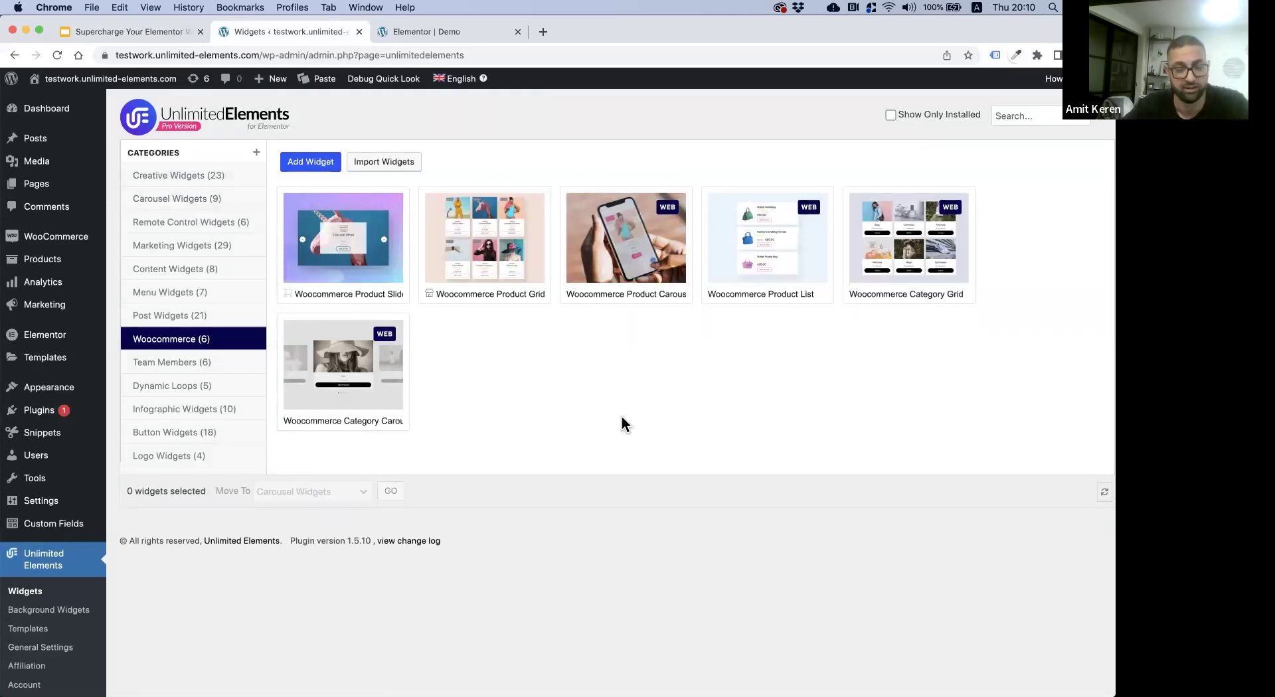
- Show the "Templates With A One Click Install" slide in Google Slides, and open the Unlimited Elements templates library in WordPress
click(109, 38)
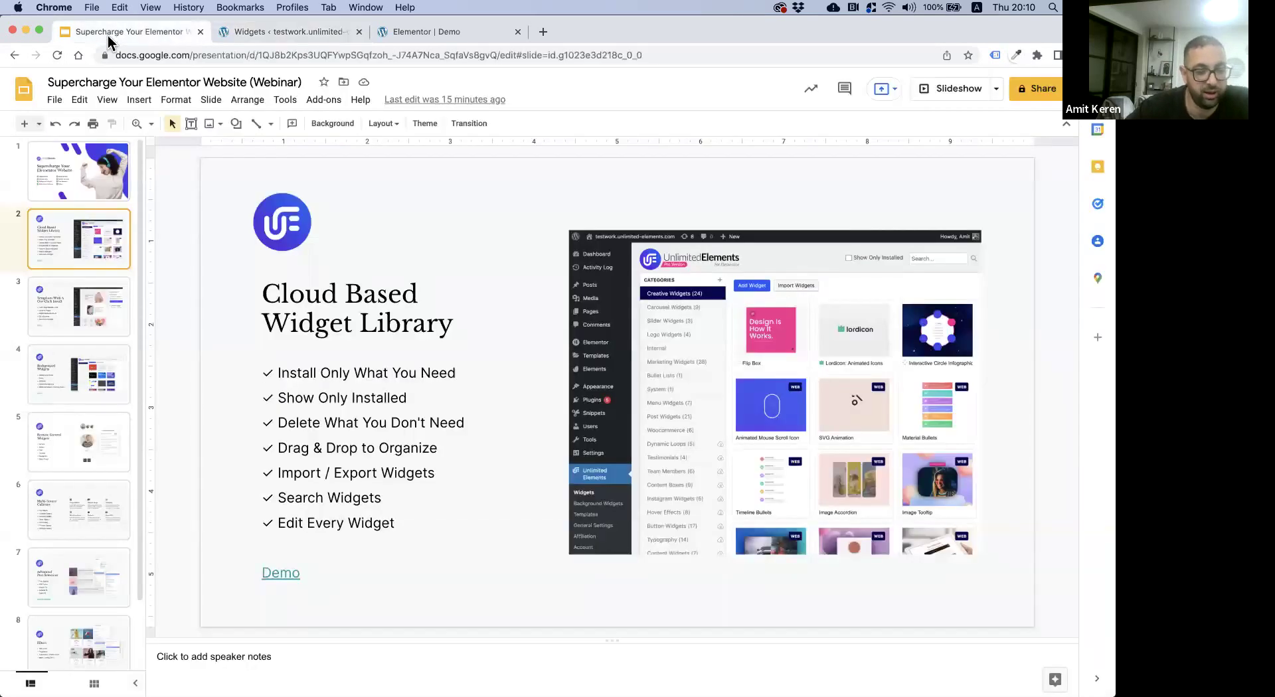
click(97, 329)
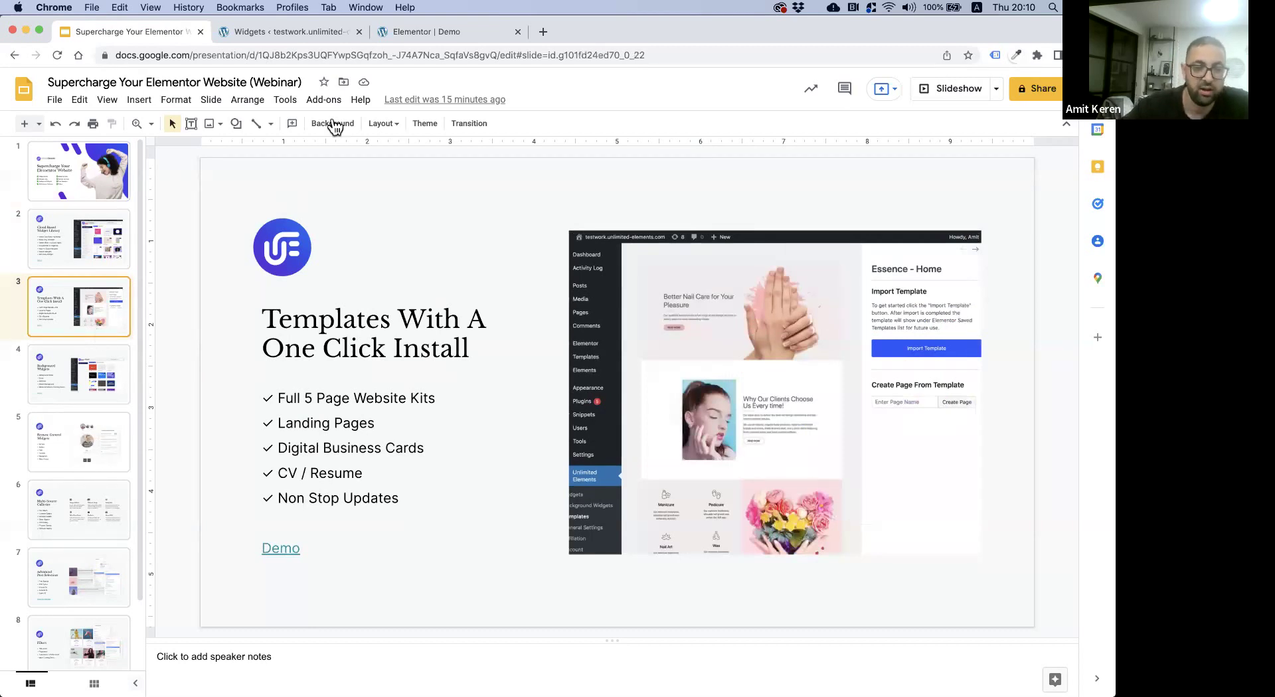
click(292, 38)
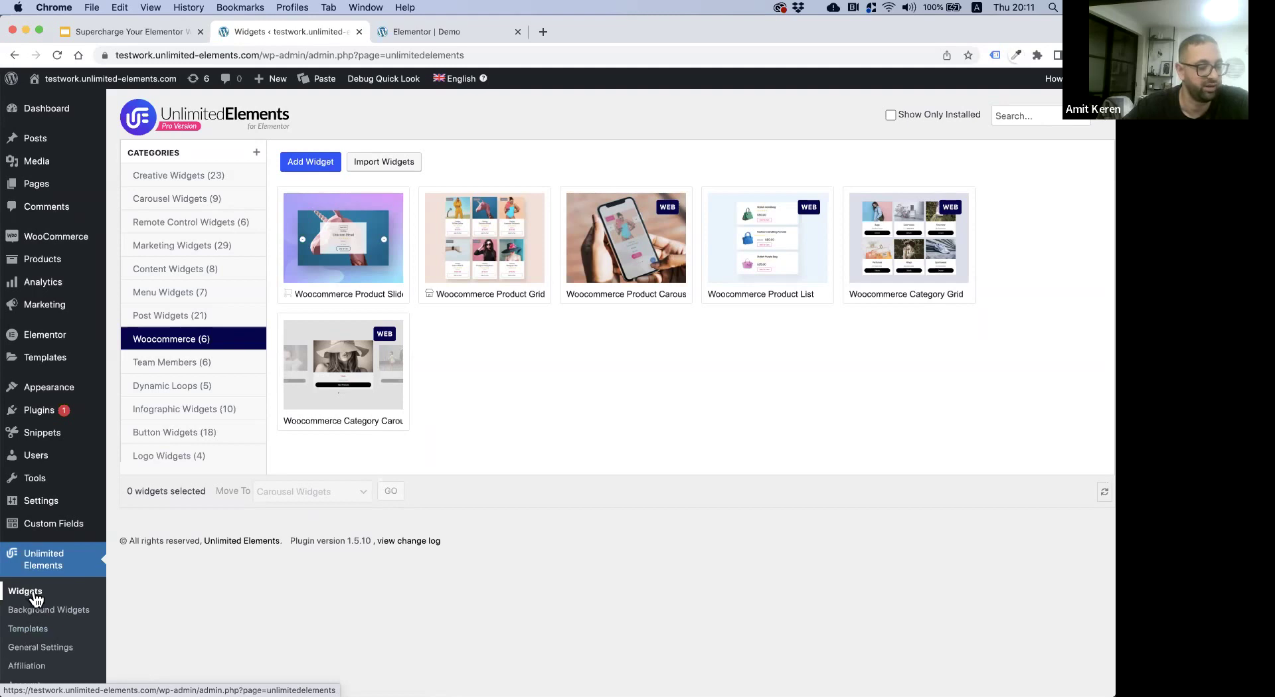
click(38, 629)
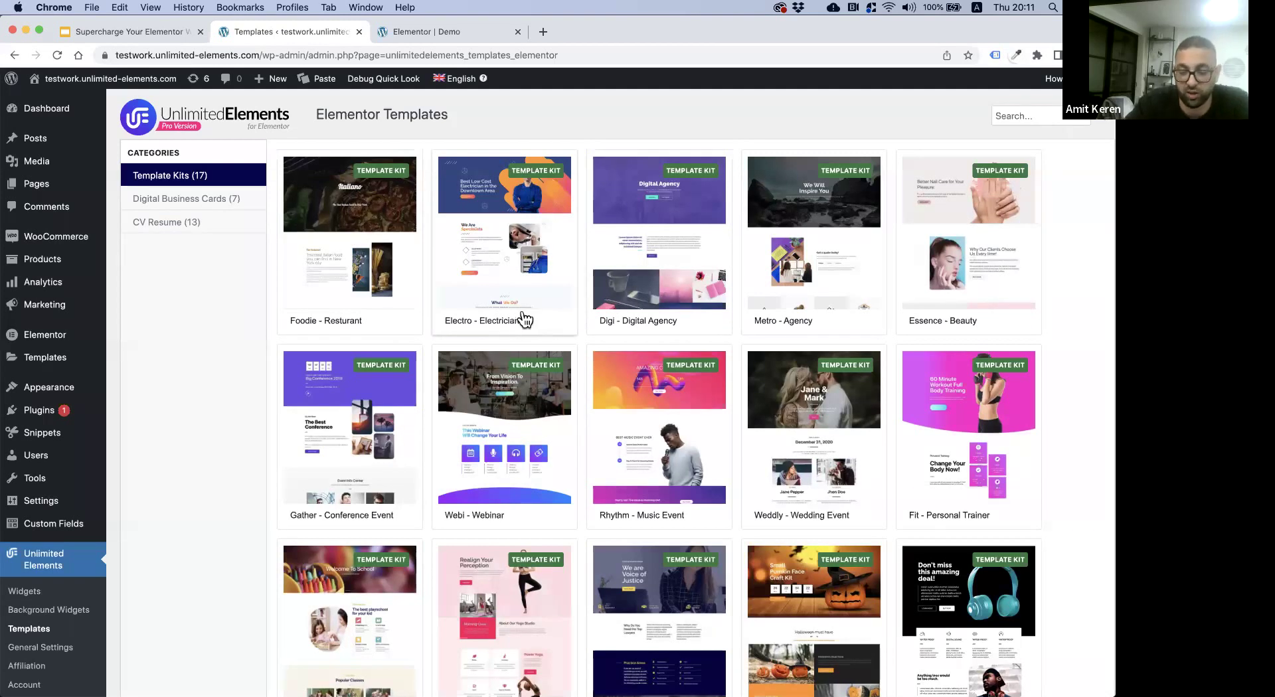
- Preview the Home and About pages of the Essence - Beauty template kit, and return to the kit's template list
click(936, 196)
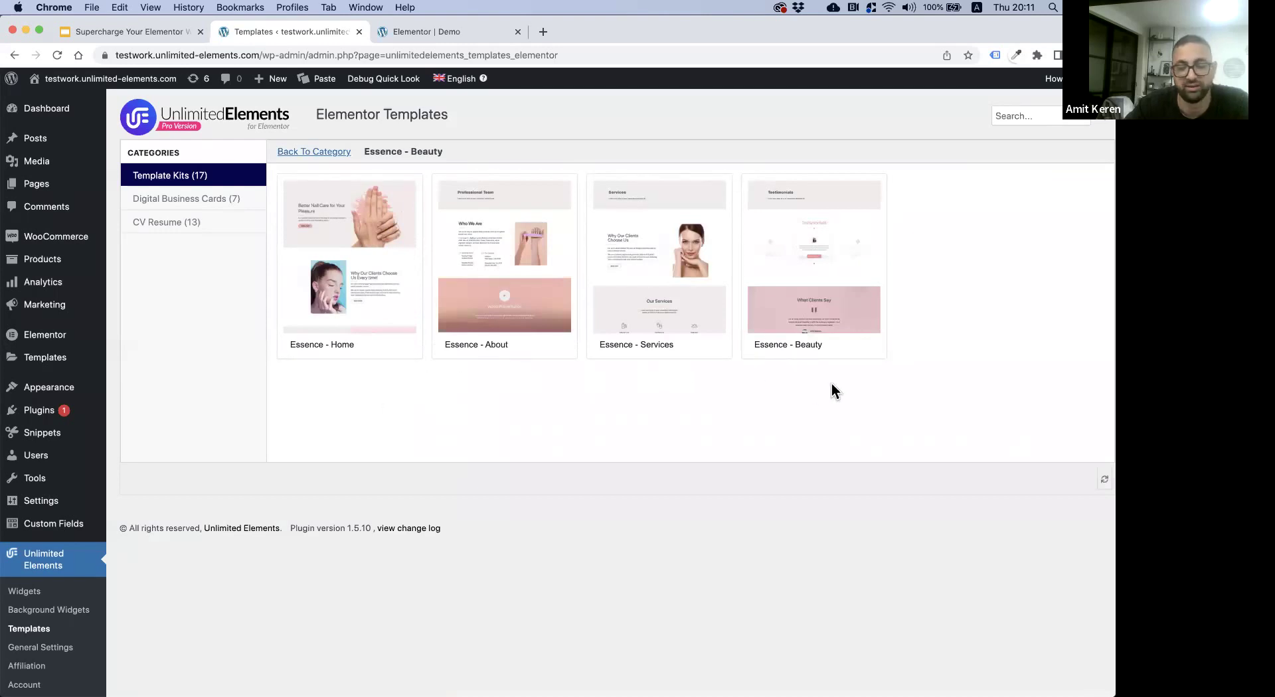
click(345, 236)
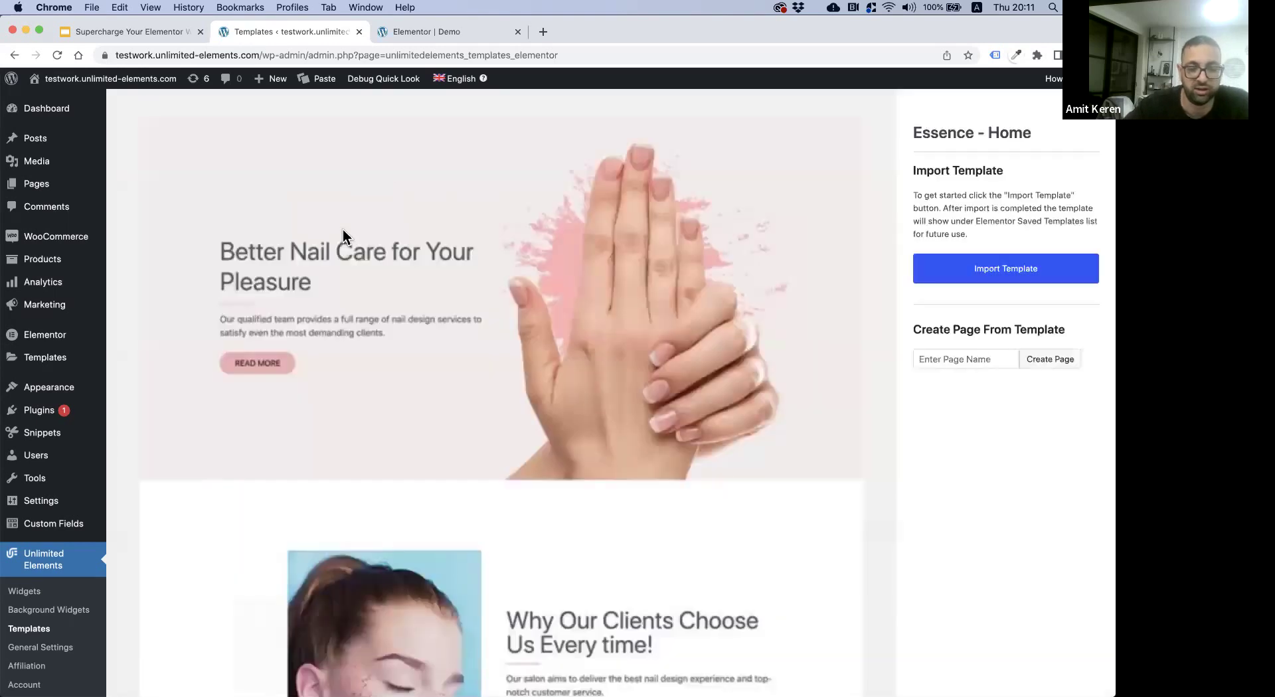
scroll(716, 248, down, 5)
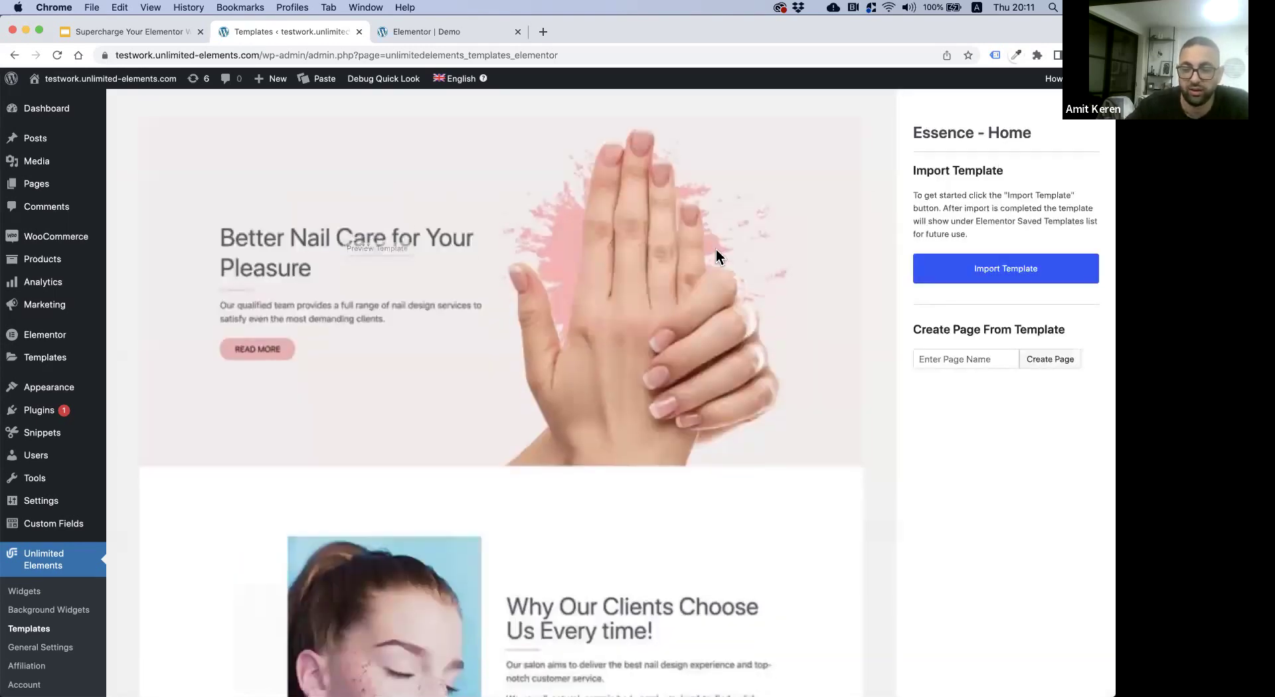
scroll(716, 249, down, 10)
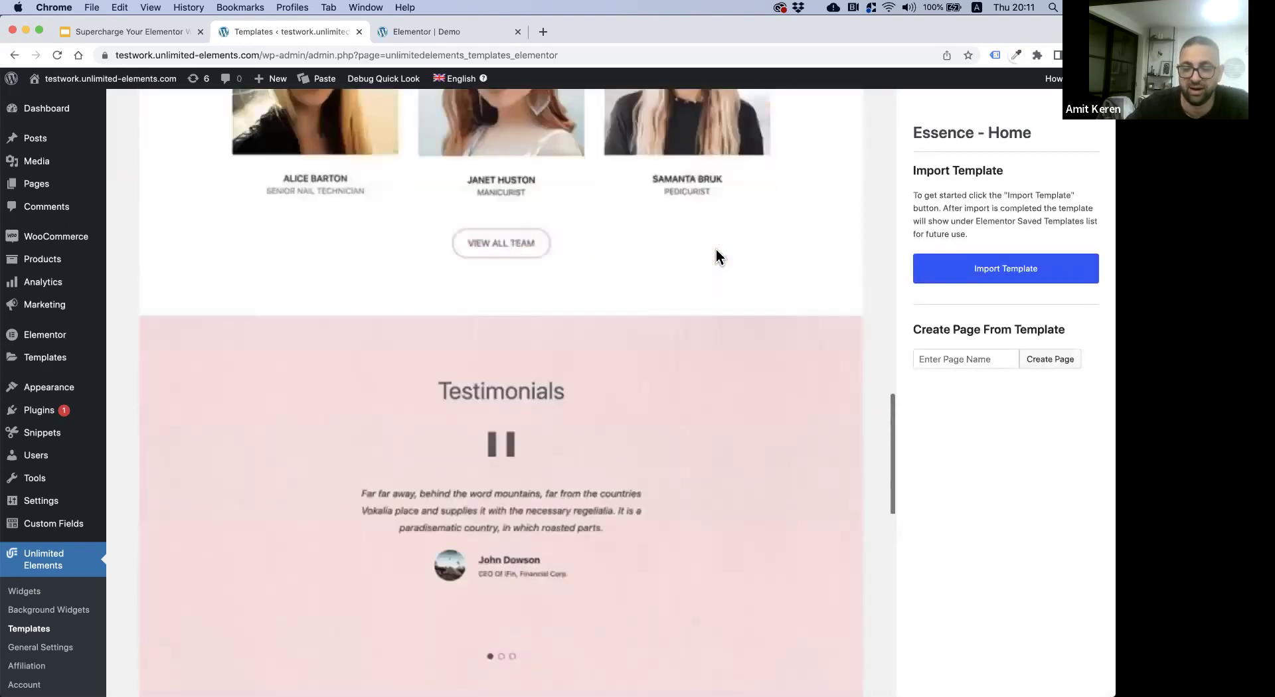
scroll(716, 249, up, 10)
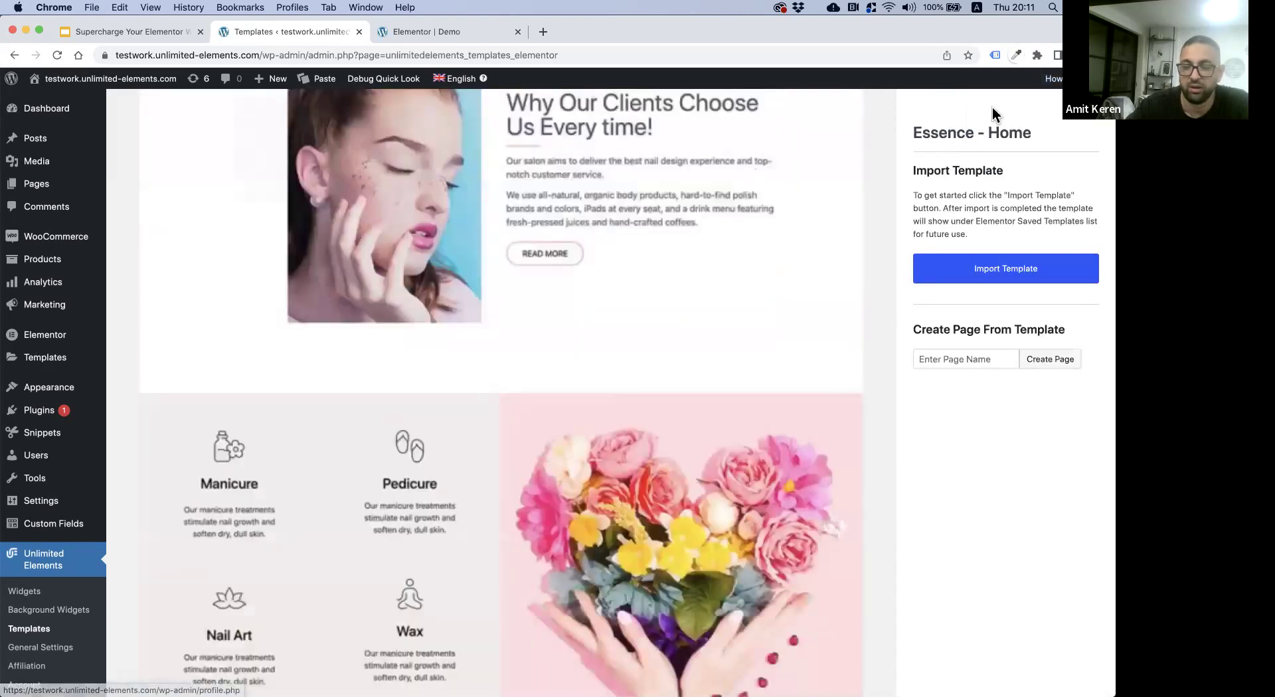
key(Right)
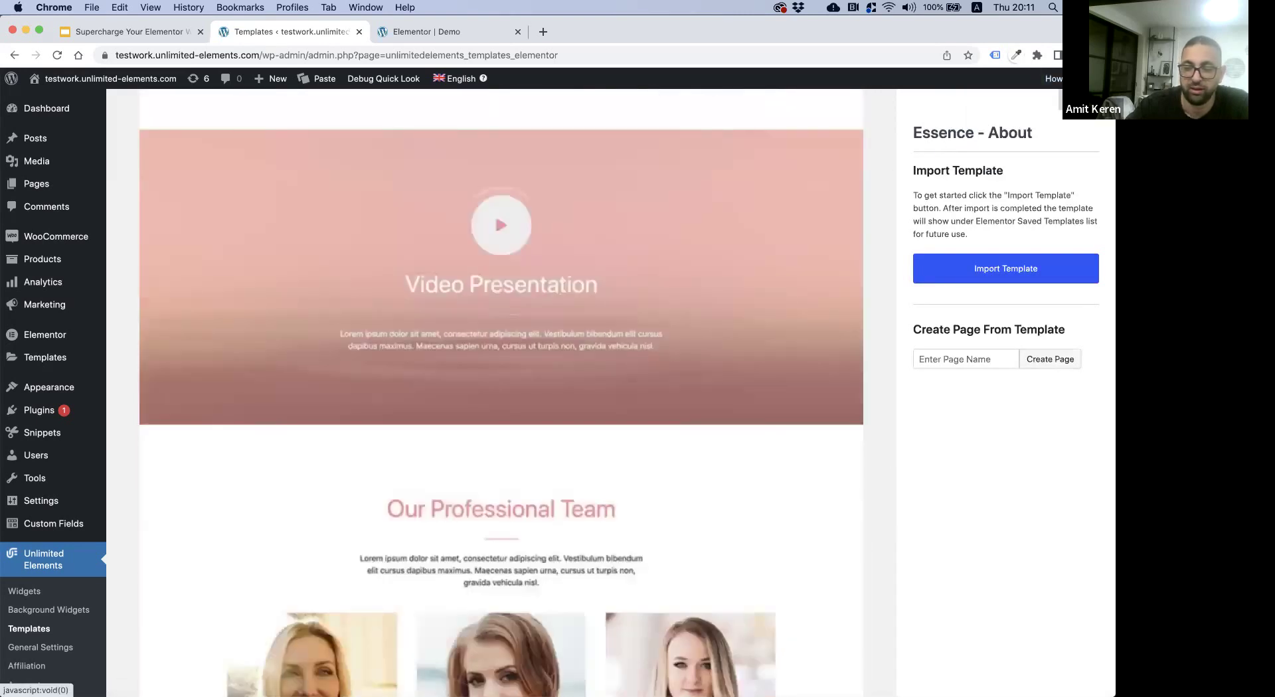
key(Left)
key(Right)
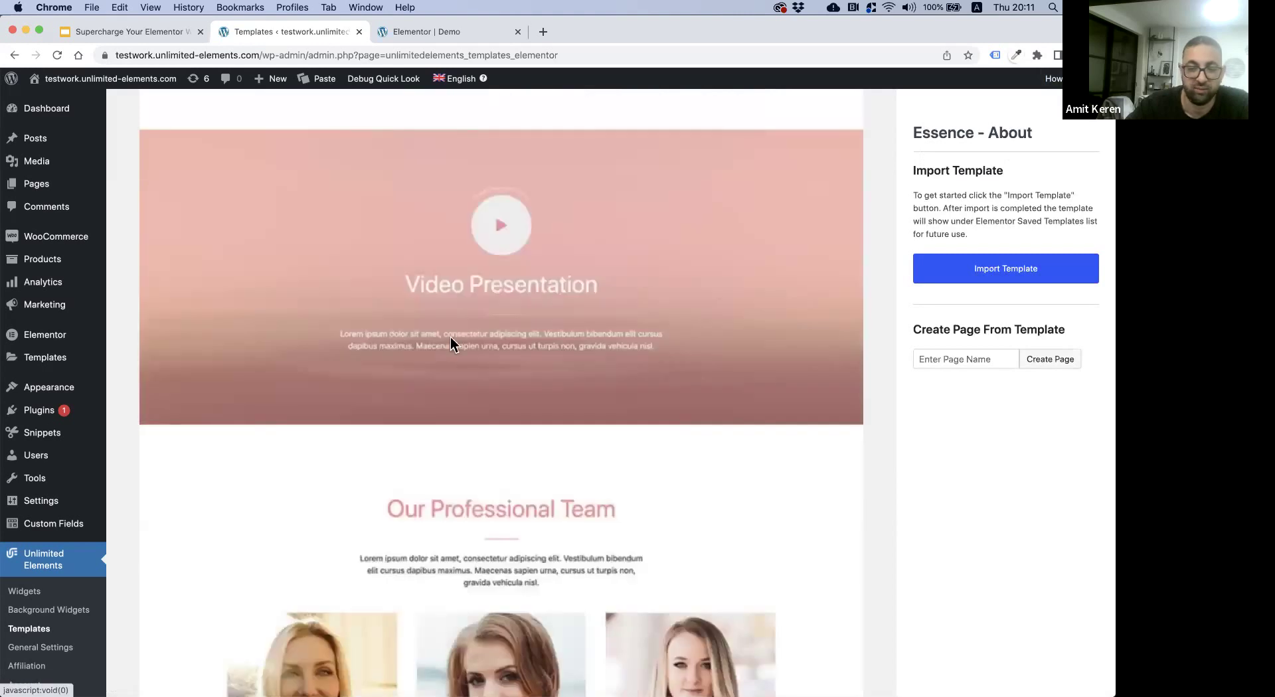
scroll(450, 336, down, 5)
scroll(450, 337, up, 5)
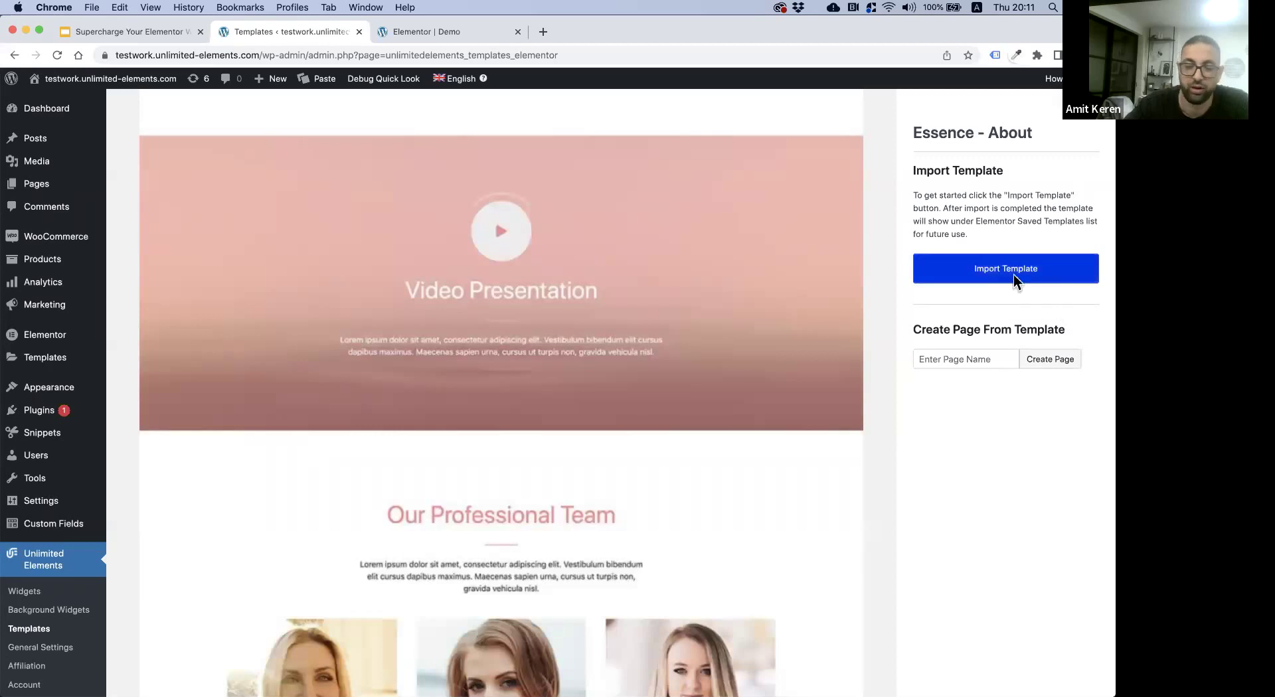
key(Escape)
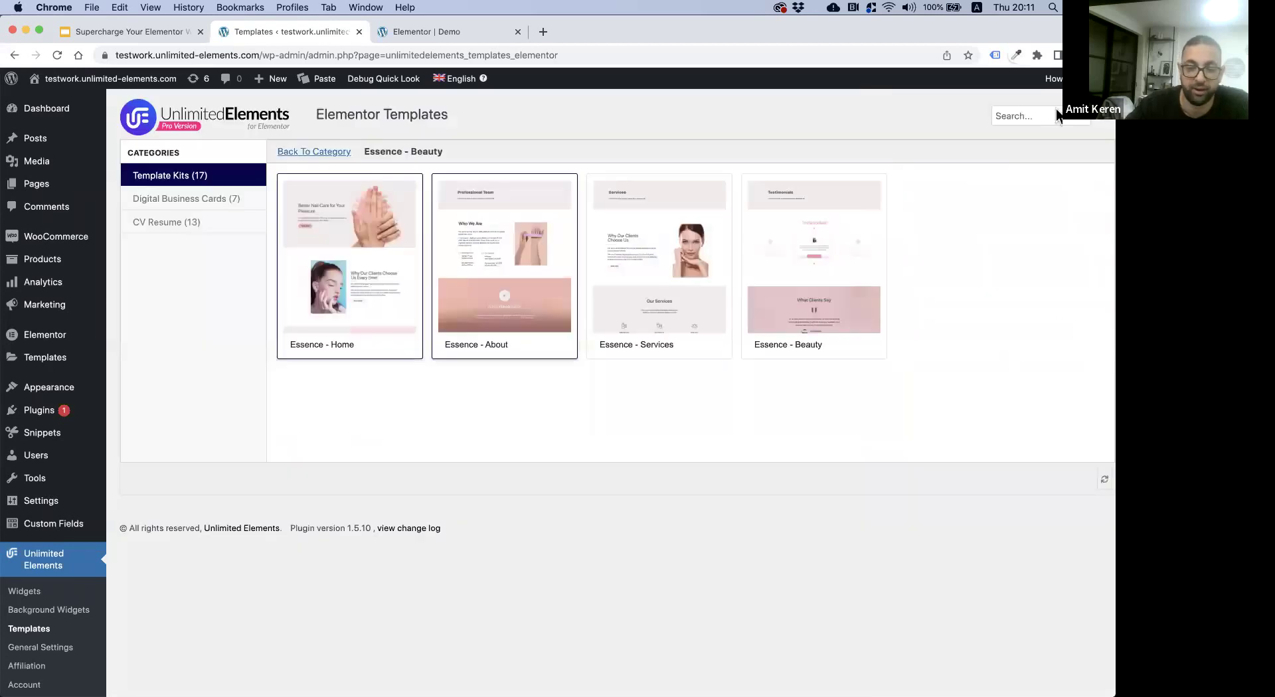
- Browse the Digital Business Cards and CV Resume template categories
click(227, 206)
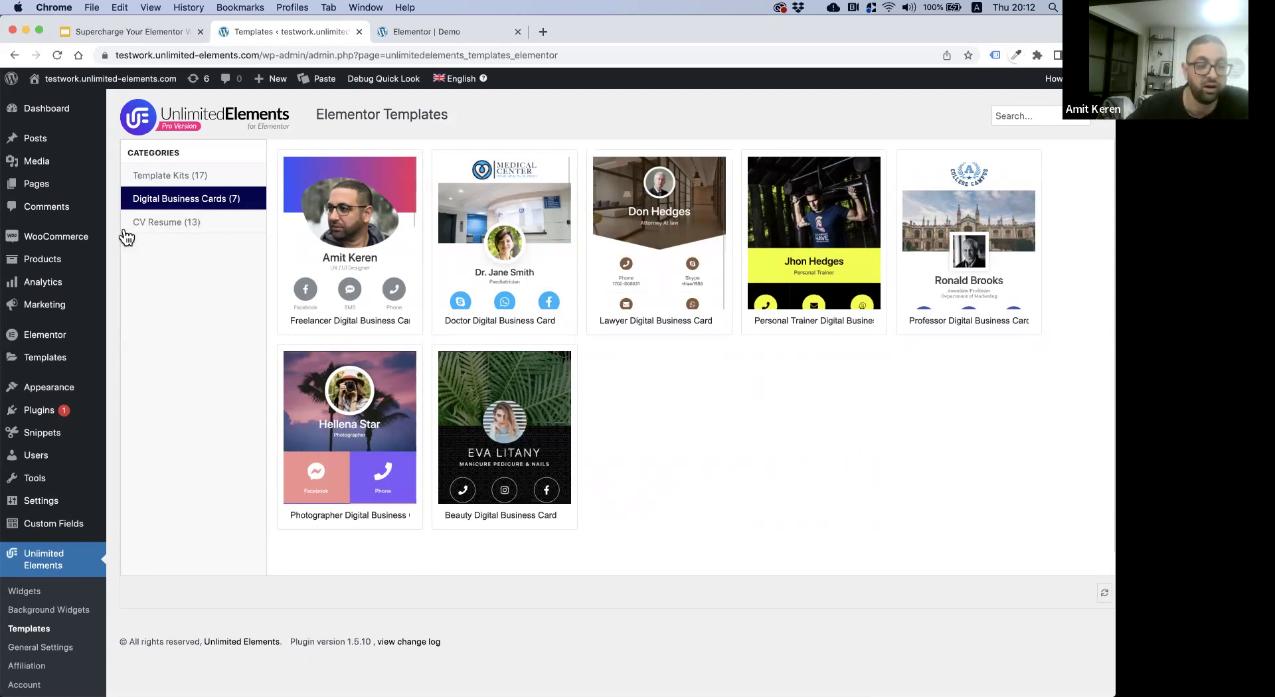
click(165, 233)
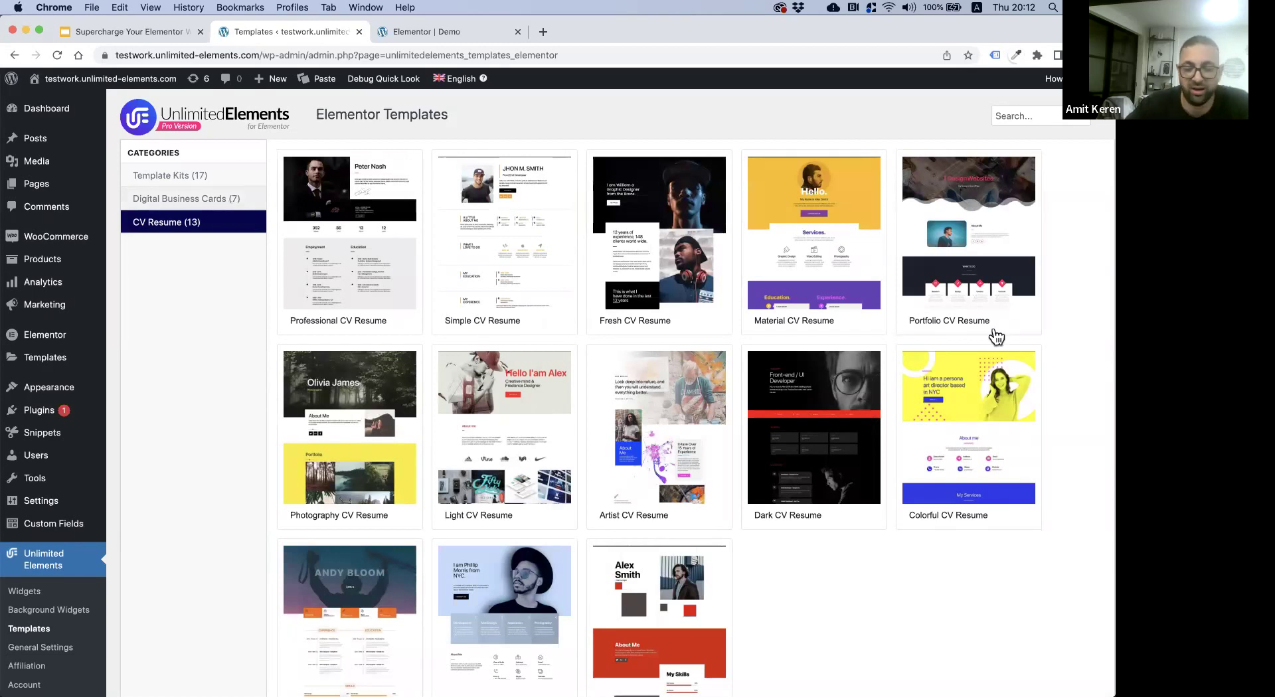
scroll(1069, 322, down, 1)
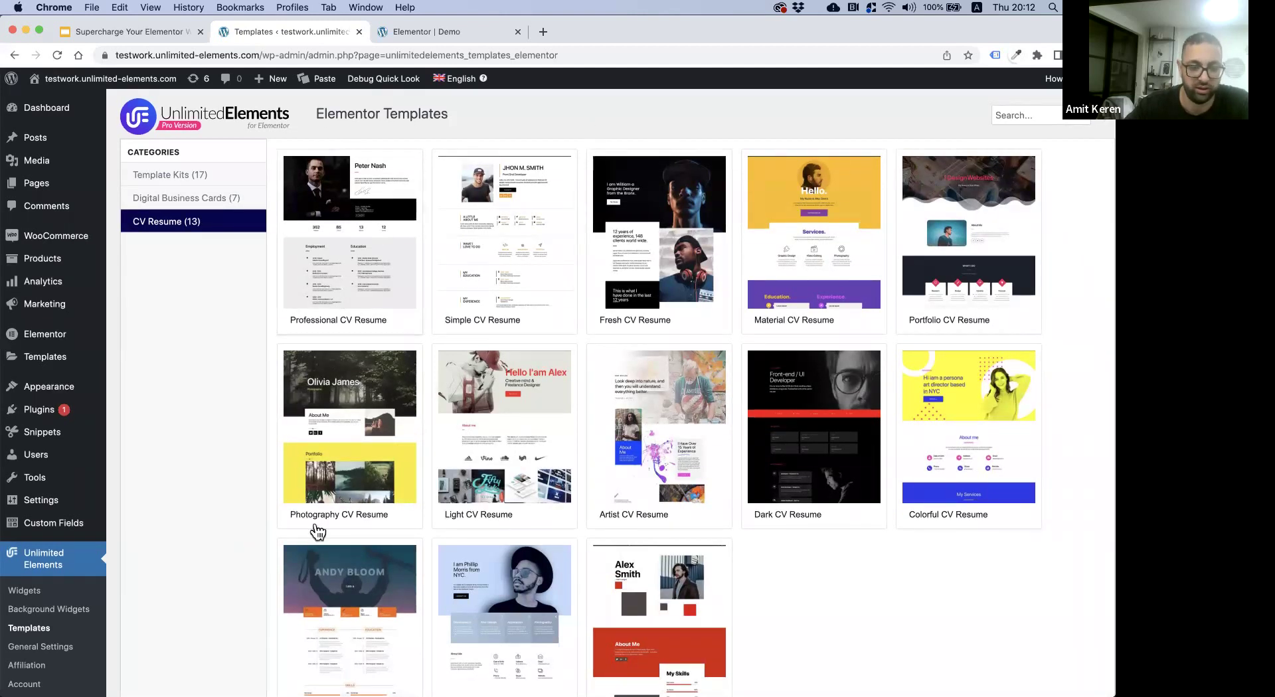
- Import the Freelancer Digital Business Card template from the Digital Business Cards category, and close its preview
click(199, 201)
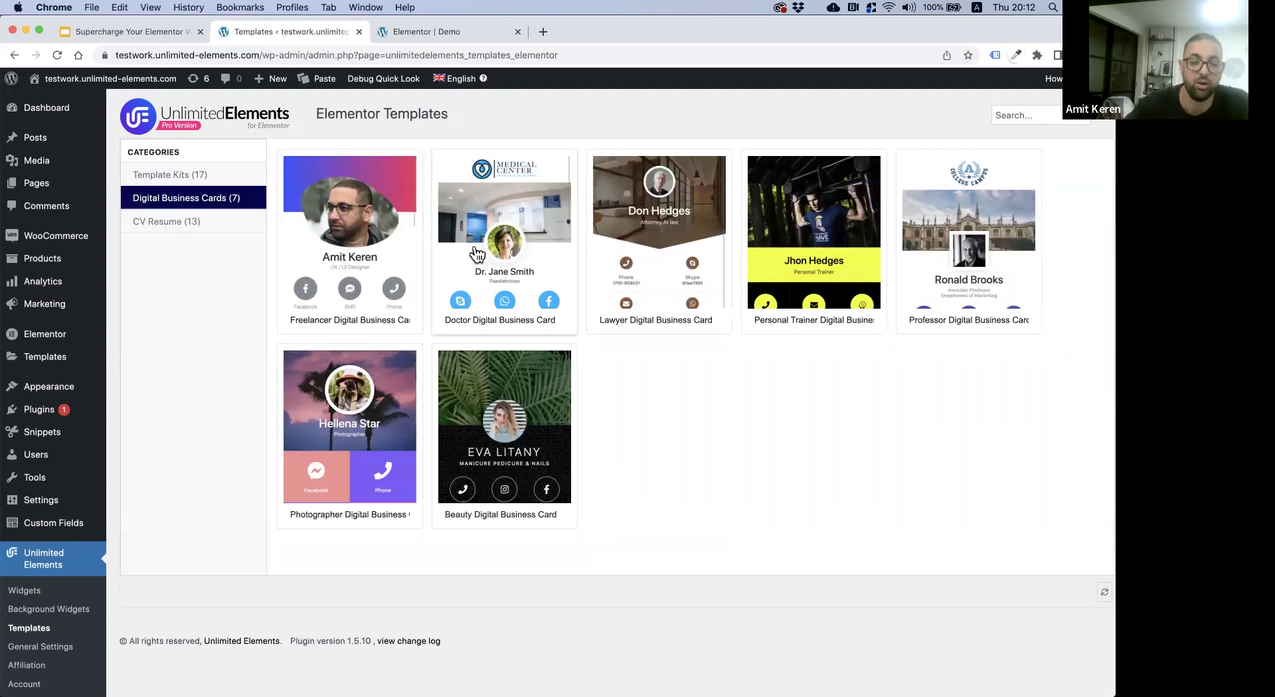
click(336, 231)
scroll(556, 284, up, 8)
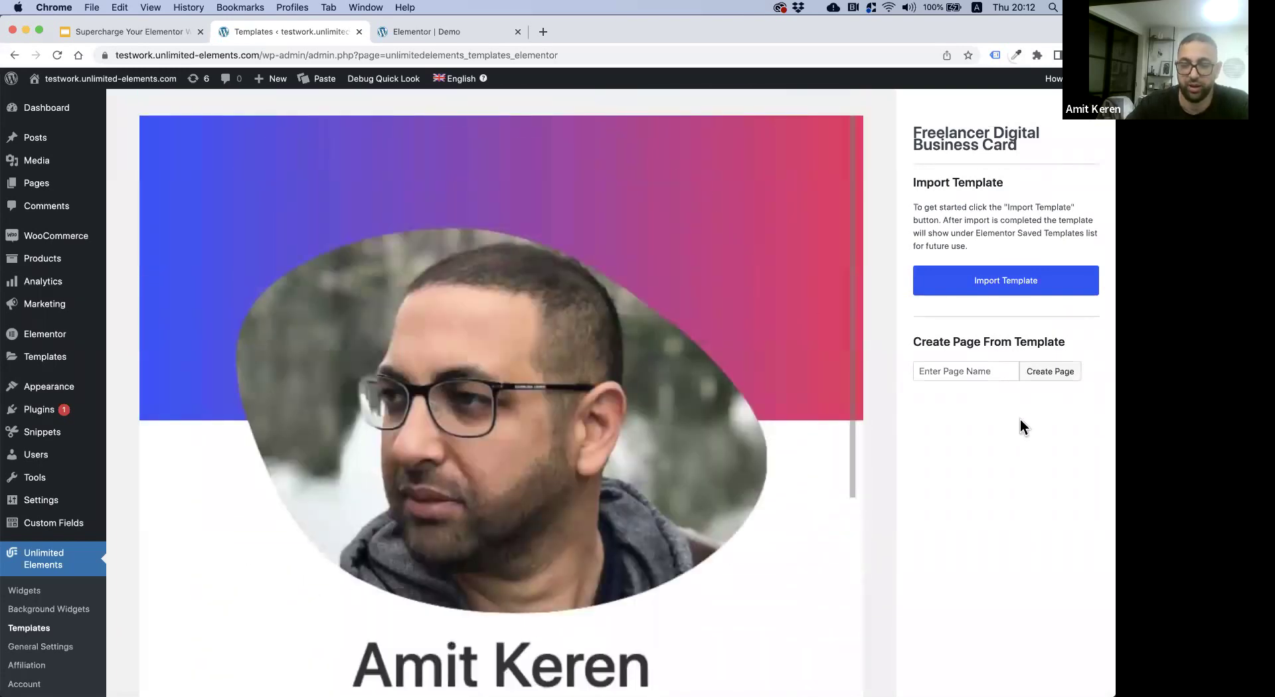
click(979, 281)
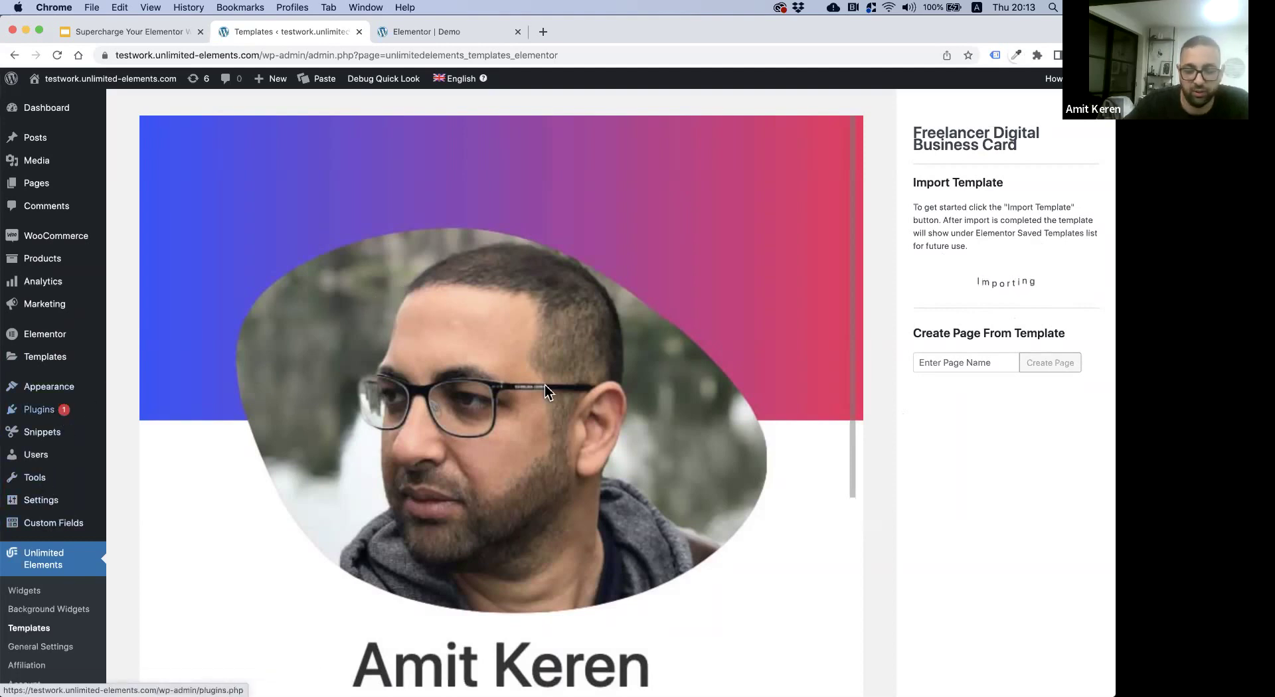
scroll(498, 332, down, 10)
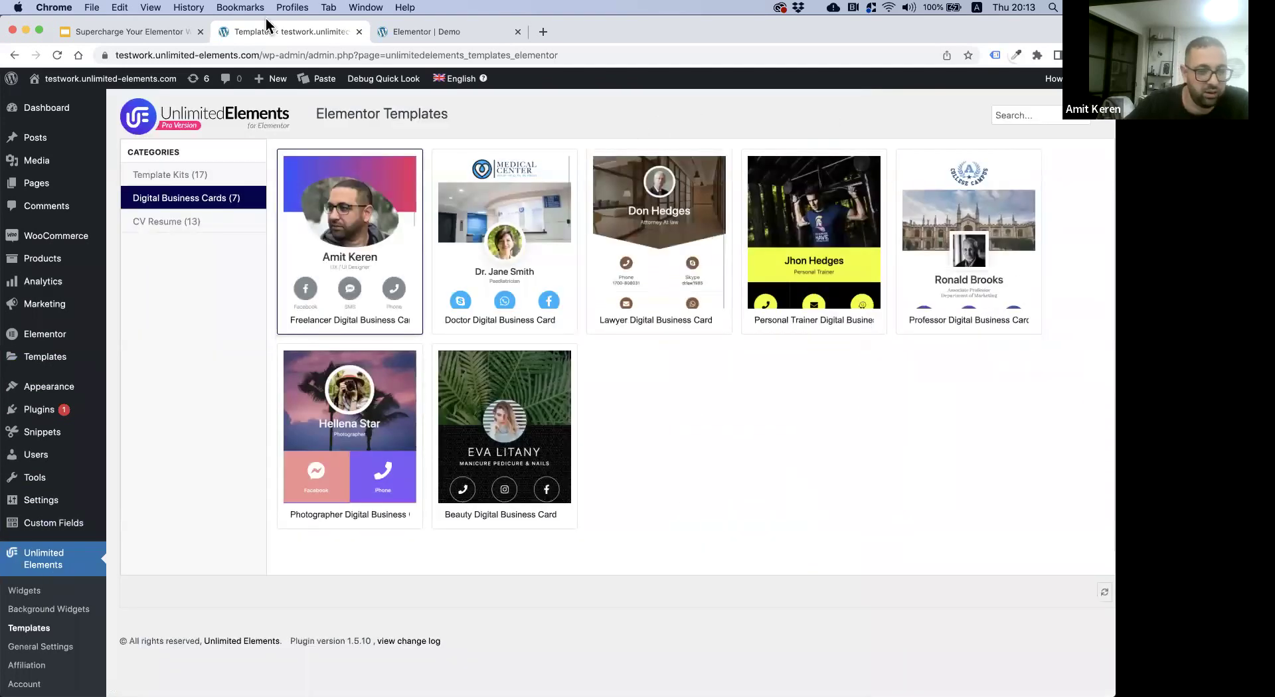
- Show the "Background Widgets" slide in Google Slides, and open the Unlimited Elements background widgets library in WordPress
click(155, 33)
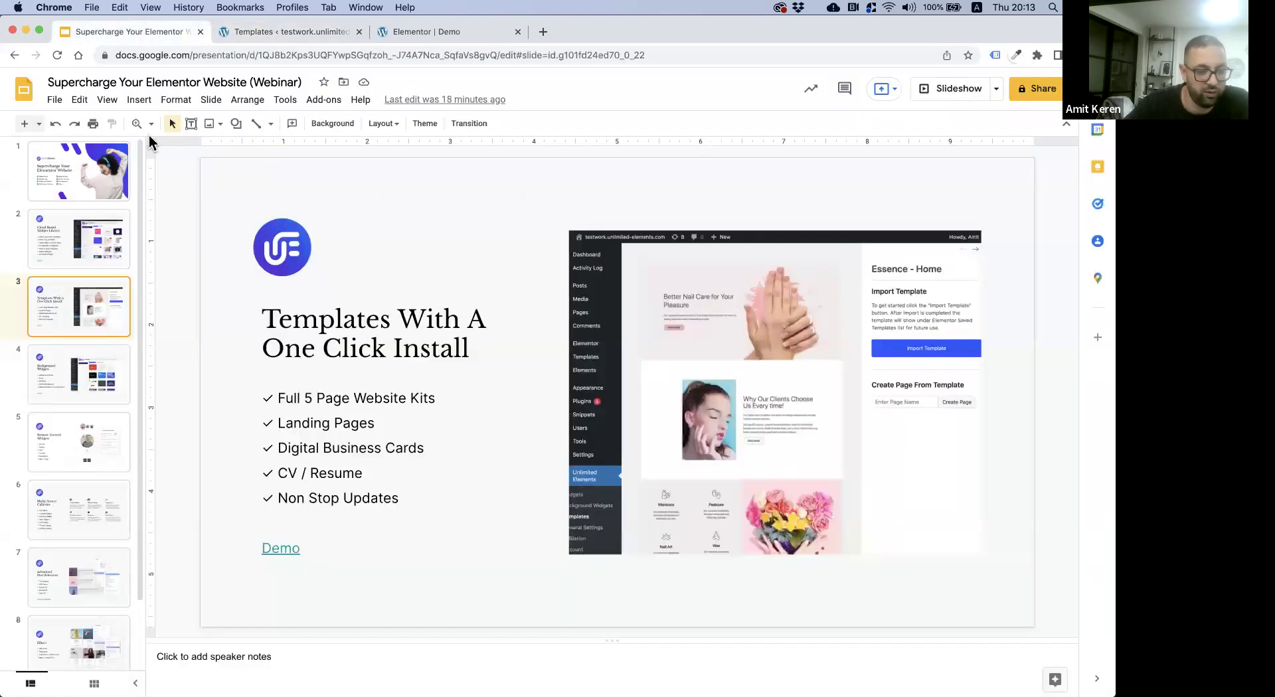
click(74, 373)
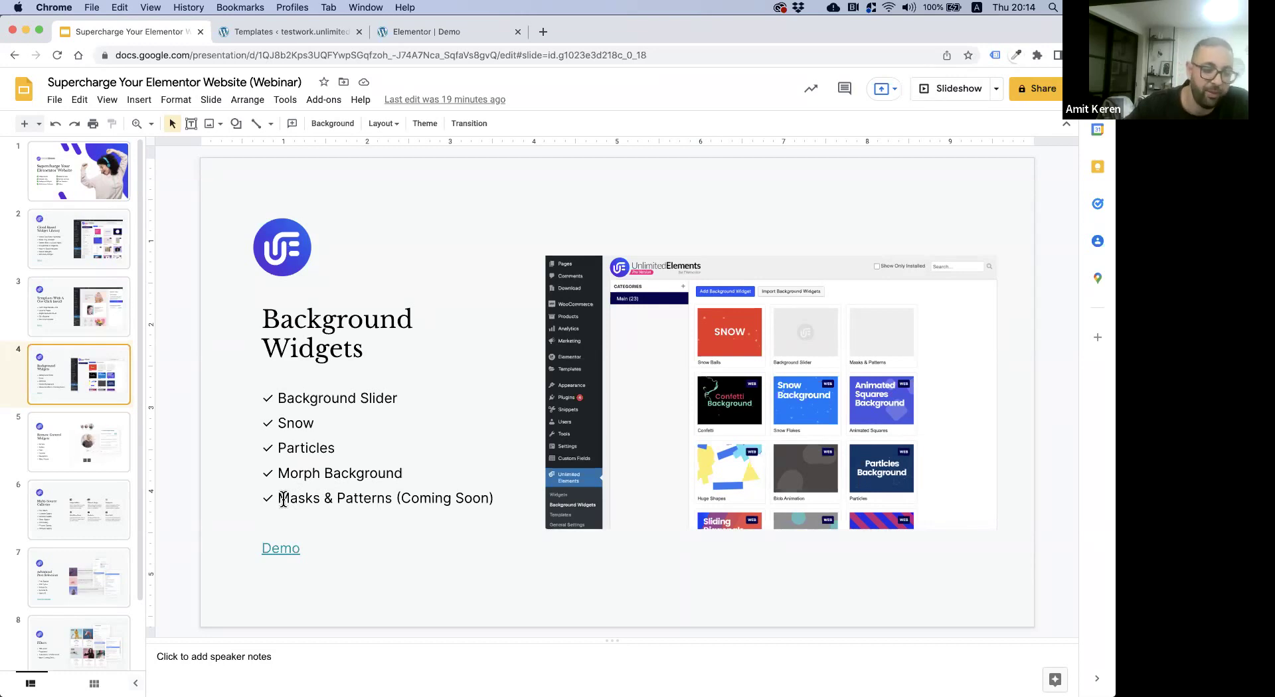
click(292, 34)
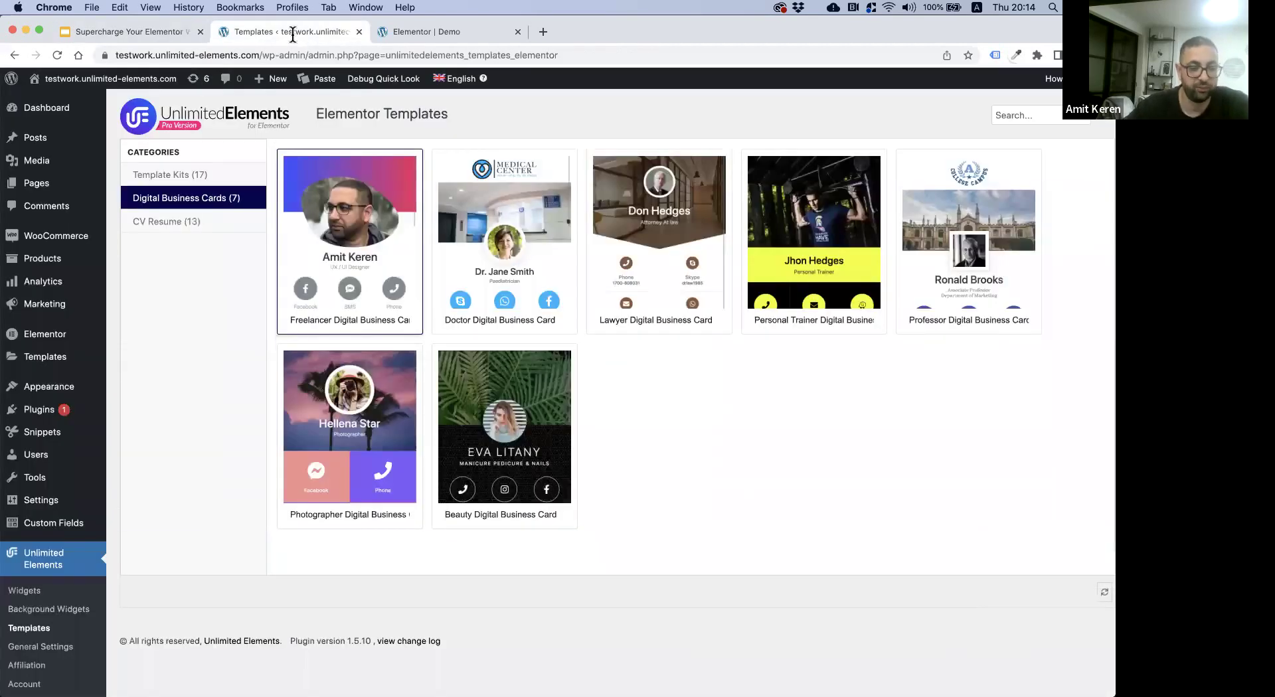
click(38, 610)
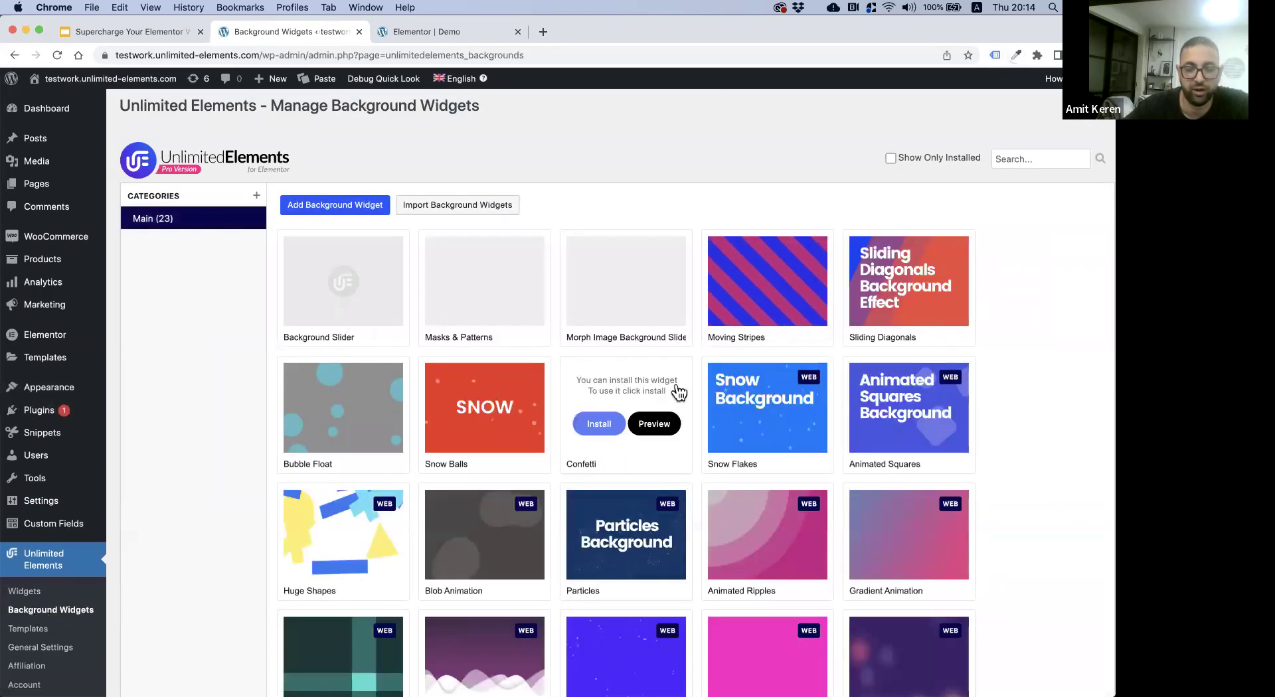
- Install the Animated Squares, Blob Animation and Particles background widgets from the library
scroll(678, 393, down, 3)
scroll(678, 393, down, 5)
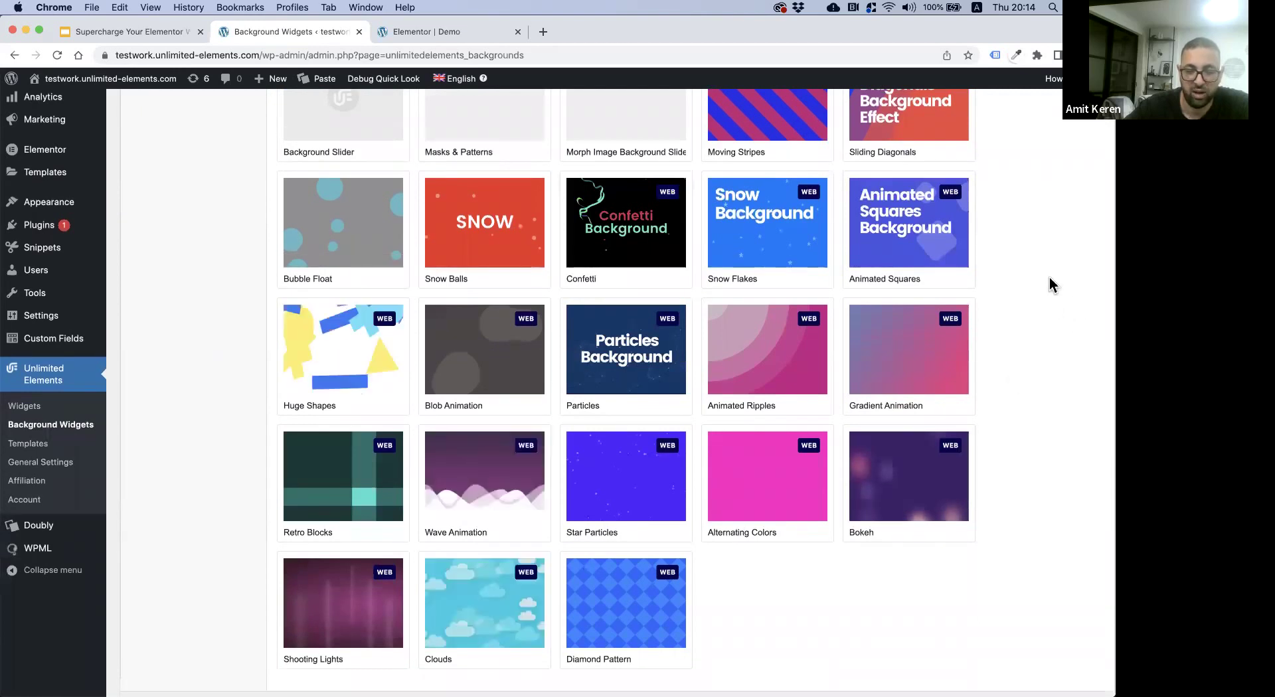
mouse_move(797, 248)
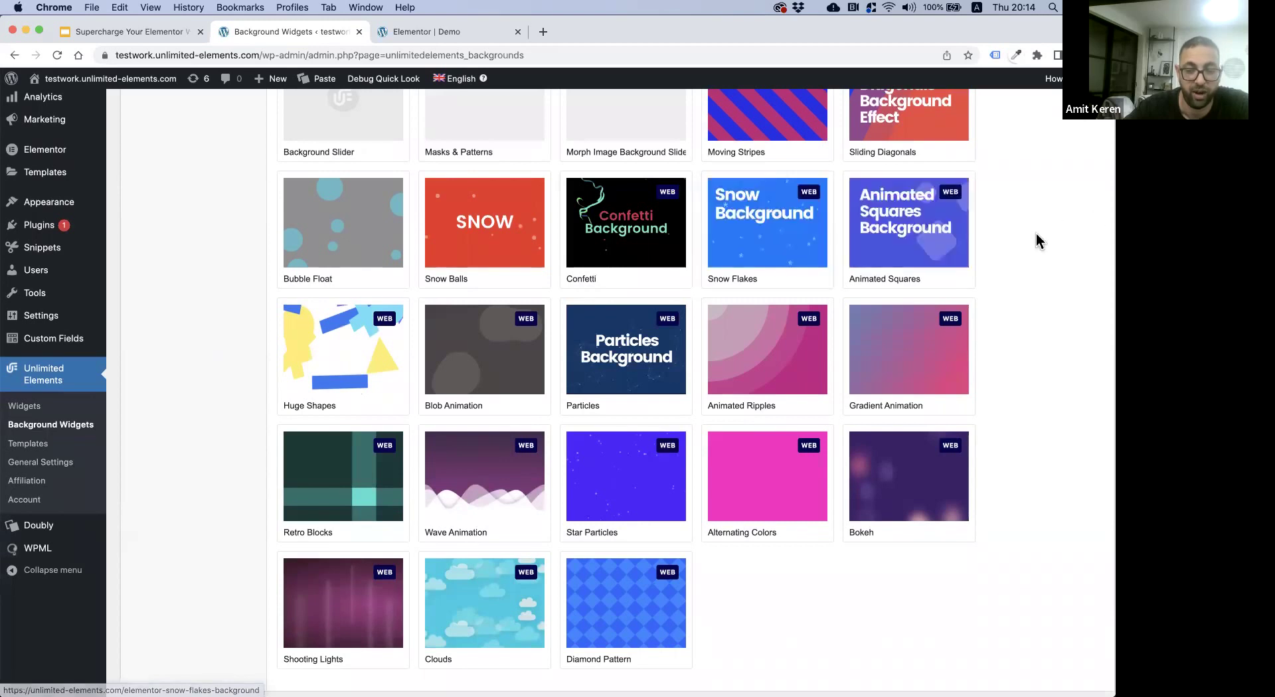
scroll(1036, 233, up, 3)
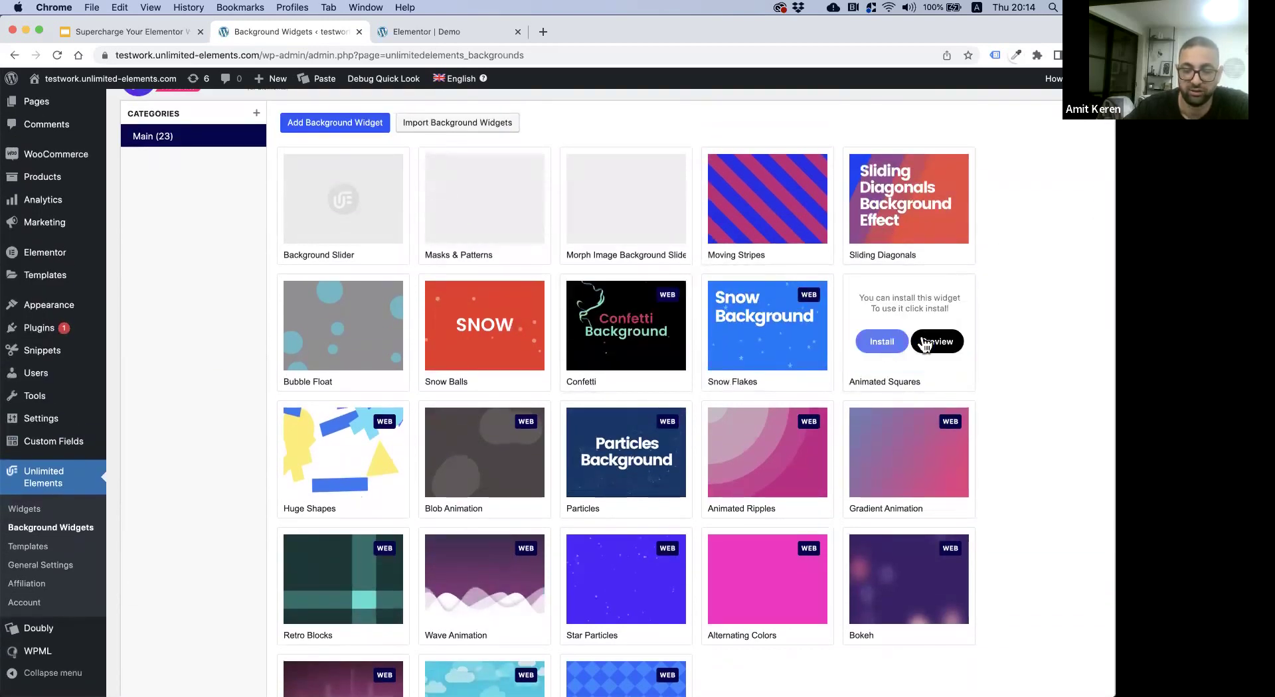
click(879, 347)
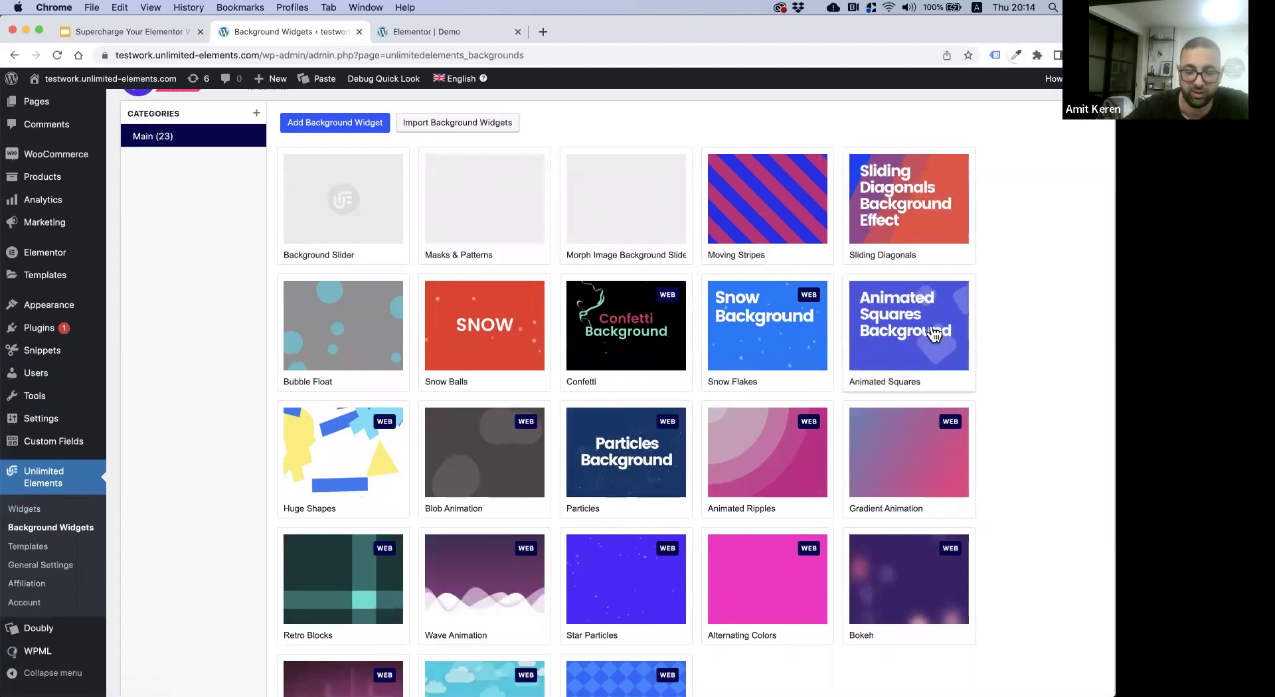
click(458, 468)
click(606, 470)
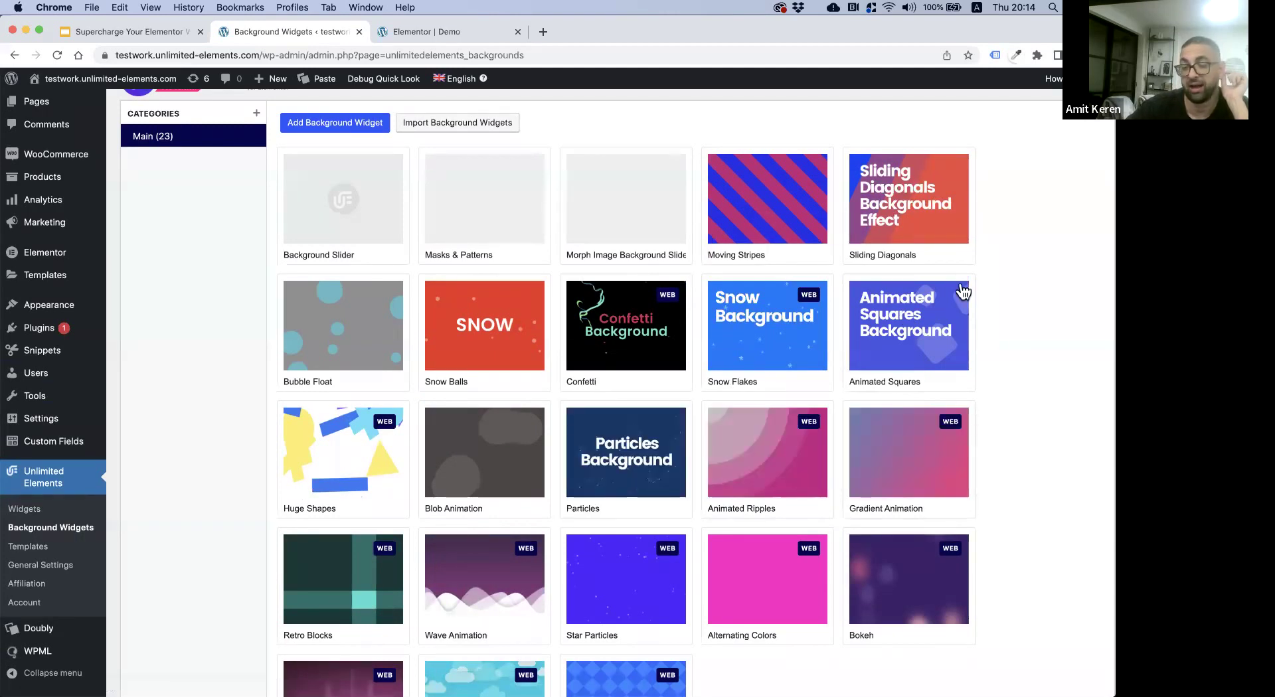
scroll(963, 289, down, 2)
scroll(963, 289, down, 1)
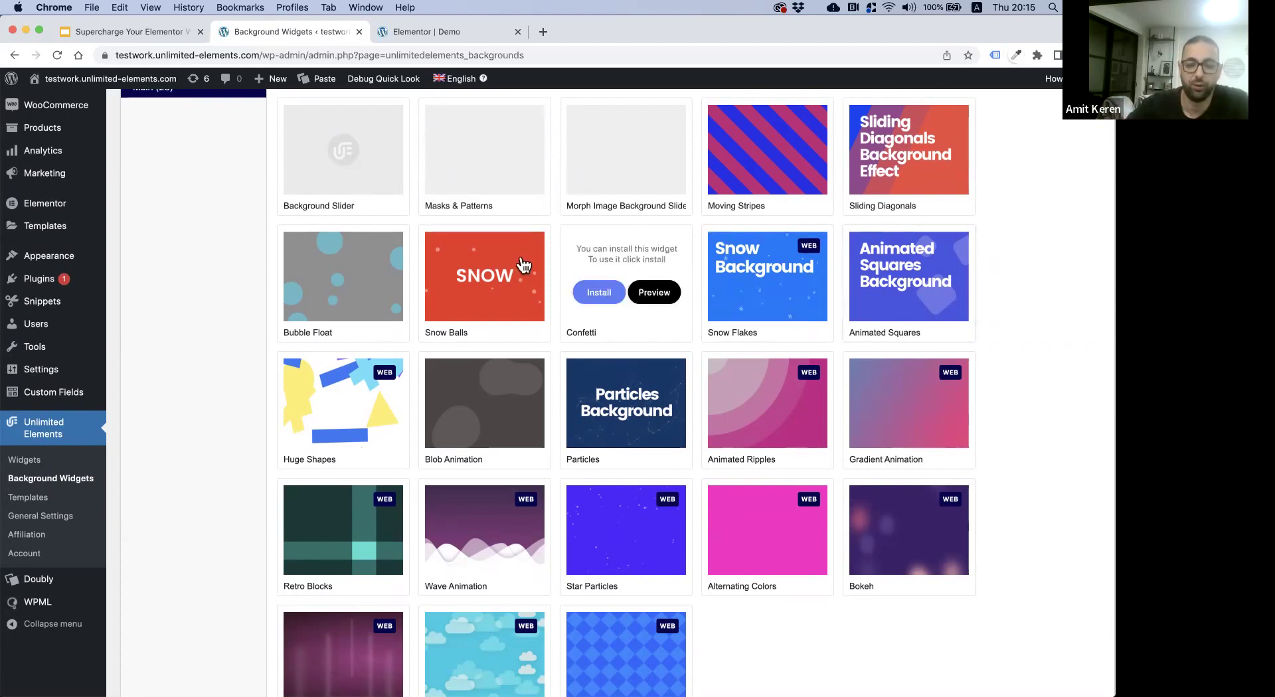
scroll(1074, 337, up, 3)
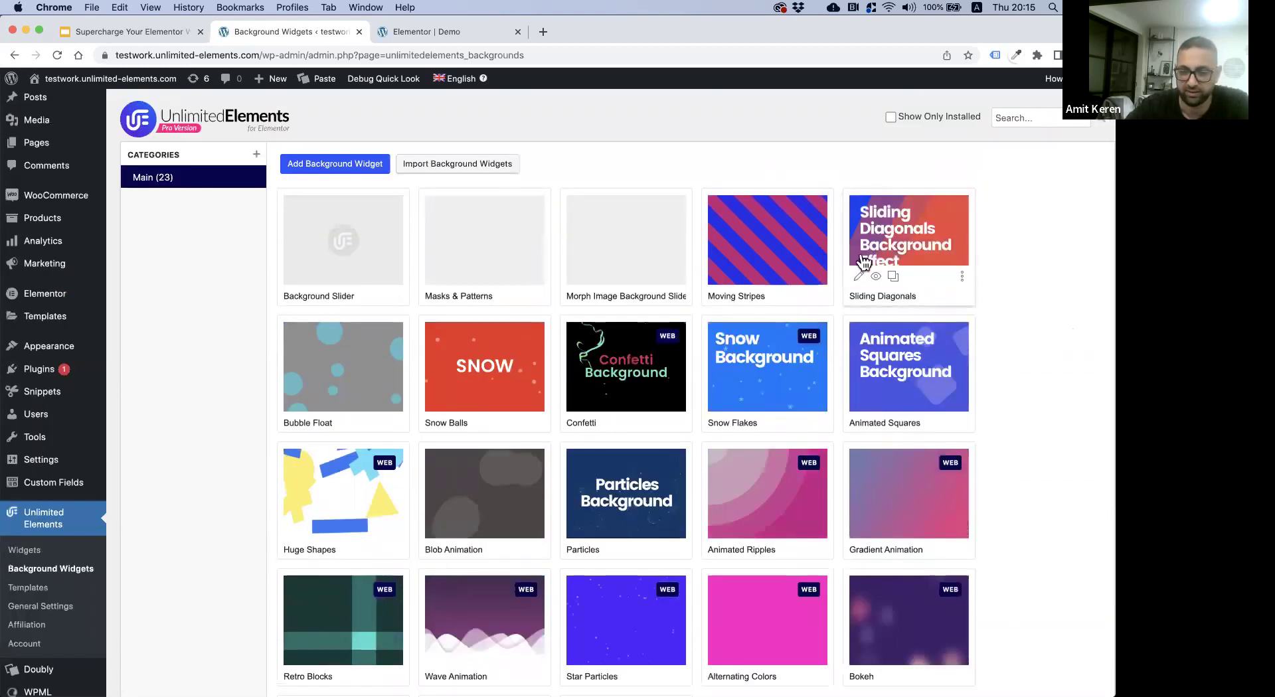
- Delete the pricing plans section from the Demo page in the Elementor editor, and reload the editor with the page saved
click(456, 37)
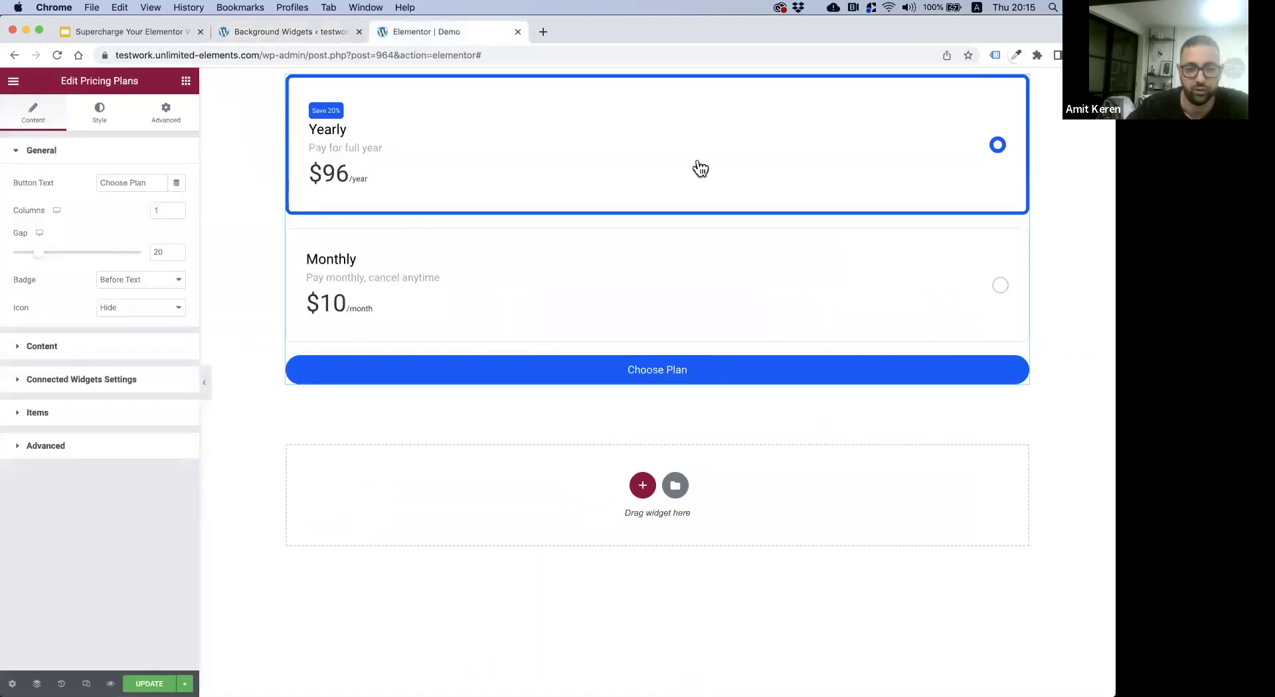
click(674, 83)
key(super+s)
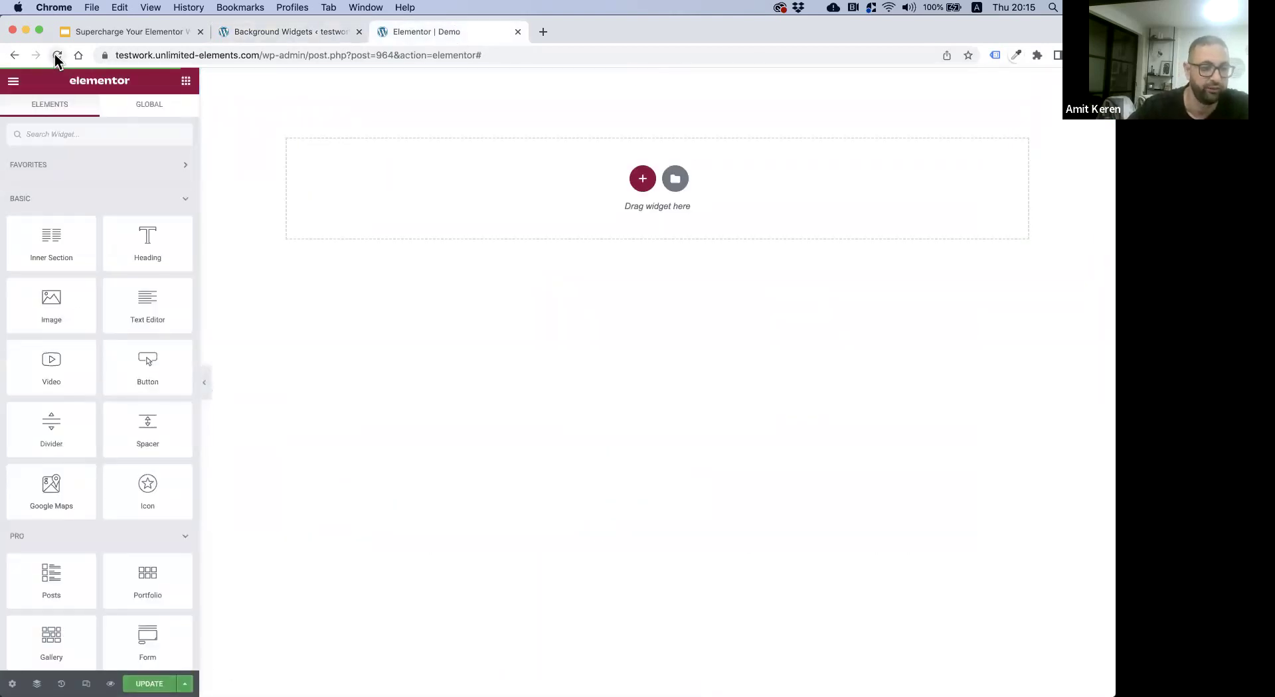
click(57, 56)
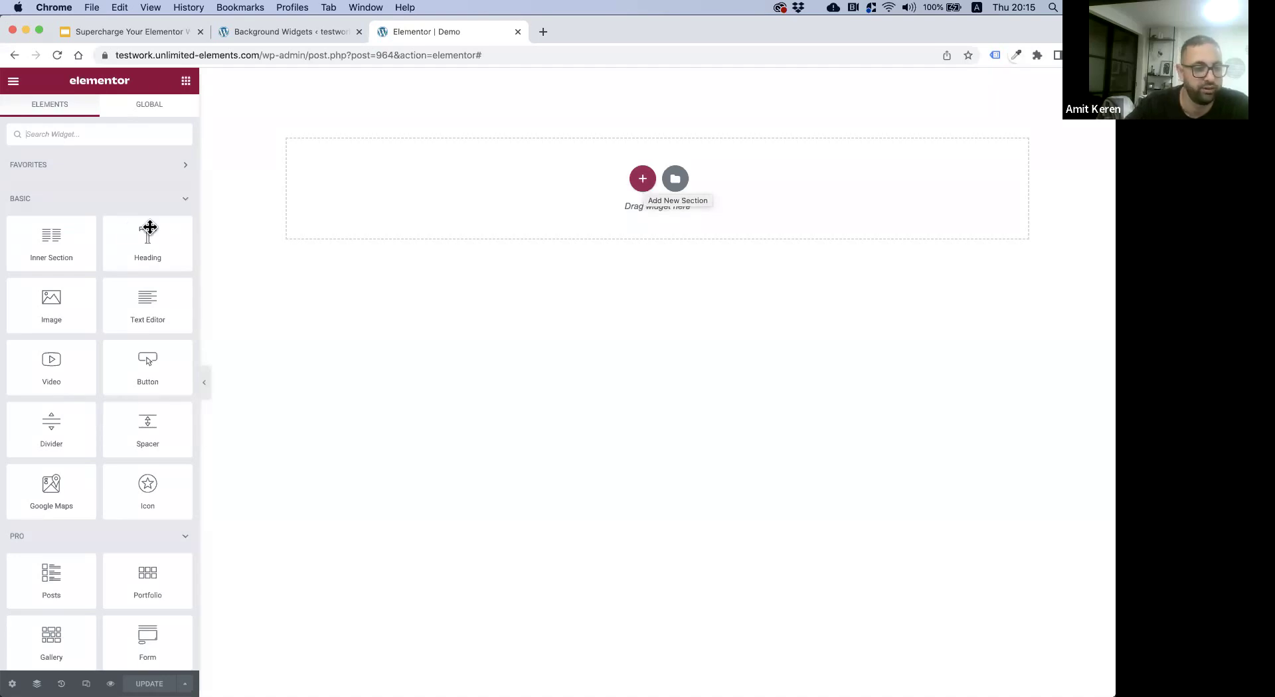
- Build a new section on the empty page from a Heading, a Text Editor and a Button widget, stacked in that order
drag(150, 228, 286, 199)
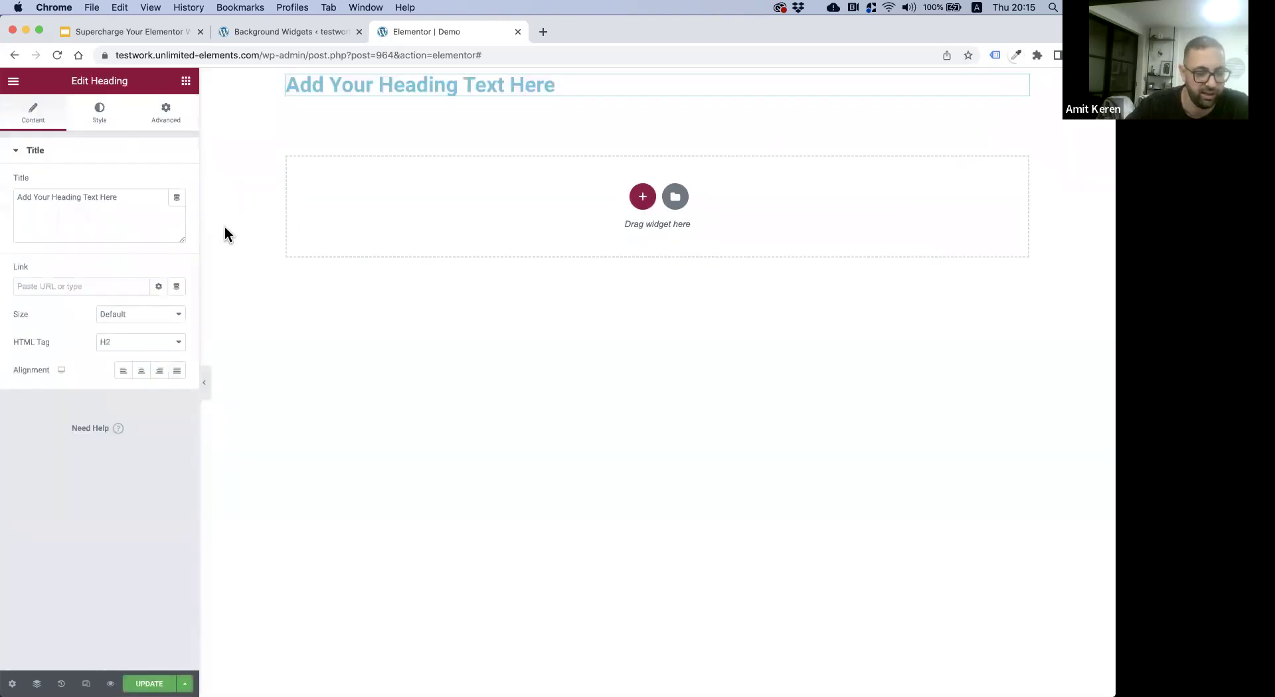
click(185, 80)
drag(148, 310, 365, 94)
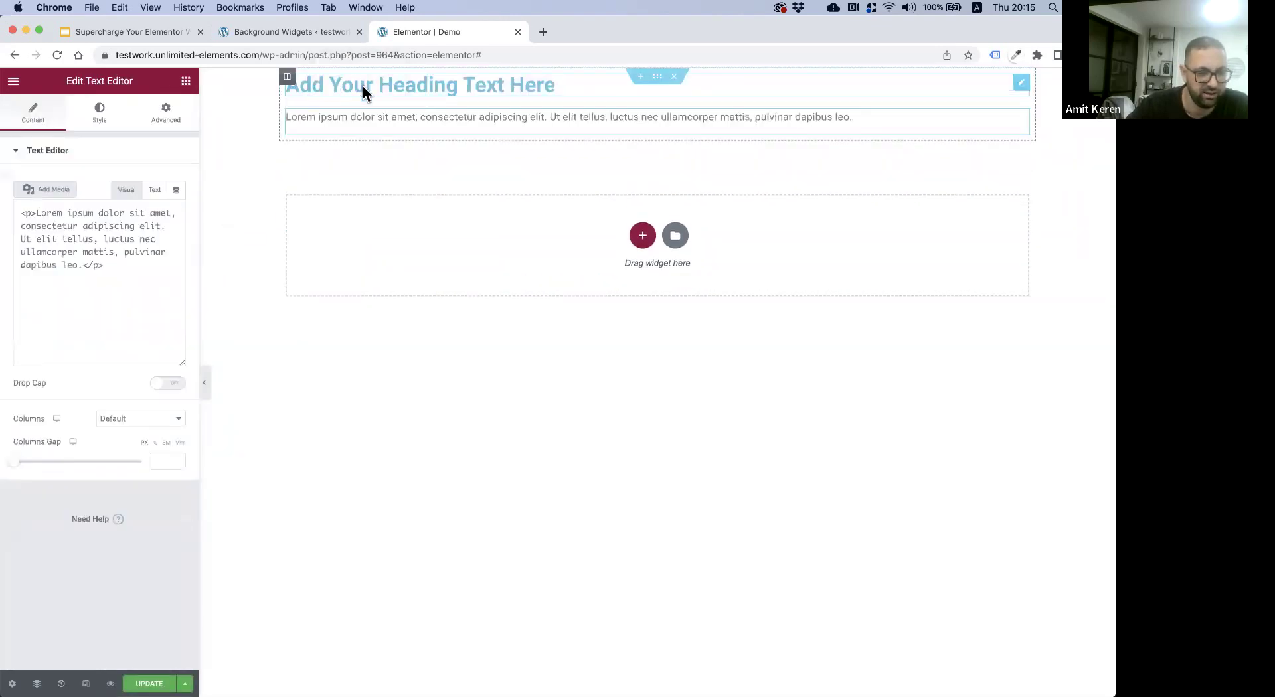
click(190, 85)
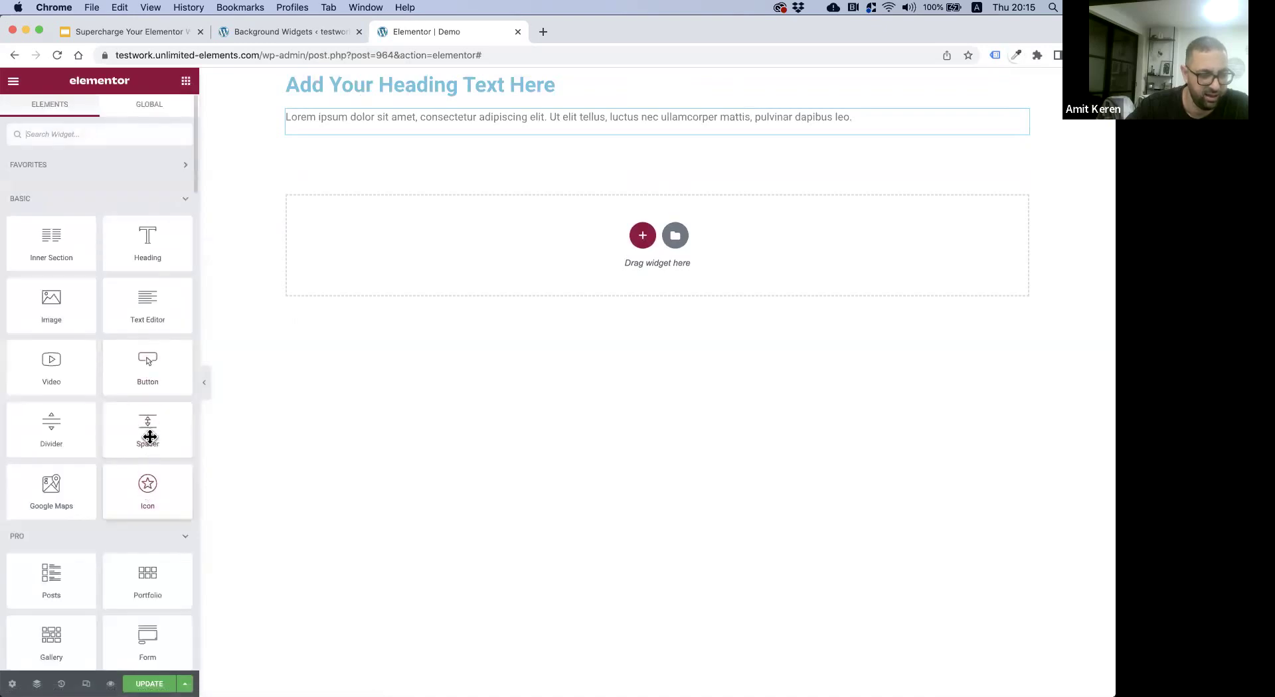
drag(142, 377, 407, 135)
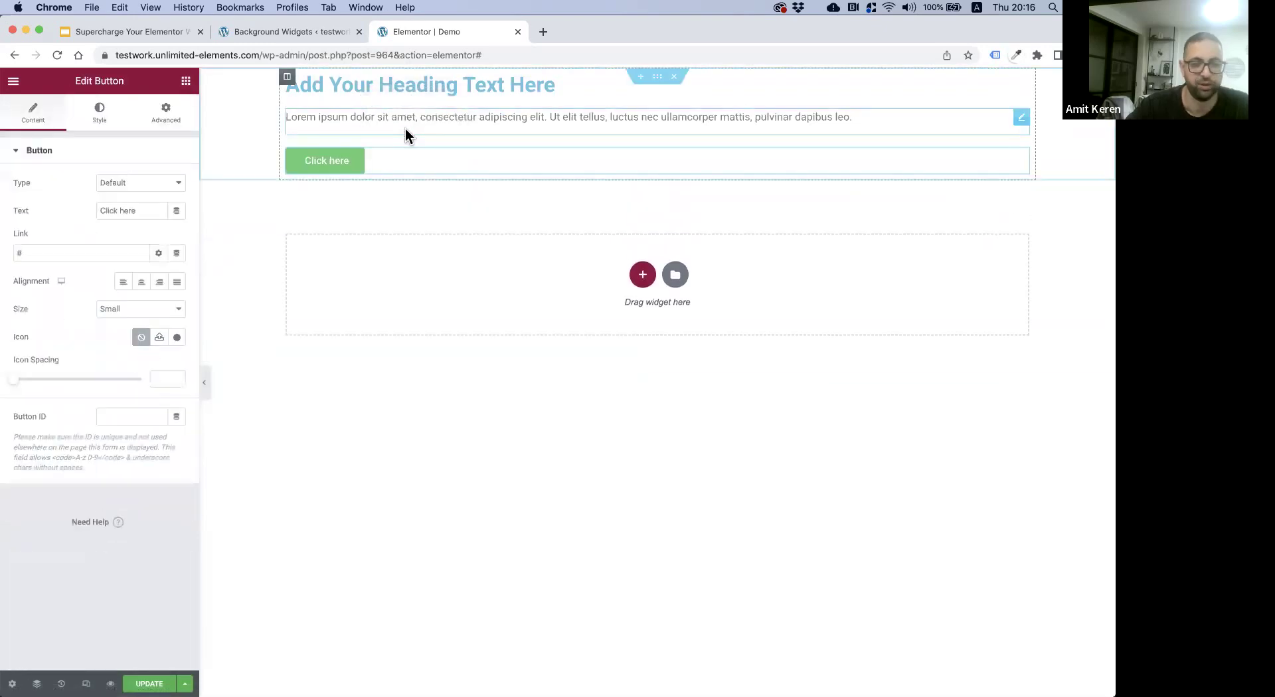
- Give the section a Classic background with the image tokyo-places.jpeg from the media library, and set the image size to Cover
click(657, 78)
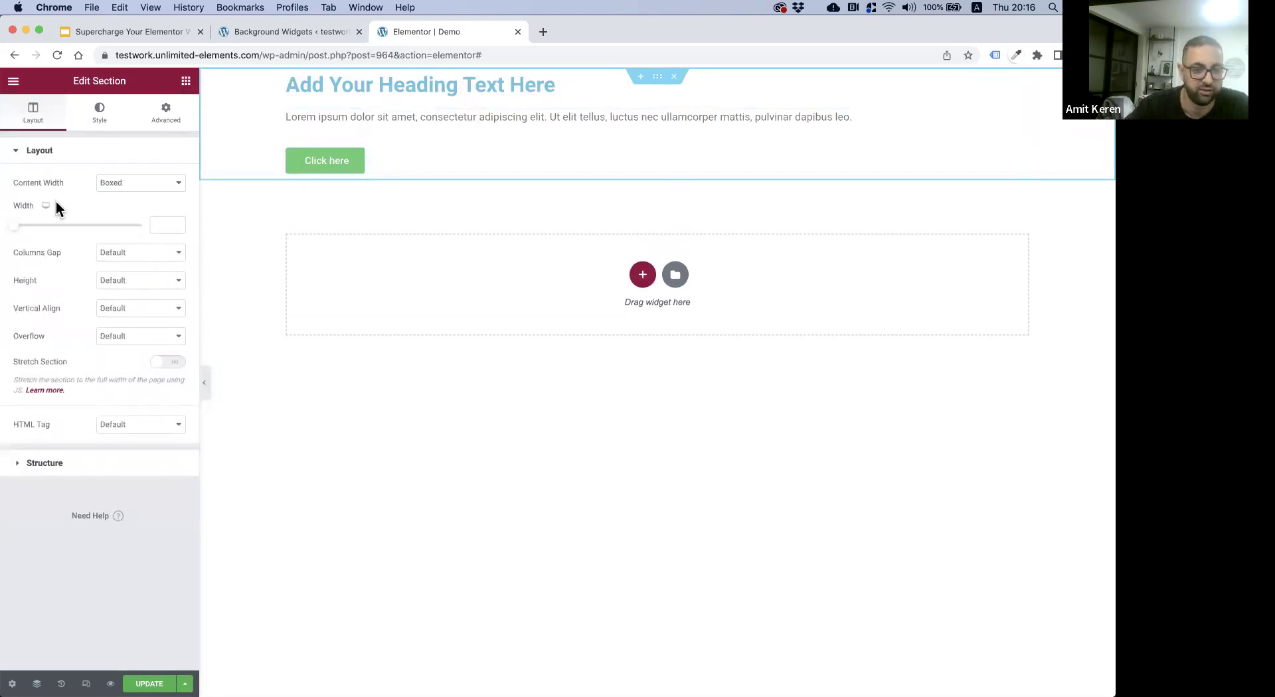
click(109, 131)
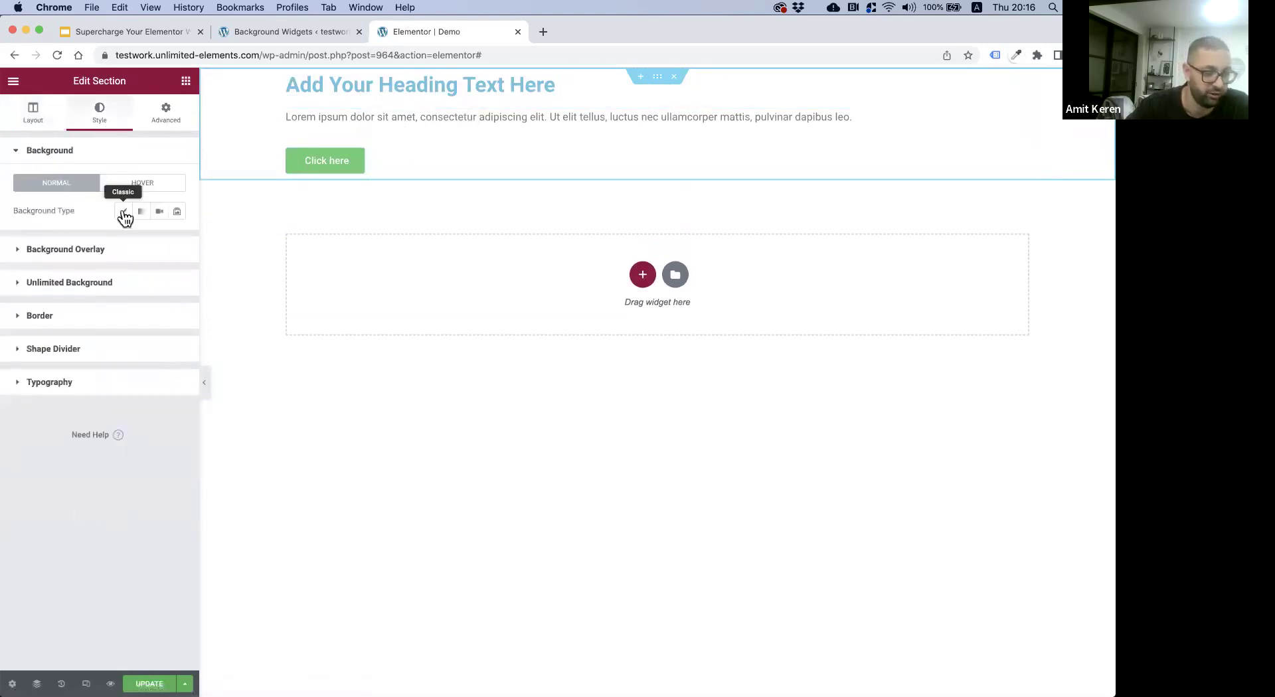
click(123, 211)
click(104, 305)
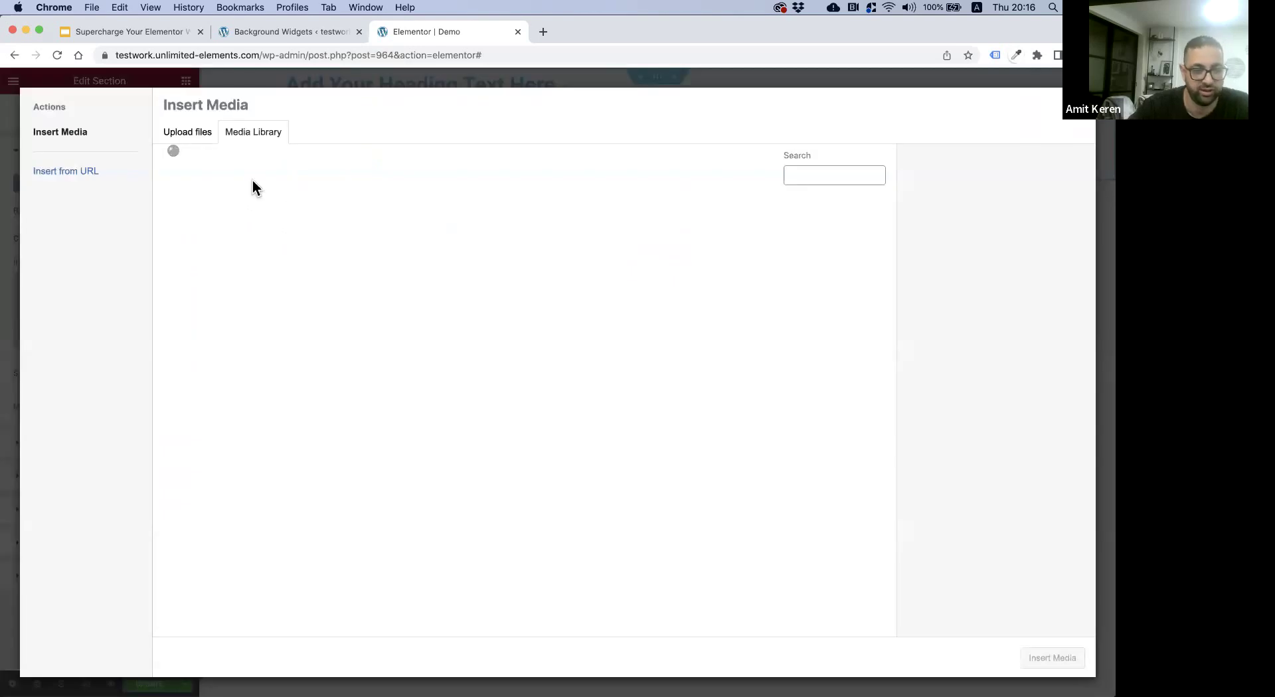
scroll(528, 245, down, 2)
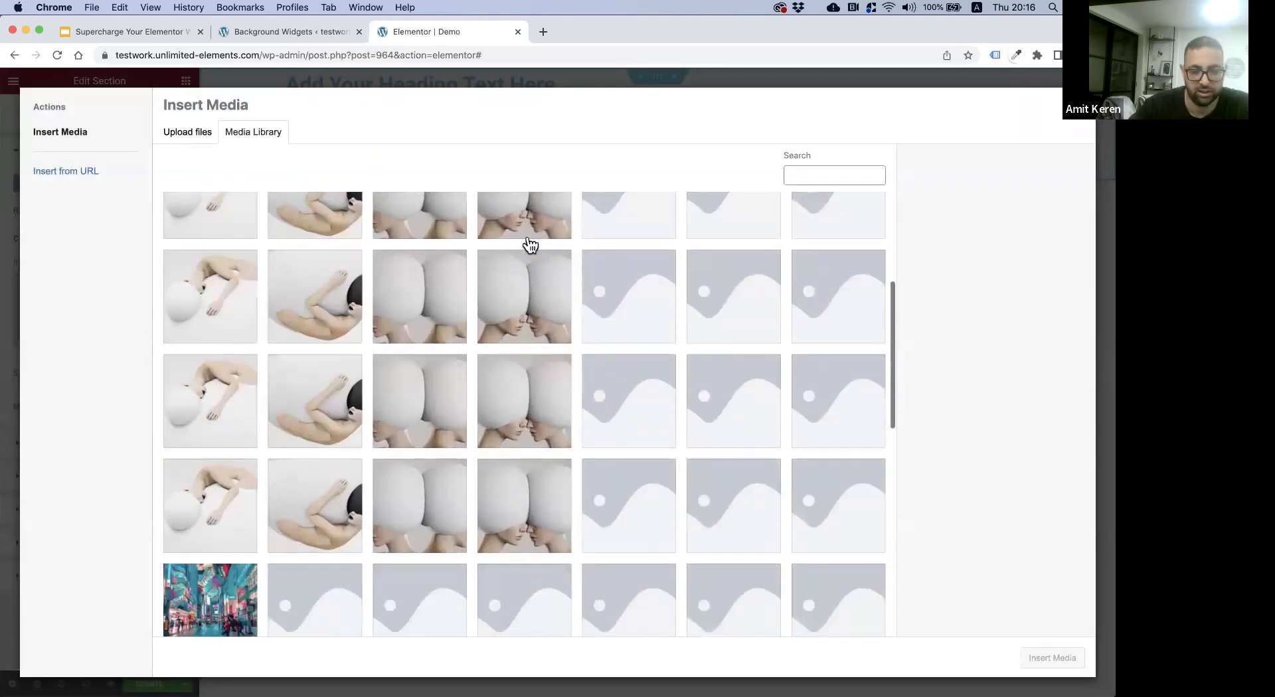
scroll(530, 245, down, 5)
click(222, 360)
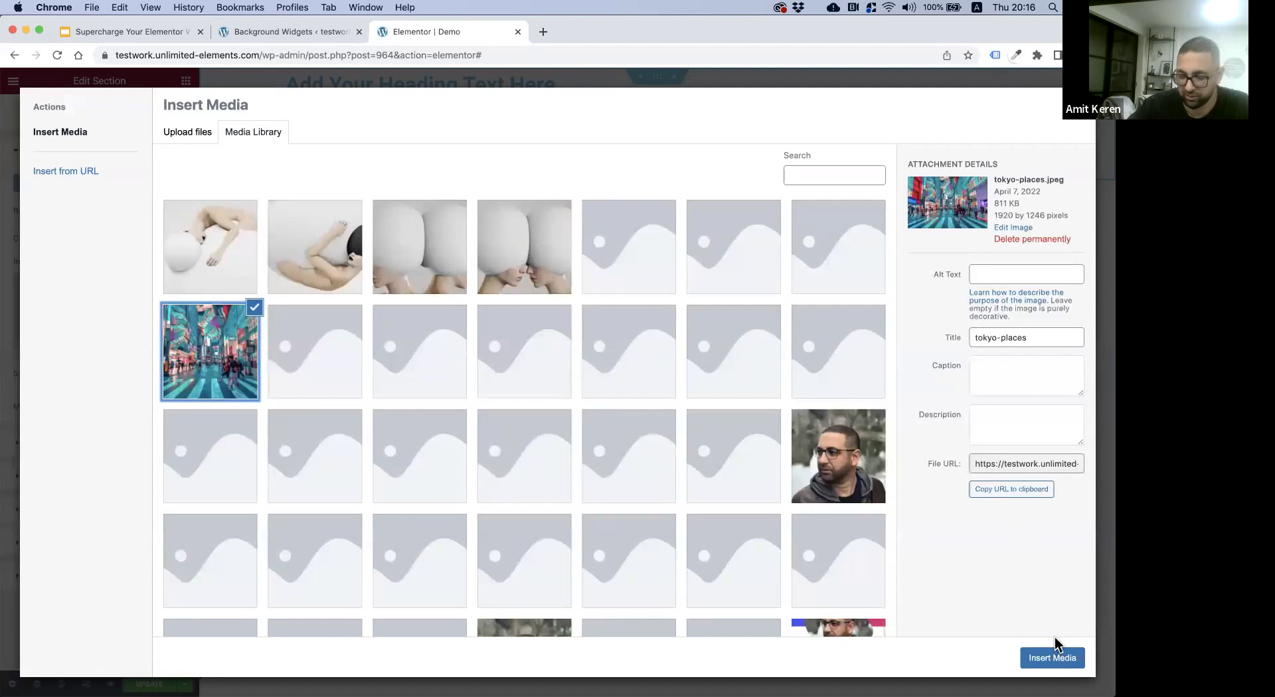
click(1062, 661)
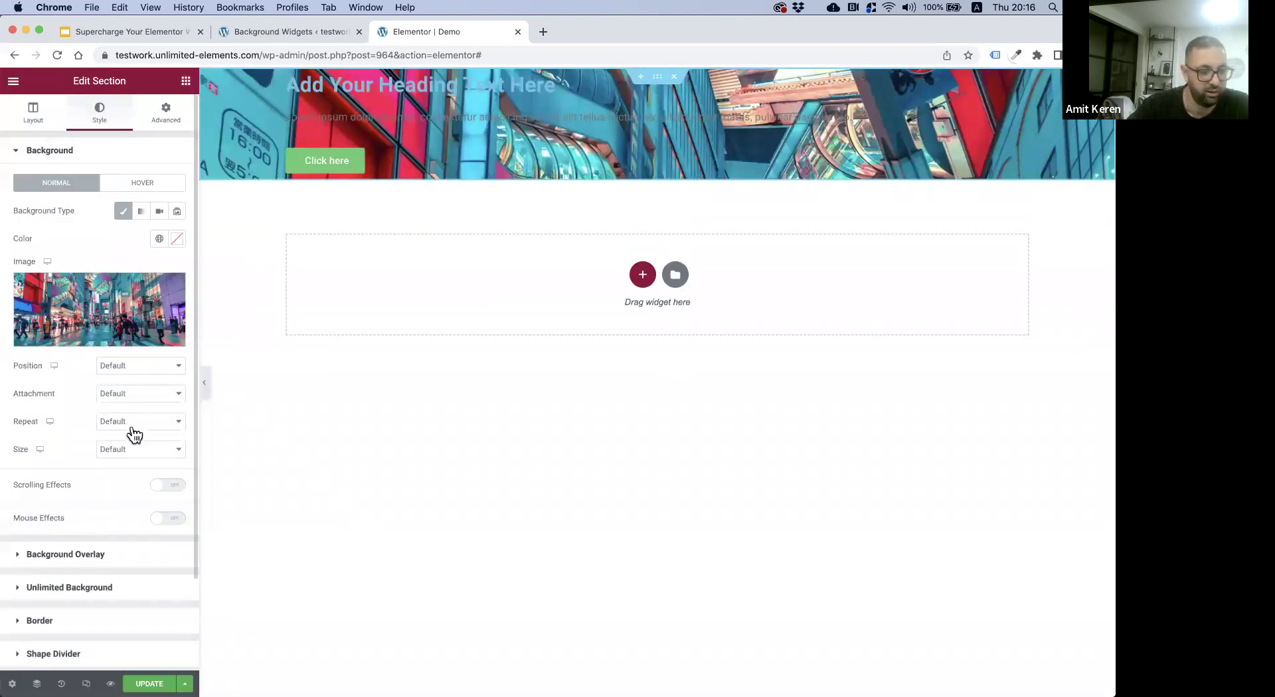
click(123, 452)
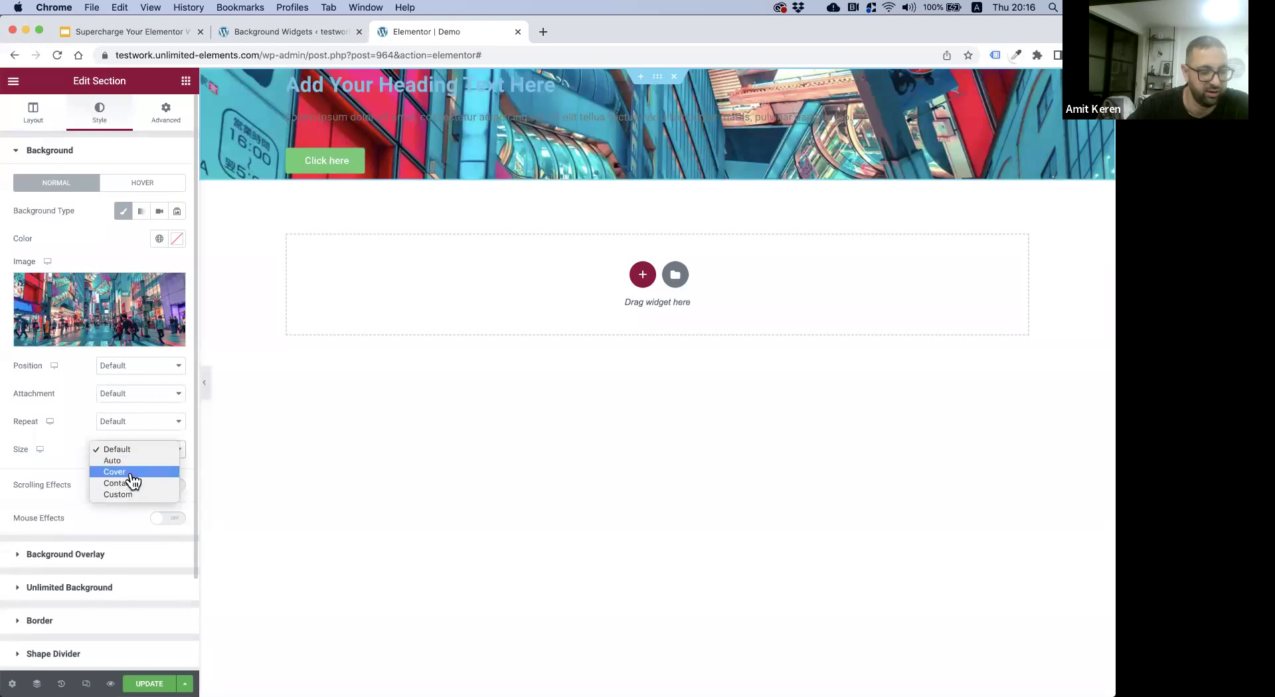
click(128, 474)
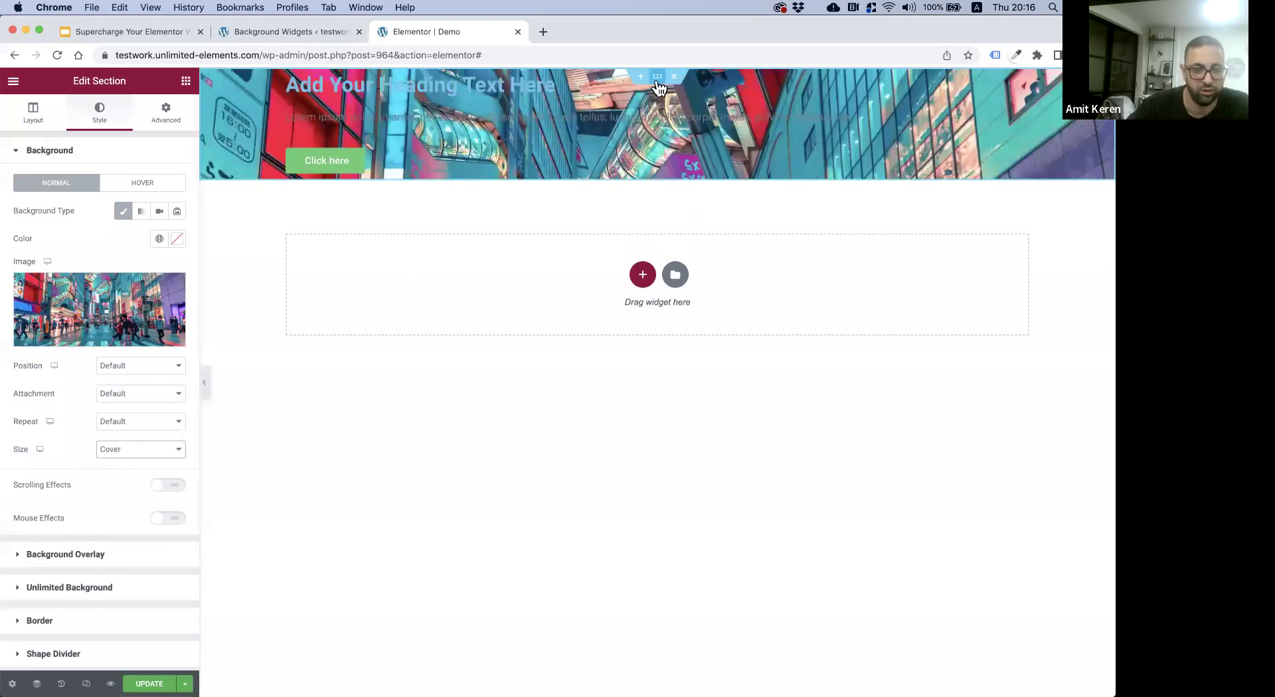
- Set the section's height to Fit To Screen
click(30, 117)
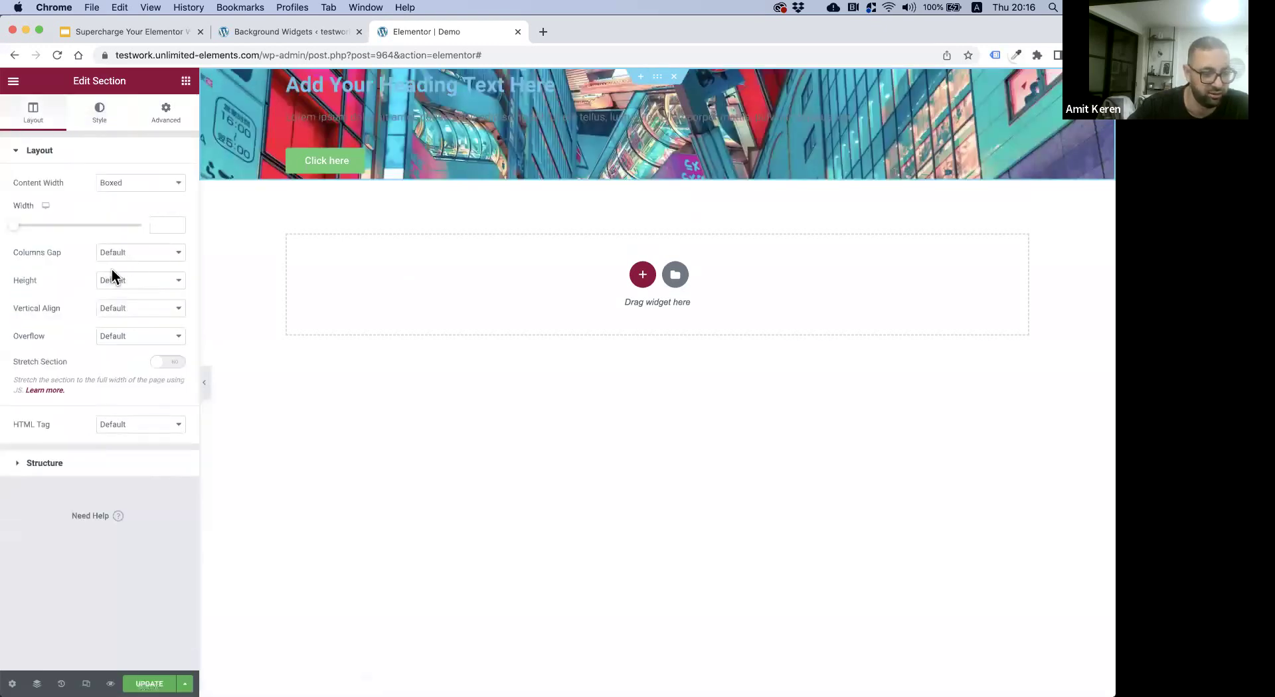
click(141, 282)
click(140, 291)
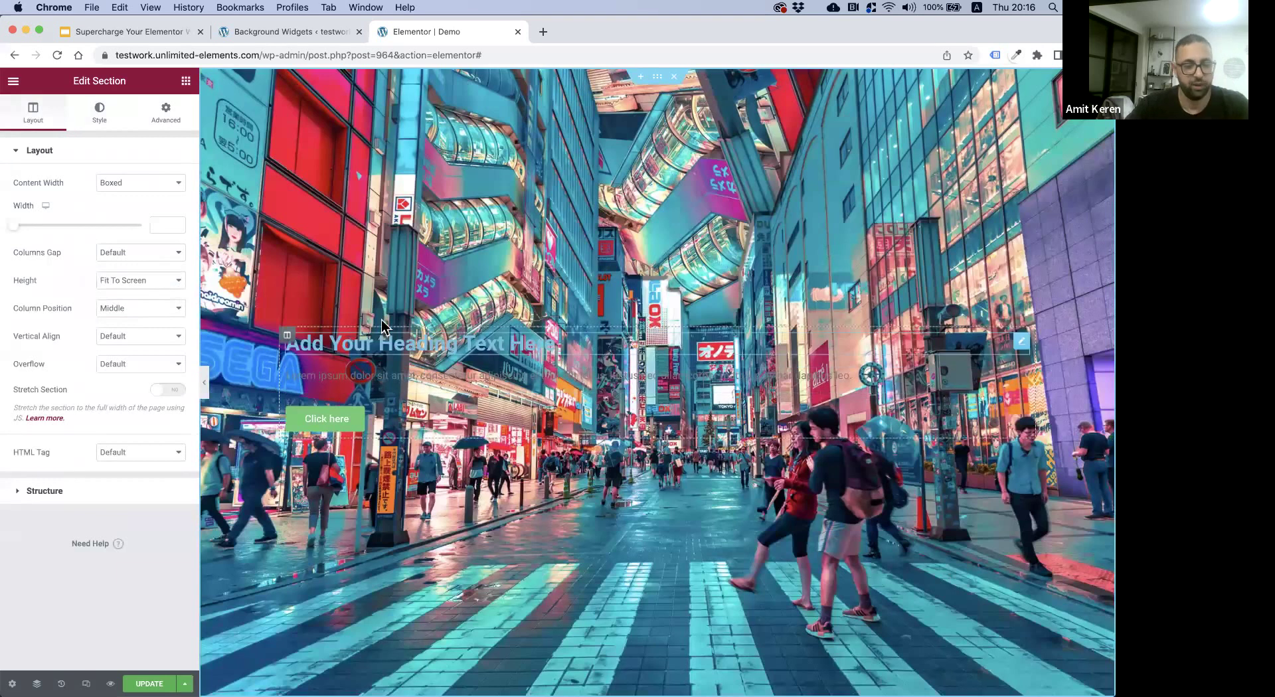
- Set the heading's text color to white
click(425, 352)
click(109, 121)
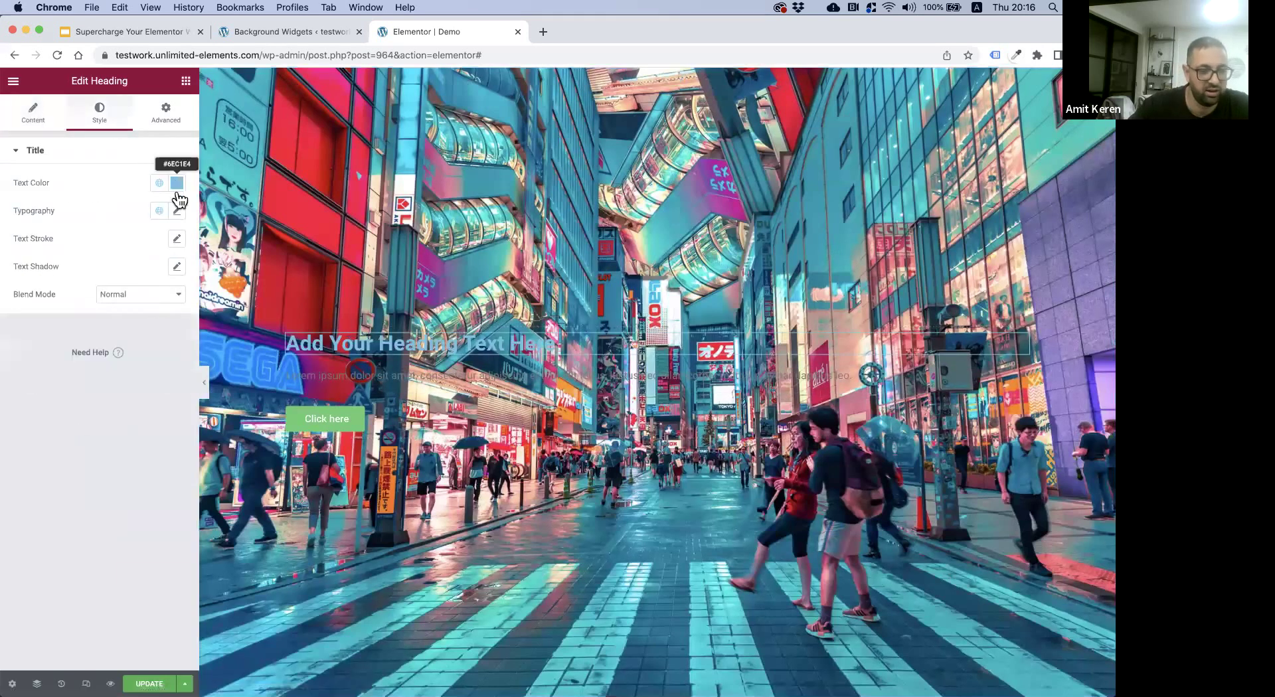
click(177, 184)
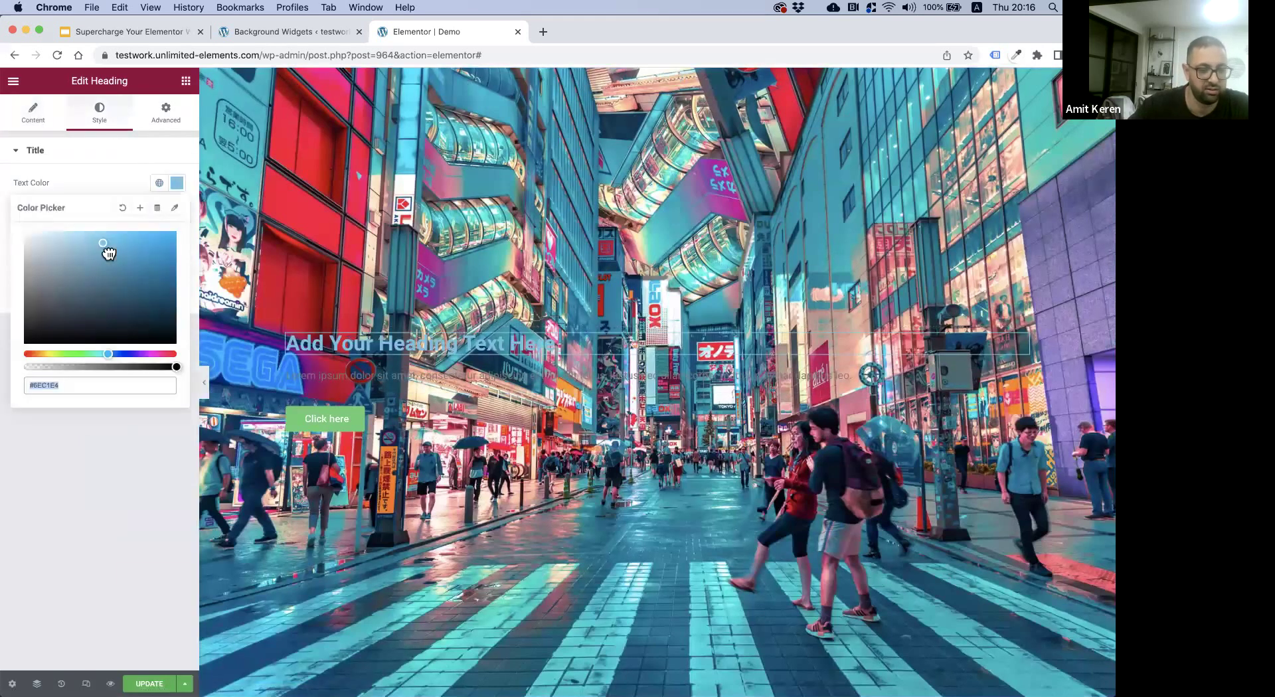
click(48, 455)
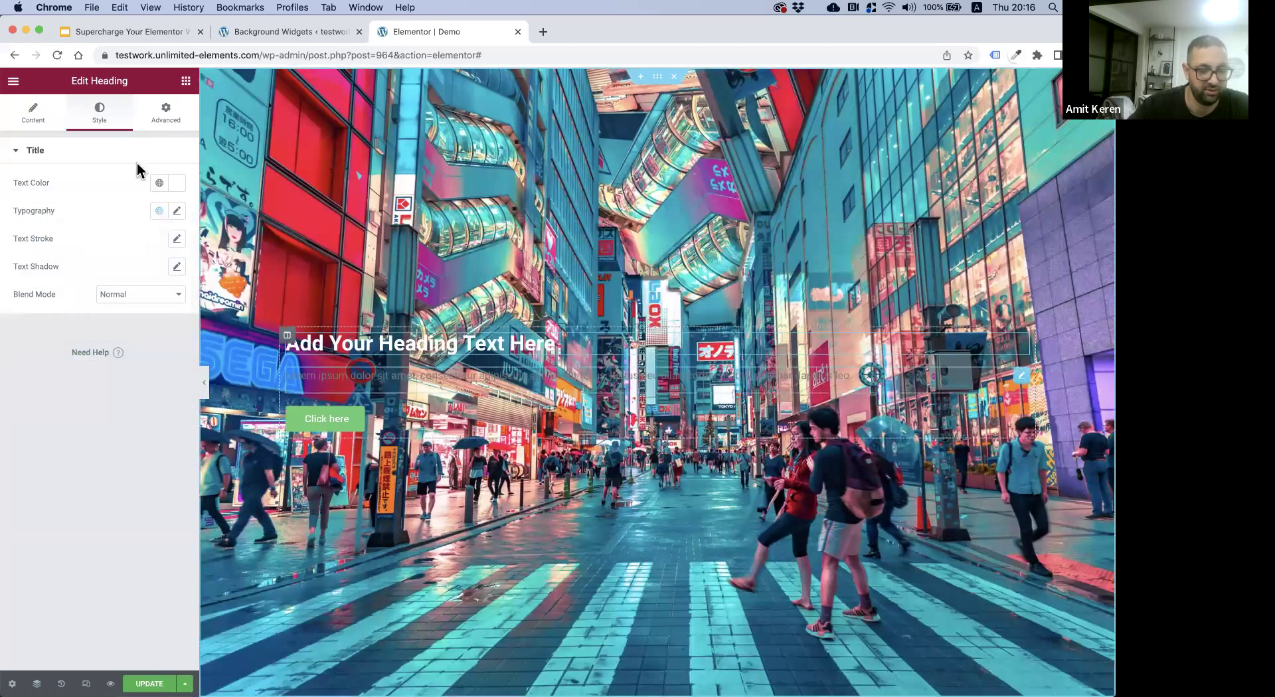
- Set the text color of the Lorem ipsum paragraph to white
click(99, 113)
click(176, 210)
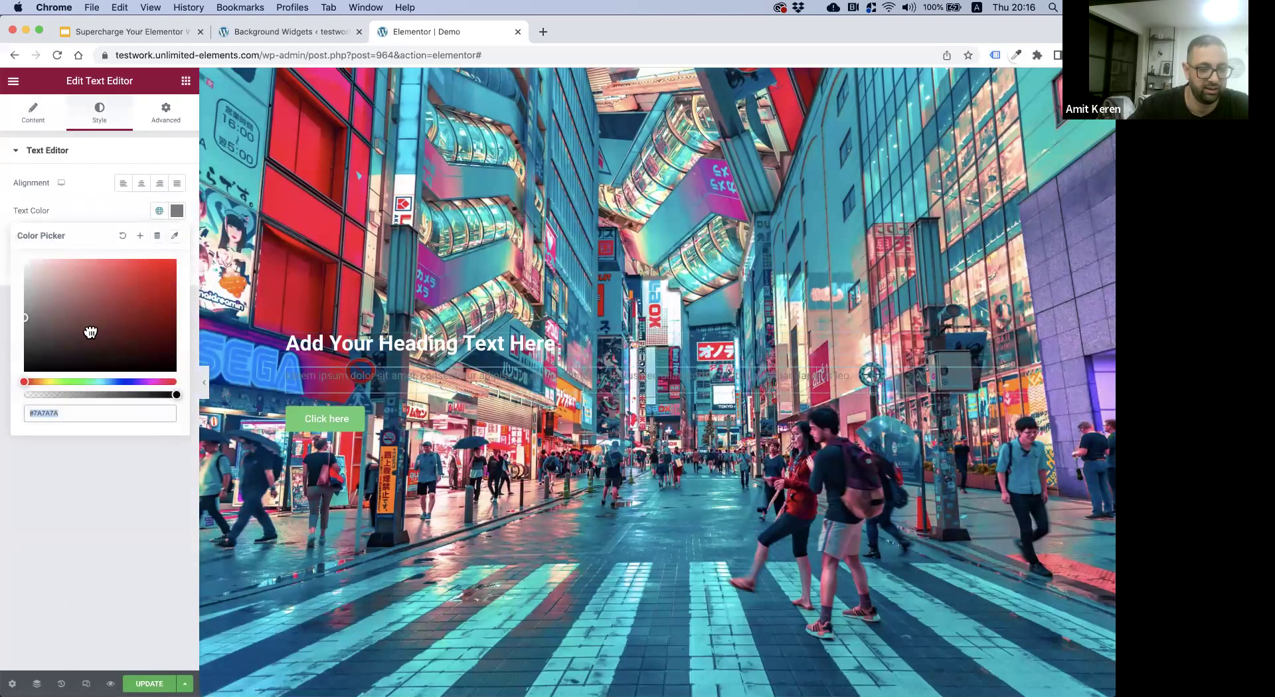
key(BackSpace)
click(41, 488)
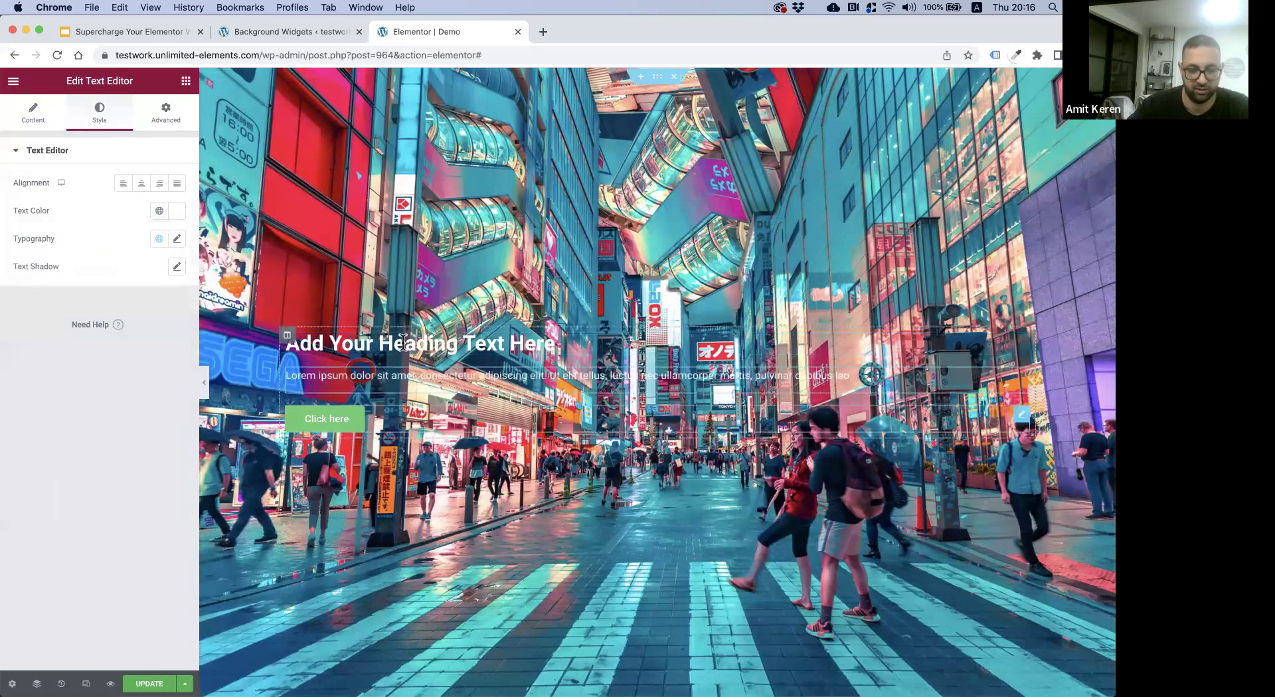
- Add a new column beside the column that holds the heading, paragraph and button
right_click(291, 339)
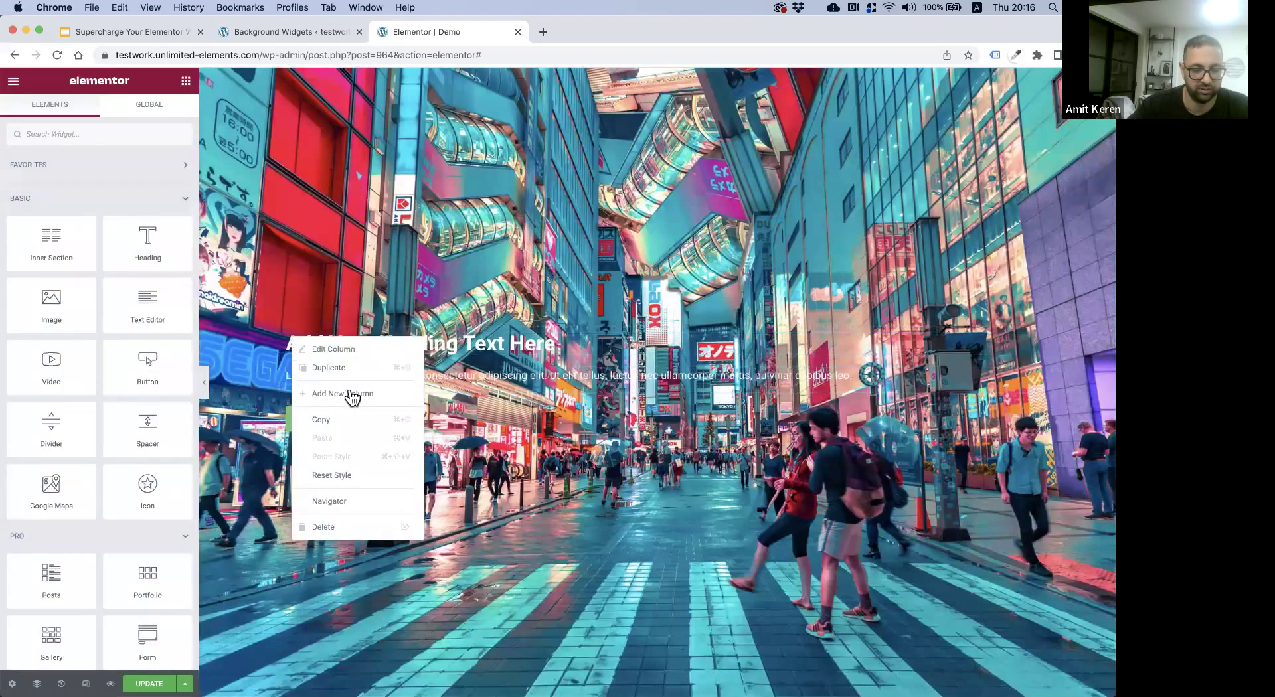
click(352, 391)
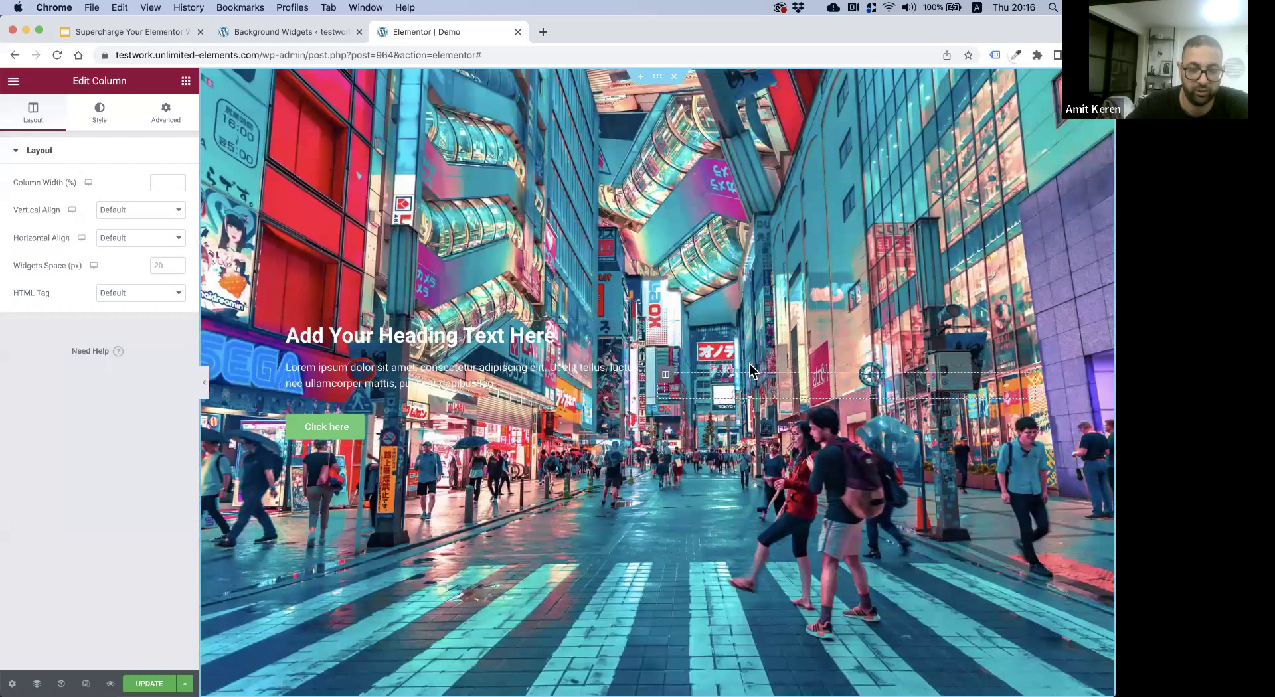
- Try the Snow Balls background type from Unlimited Background on the hero section, then switch it to Bubble Float
click(657, 79)
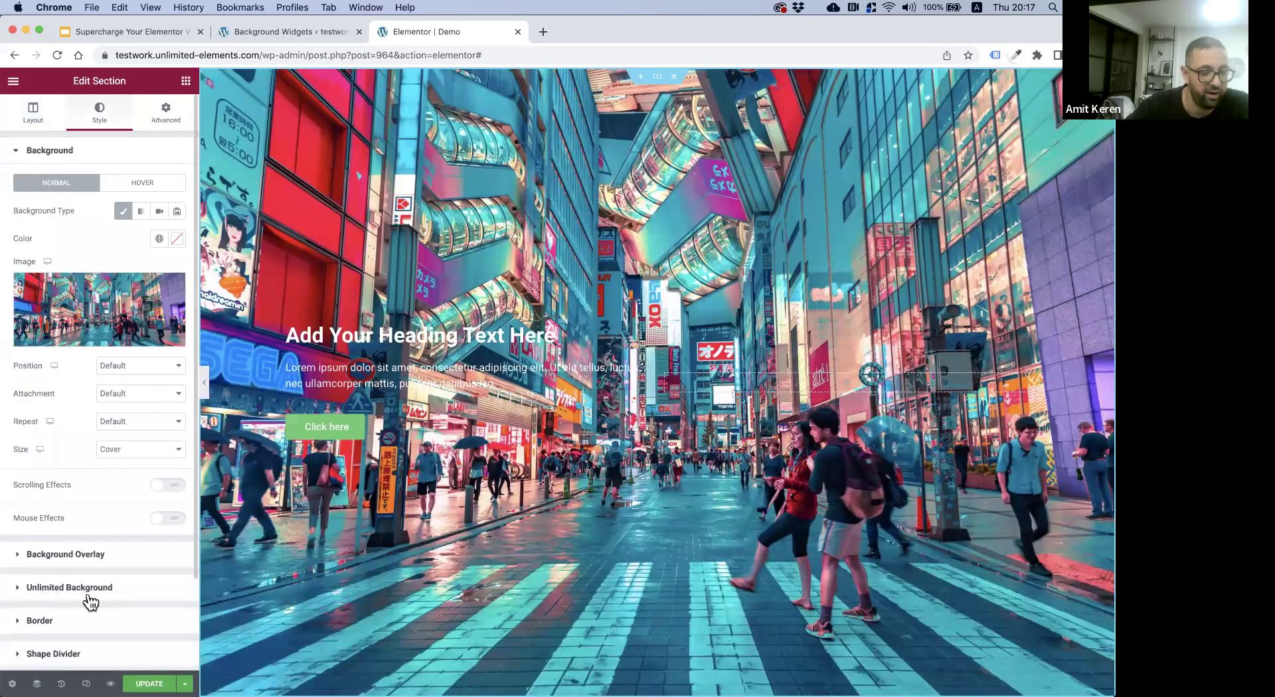
click(53, 588)
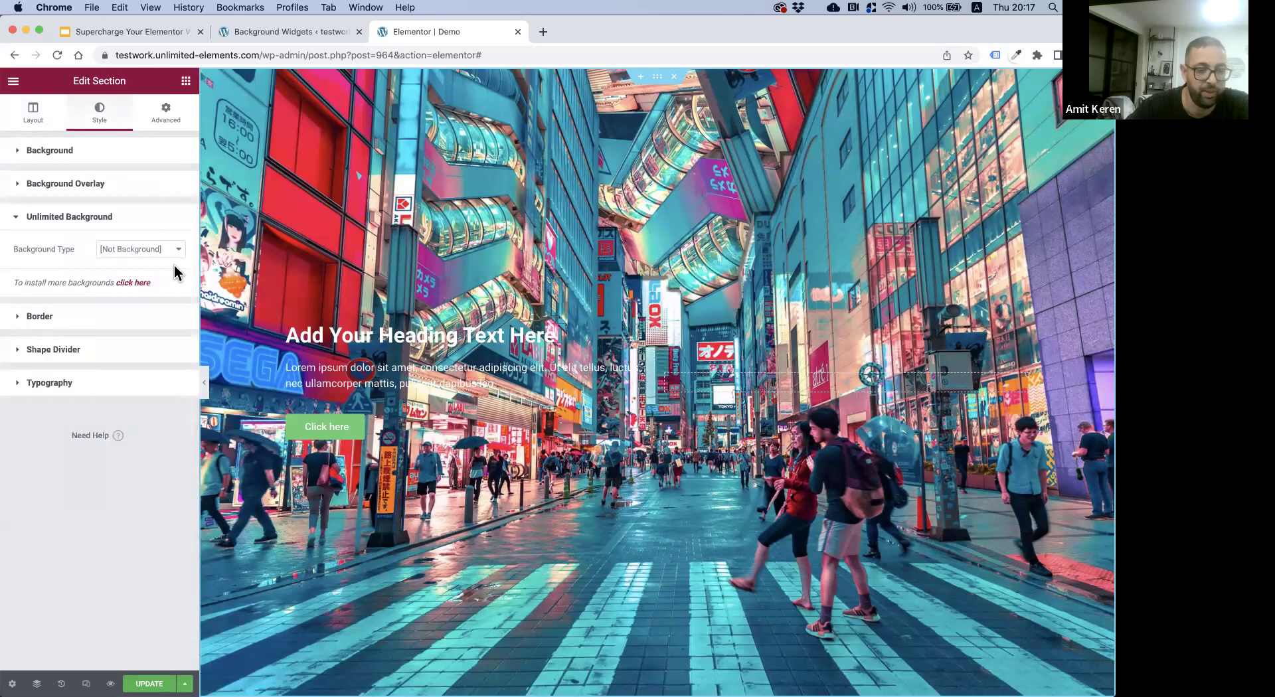
click(119, 257)
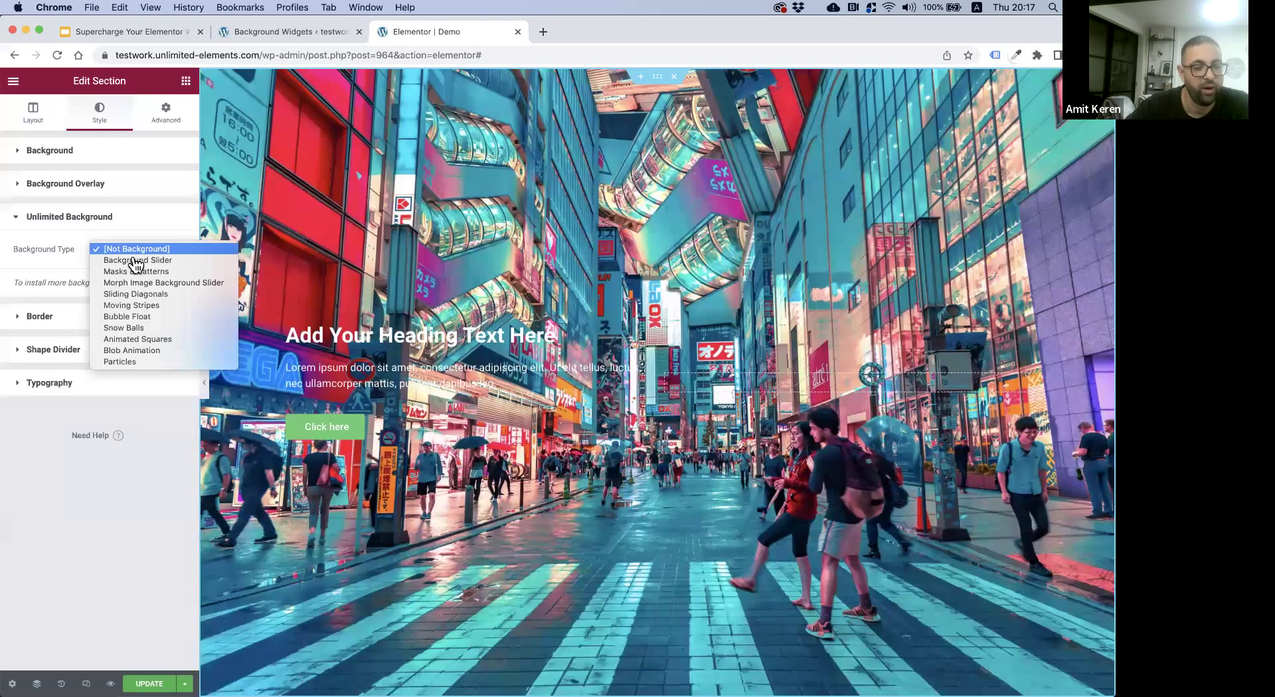
click(145, 328)
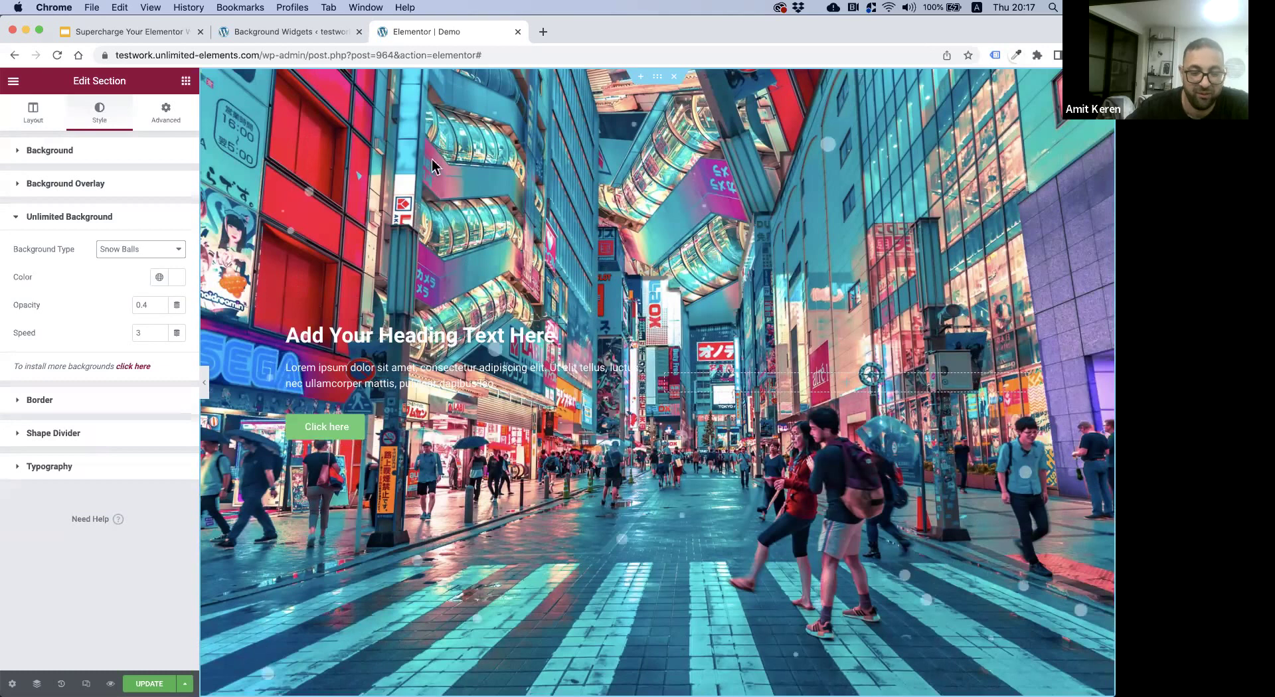
click(126, 251)
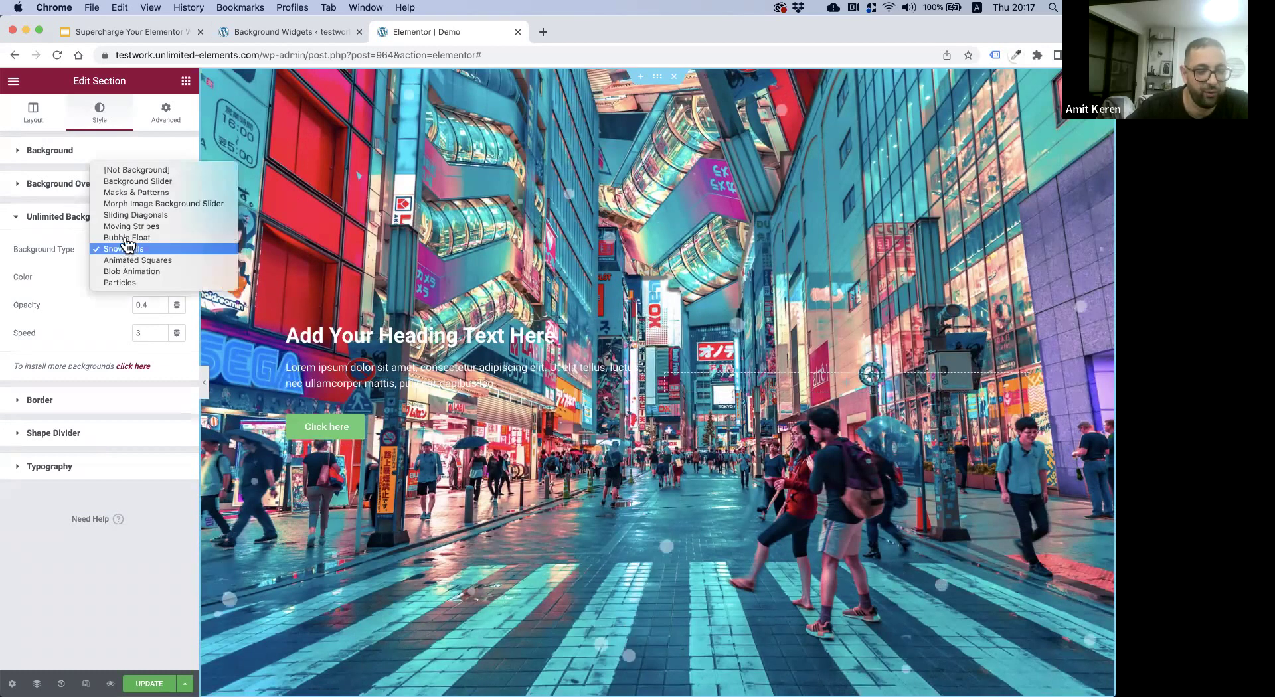
click(111, 238)
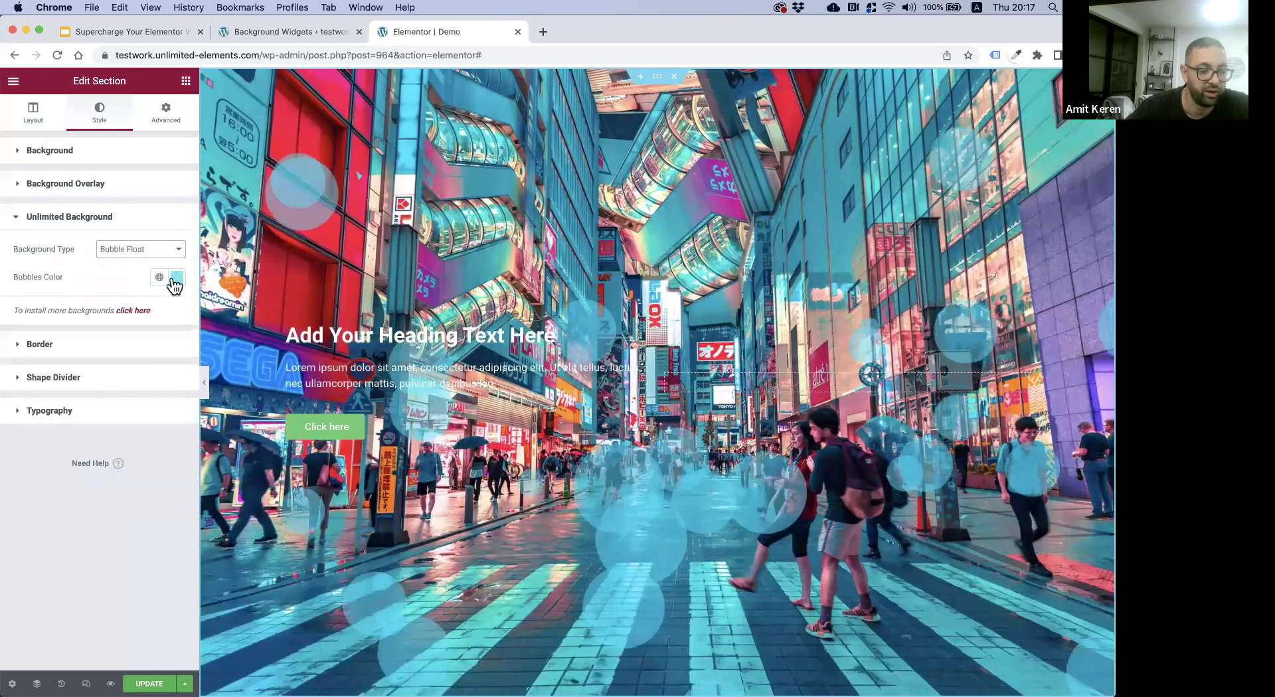
- Change the section's Unlimited Background type to Masks & Patterns and enable its mask
click(157, 250)
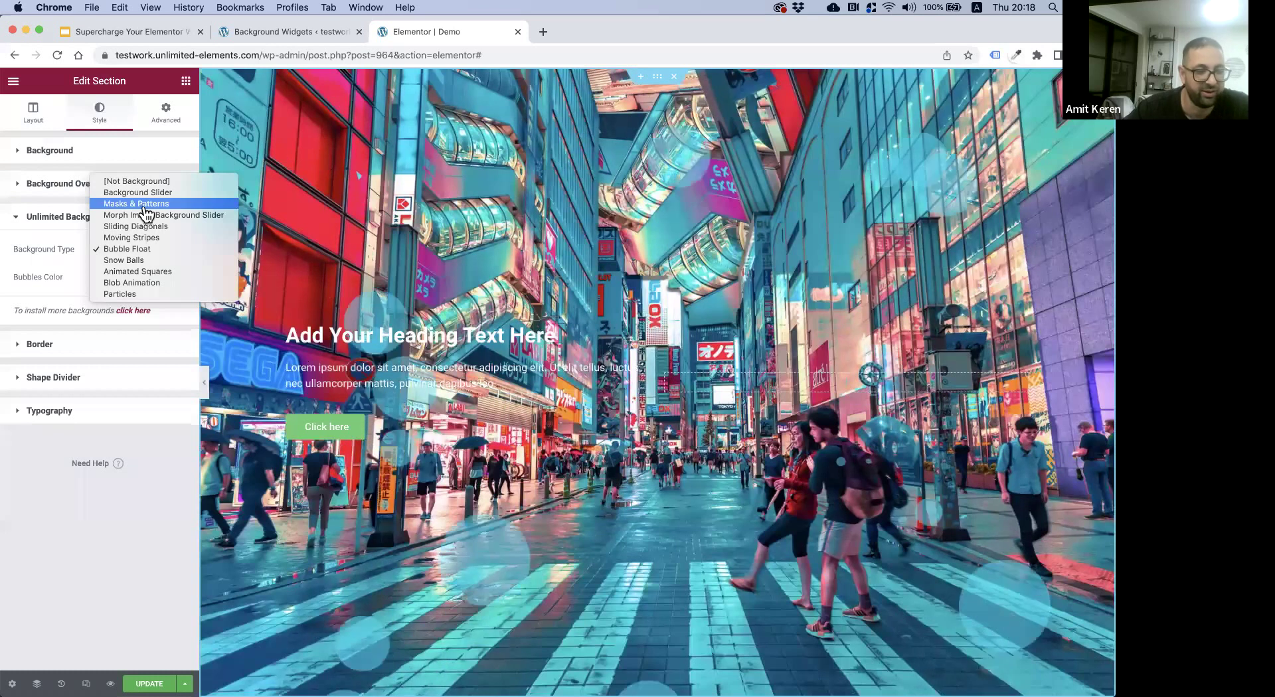
click(166, 206)
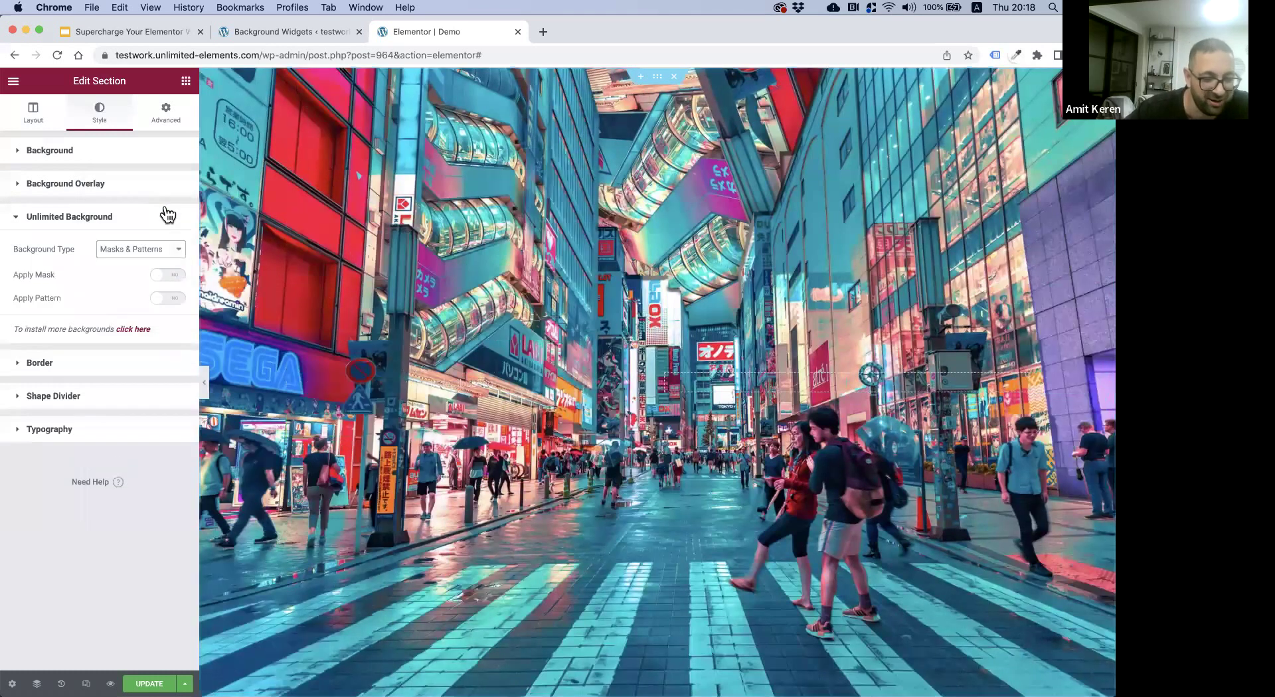
click(166, 276)
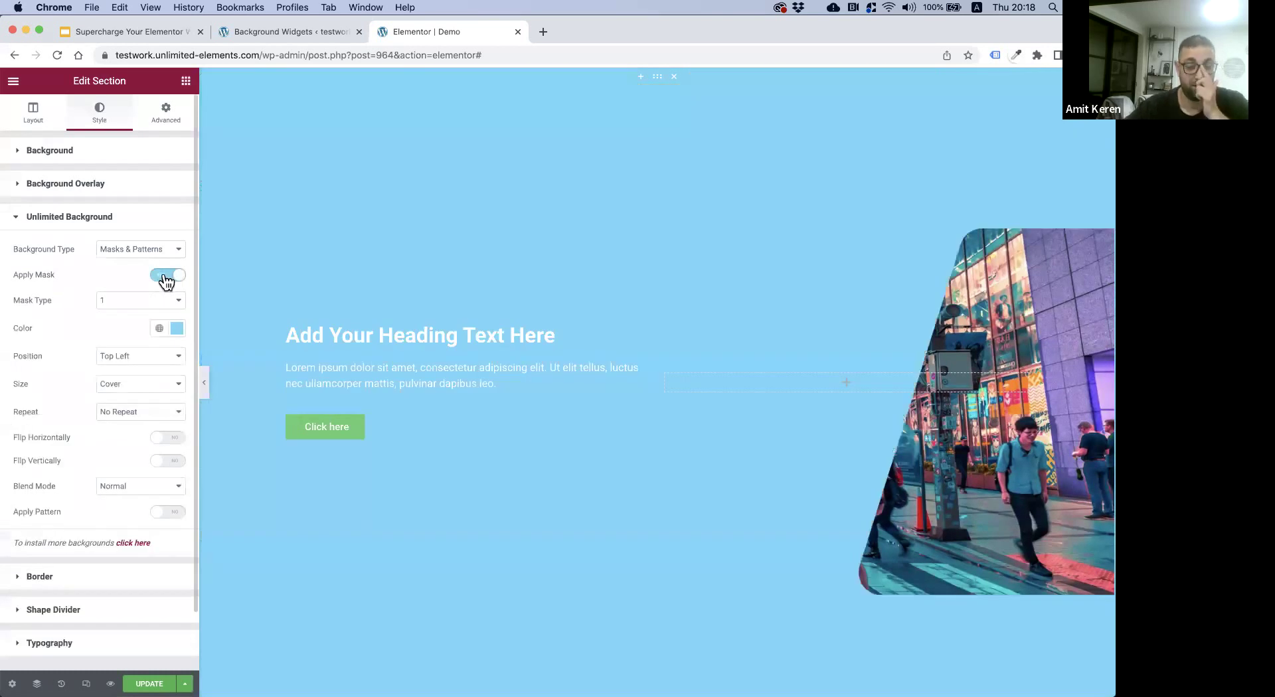
- Set the mask color to white (#FFFFFF)
click(179, 330)
drag(128, 380, 11, 366)
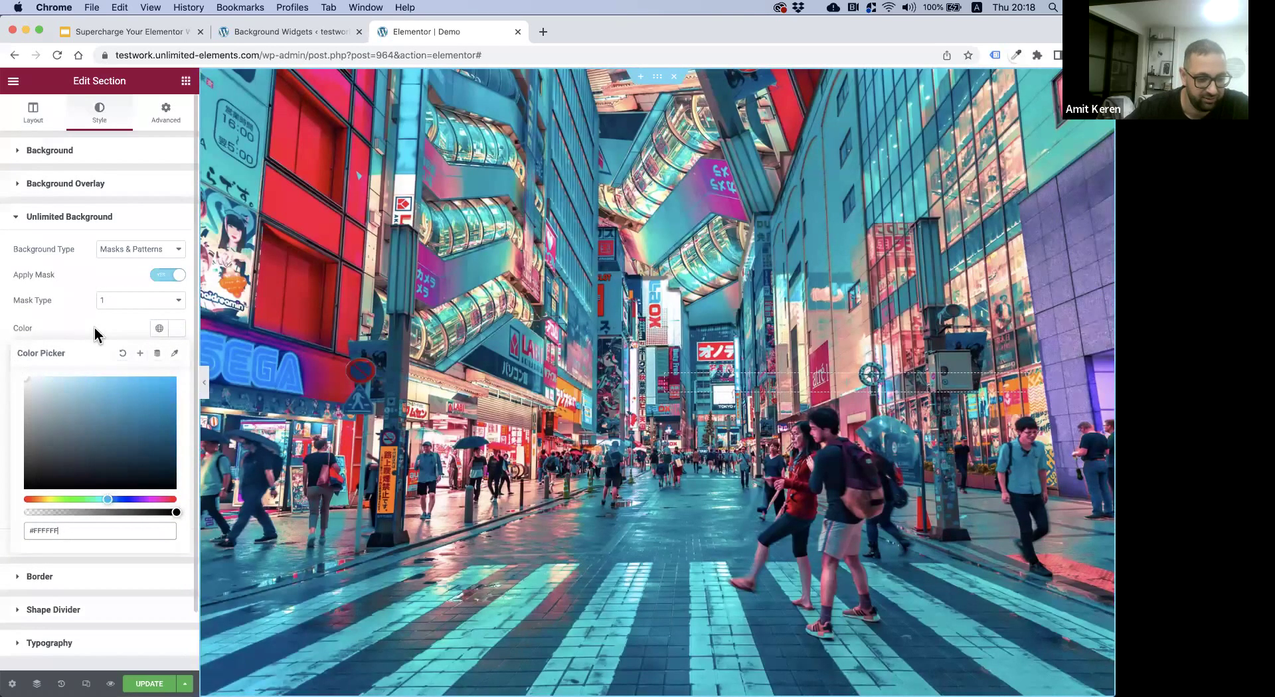
click(175, 332)
- Set the heading's text color to black (#000000)
click(429, 339)
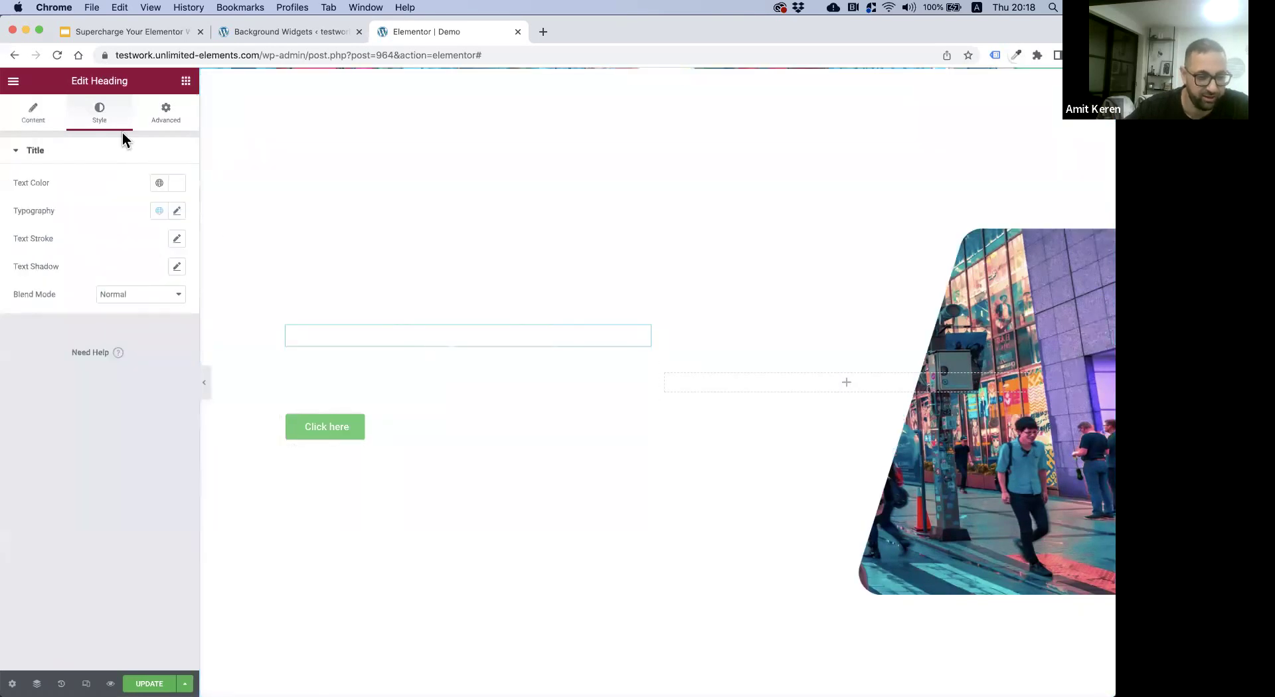
click(178, 184)
drag(142, 305, 191, 381)
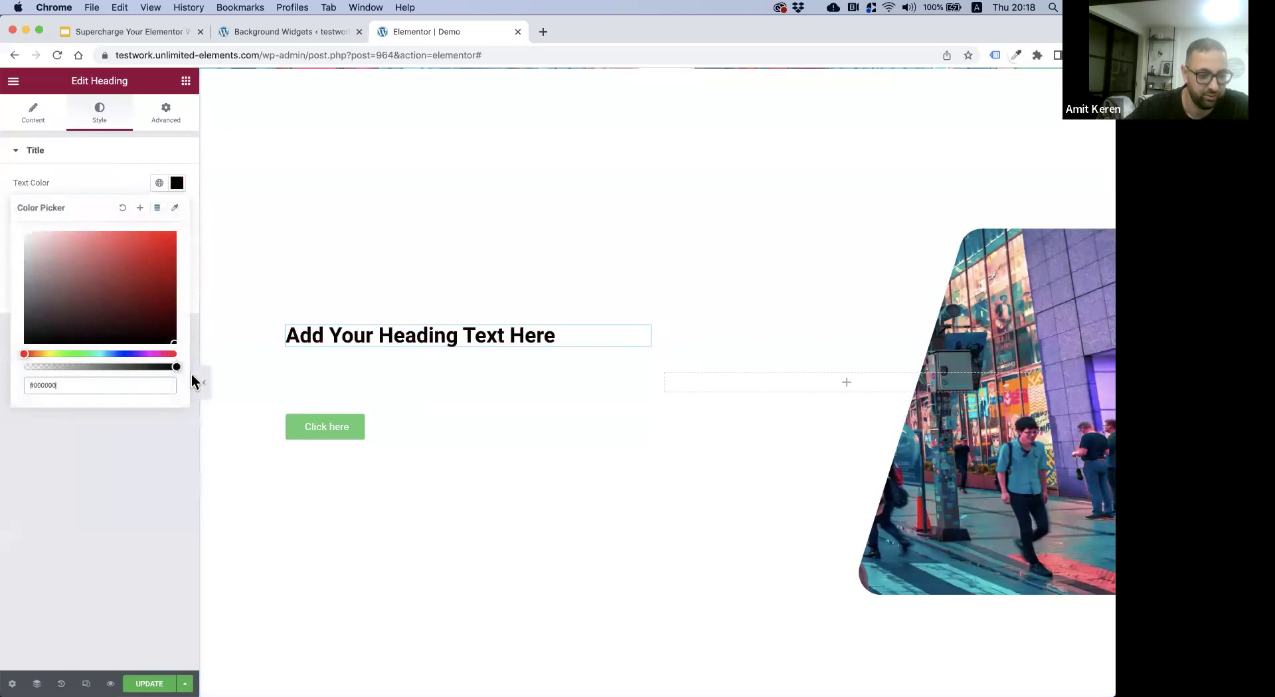
click(142, 453)
- Set the text color of the Lorem ipsum paragraph to black (#000000)
click(325, 376)
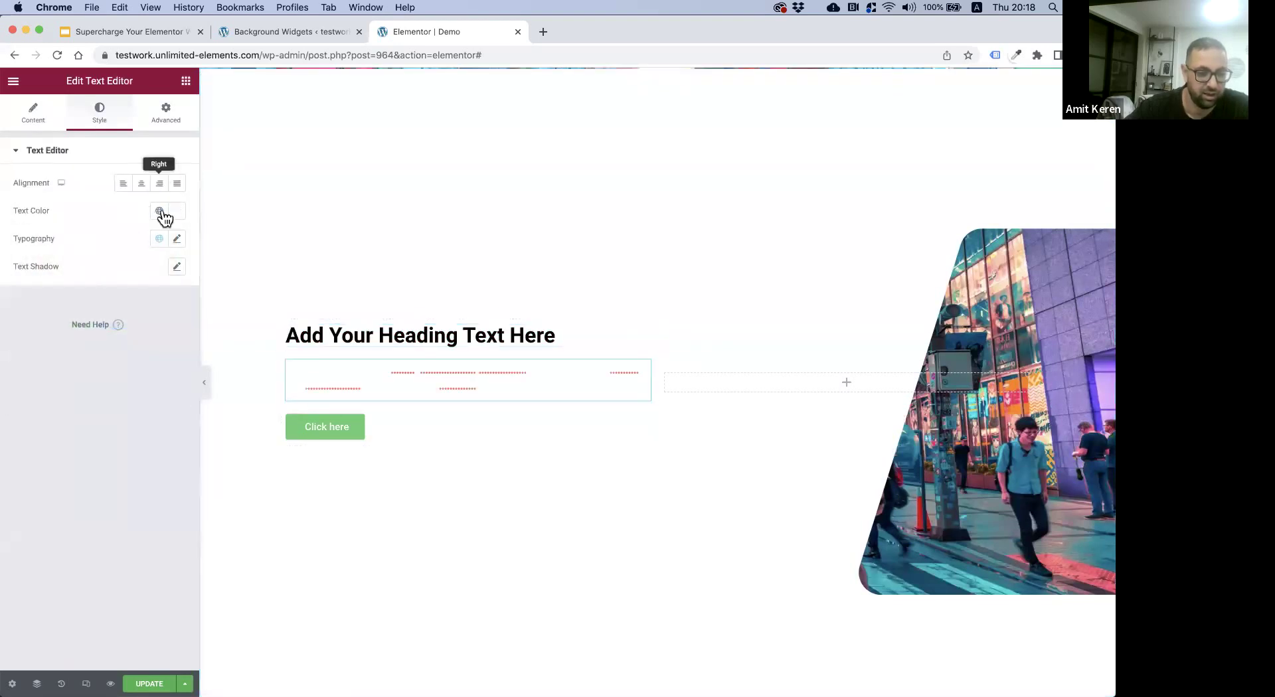
click(164, 217)
drag(133, 285, 153, 478)
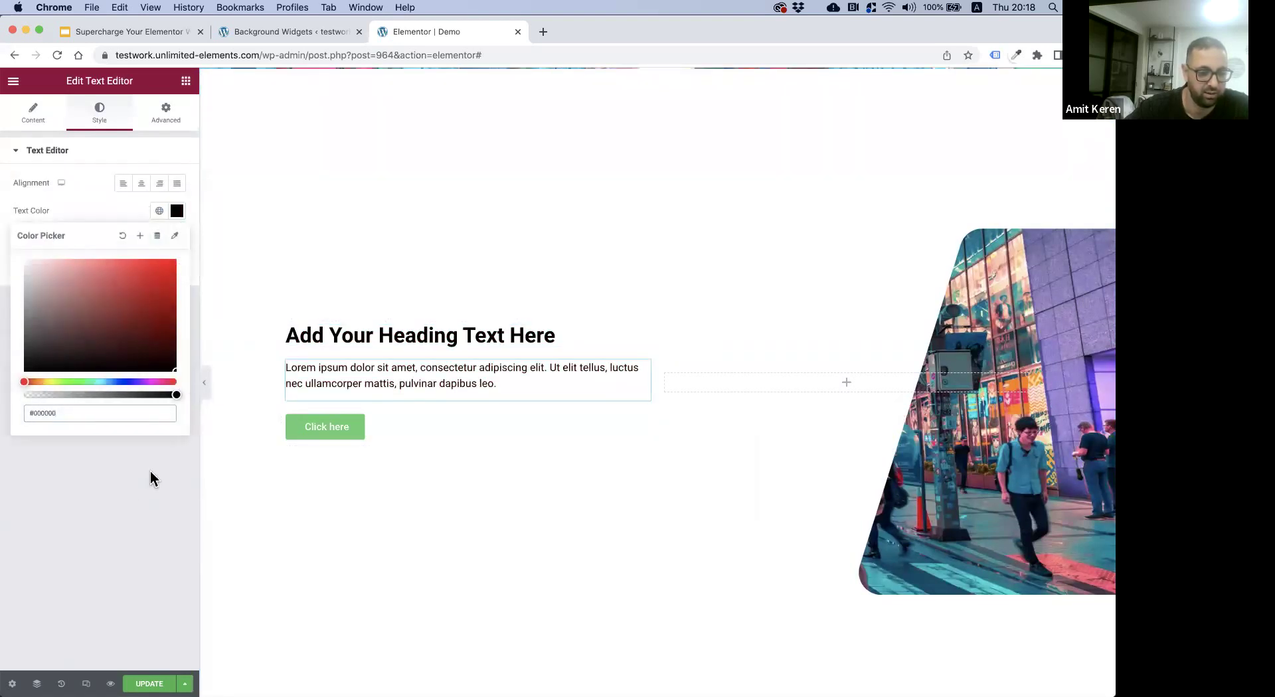
click(150, 478)
- Try the Organic and then the Pointer mask type on the section's Unlimited Background
click(657, 77)
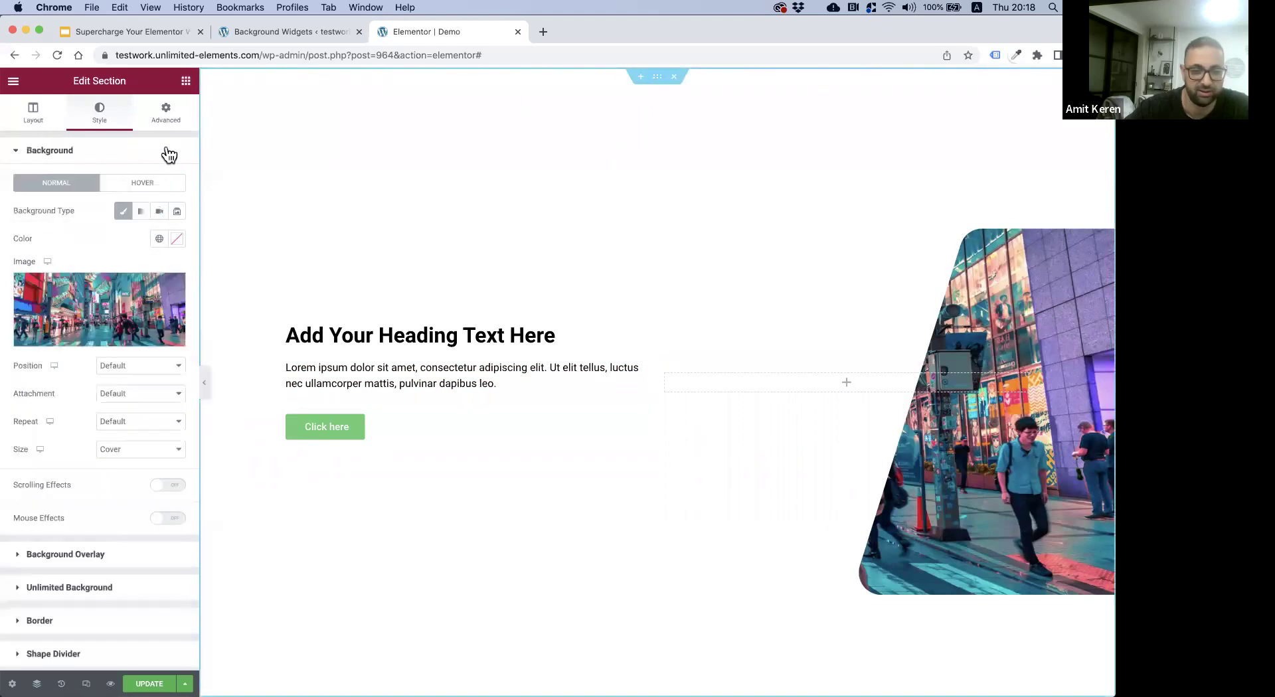
click(69, 606)
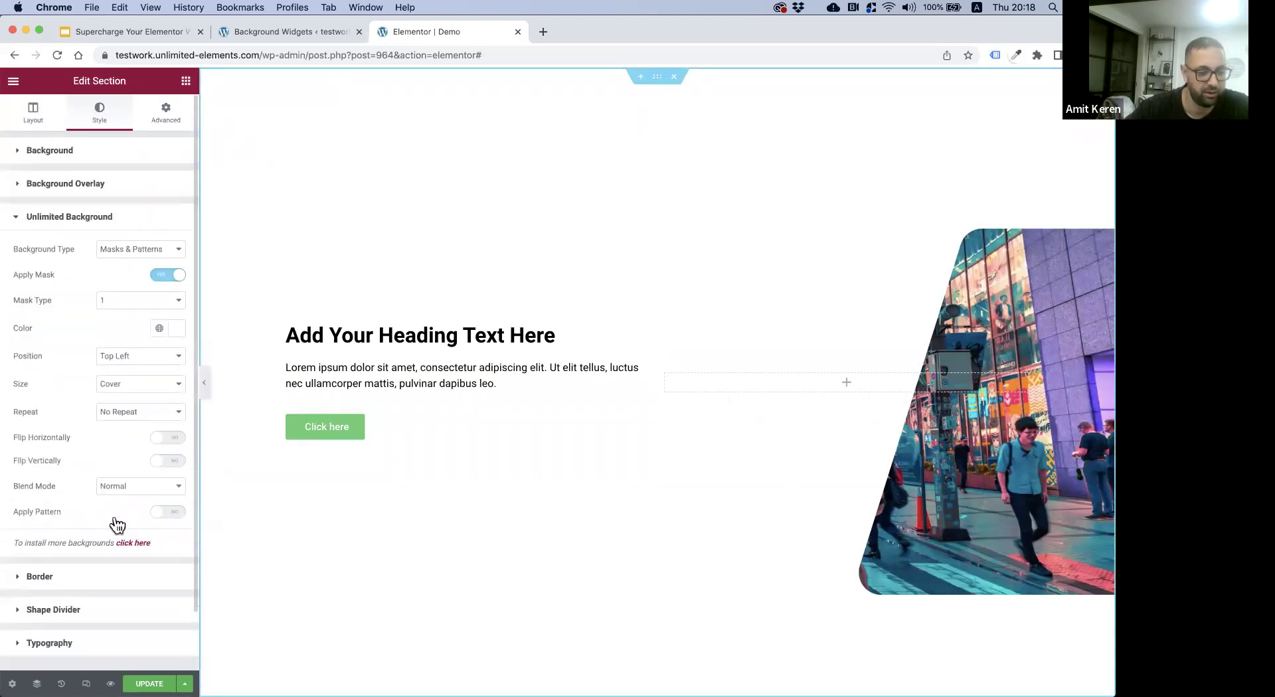
click(140, 303)
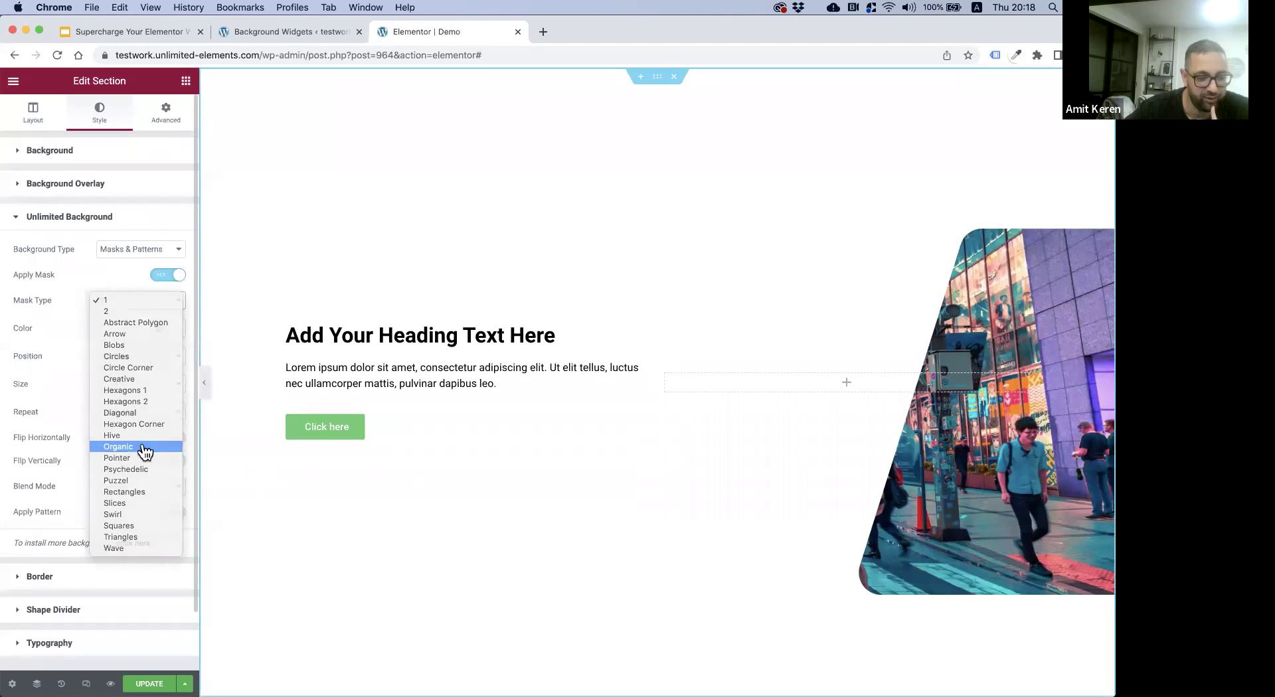
key(Escape)
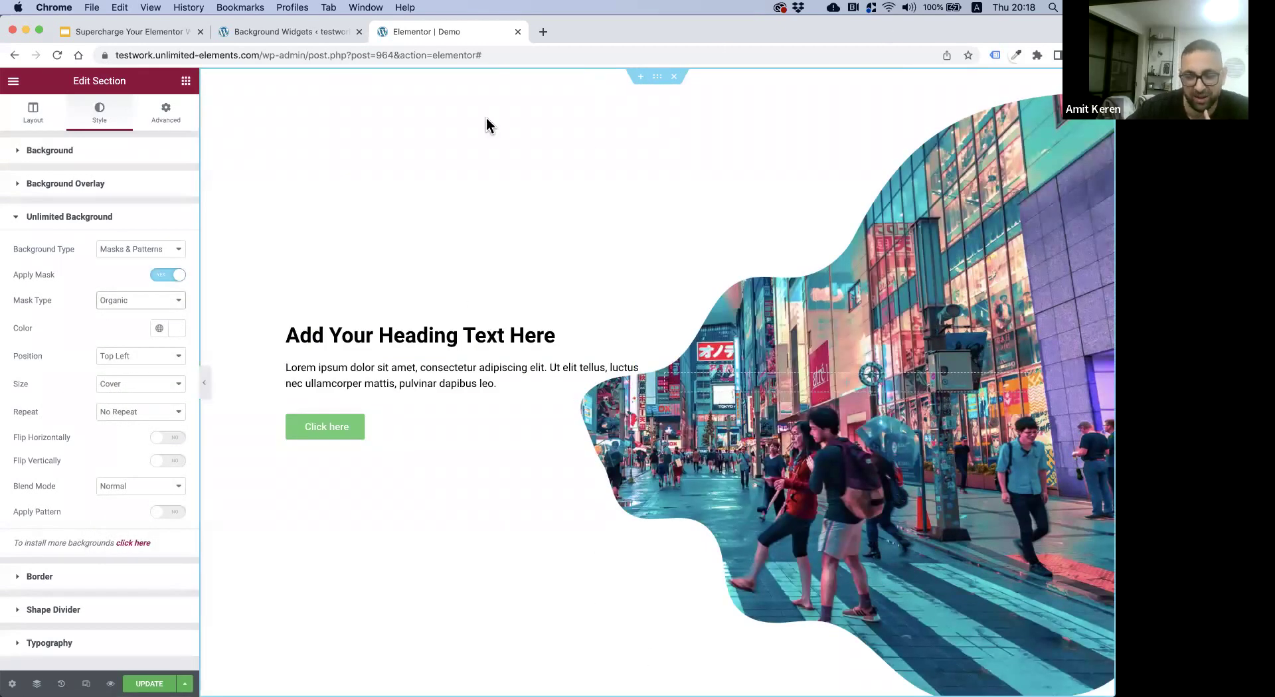
click(126, 312)
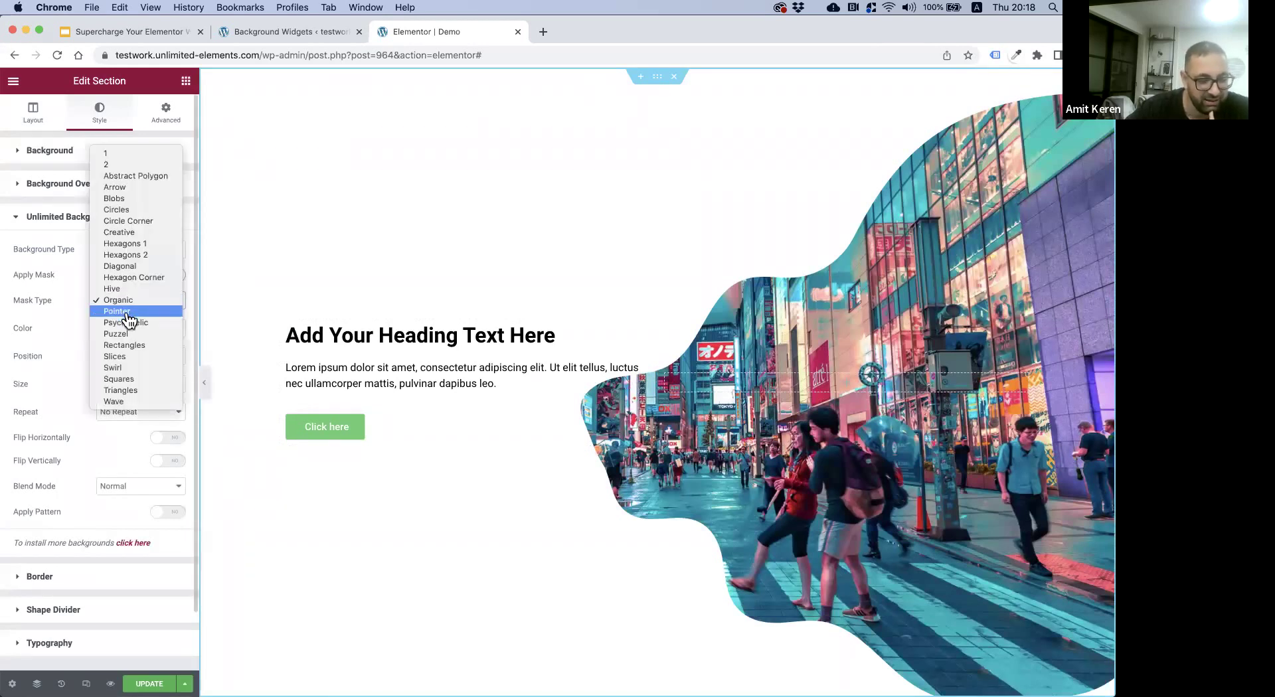
key(Escape)
key(Down)
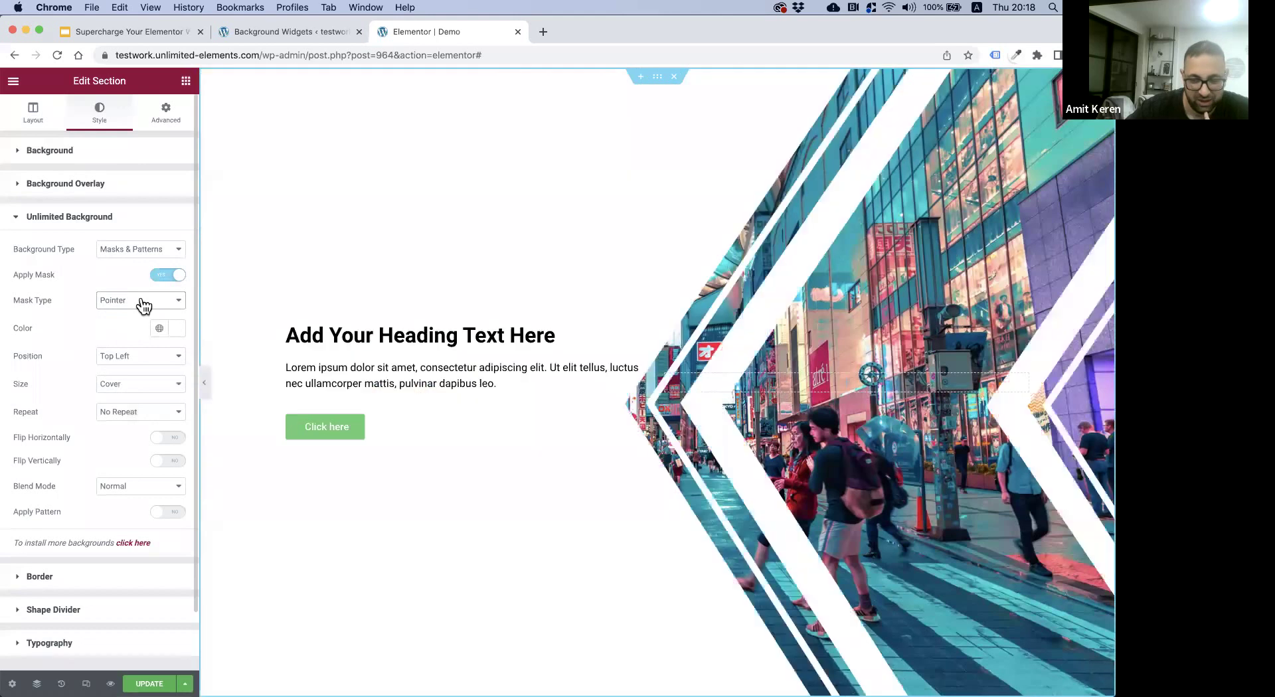
- Switch the mask type to Hexagons 2 and narrow the column that holds the heading, paragraph and button
click(144, 306)
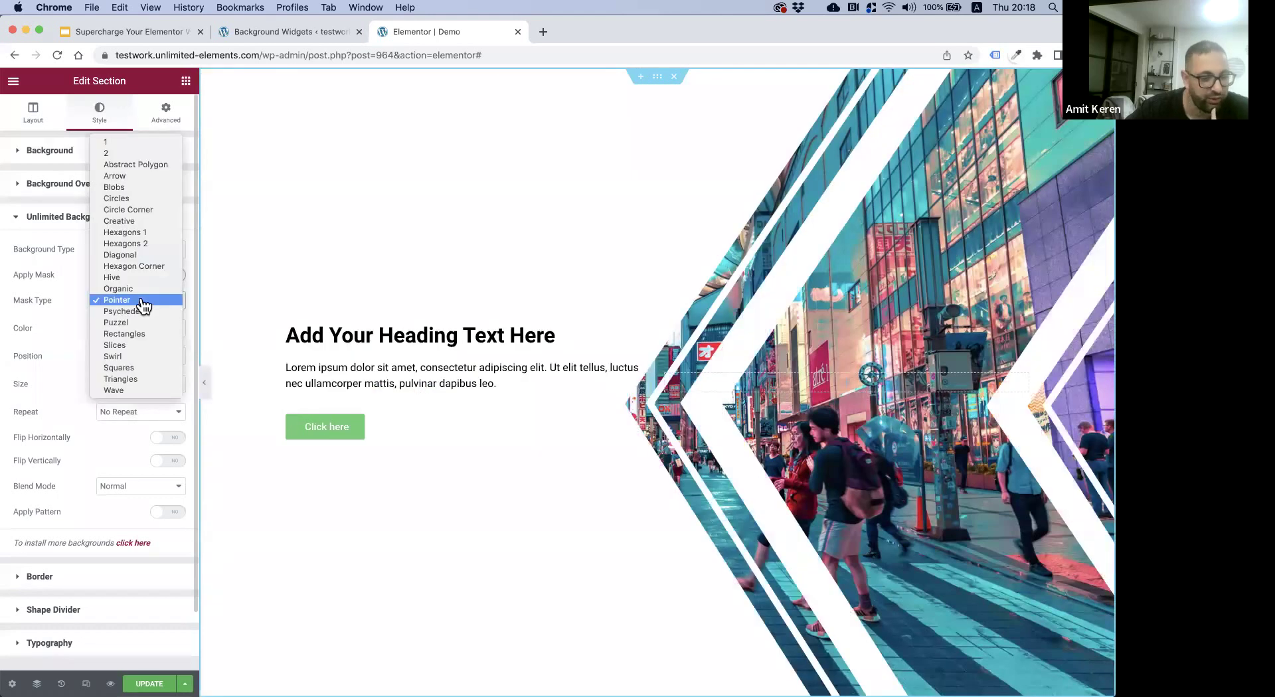
click(145, 245)
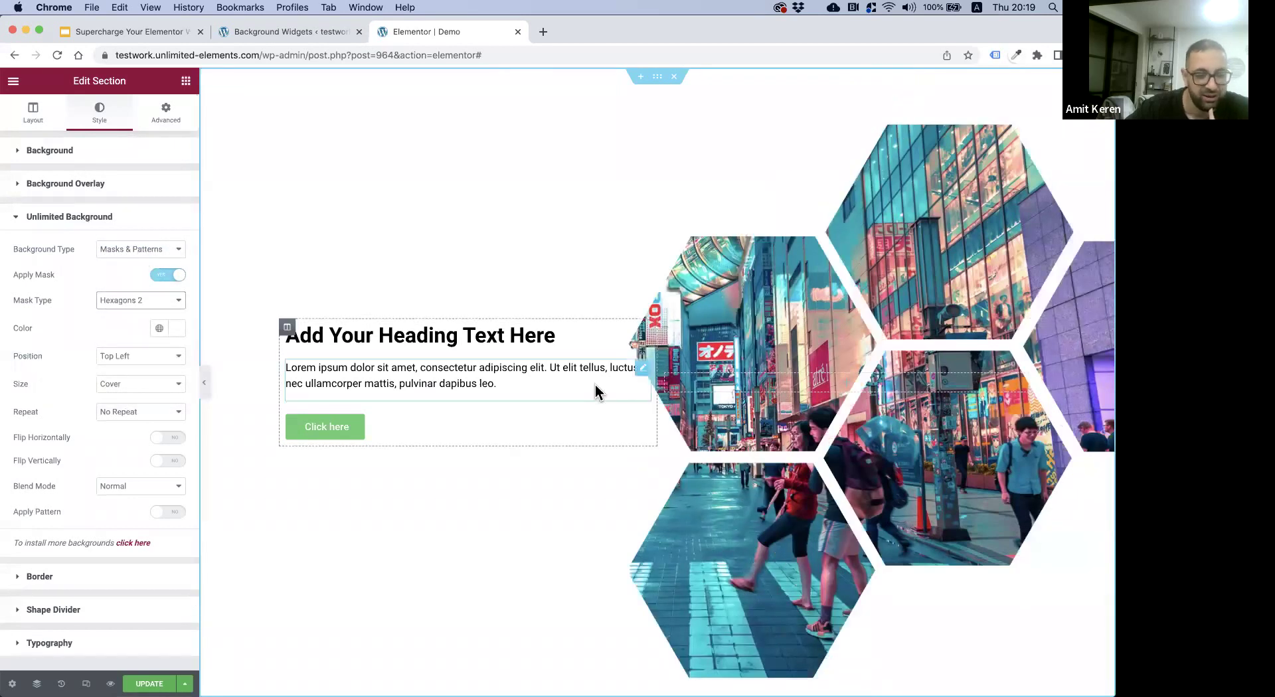
drag(589, 380, 499, 378)
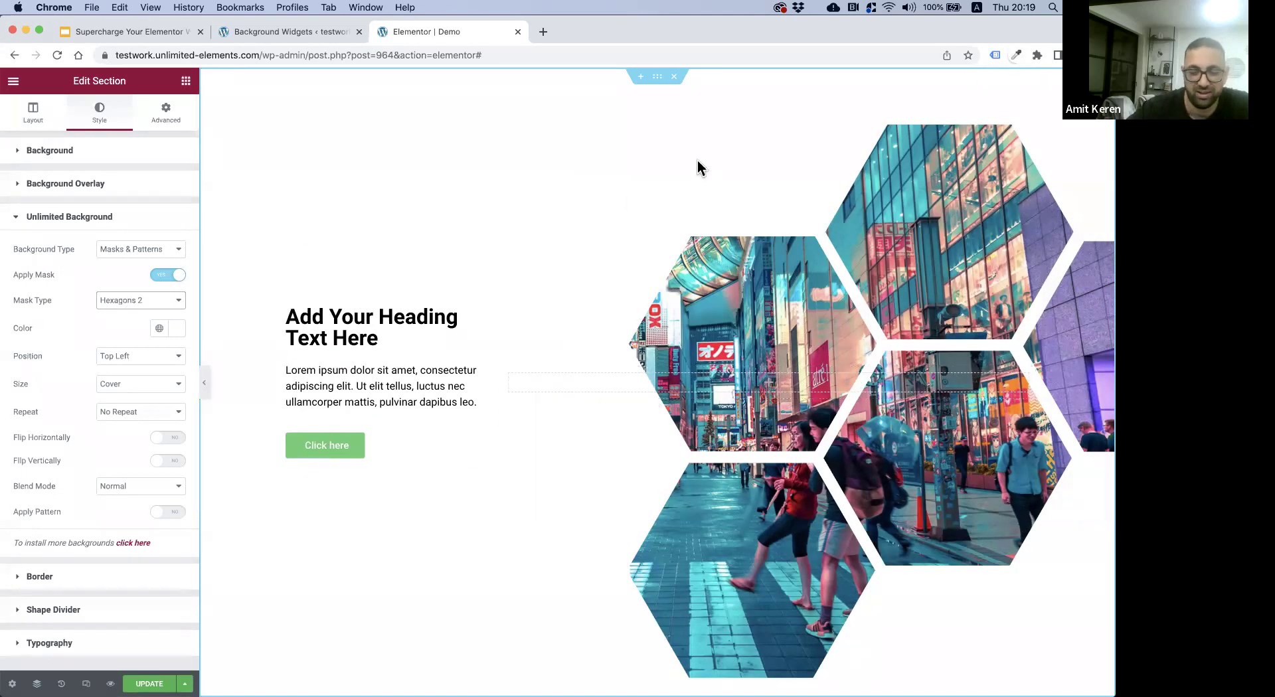
- Set the mask type to Squares, keeping Masks & Patterns as the section's background type
click(122, 304)
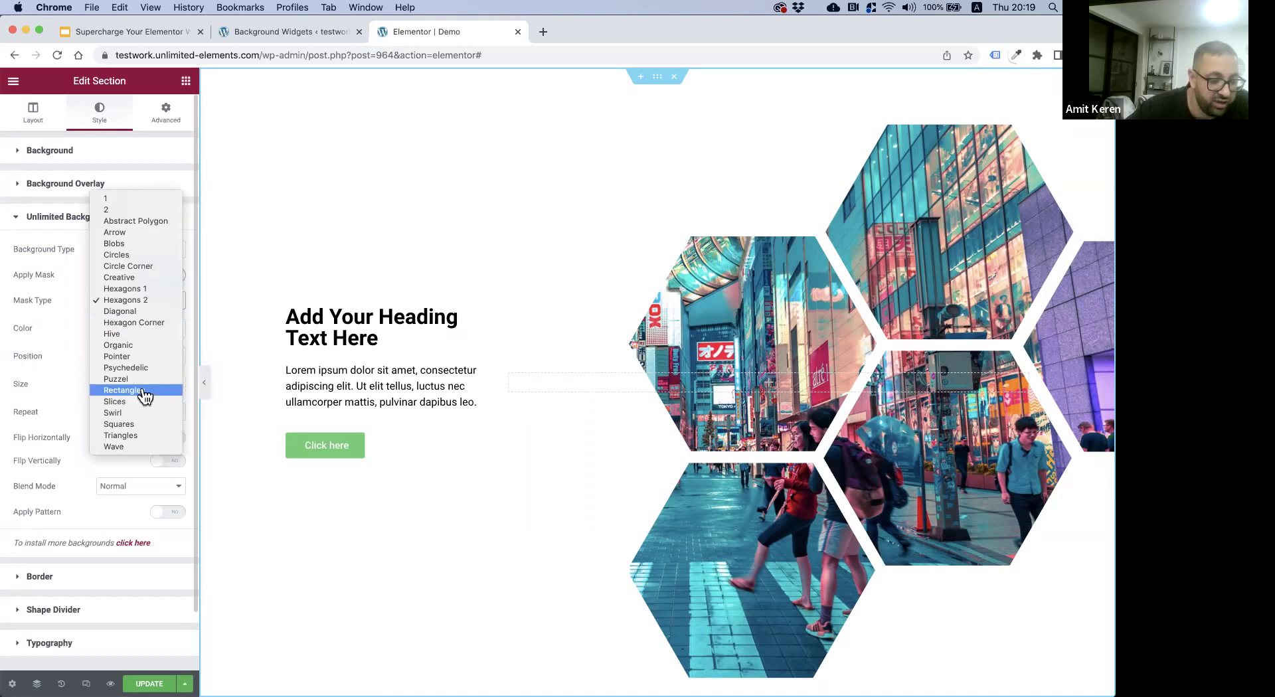
key(Escape)
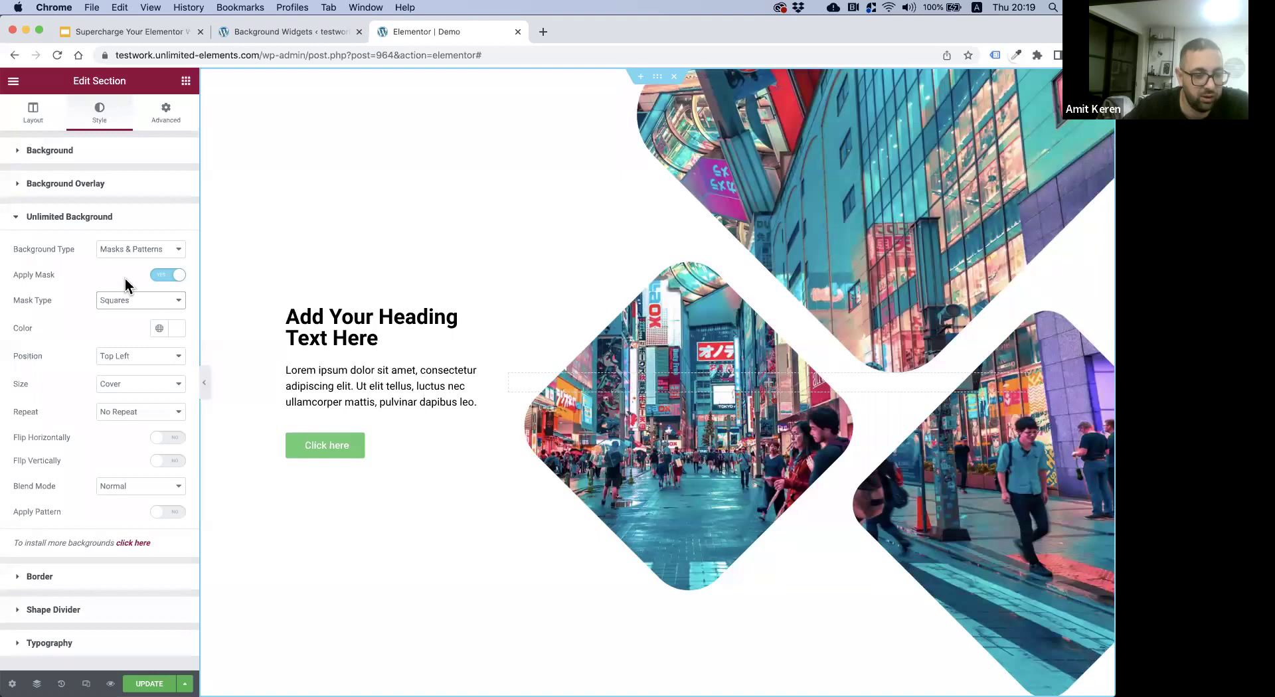
click(119, 254)
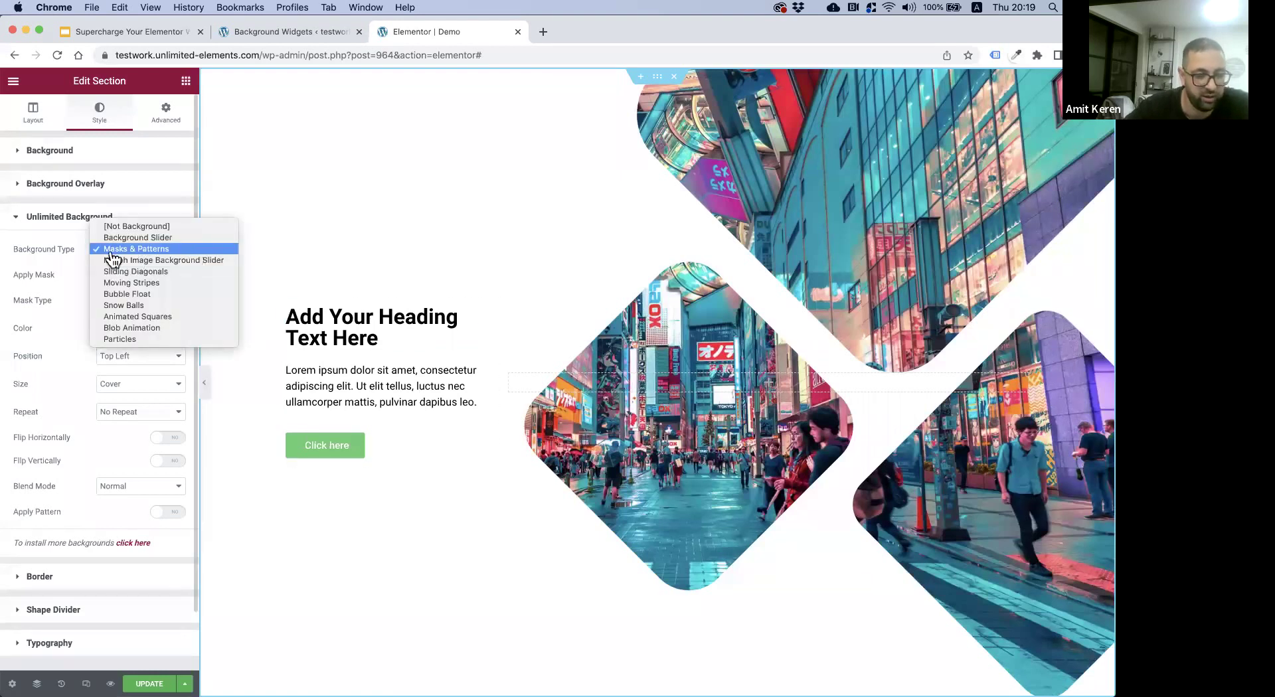
click(44, 254)
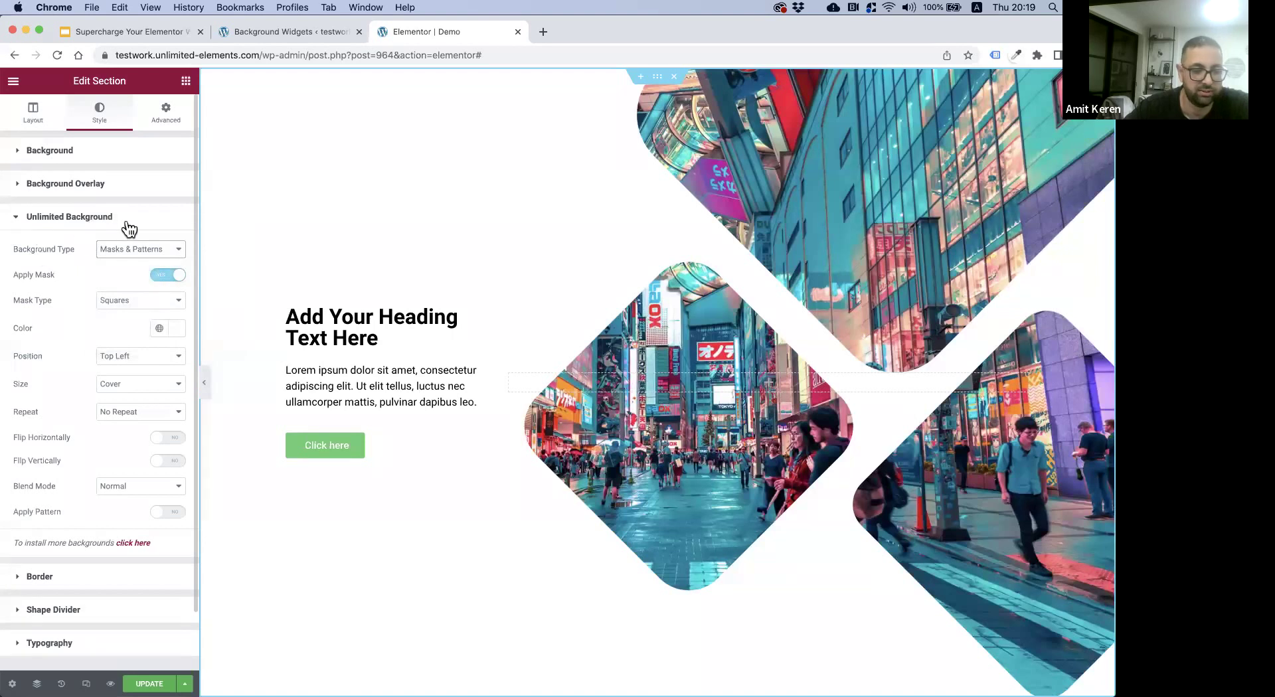
- Switch to the webinar presentation in Google Slides and show the Remote Control Widgets slide
click(332, 31)
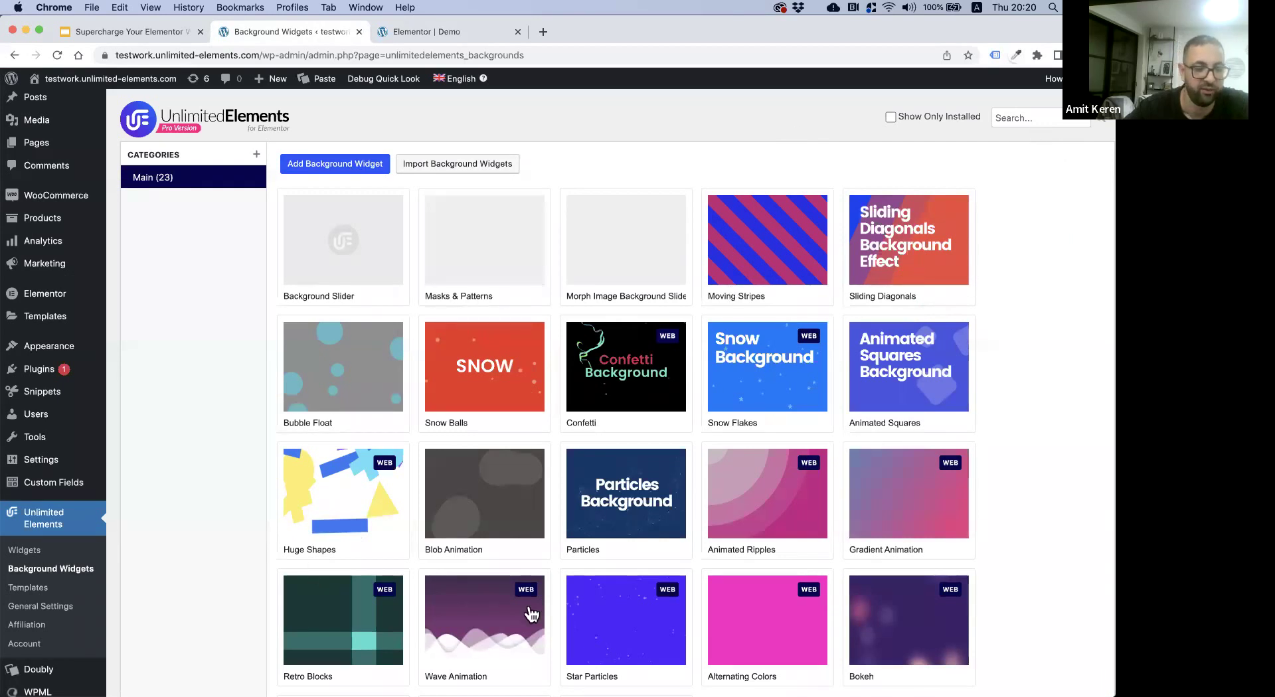
click(126, 33)
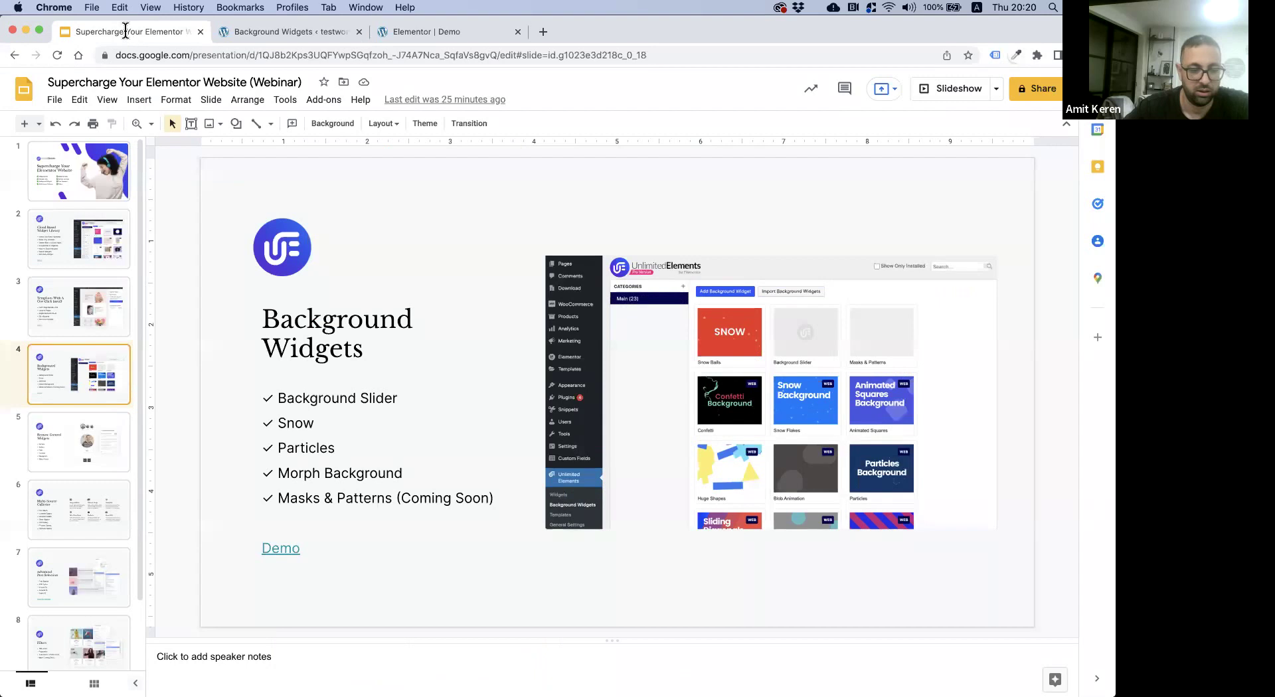
click(68, 468)
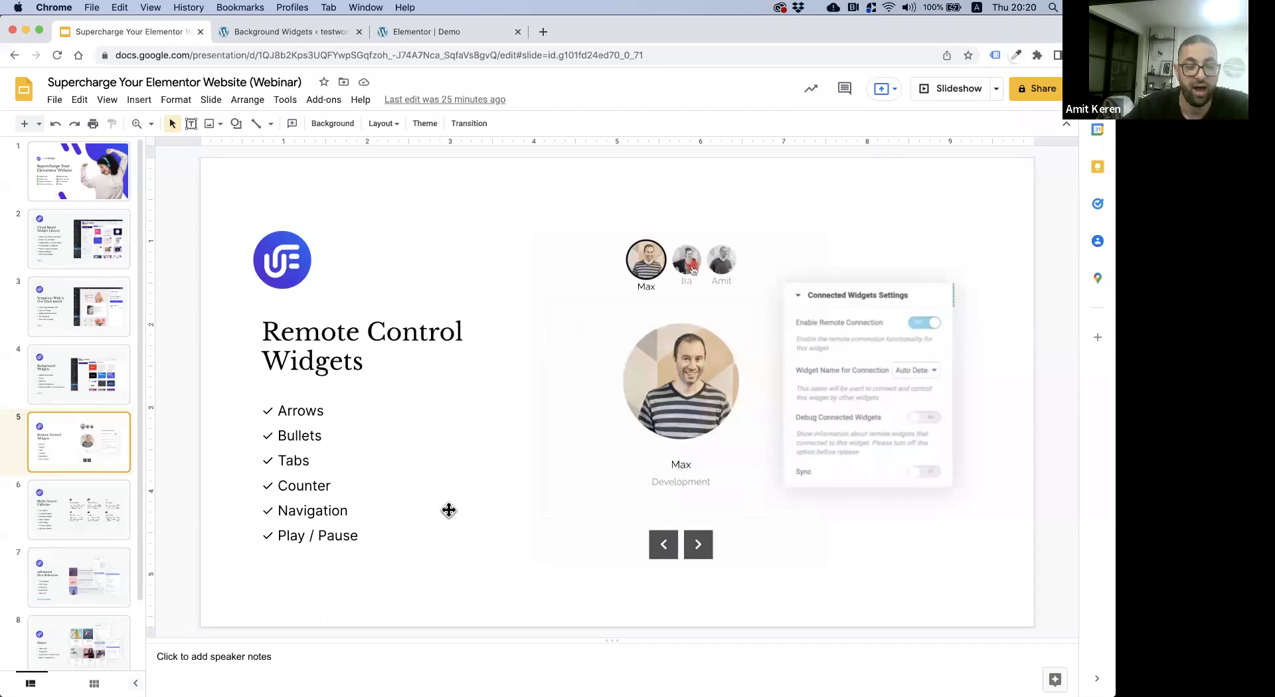
- Return to the WordPress admin, open the Unlimited Elements widget list and install Content Carousel from the Content Widgets category
click(348, 39)
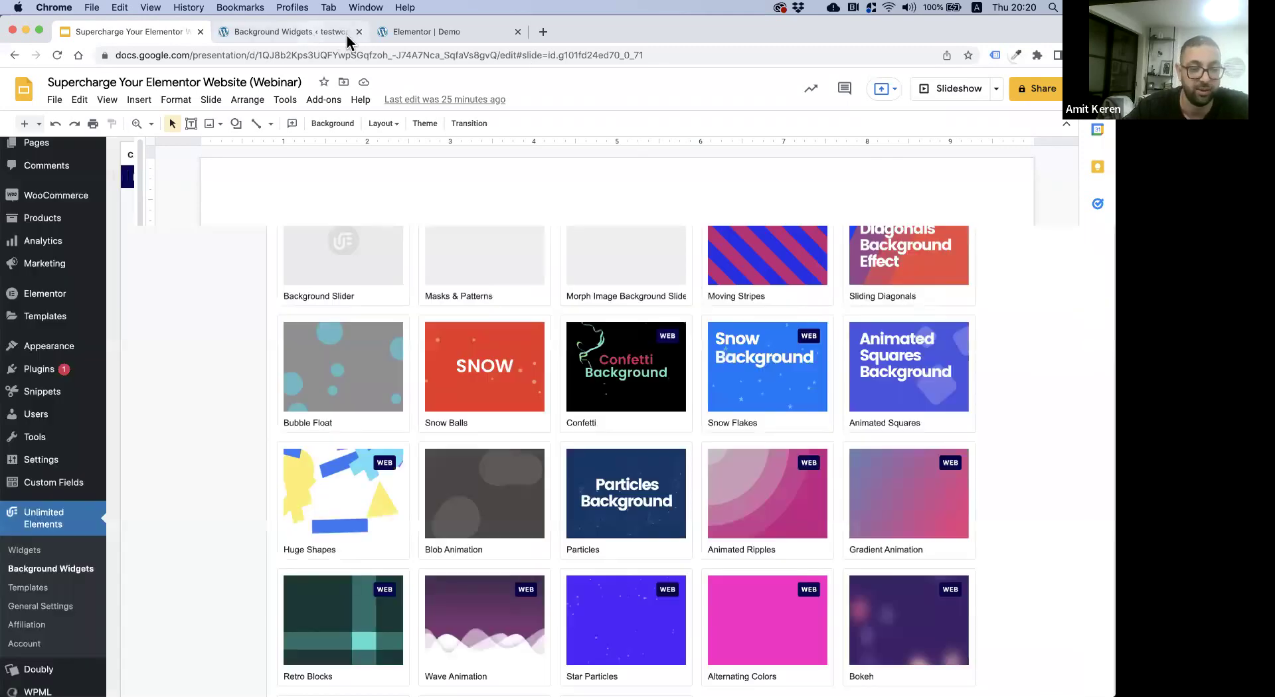
click(38, 551)
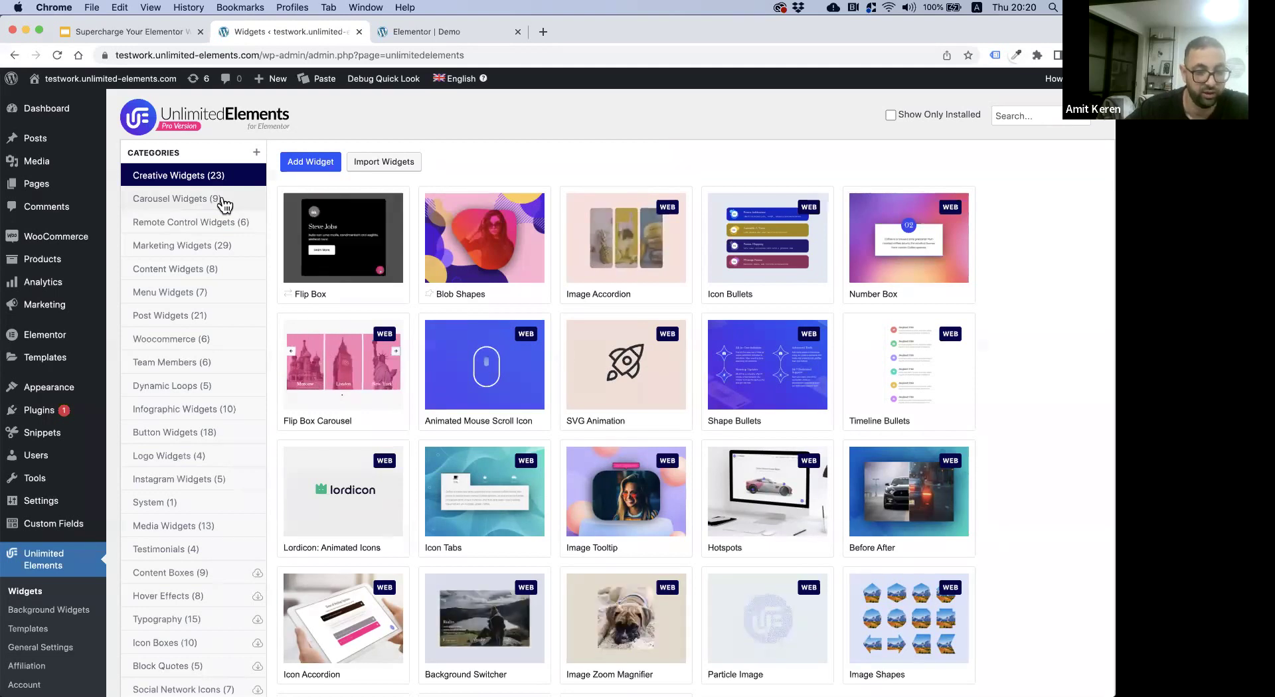
click(202, 279)
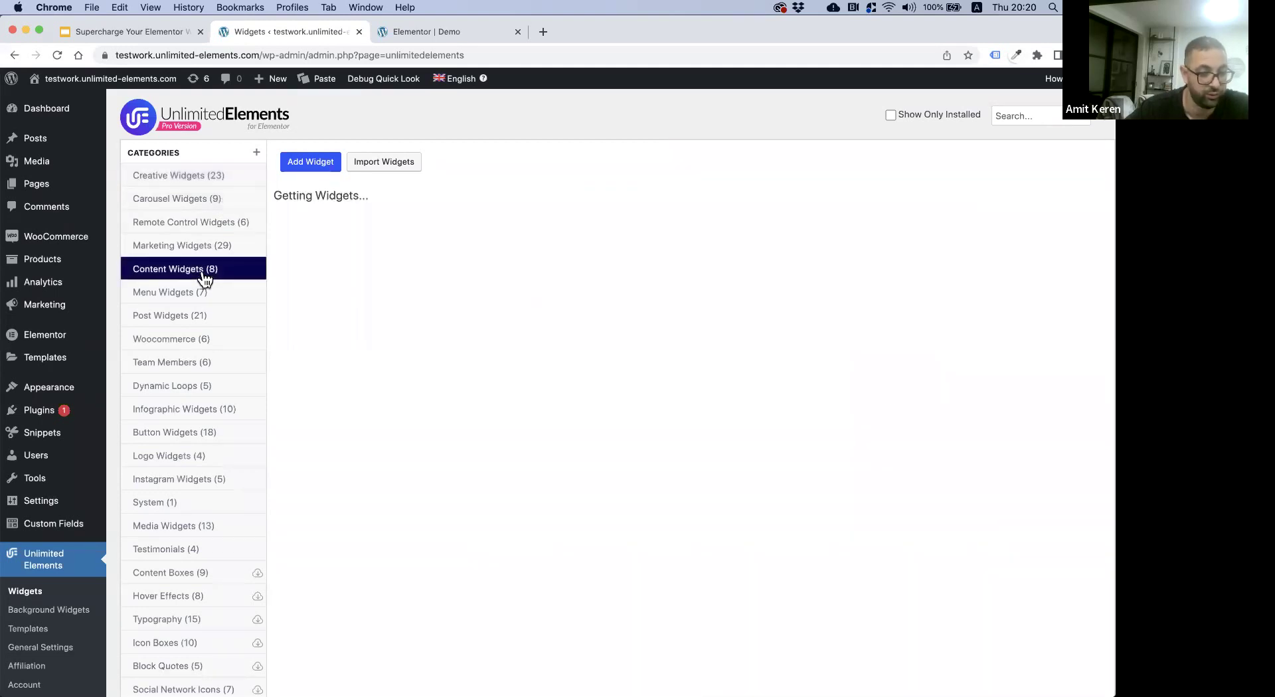
mouse_move(930, 252)
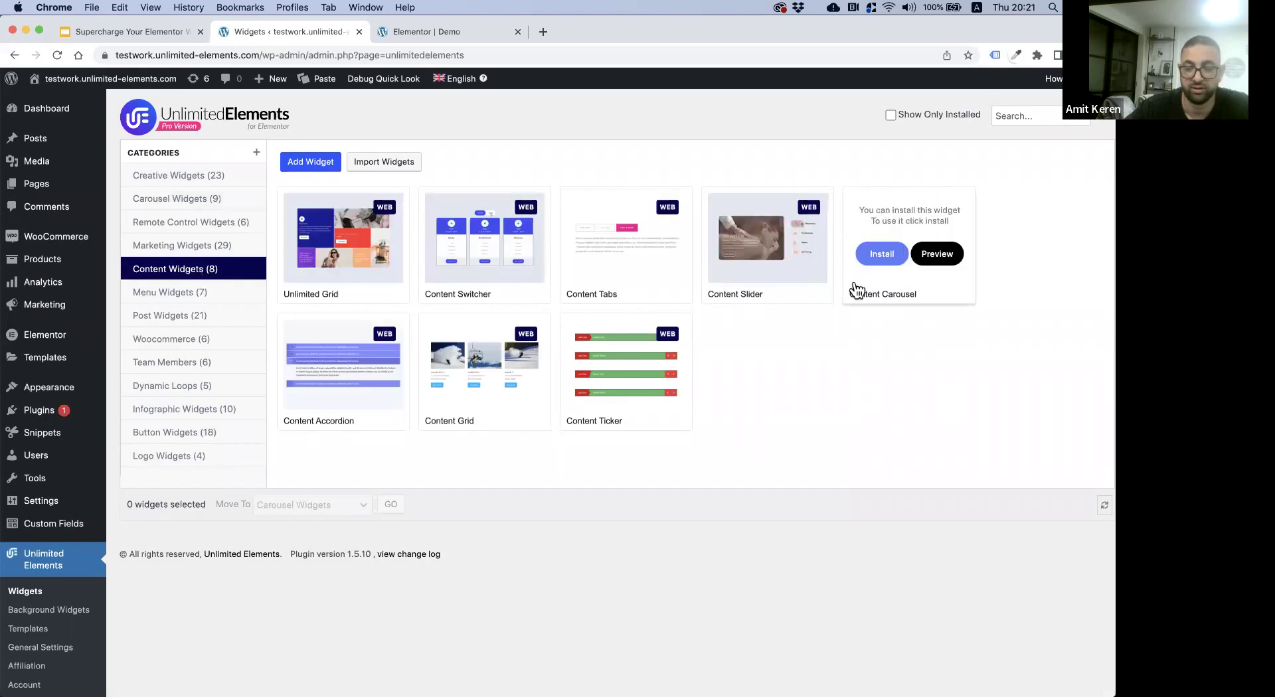
click(882, 254)
mouse_move(469, 336)
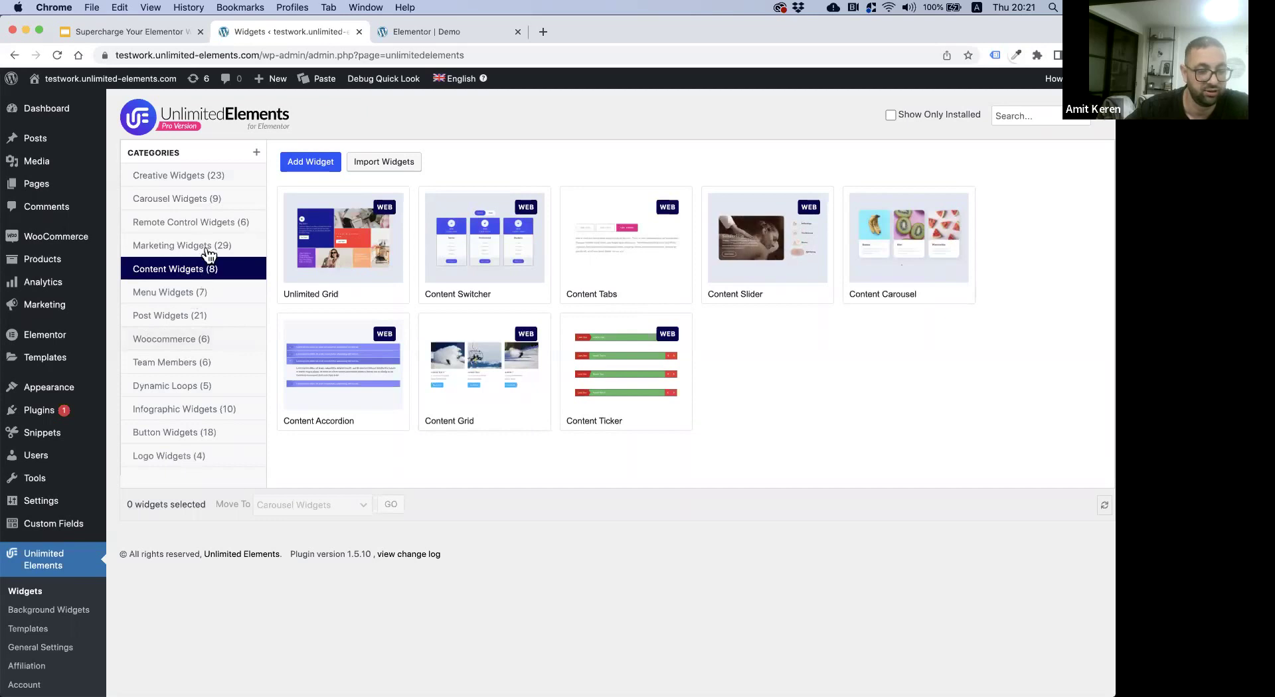
- Install the Remote Arrows and Remote Counter widgets from the Remote Control Widgets category
click(192, 224)
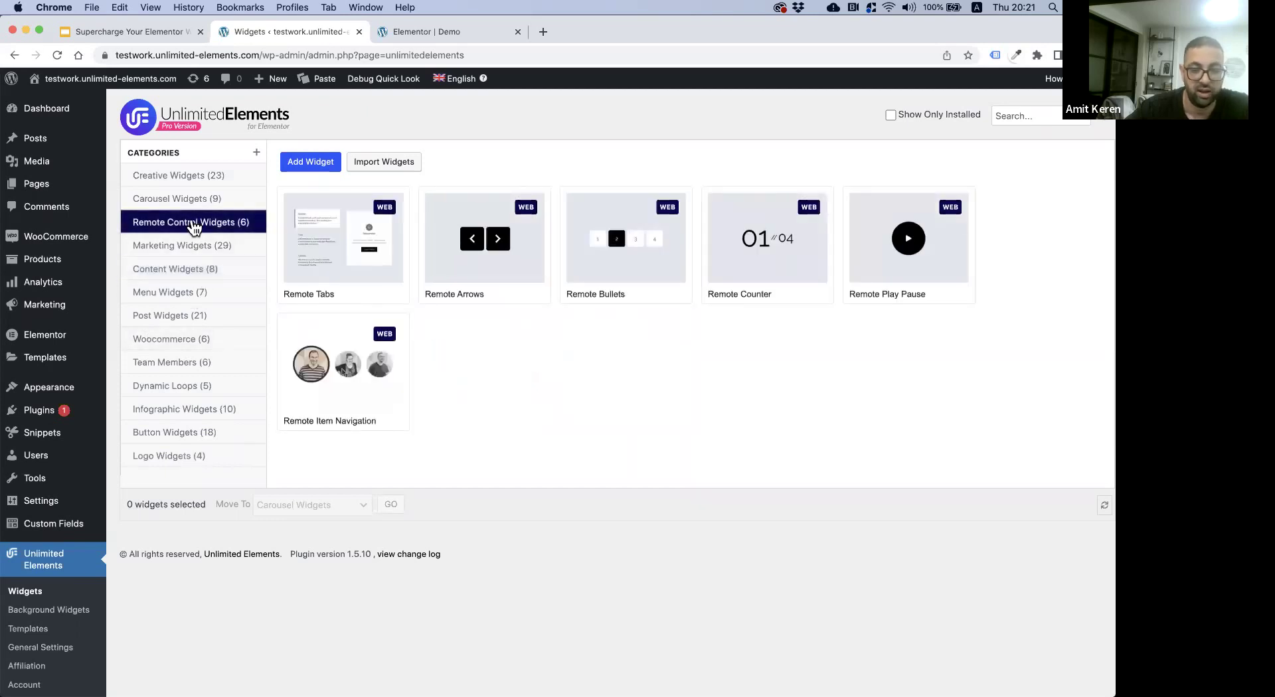
click(463, 259)
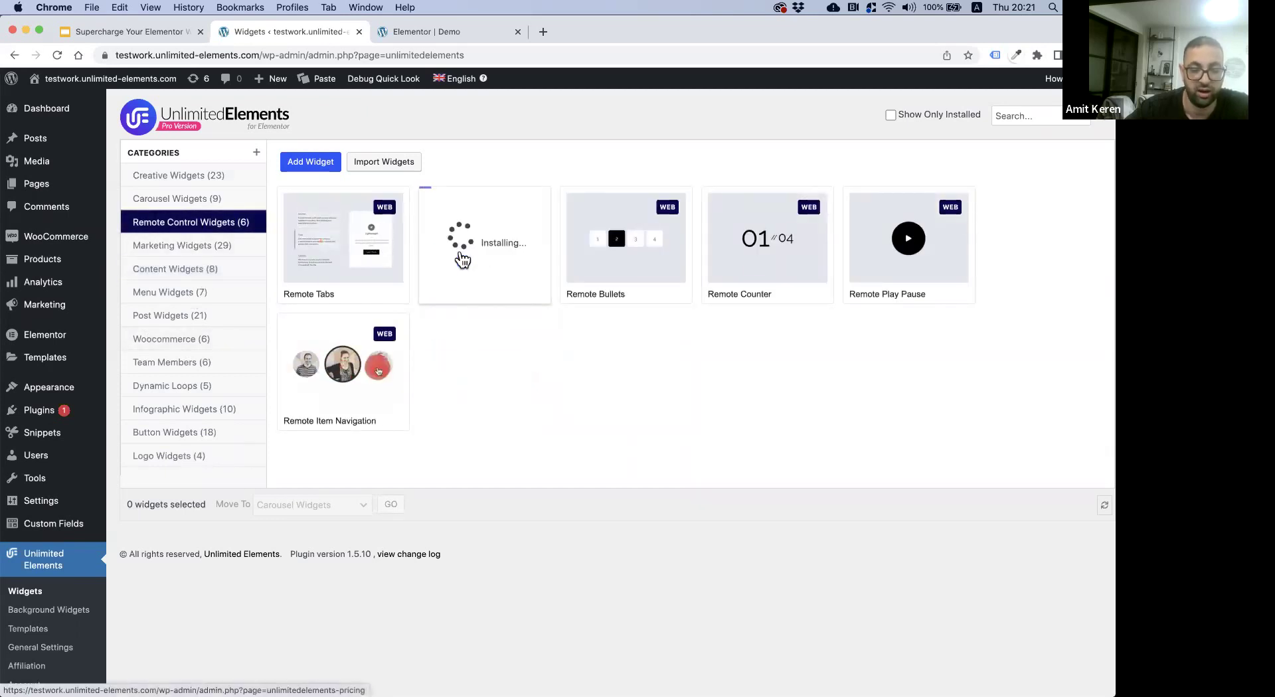
click(739, 253)
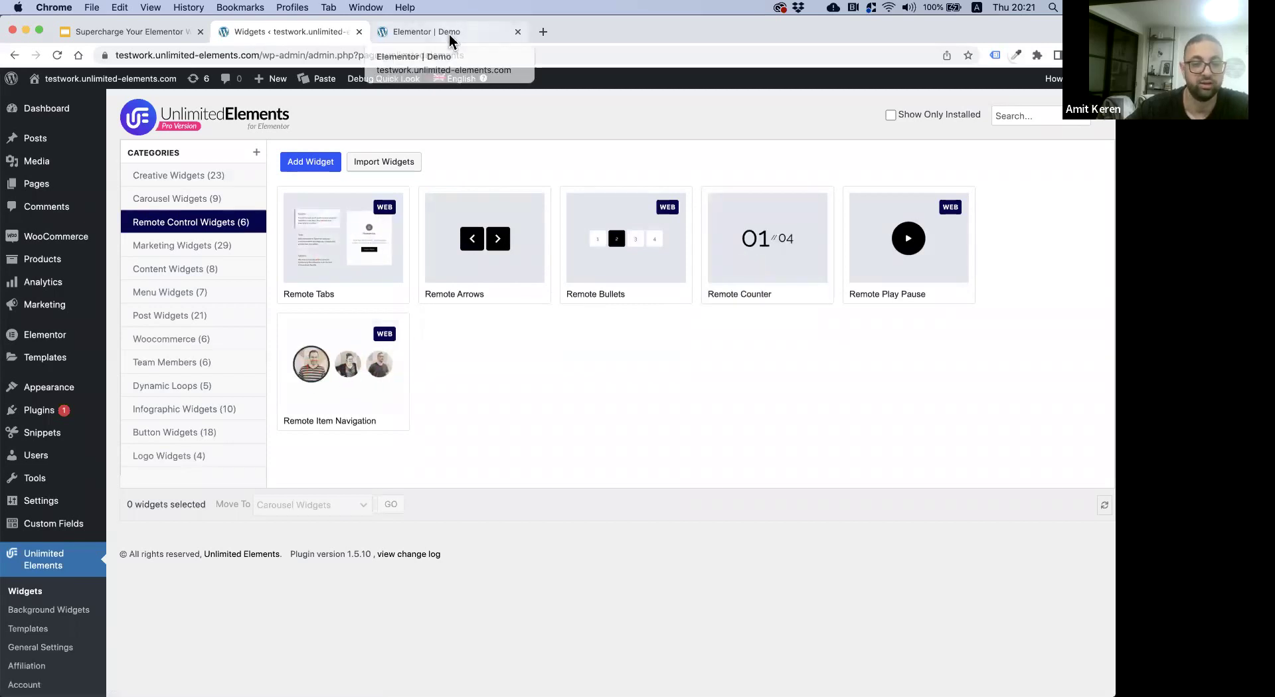
- Switch to the Elementor editor of the Demo page, delete the masked hero section, save the page and reload it
click(425, 31)
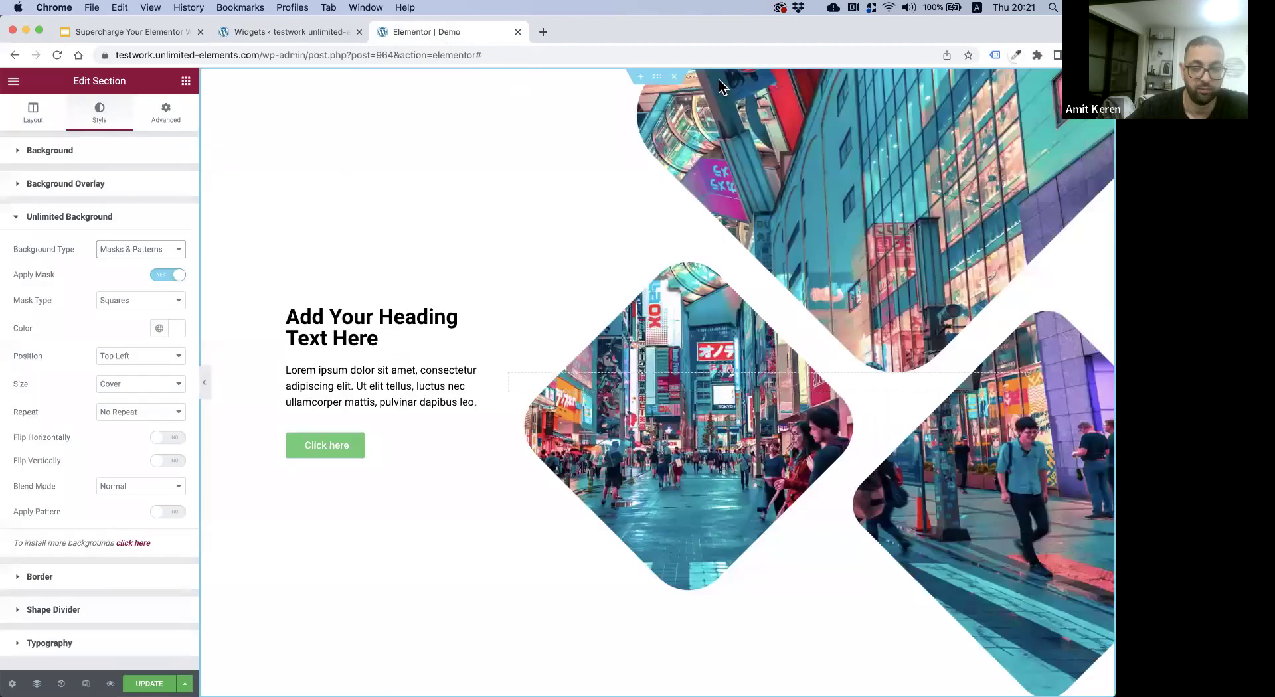
click(676, 78)
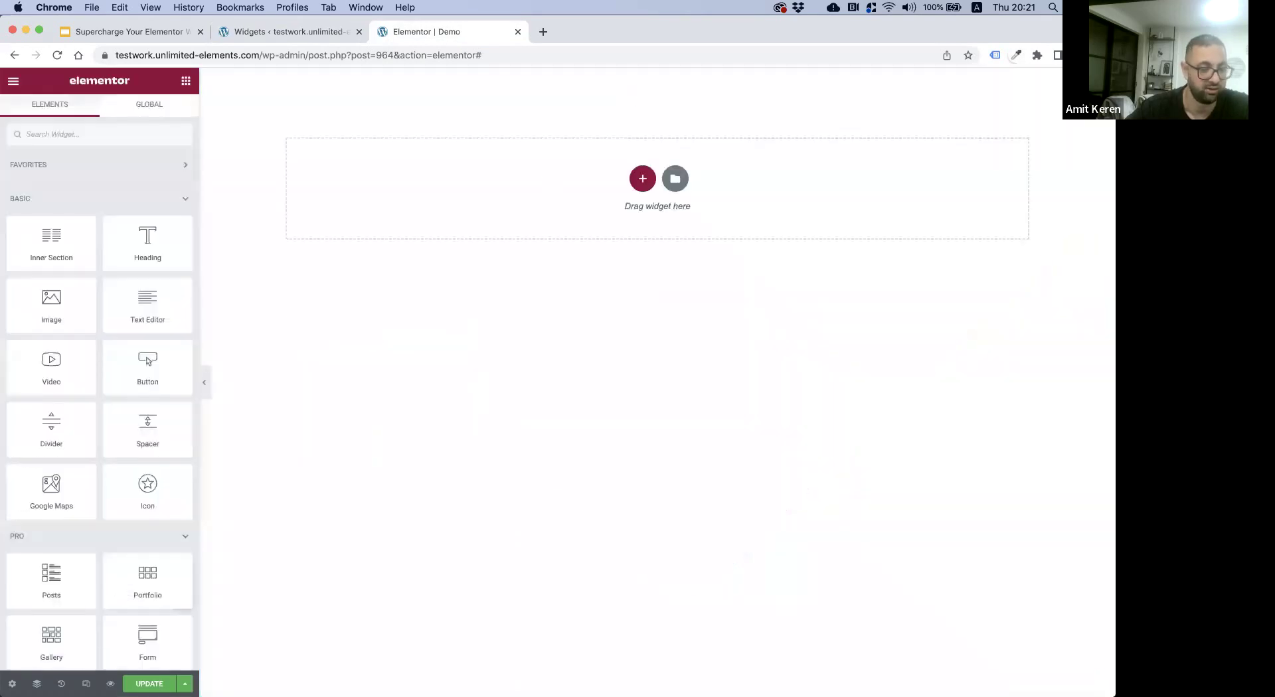
key(super+s)
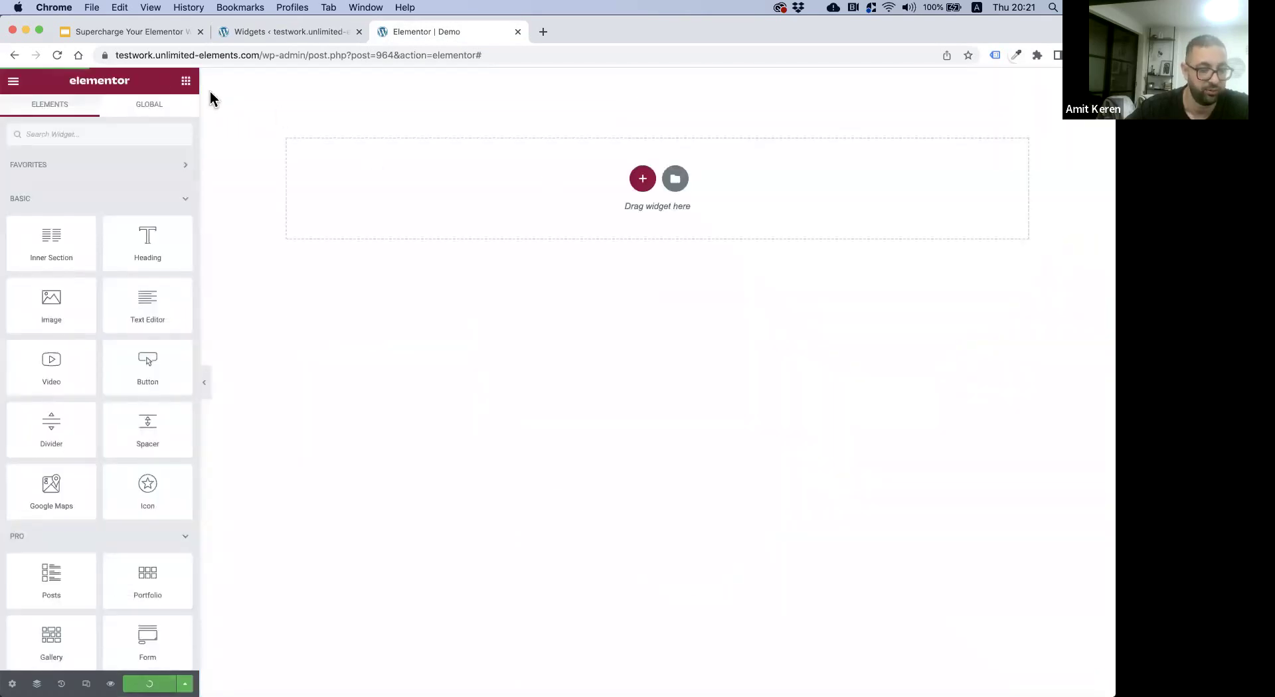
click(58, 55)
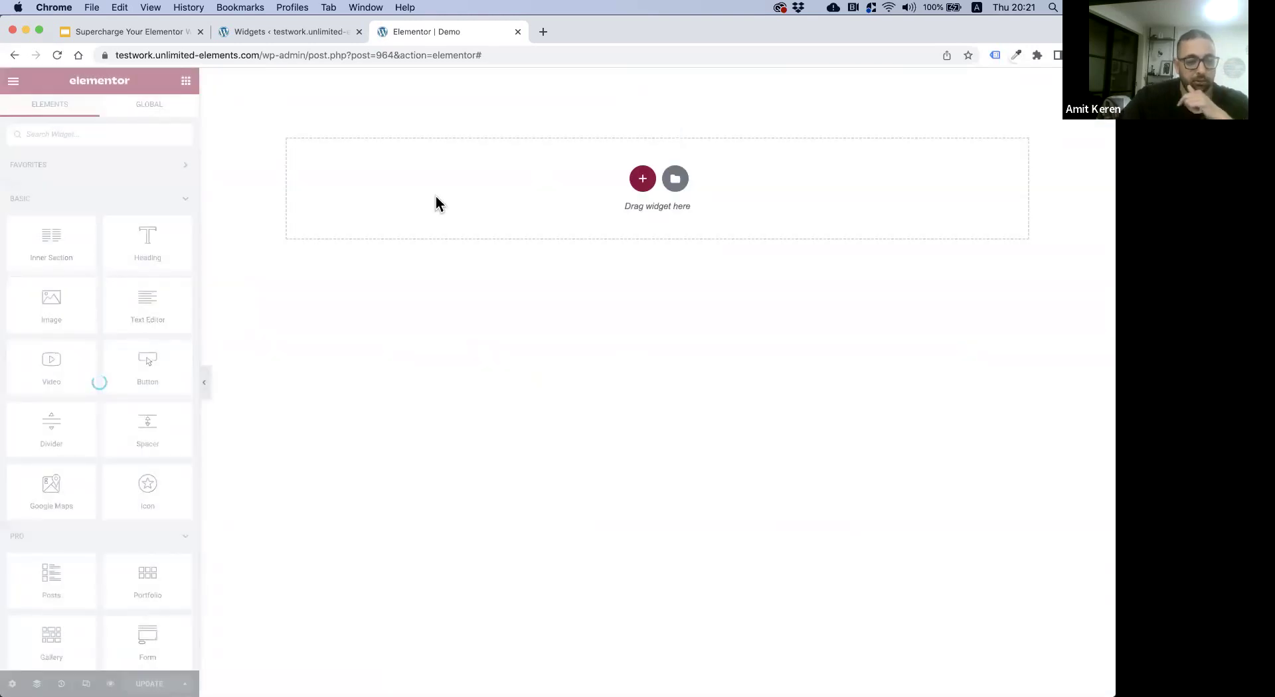
- Add a two-column section with a narrow first and a wide second column, and set its content width to Full Width
click(644, 182)
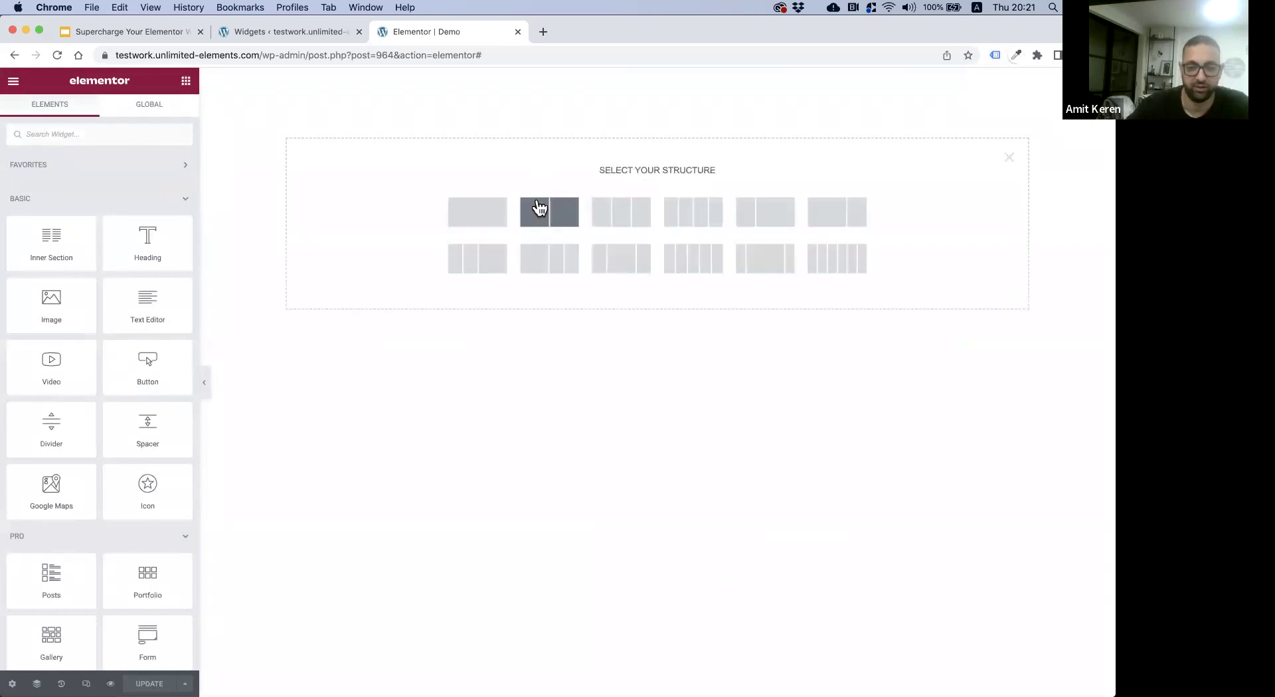
click(767, 219)
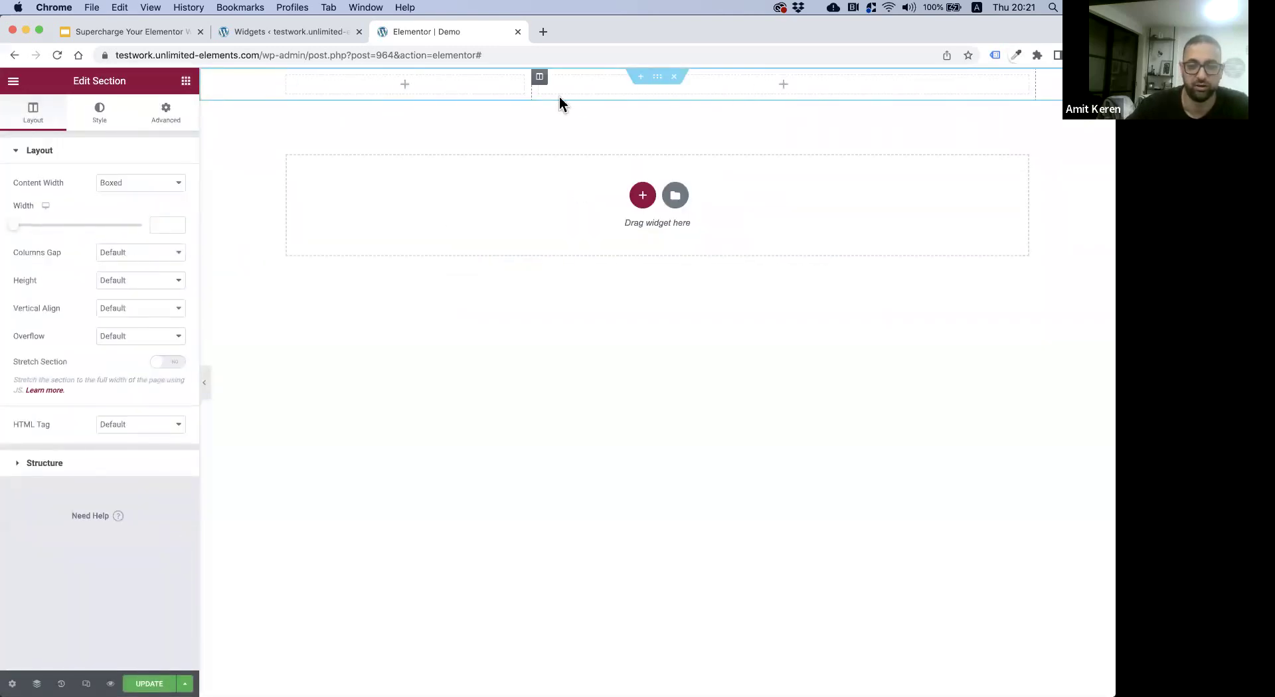
click(146, 192)
click(143, 197)
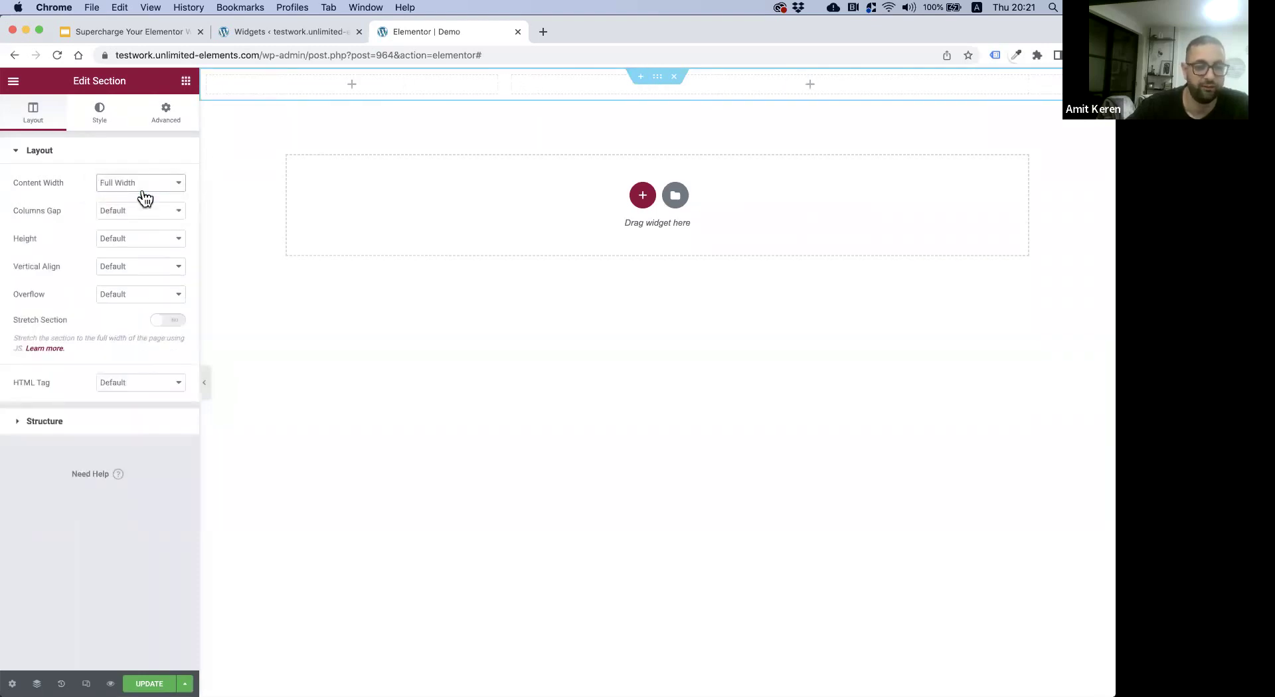
- Add a Heading widget and a Text Editor widget below it to the section's narrow column
click(186, 81)
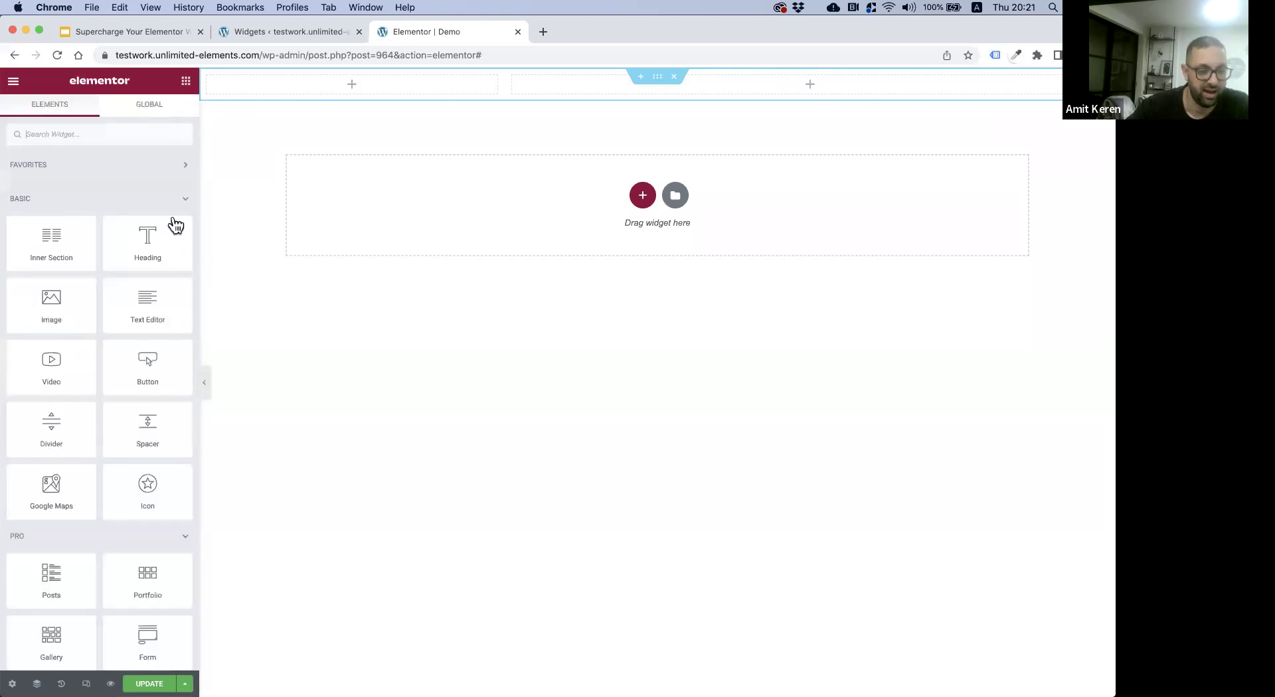
drag(146, 239, 376, 83)
click(187, 82)
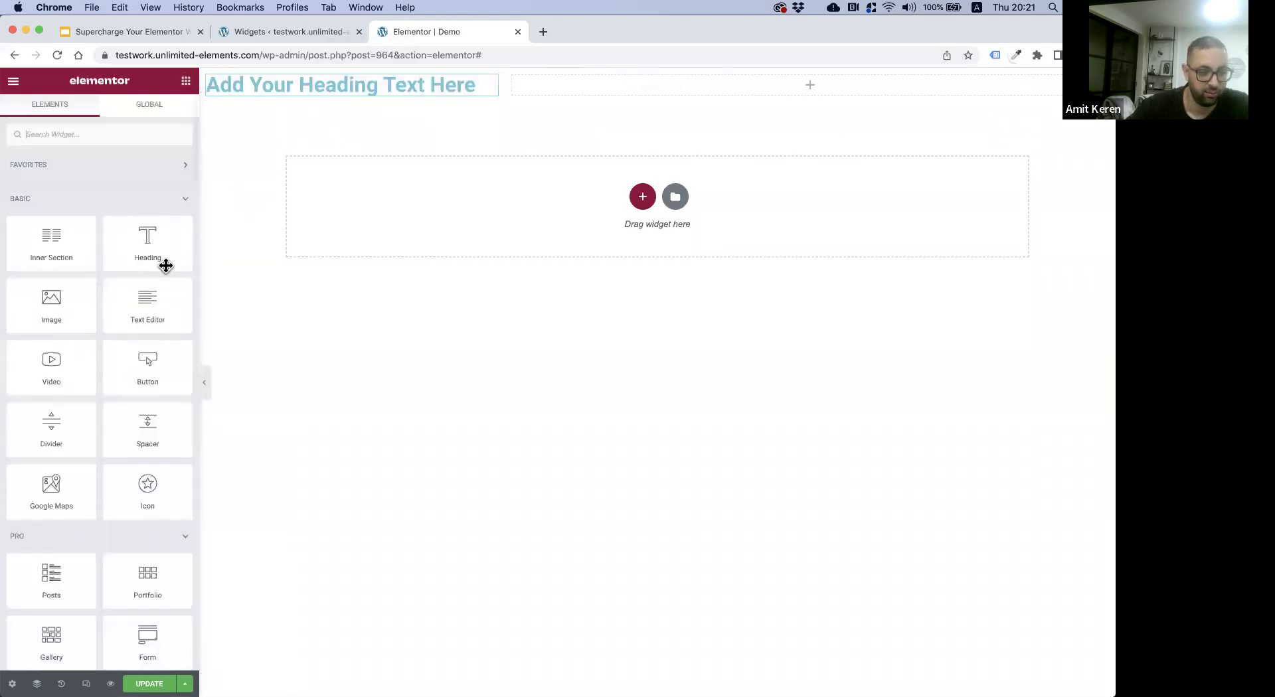
drag(159, 302, 318, 94)
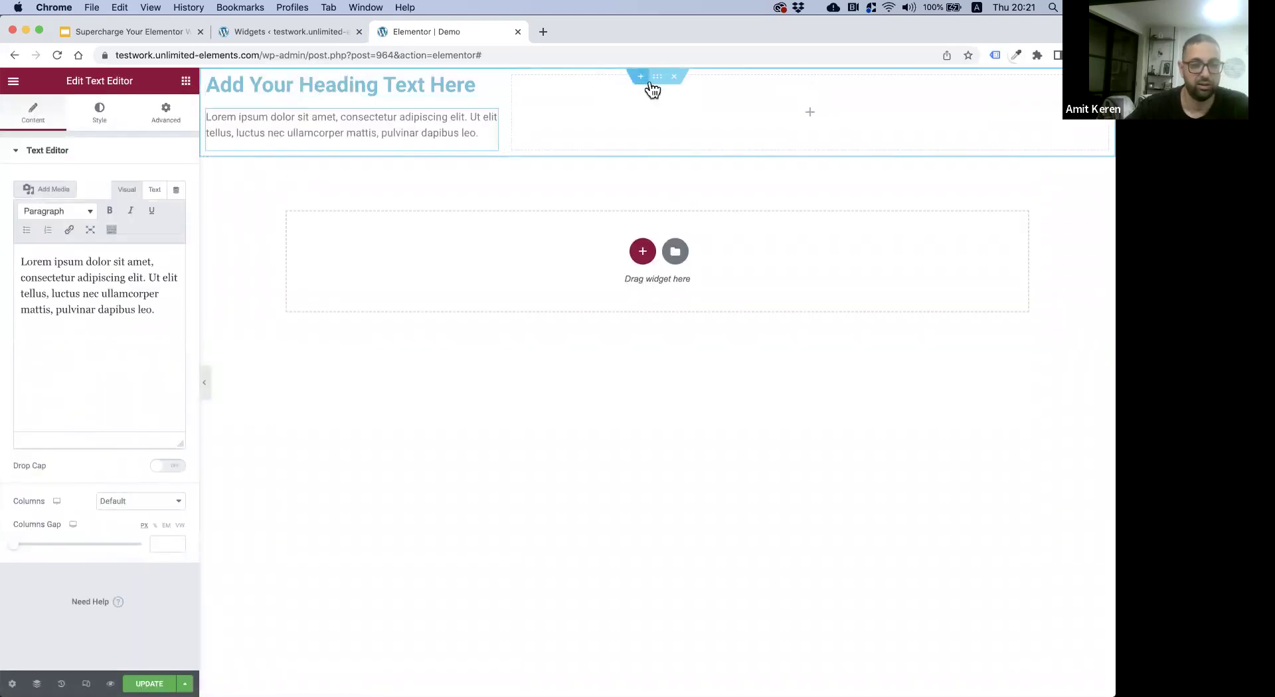
- Set the height of the two-column section to Fit To Screen
click(657, 79)
click(146, 246)
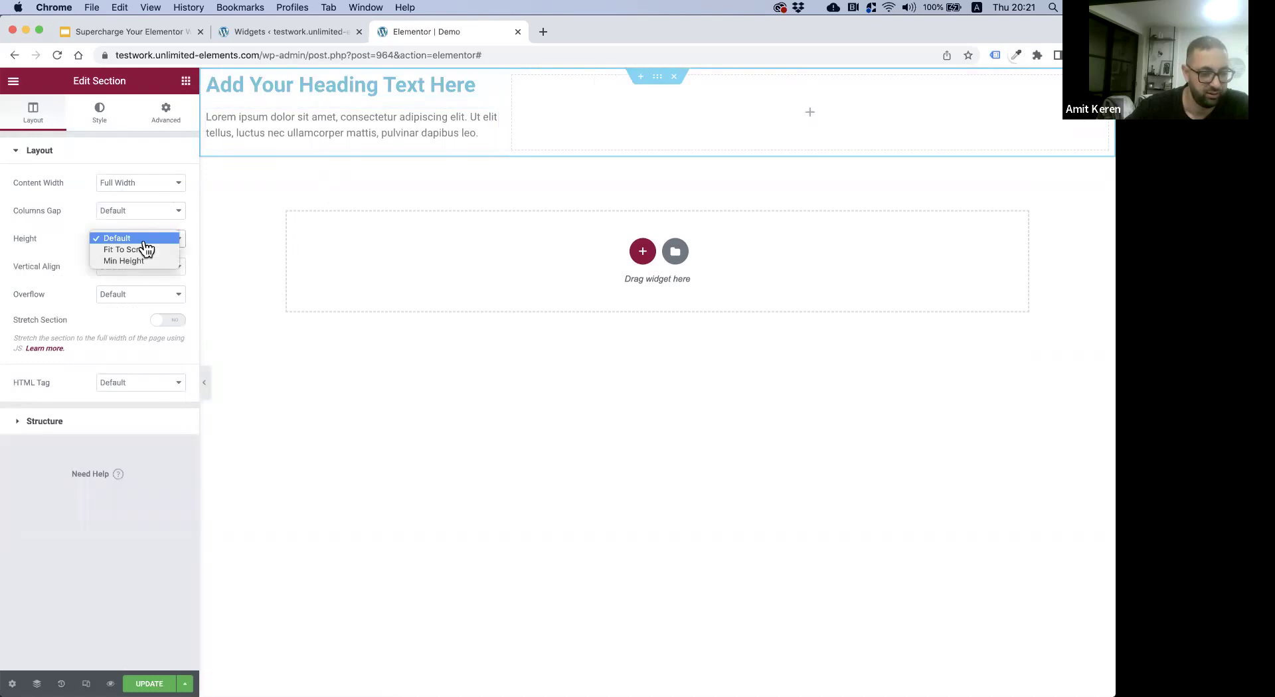
click(144, 251)
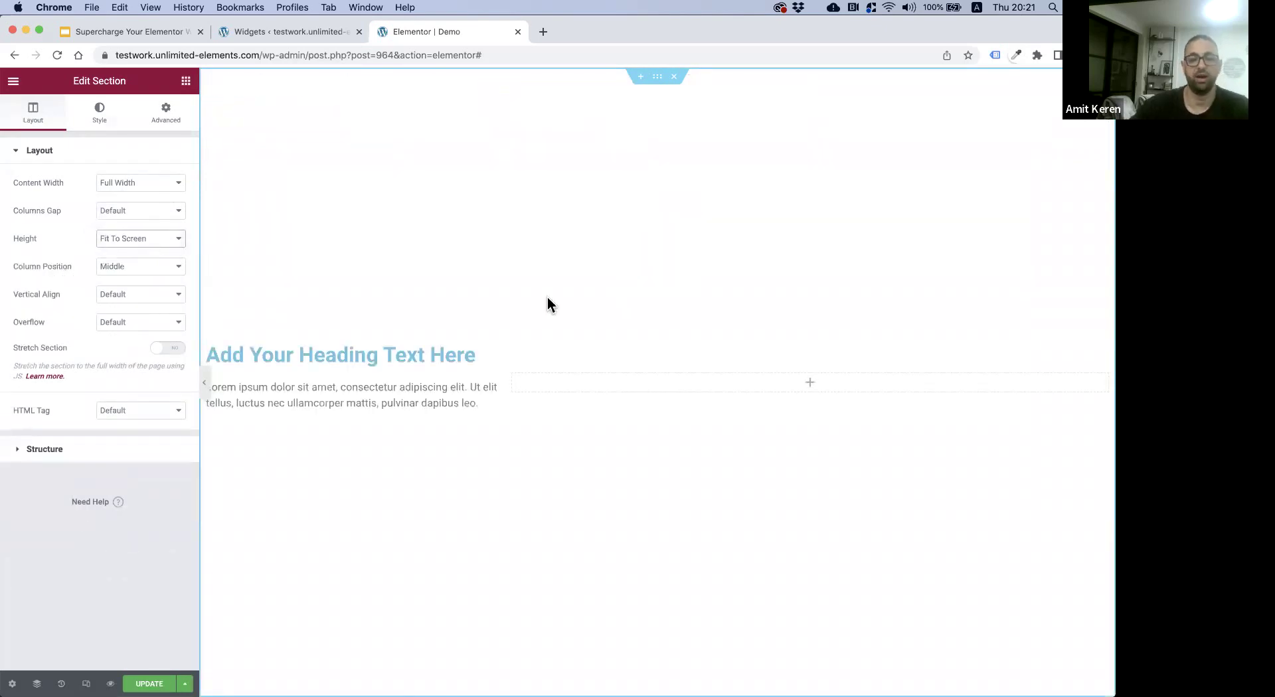
- Set the padding to 100 on all sides of the text column and to 0 on the empty wide column
click(210, 349)
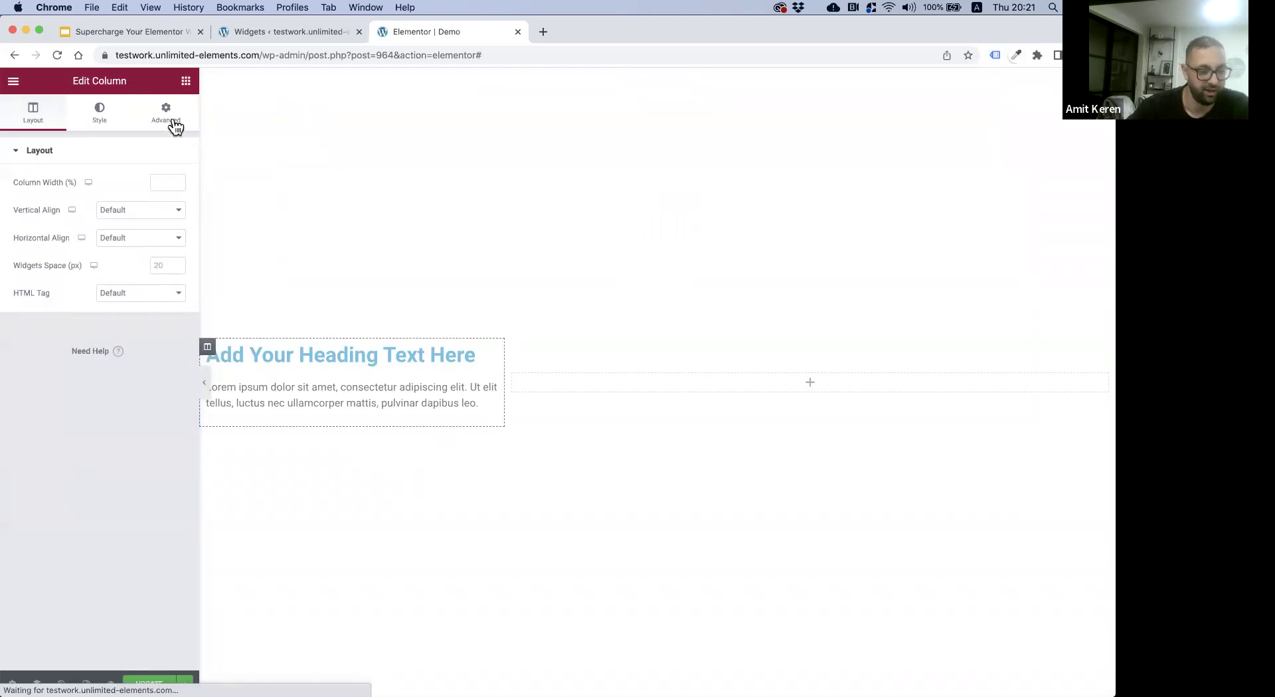
click(169, 119)
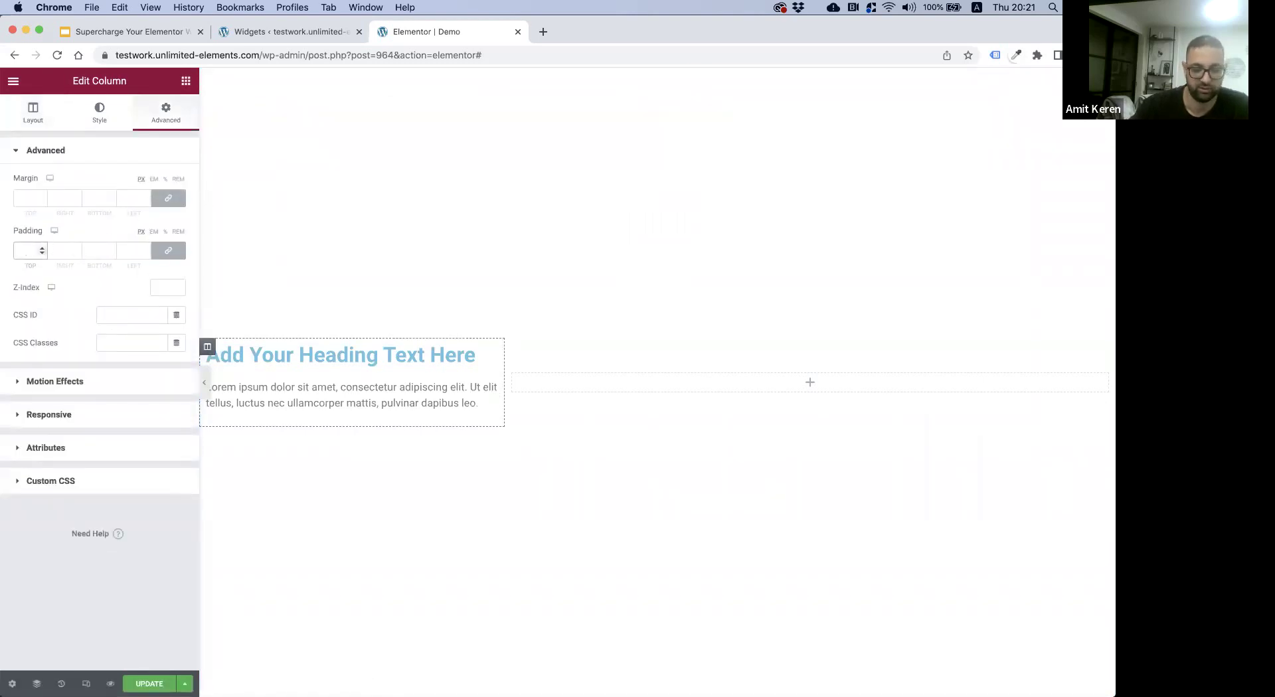
text(100)
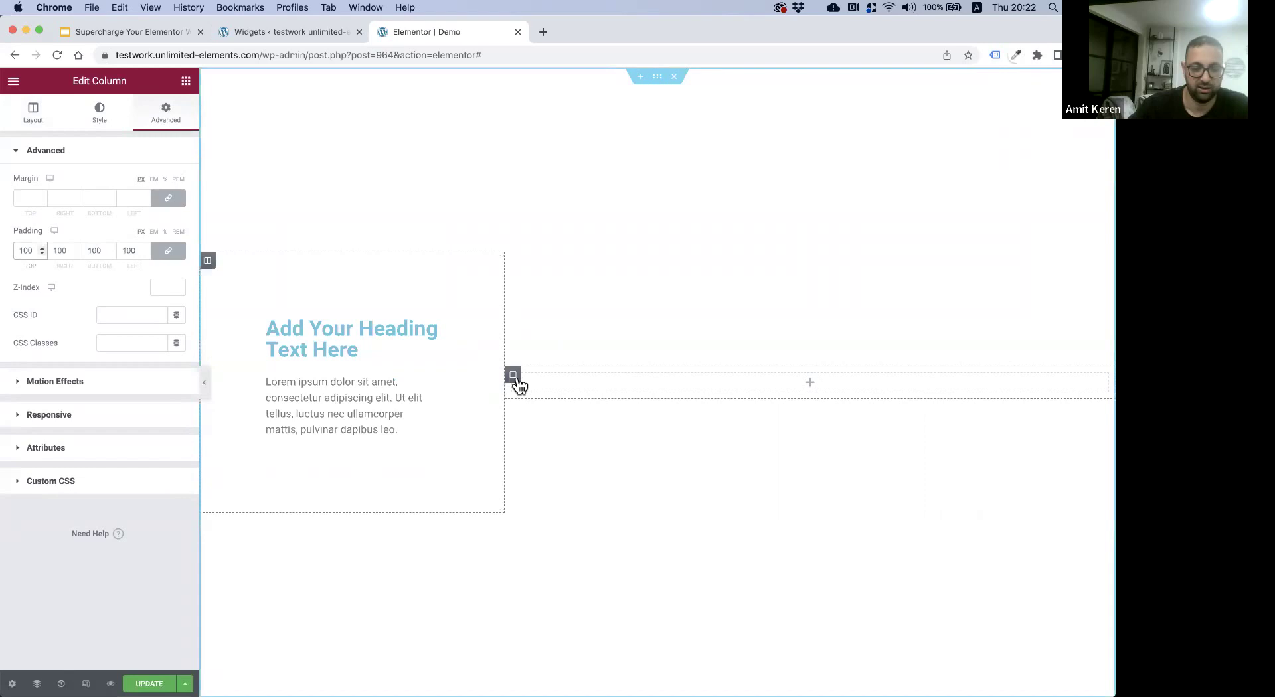
click(514, 376)
click(159, 117)
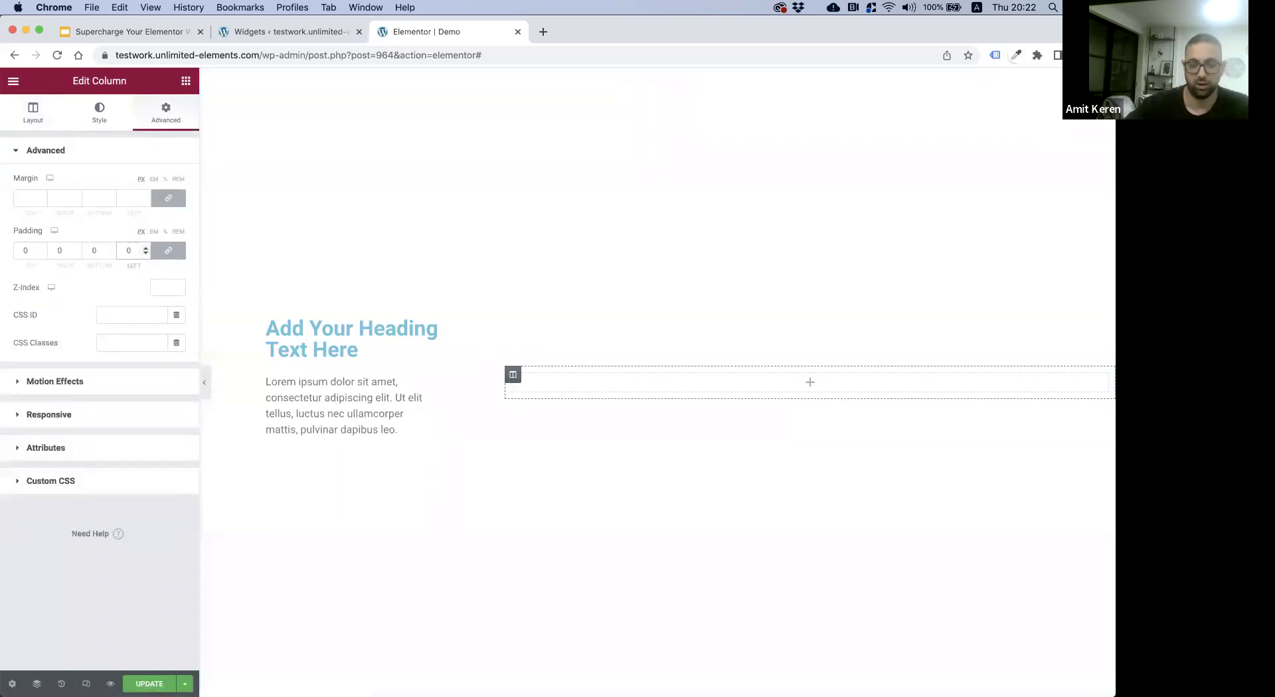
- Search the widgets for a carousel and add Content Carousel to the wide empty column
click(187, 81)
text(carous)
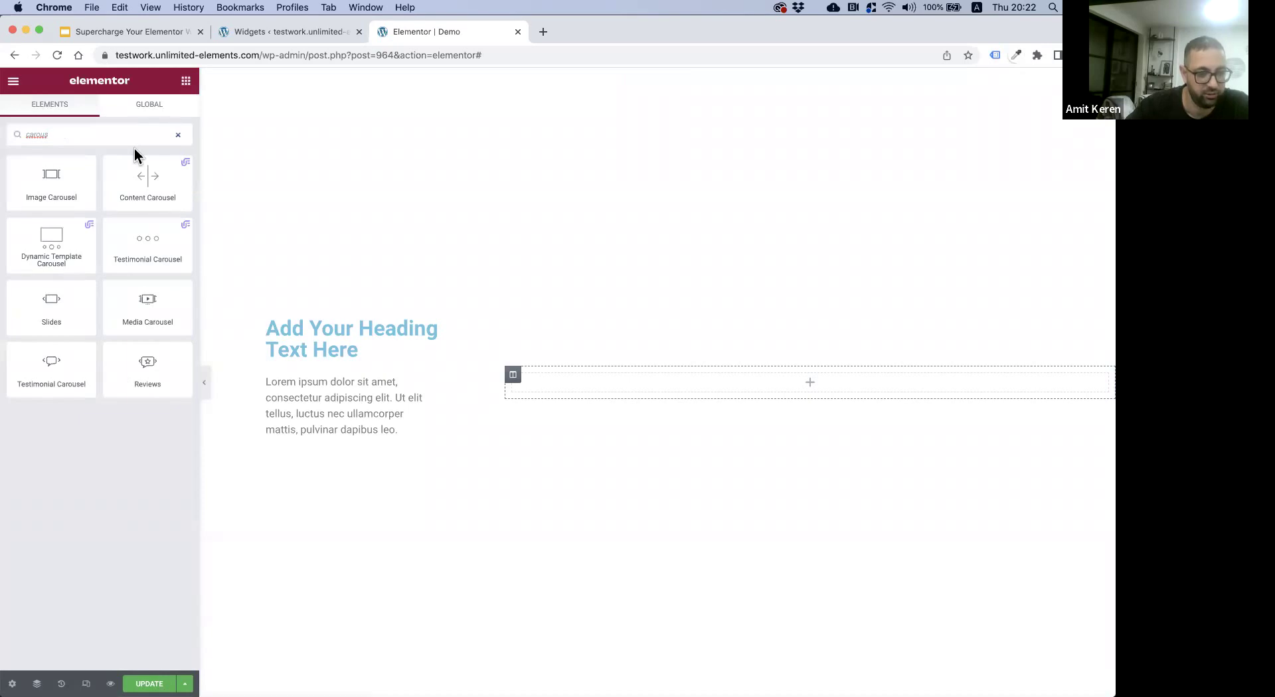
drag(148, 178, 643, 386)
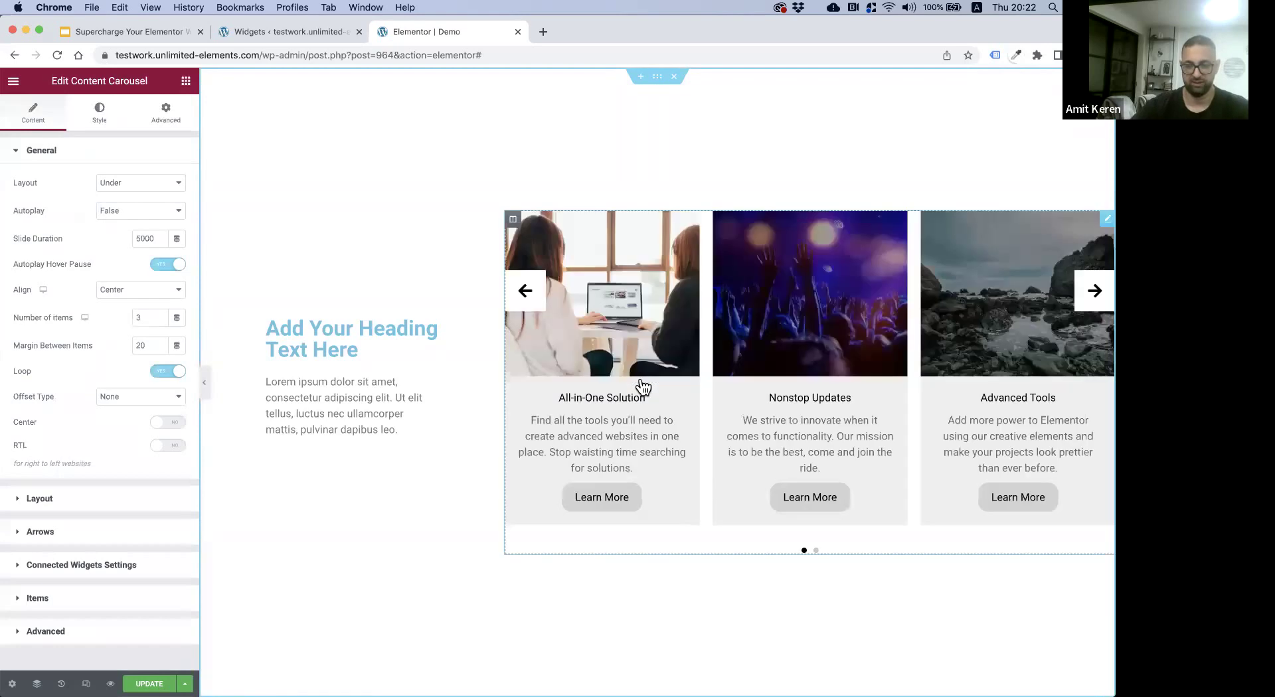
- Advance the carousel through its items and look over the available Layout options without changing the selection
click(1095, 298)
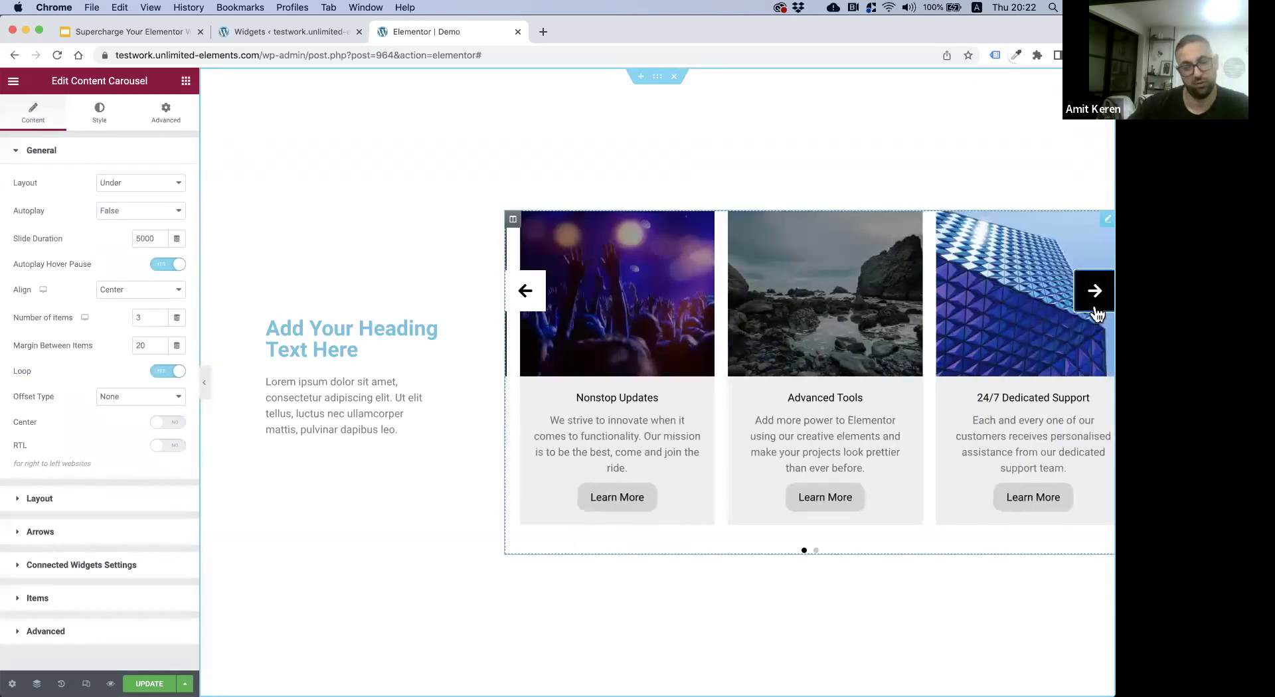
click(1094, 309)
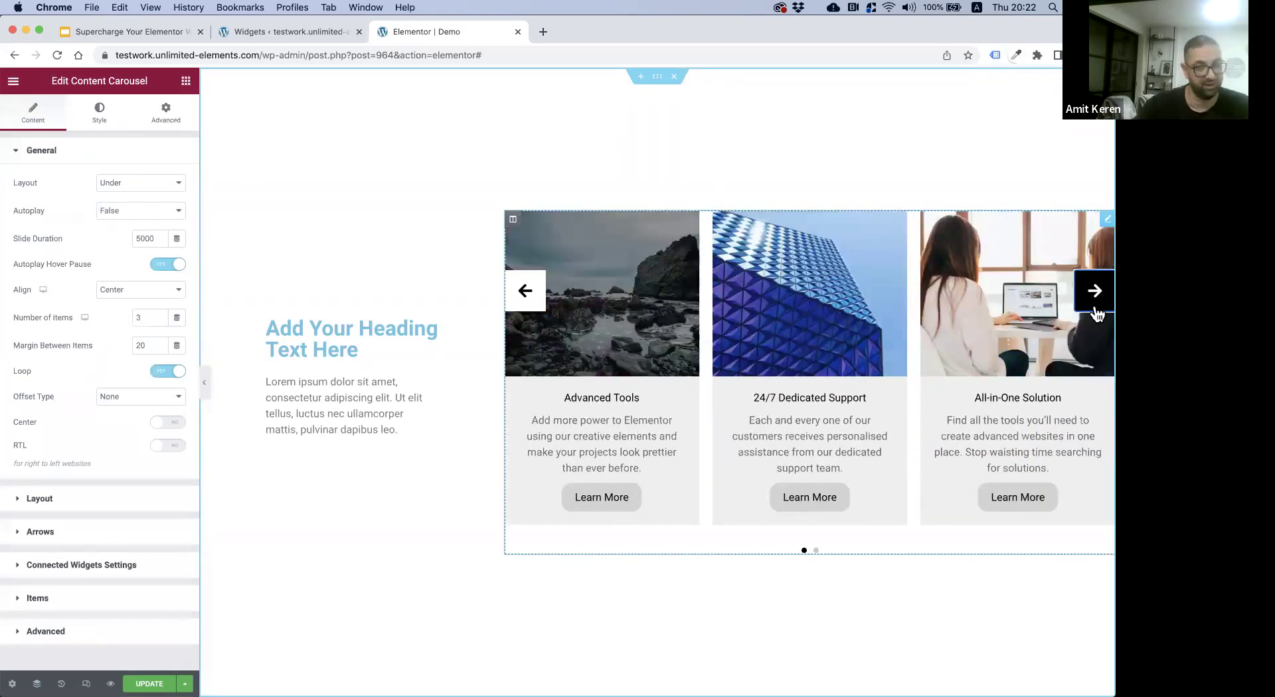
click(156, 188)
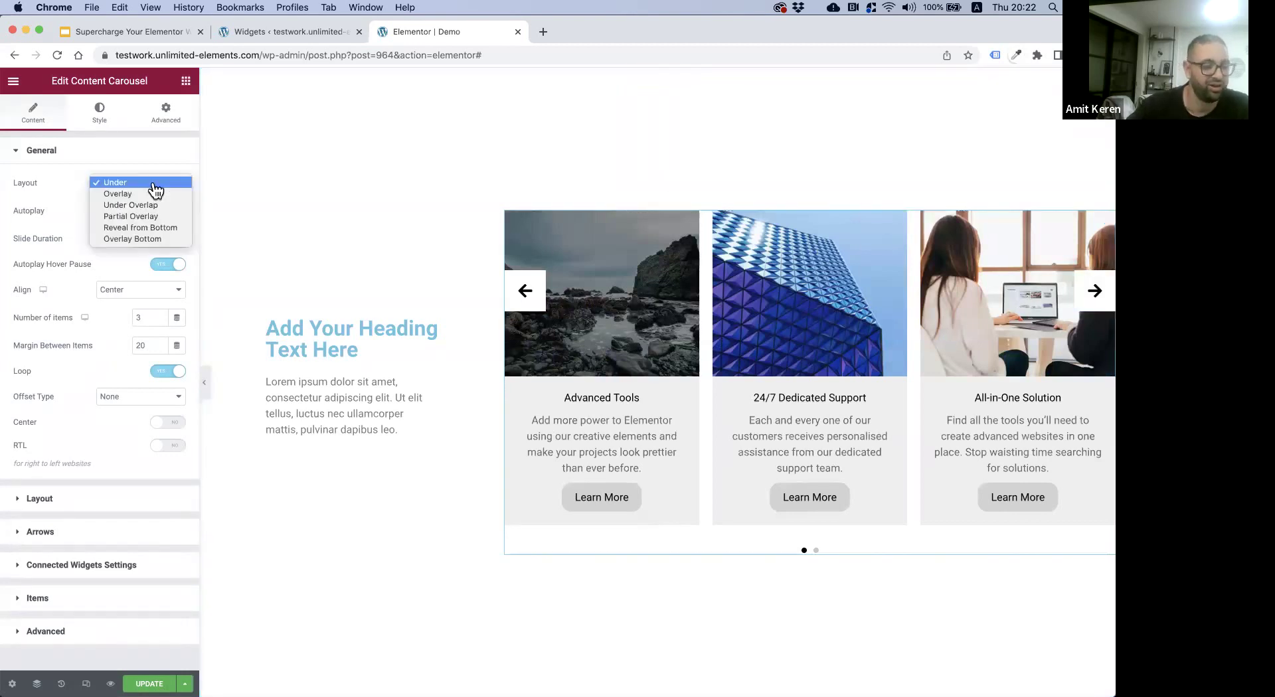
click(67, 186)
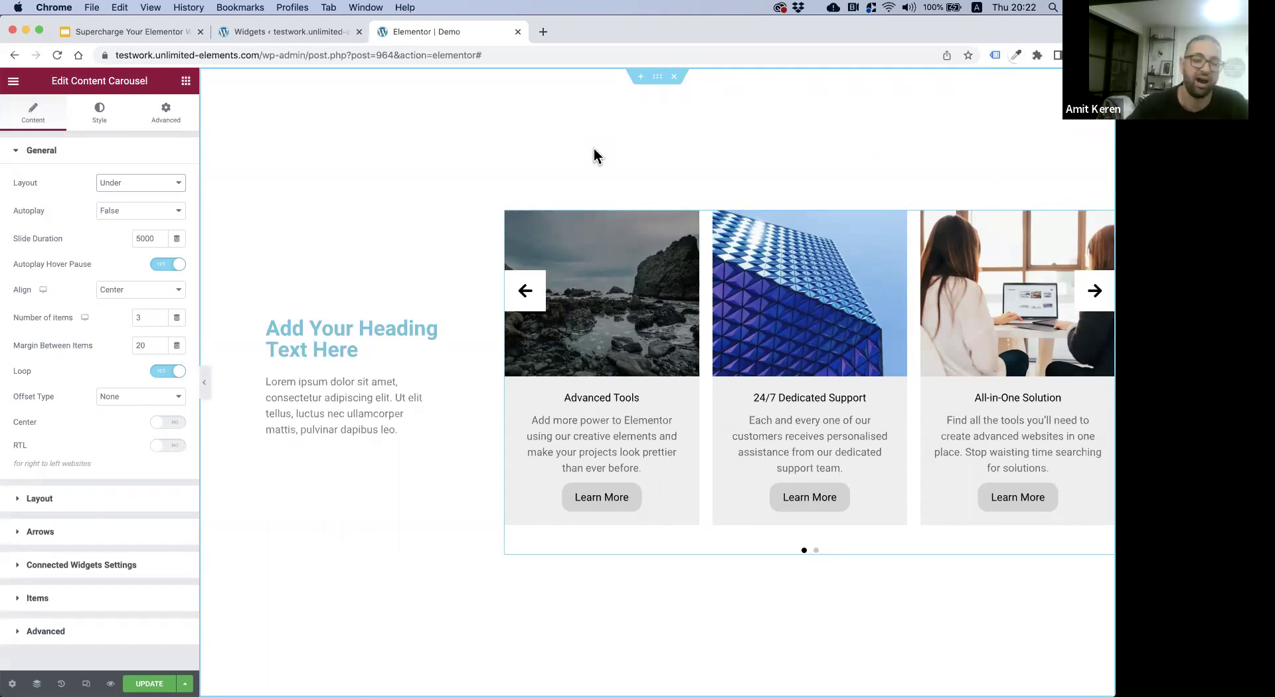
- Set the carousel's offset type to Right with an offset of 80 px, and advance through the items to check it
click(141, 396)
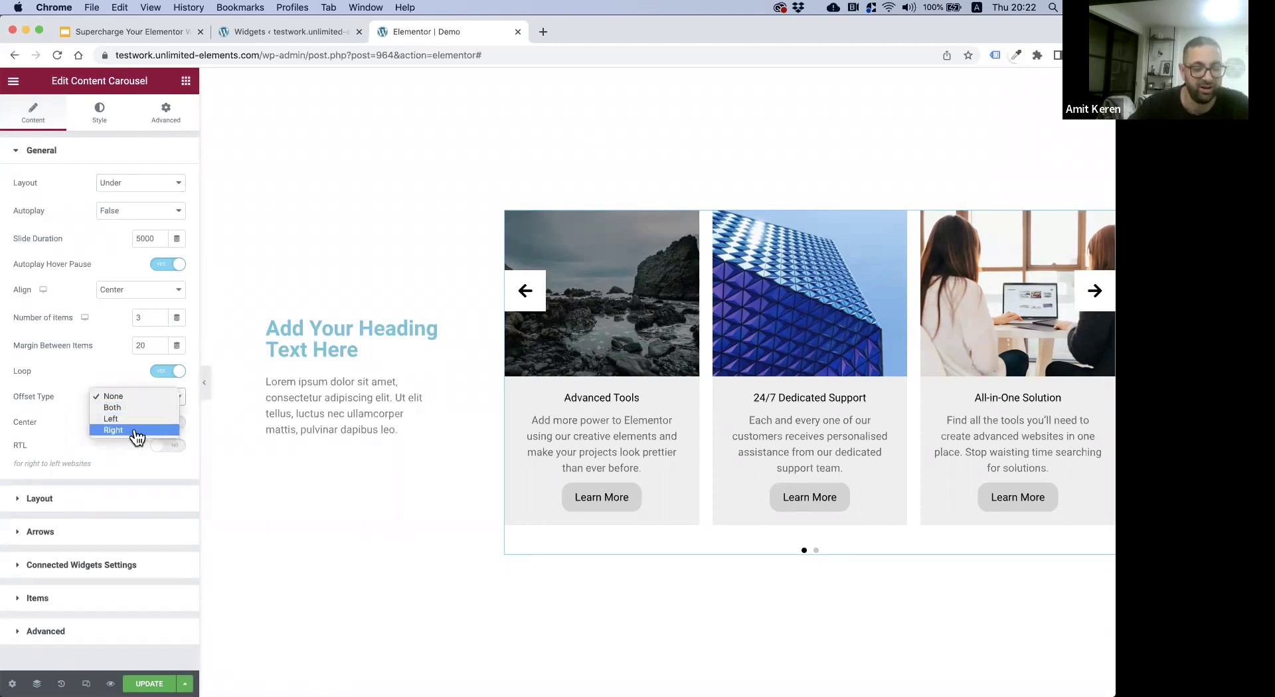
click(135, 432)
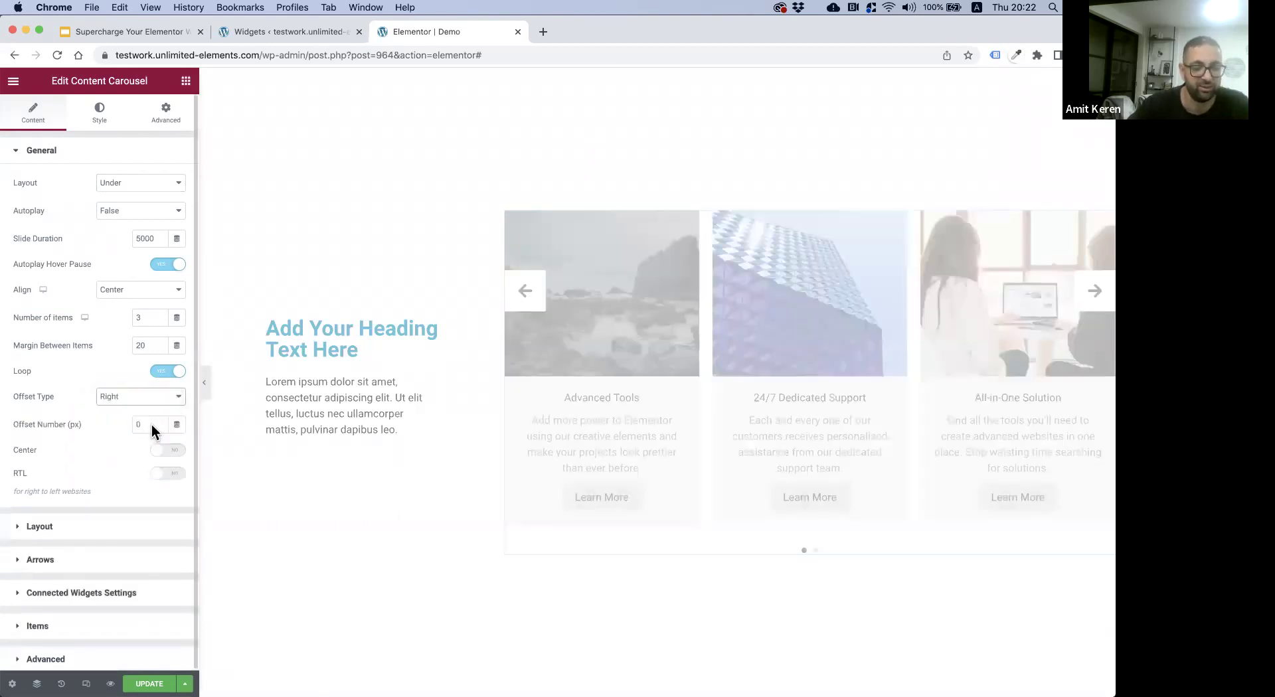
click(141, 425)
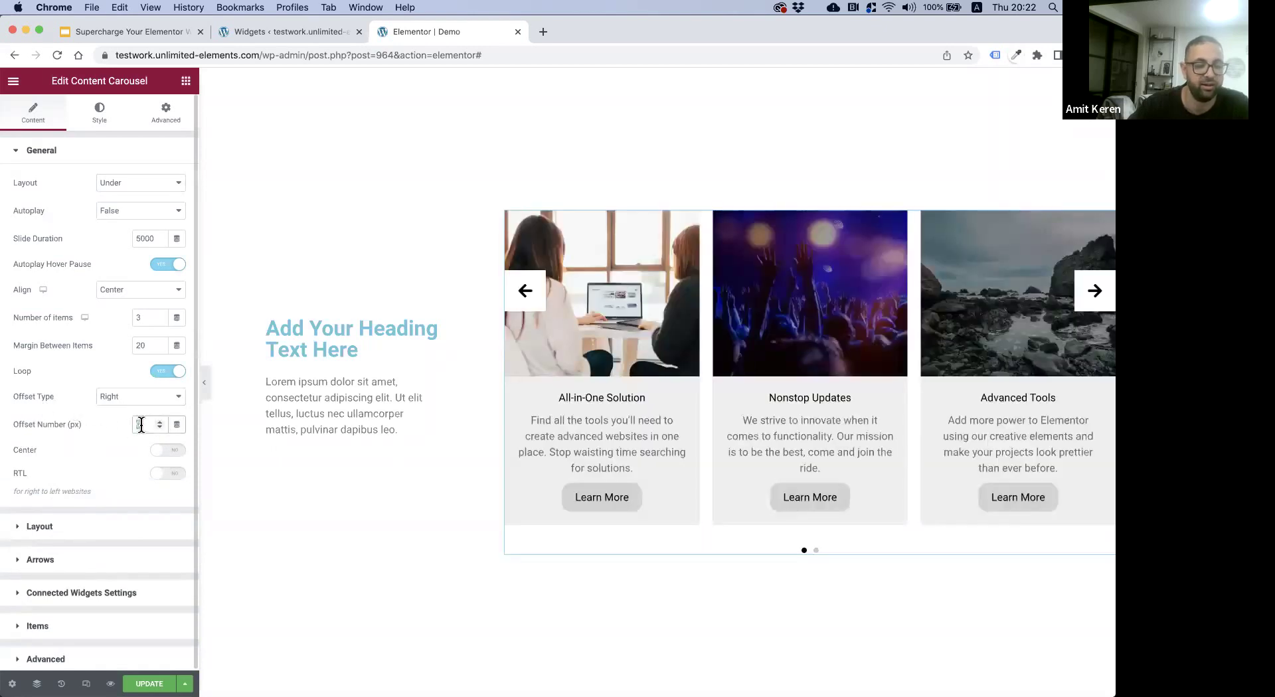
text(80)
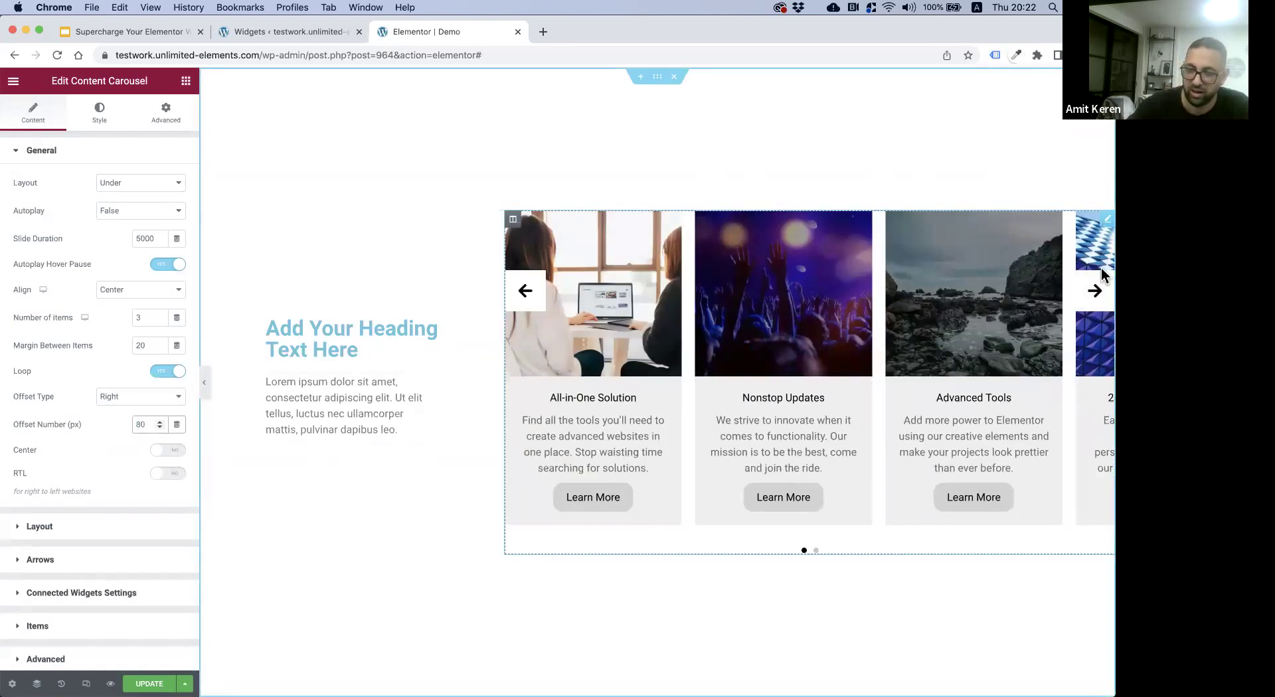
click(1095, 306)
click(1095, 306)
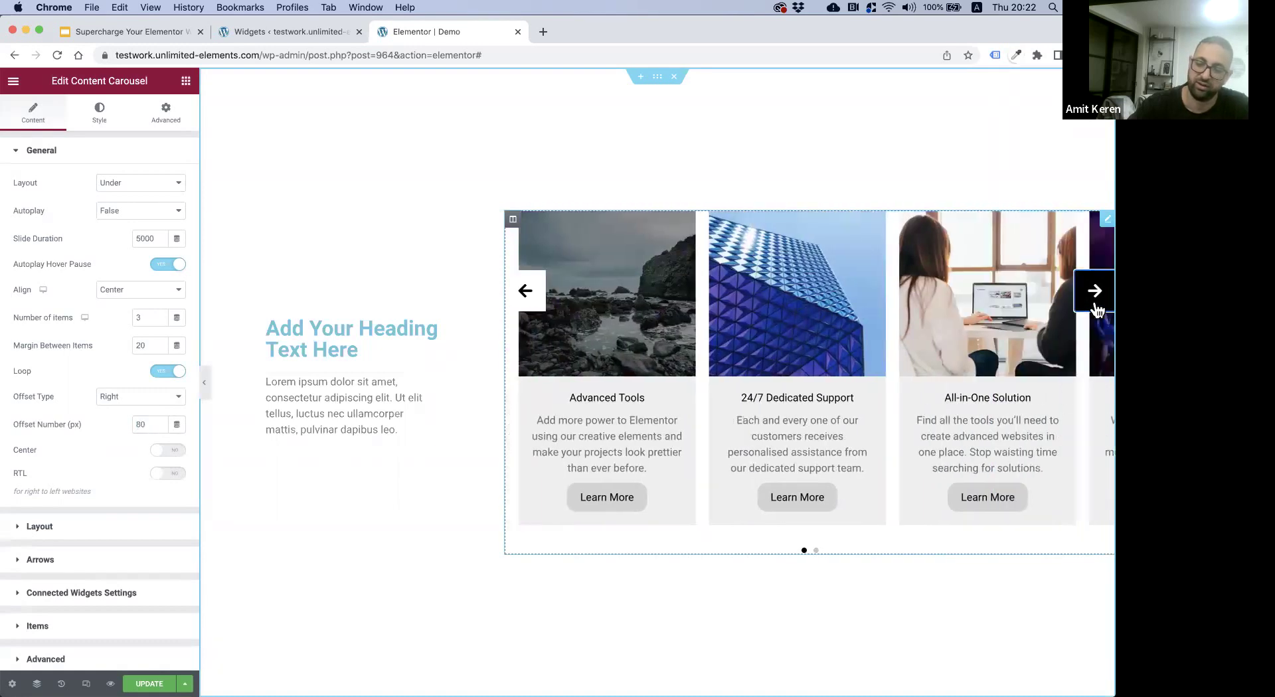
click(1095, 306)
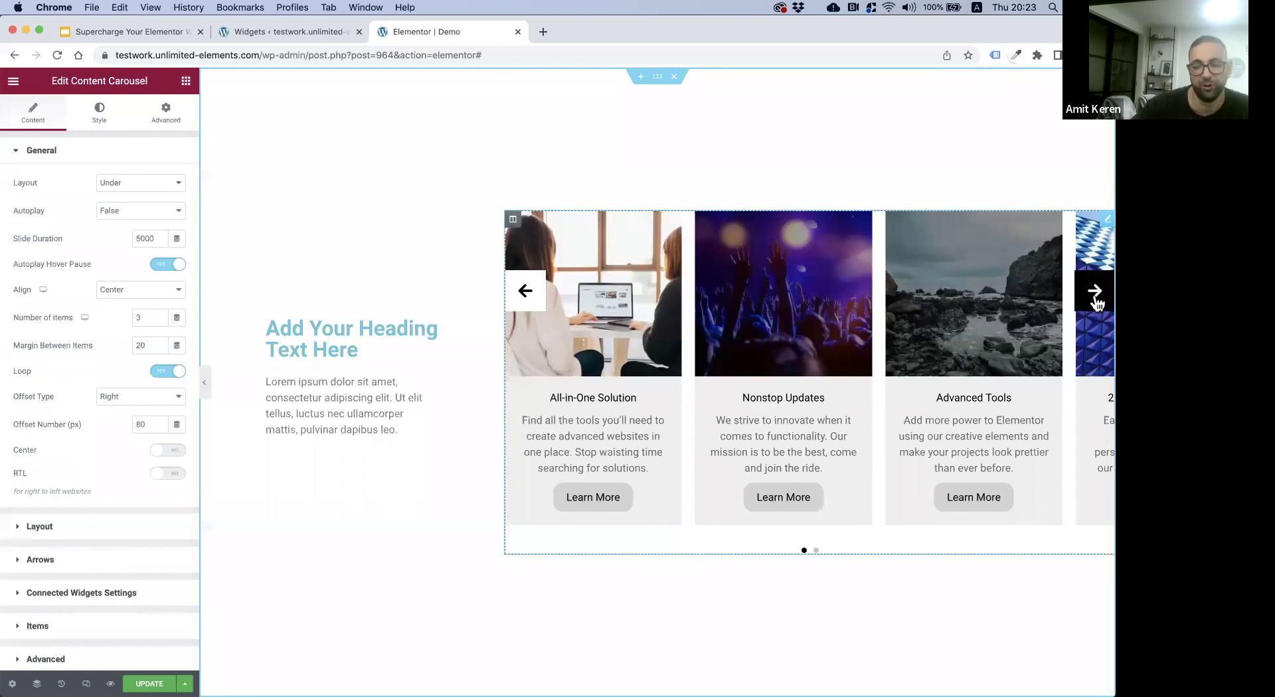
- Turn off Show Title for the carousel items in the widget's Layout settings
click(59, 526)
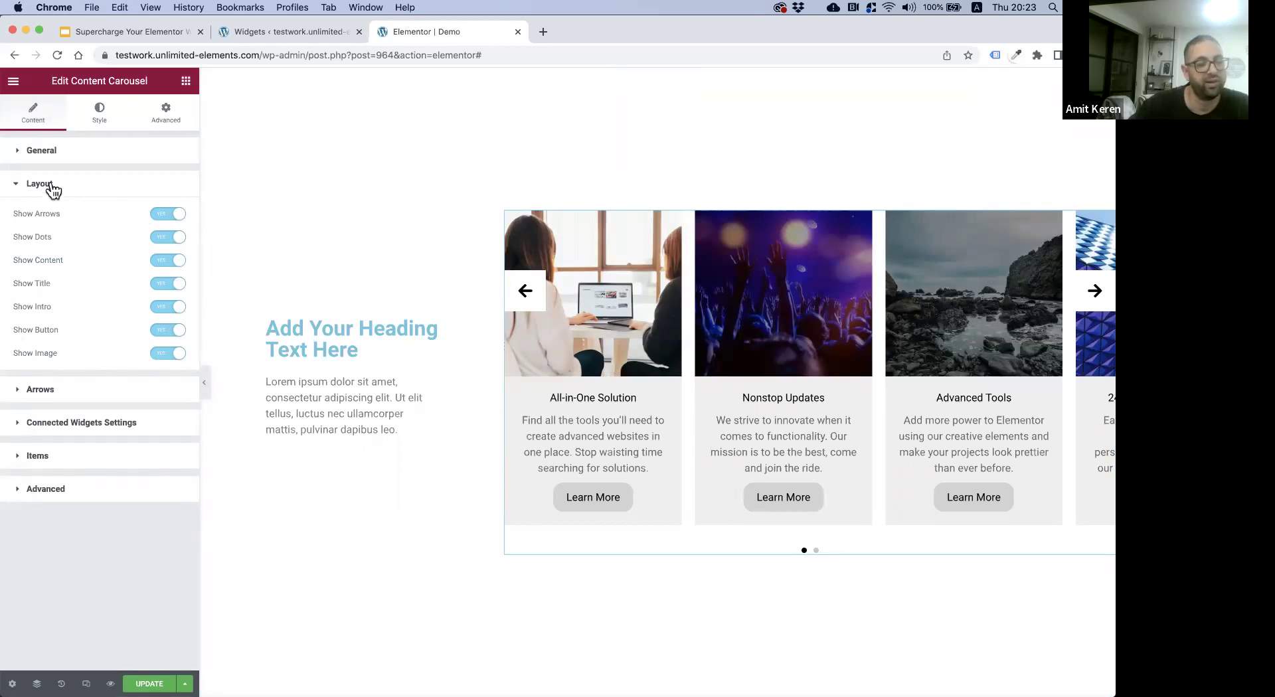
click(42, 160)
click(40, 158)
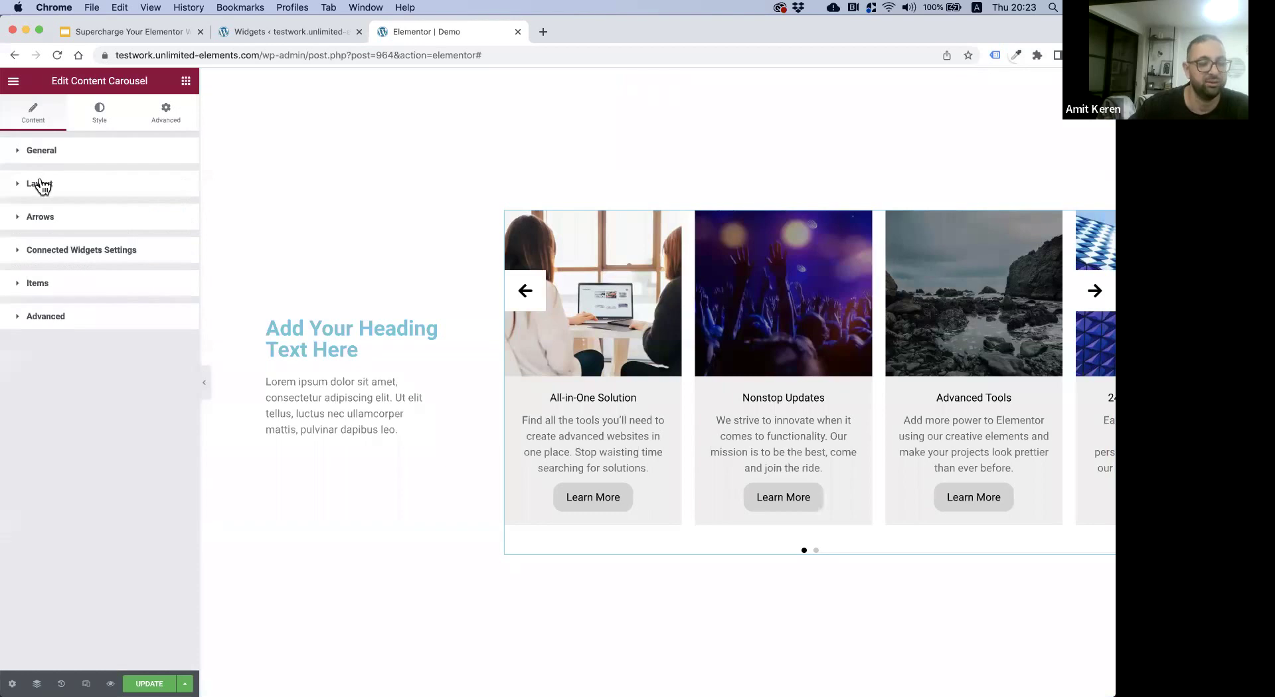
click(40, 183)
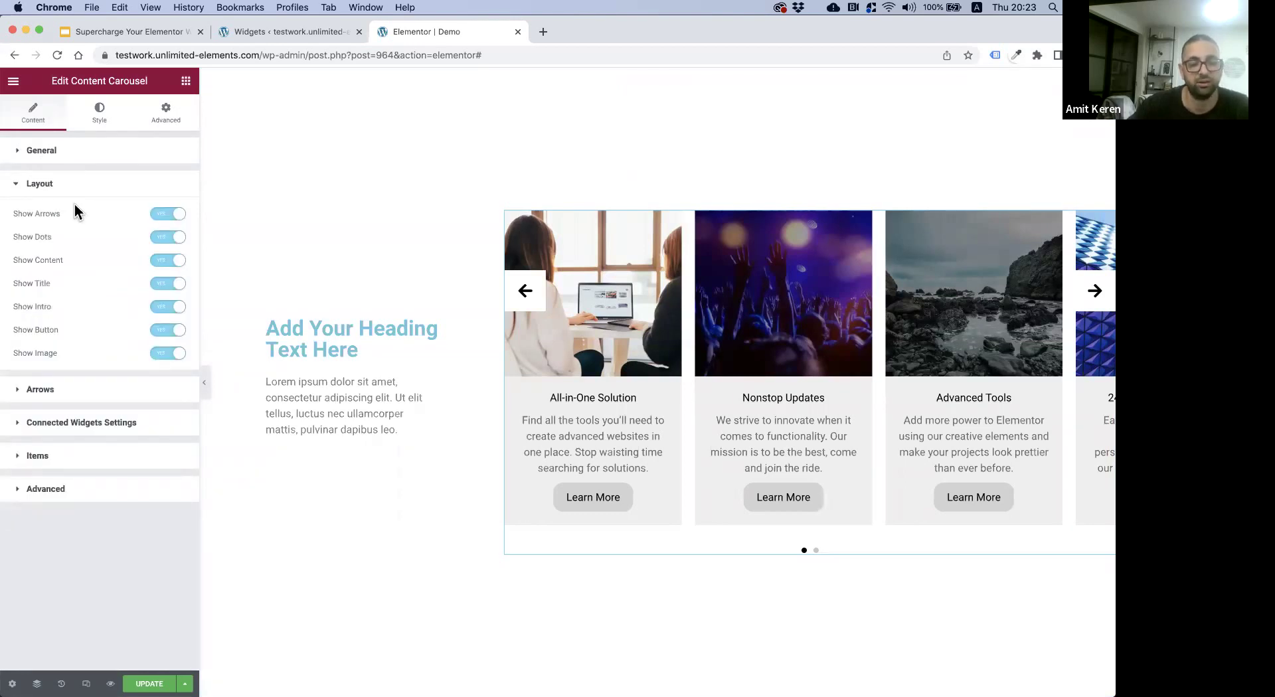
click(170, 290)
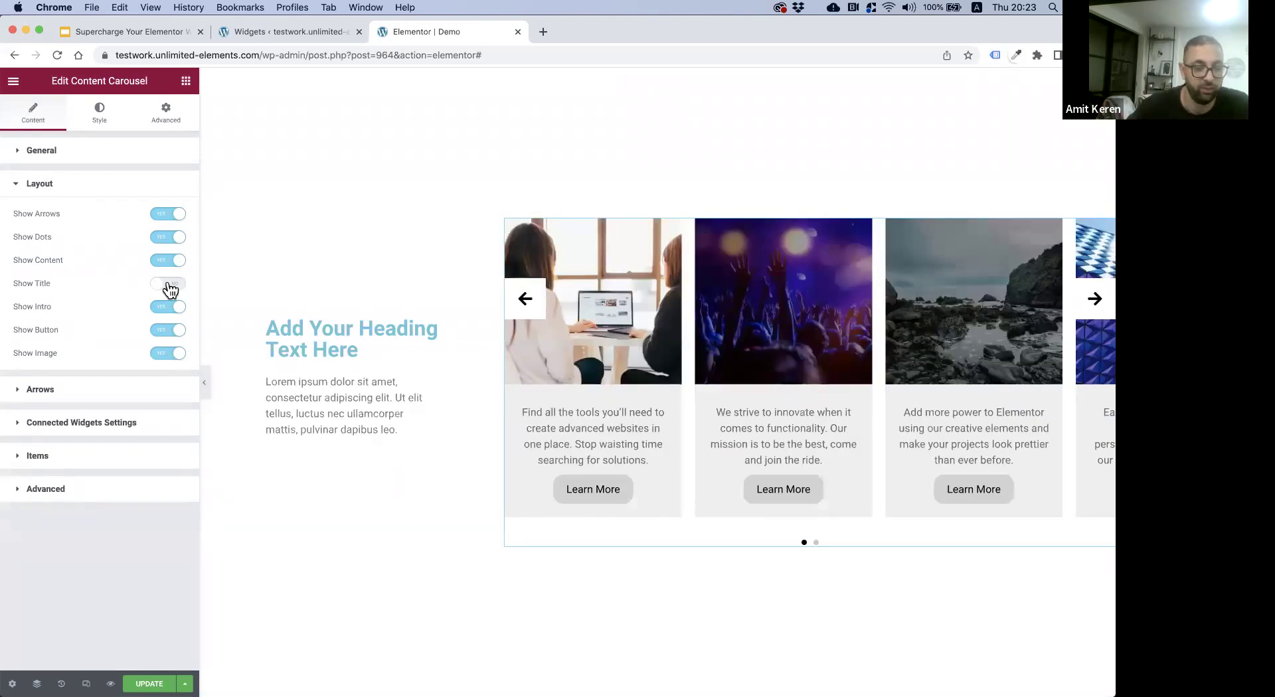
- Turn Show Title back on and turn off Show Arrows in the Content Carousel's Layout settings
click(170, 289)
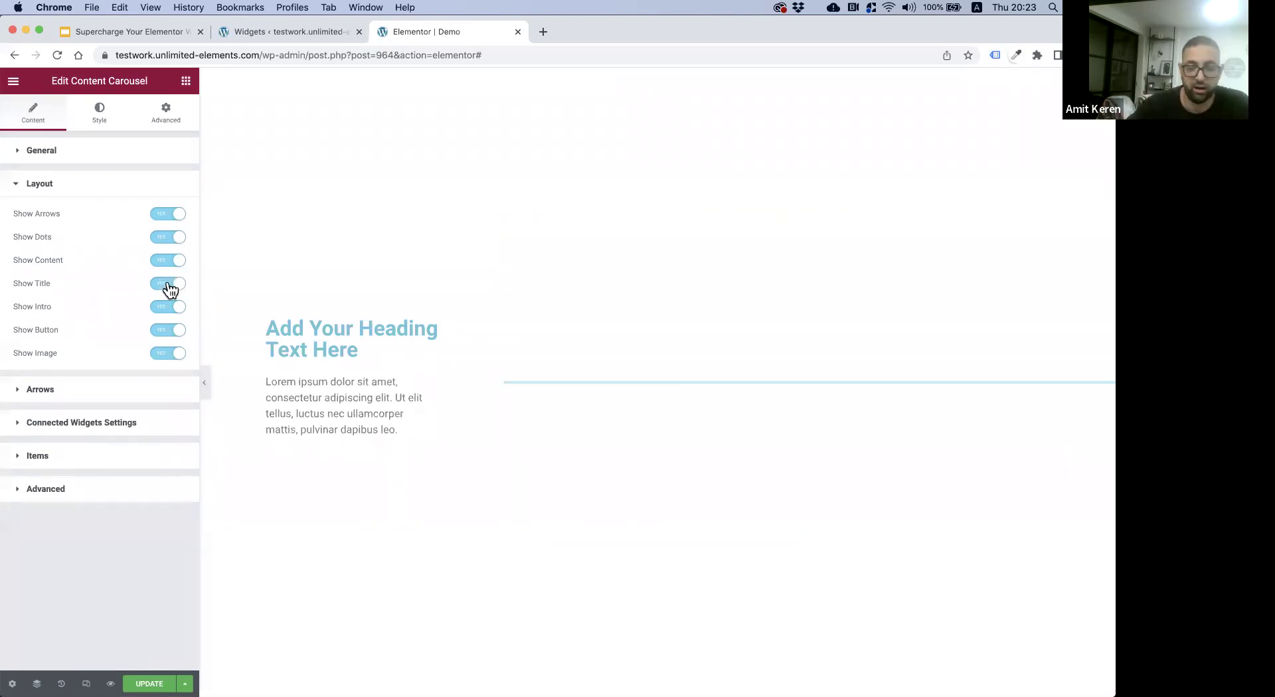
click(170, 213)
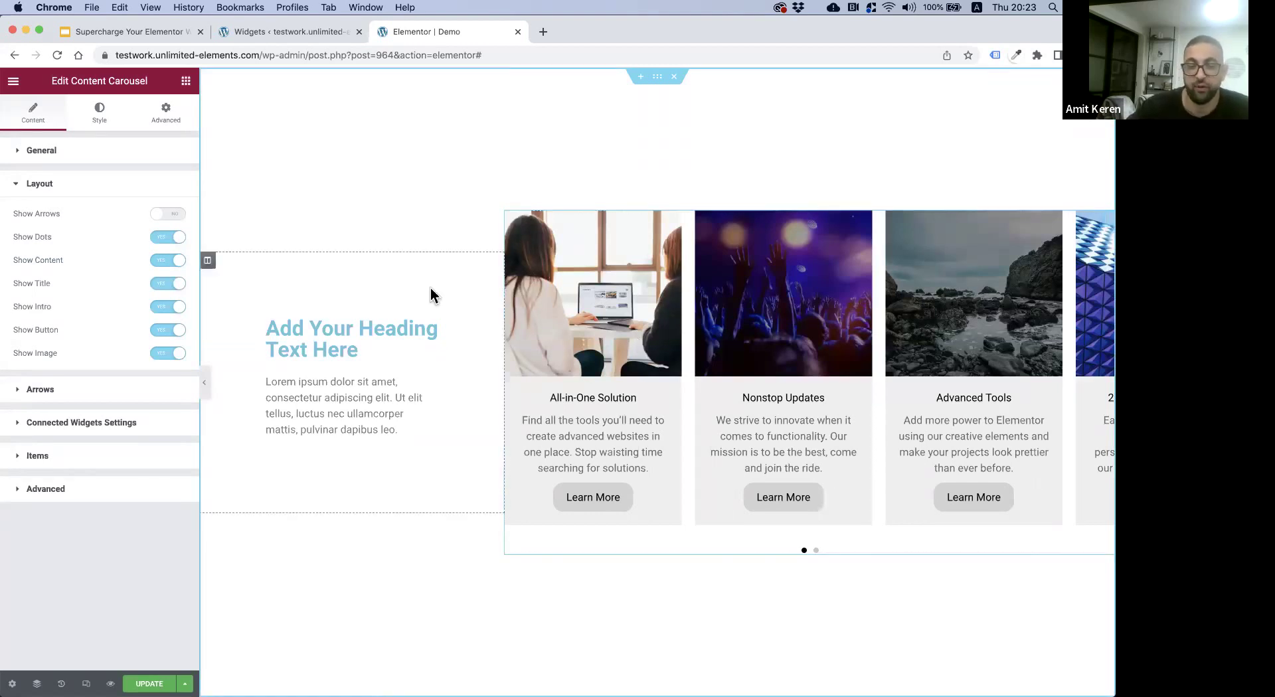
- Enable the carousel's remote connection and turn on Sync in its Connected Widgets Settings
click(98, 429)
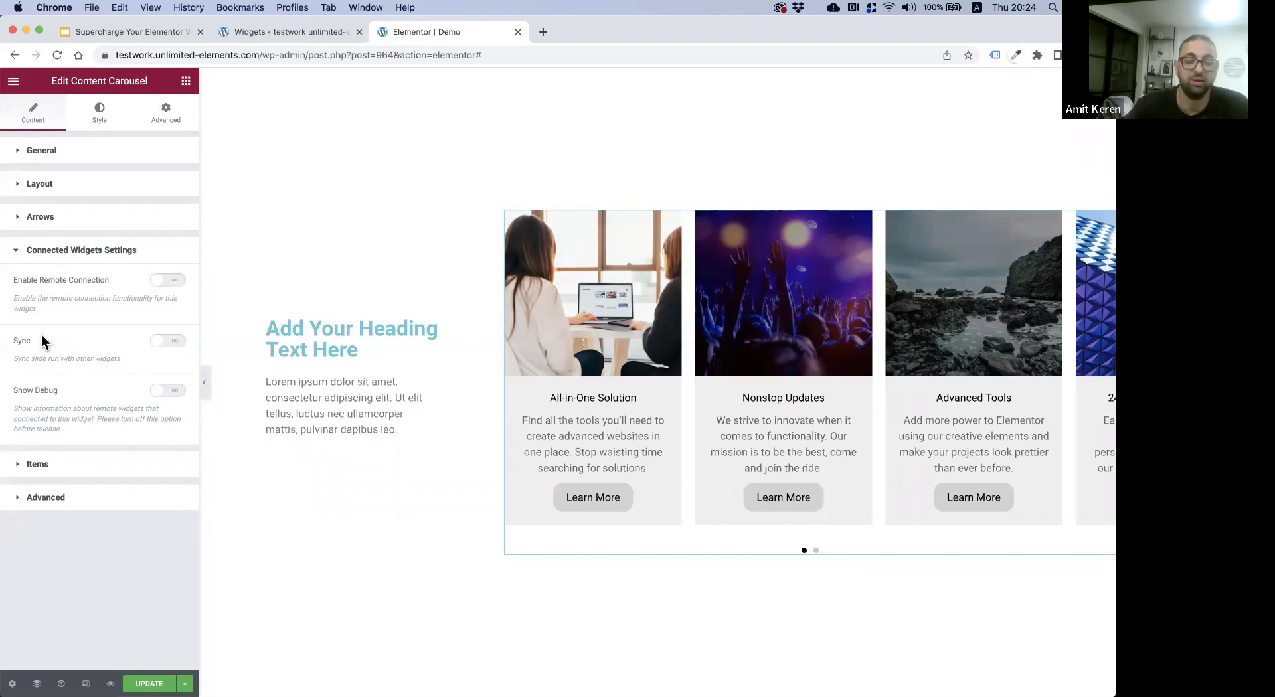
click(167, 280)
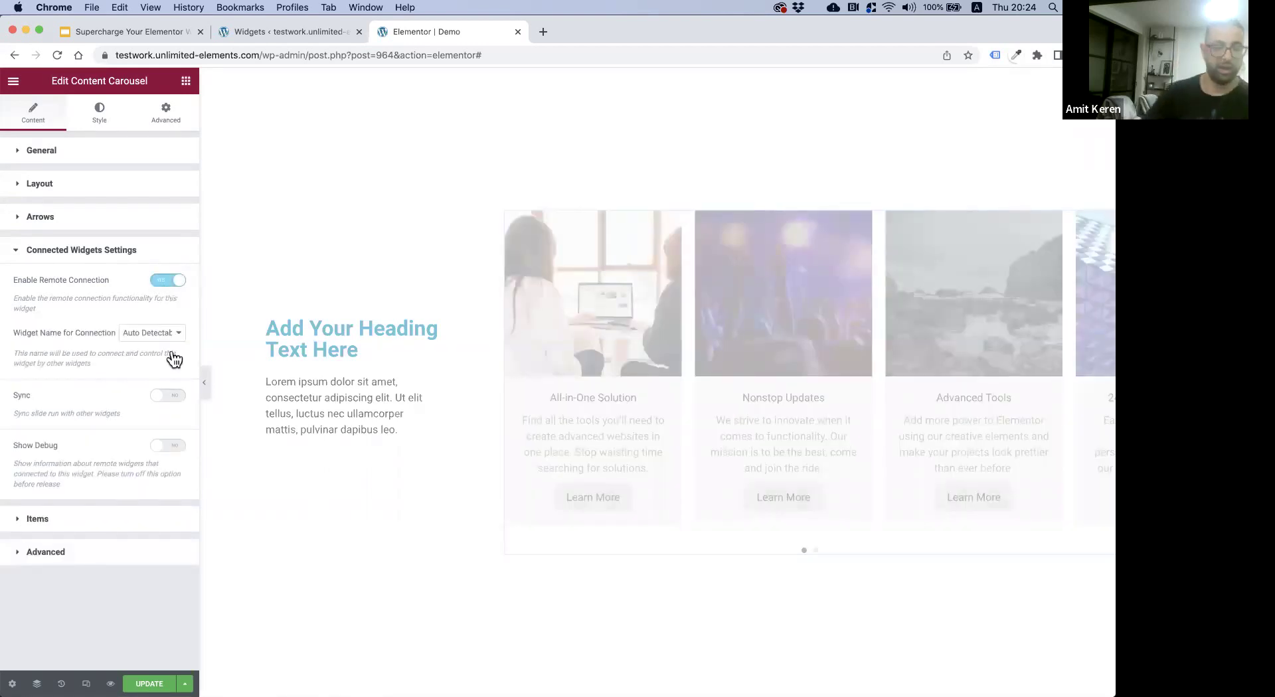
click(171, 398)
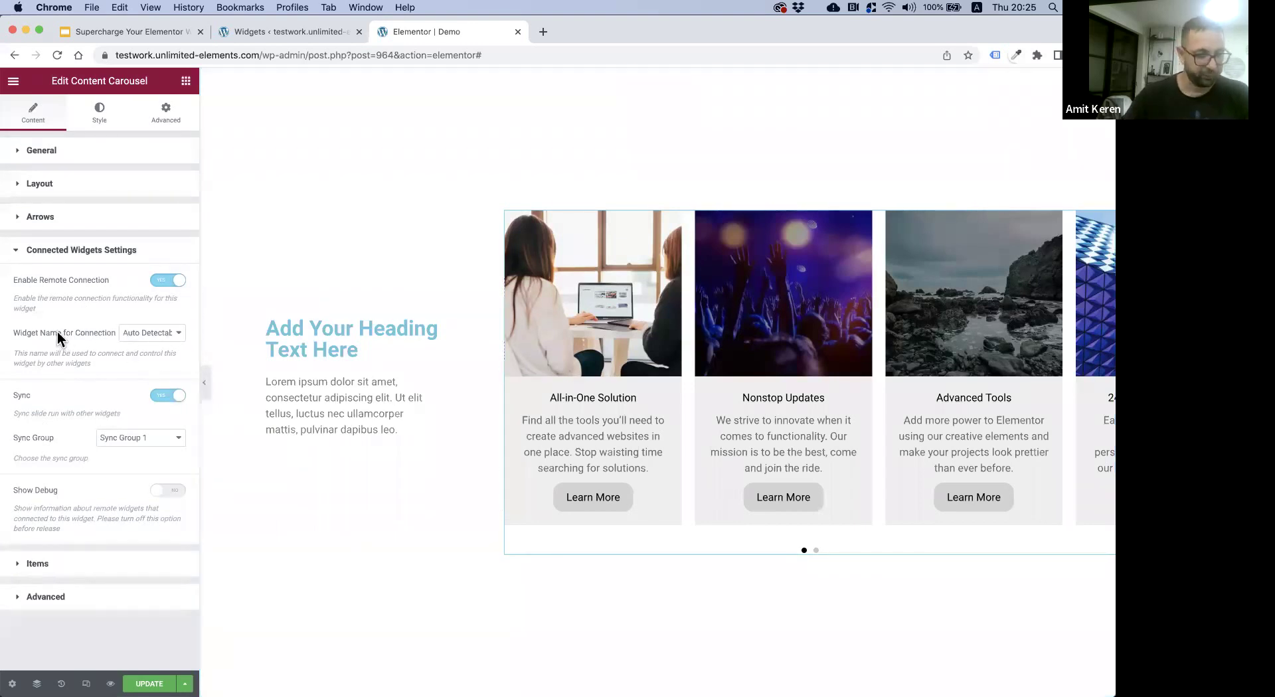
- Search the widgets for arrows and add Remote Arrows below the paragraph in the text column
click(186, 81)
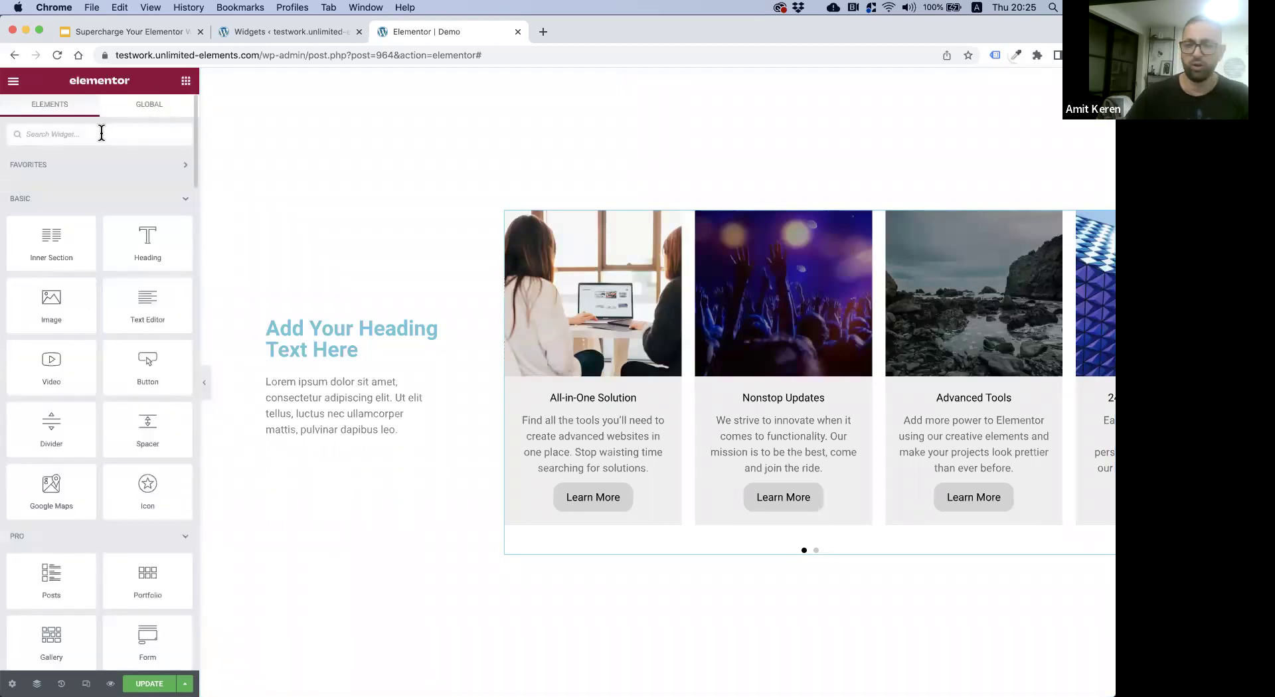
click(102, 133)
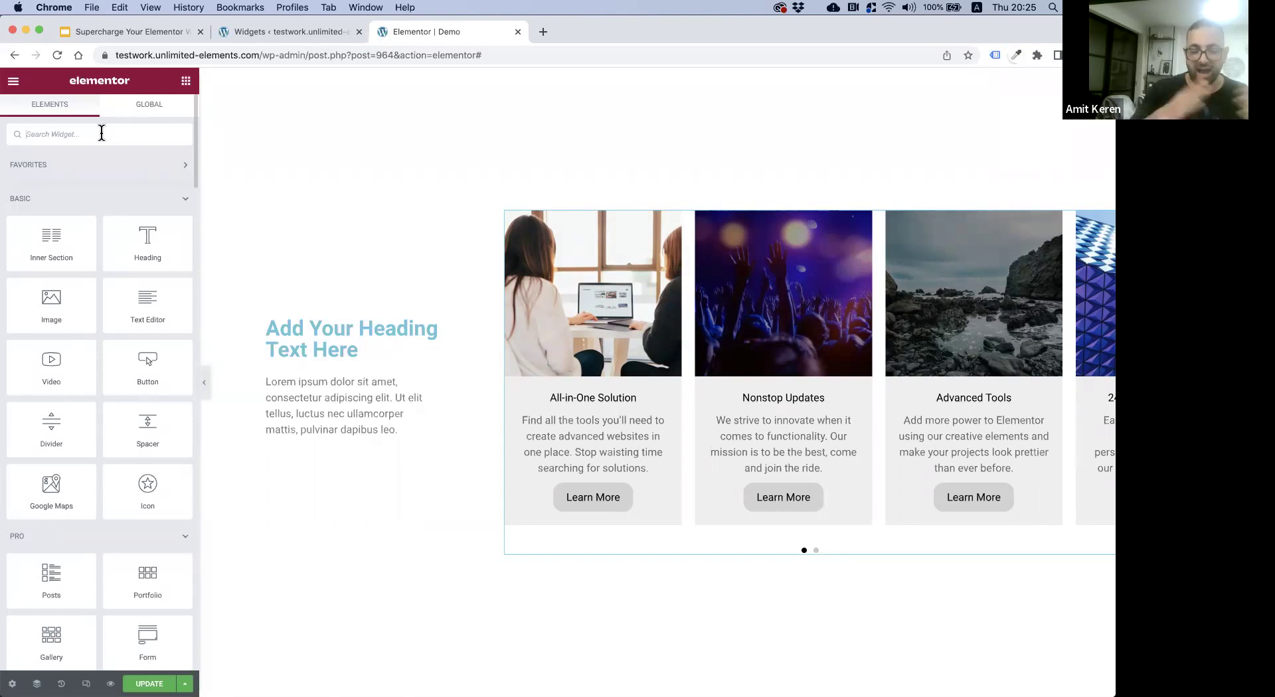
click(101, 133)
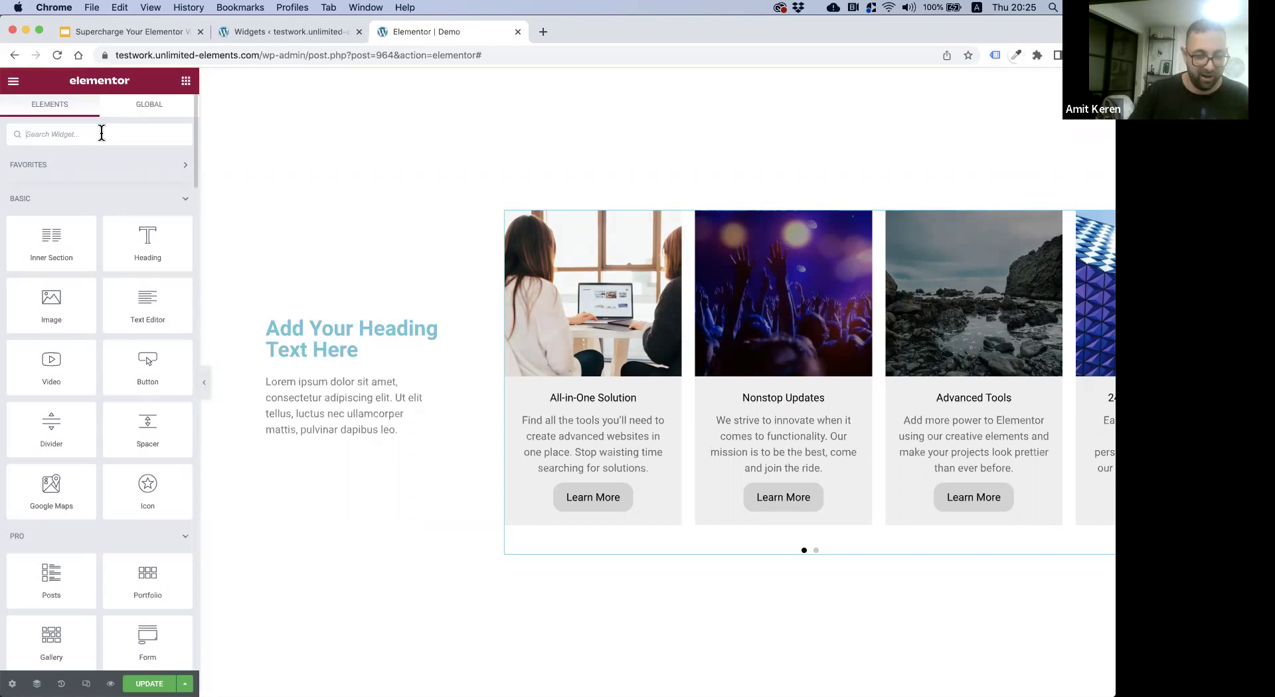
text(arro)
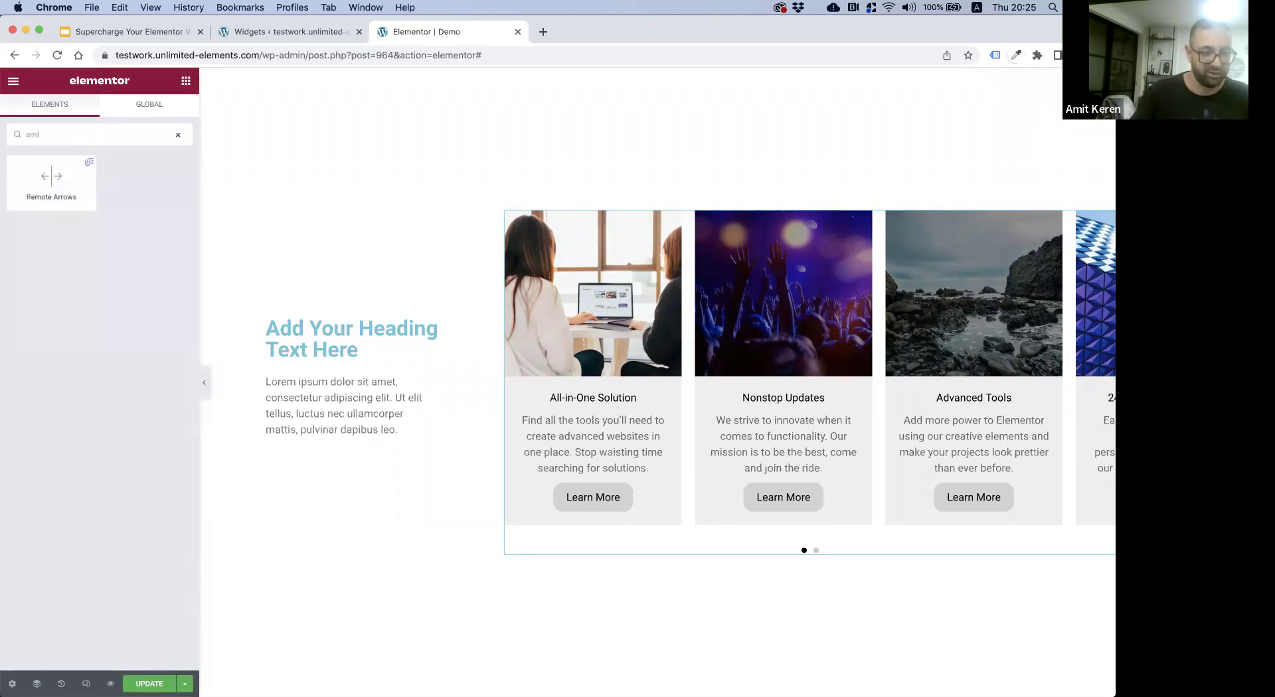
drag(48, 184, 309, 437)
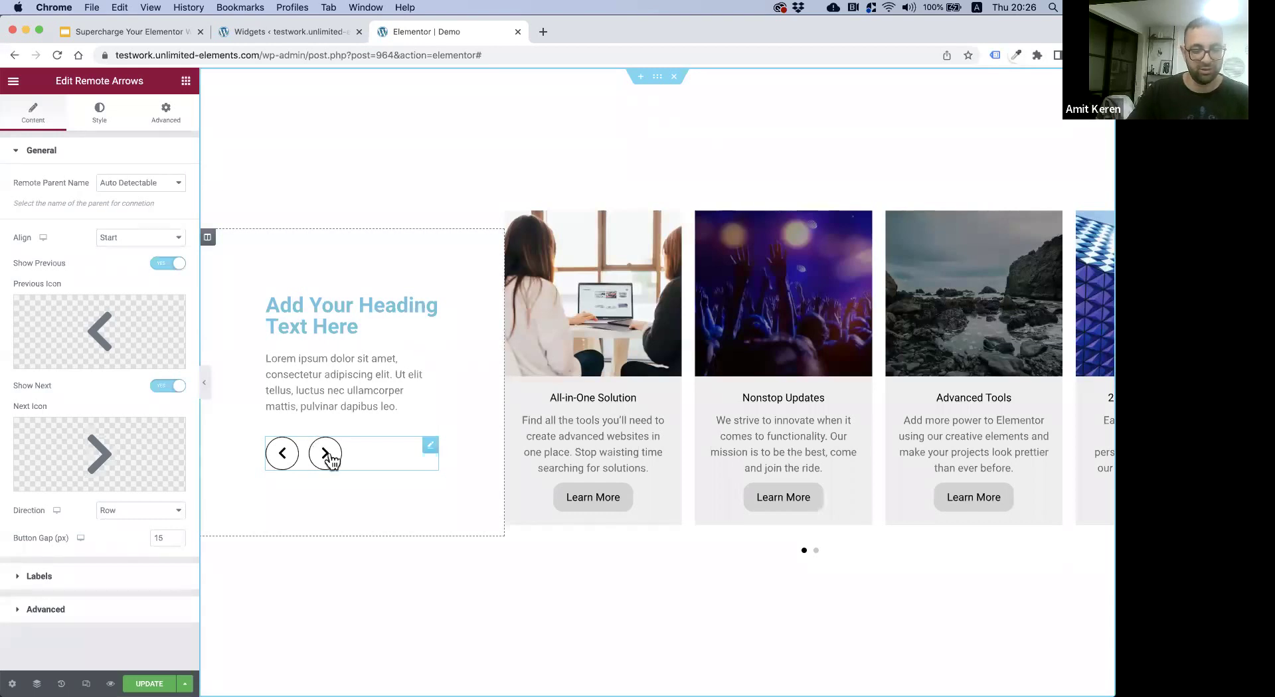
- Advance the carousel through its items with the remote next arrow to test the connection
click(329, 456)
click(327, 454)
click(327, 454)
click(326, 454)
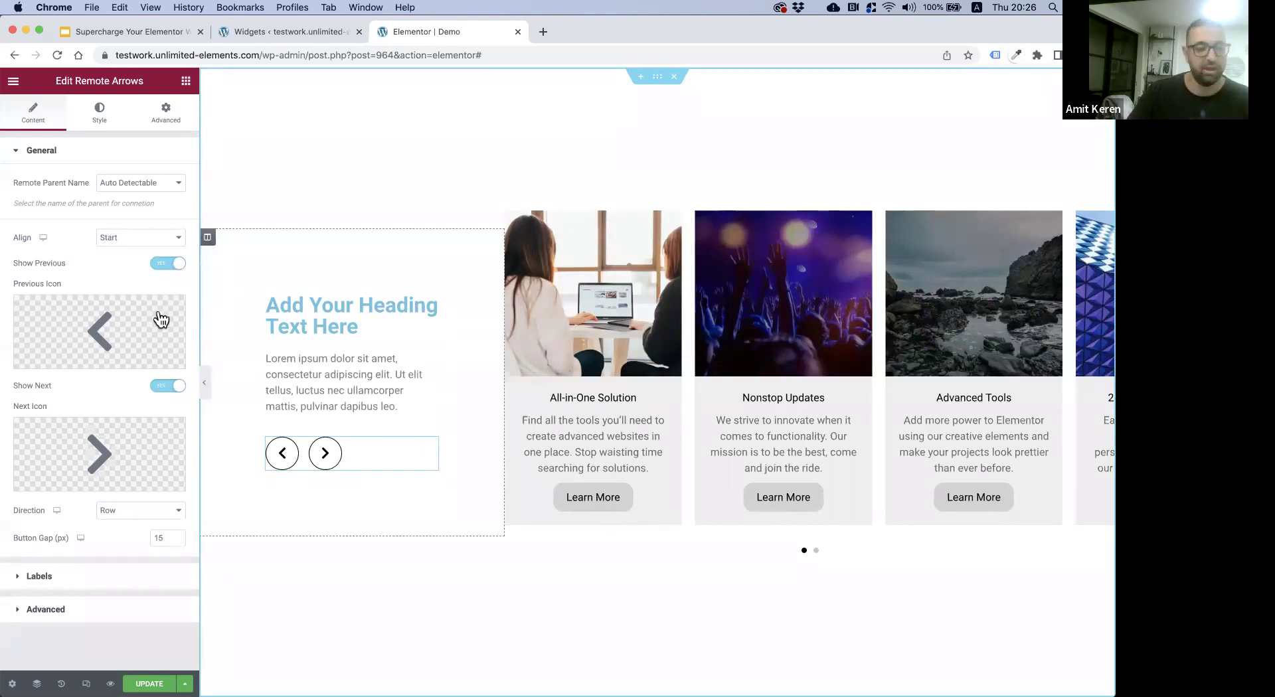
- Turn the Show Next option of the Remote Arrows off and back on
click(172, 387)
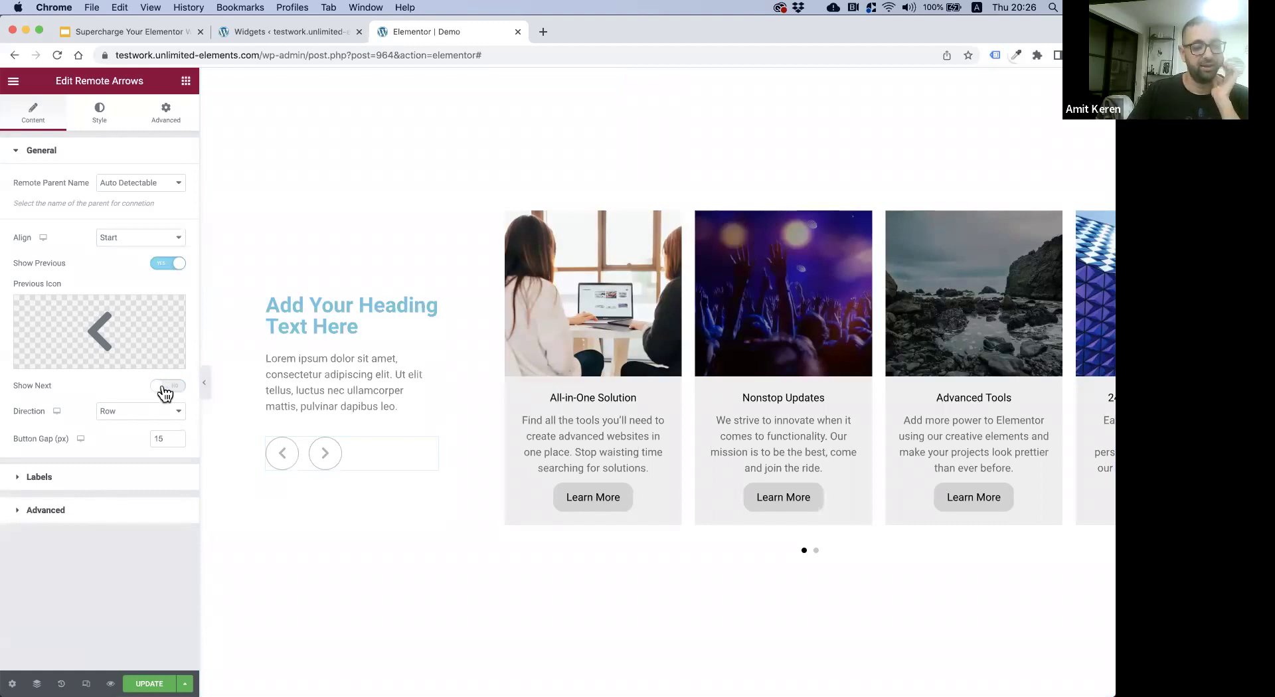
click(167, 387)
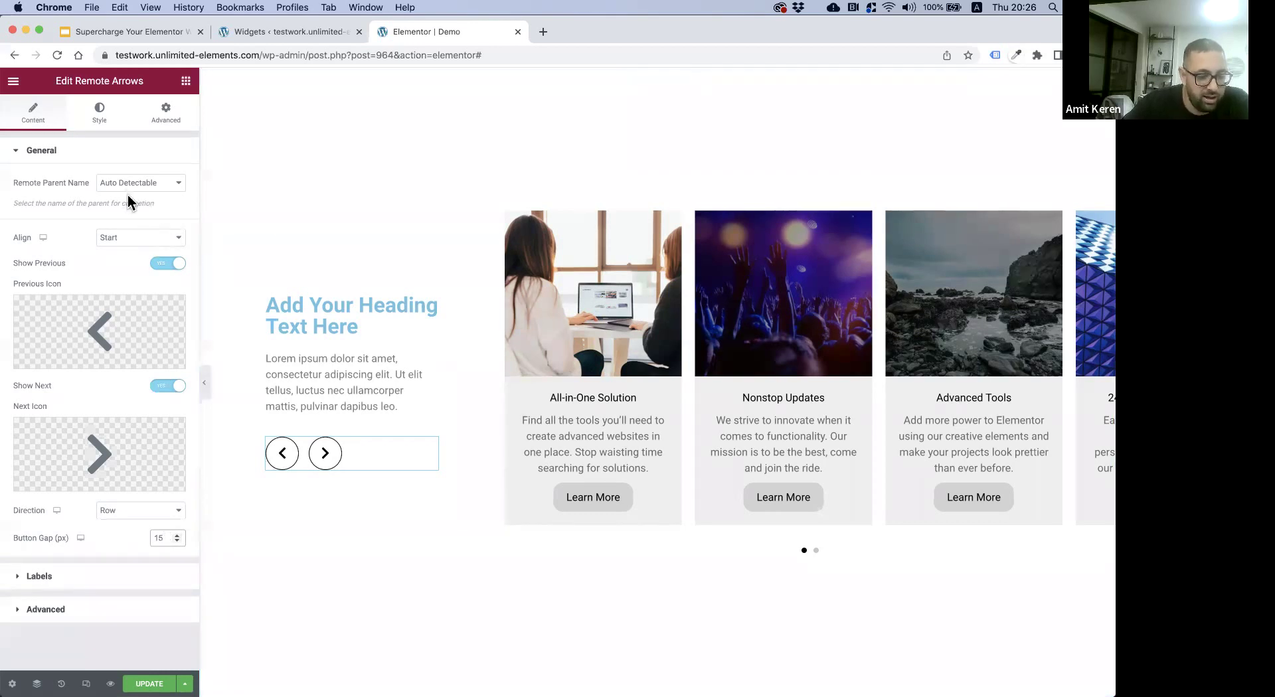
- Search the widgets for the remote counter and add Remote Counter above the heading in the text column
click(186, 80)
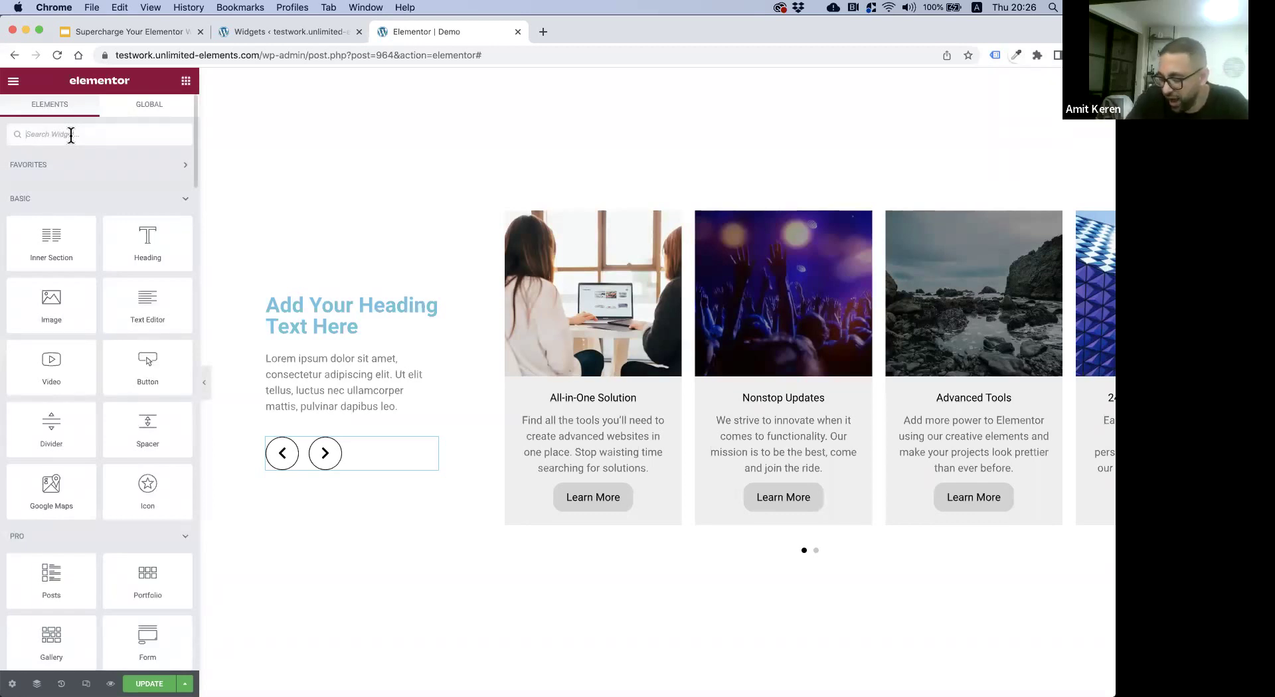
text(remote coun)
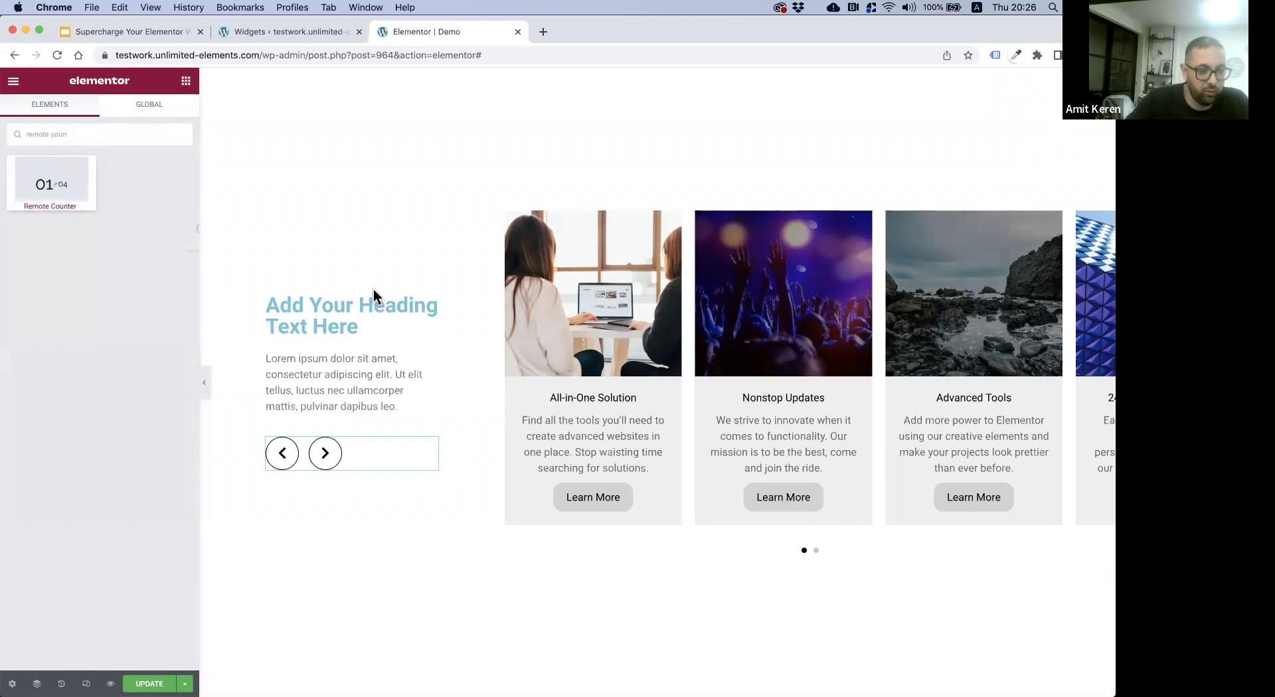
drag(373, 295, 323, 295)
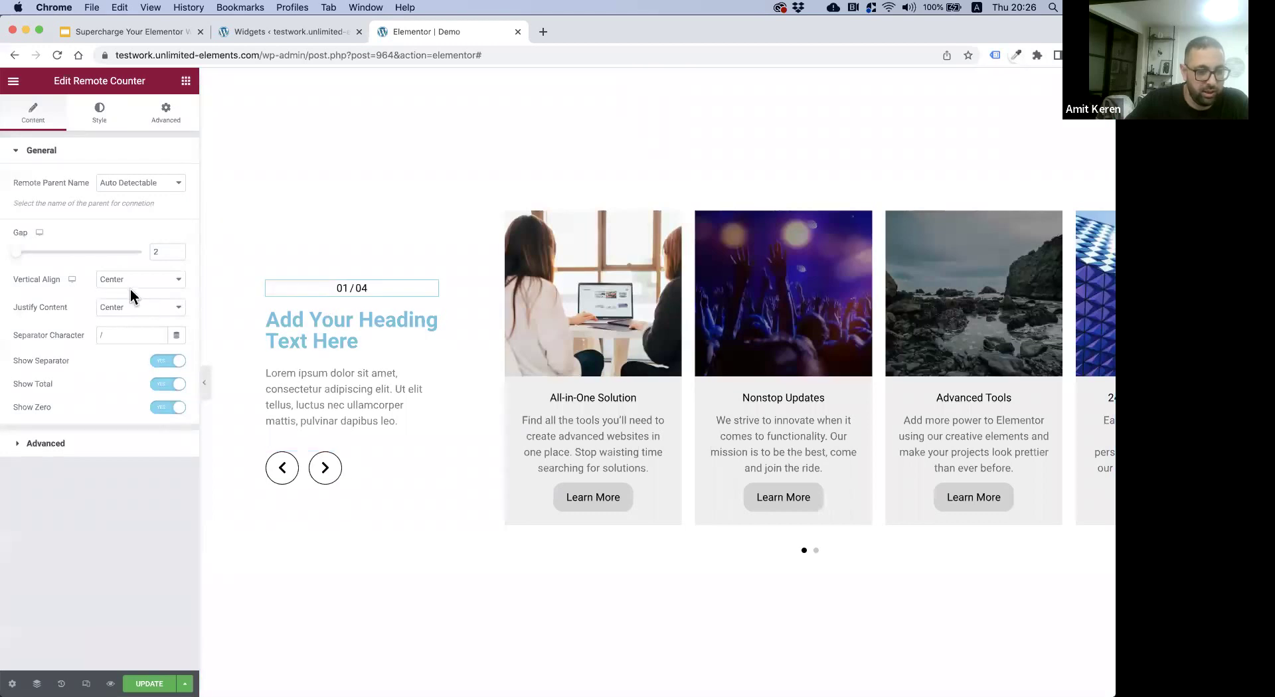
- Set the Remote Counter's Justify Content to Start and its Current Typography size to 42 px
click(127, 308)
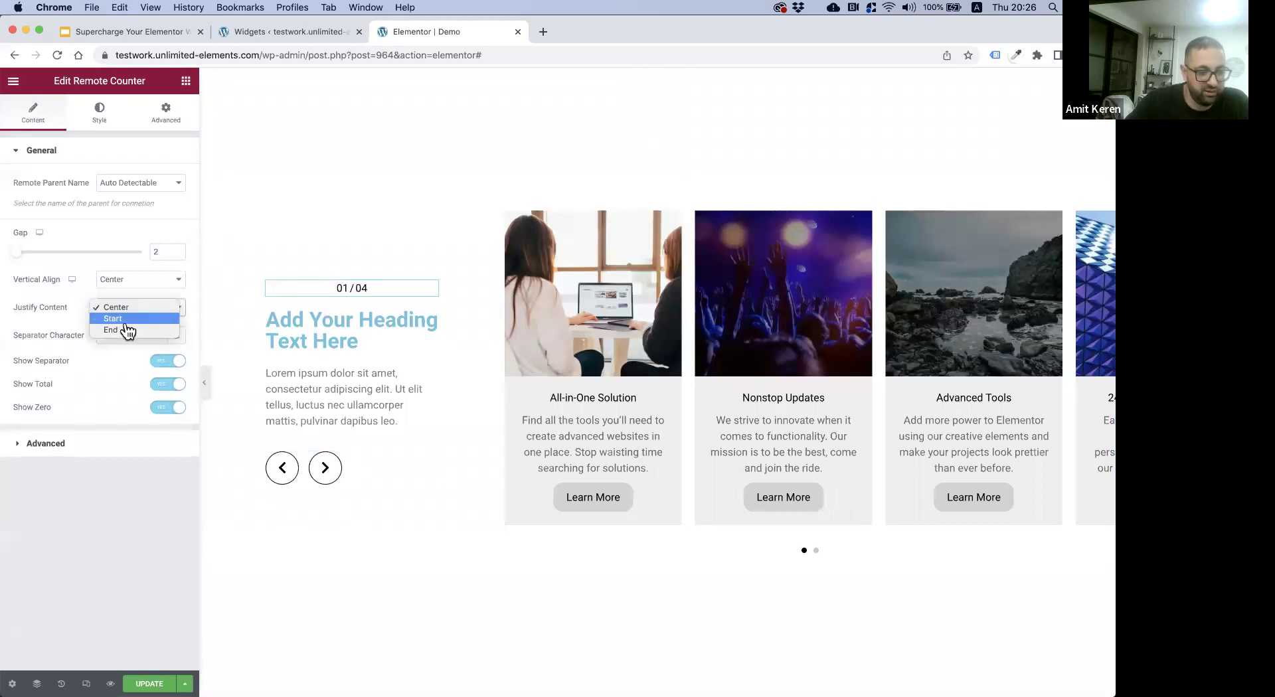
click(123, 320)
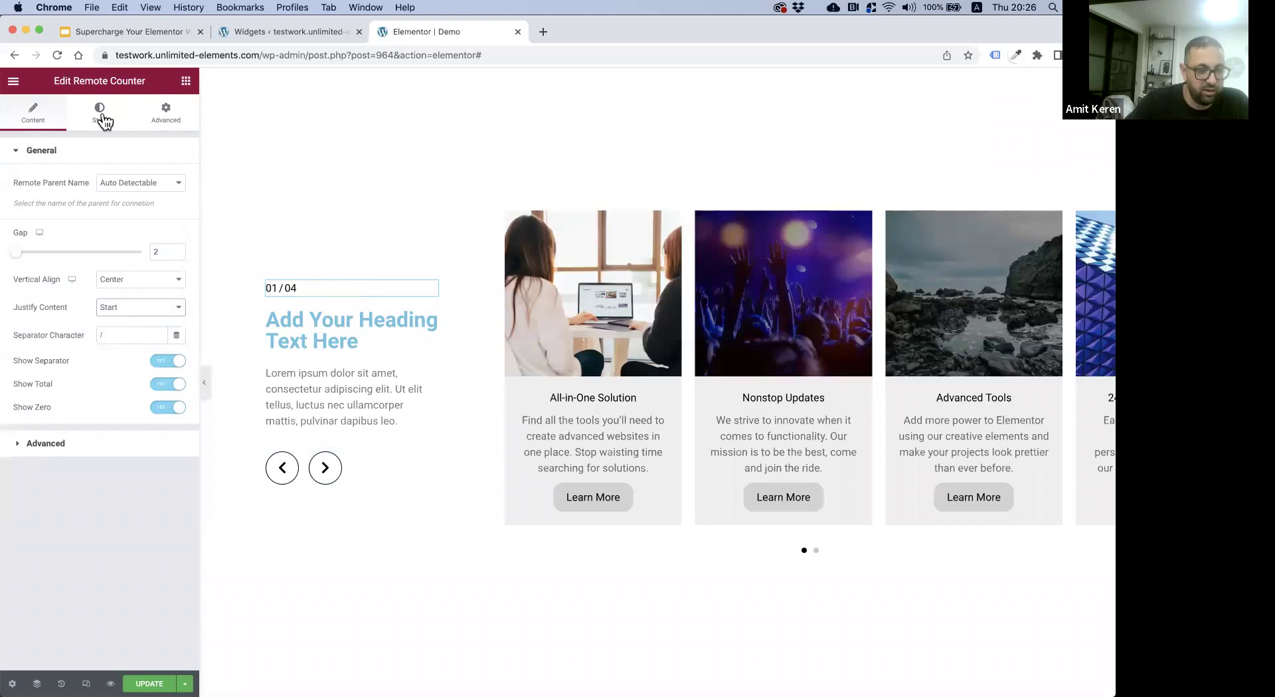
click(100, 112)
click(178, 211)
click(153, 315)
text(42)
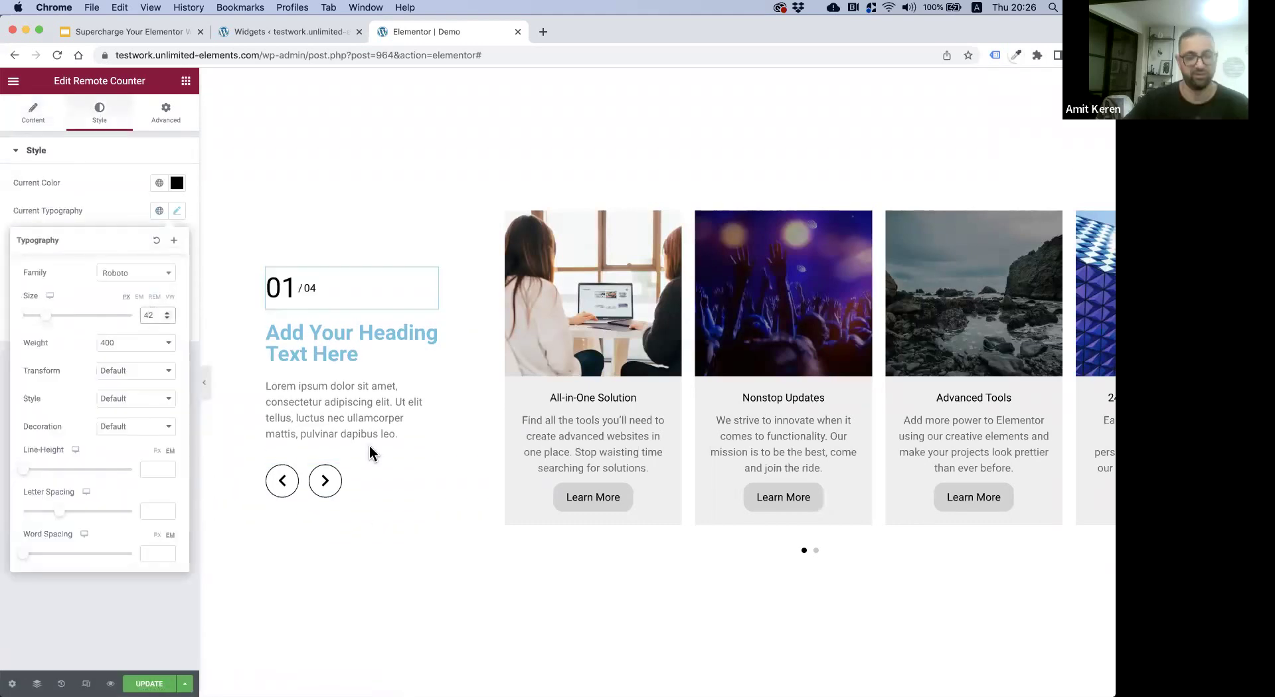
- Advance the carousel repeatedly with the remote next arrow to check that the counter follows the items
click(325, 489)
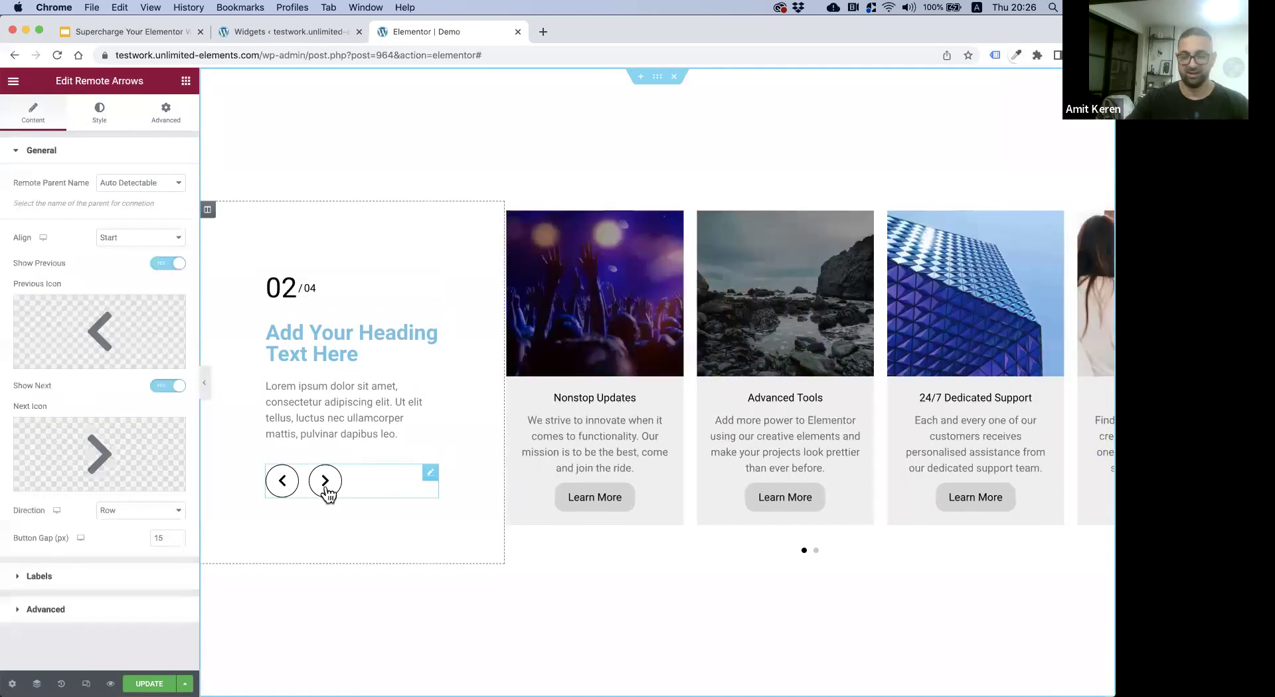
click(326, 488)
click(326, 488)
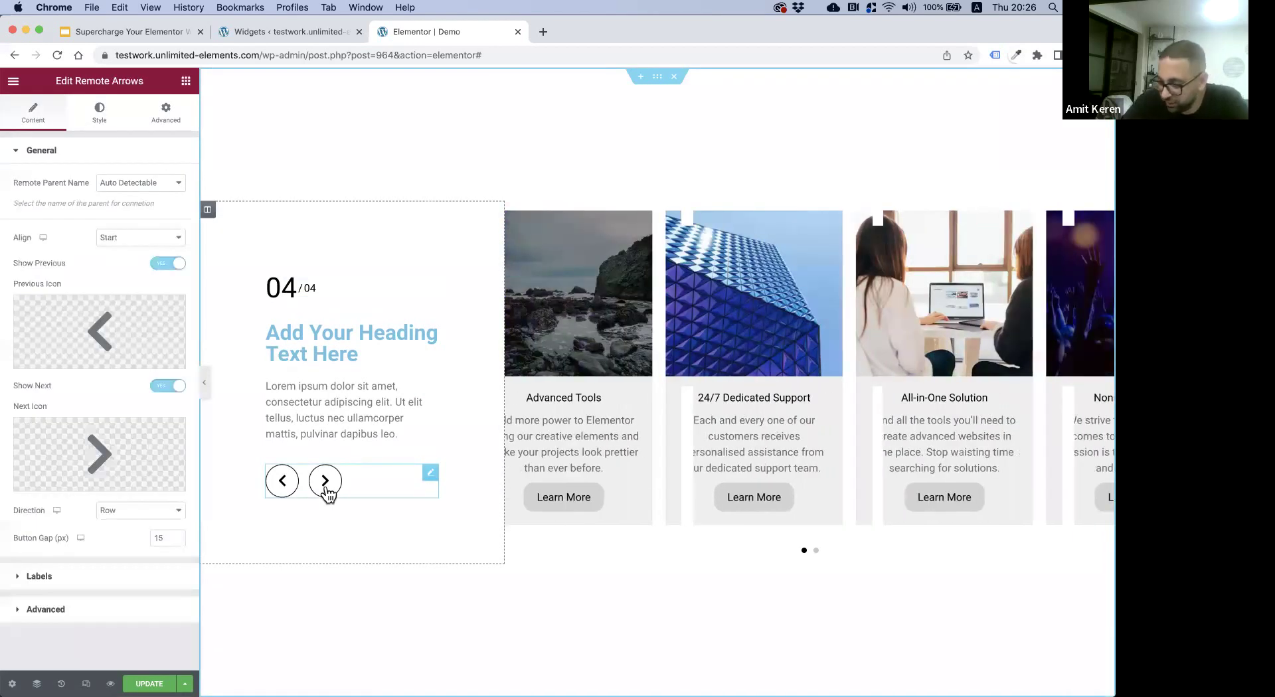
click(325, 489)
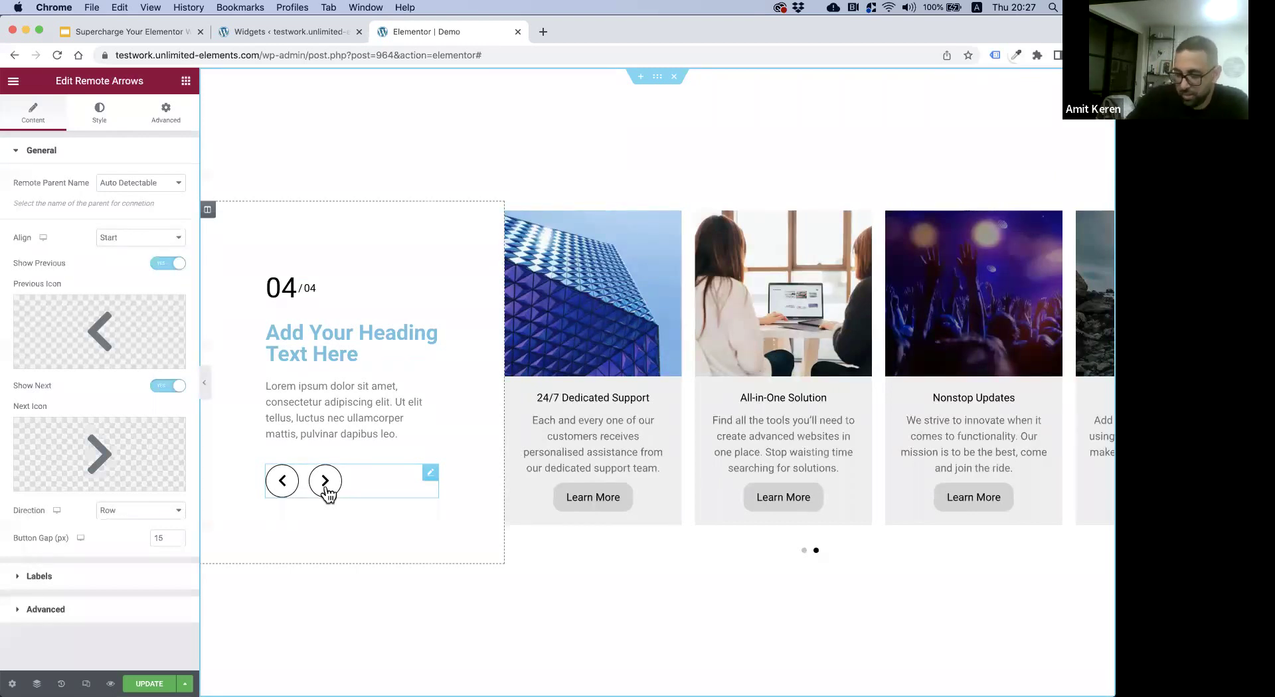
click(326, 482)
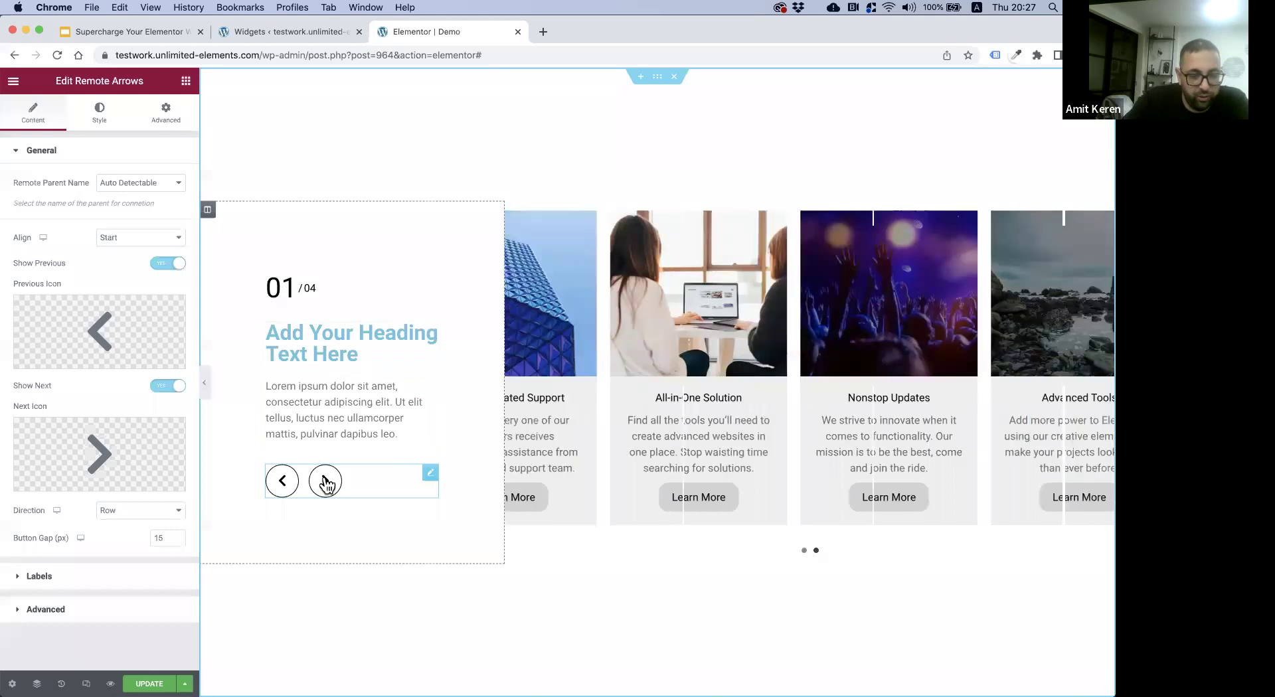
click(325, 482)
click(325, 482)
click(325, 482)
click(325, 482)
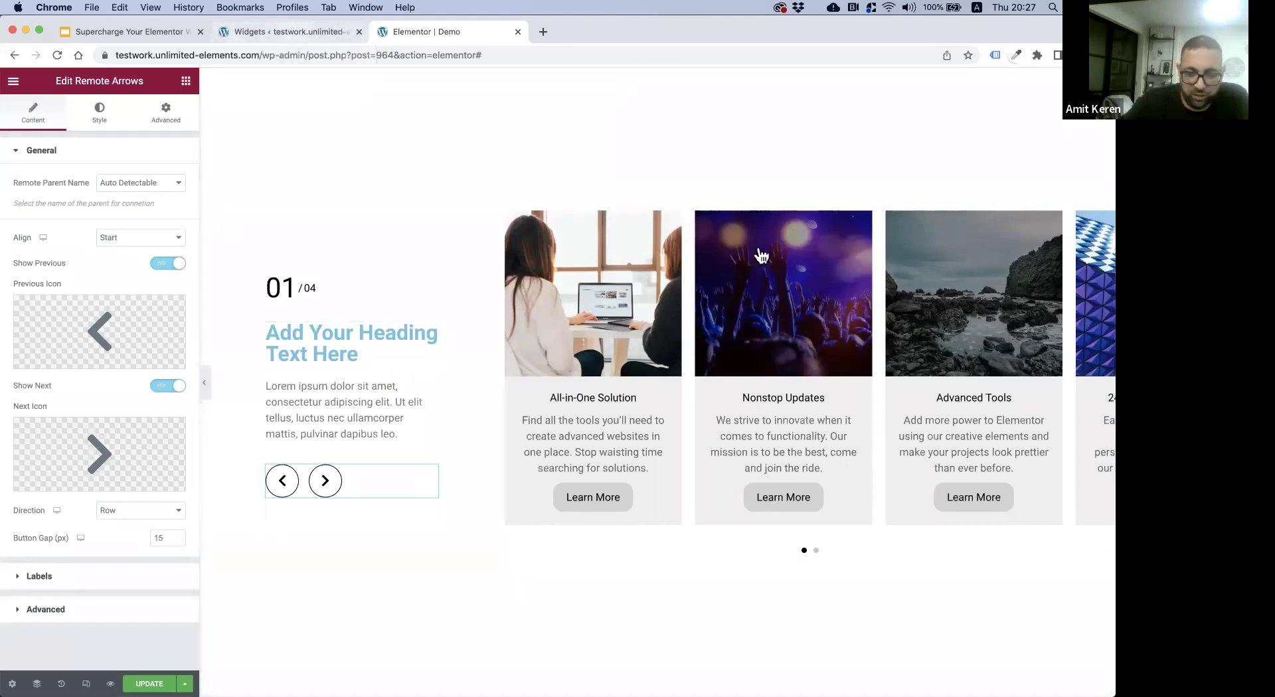
- Switch to the Unlimited Elements widgets page, open the Remote Tabs preview and examine its testimonial example
key(ctrl+shift+Tab)
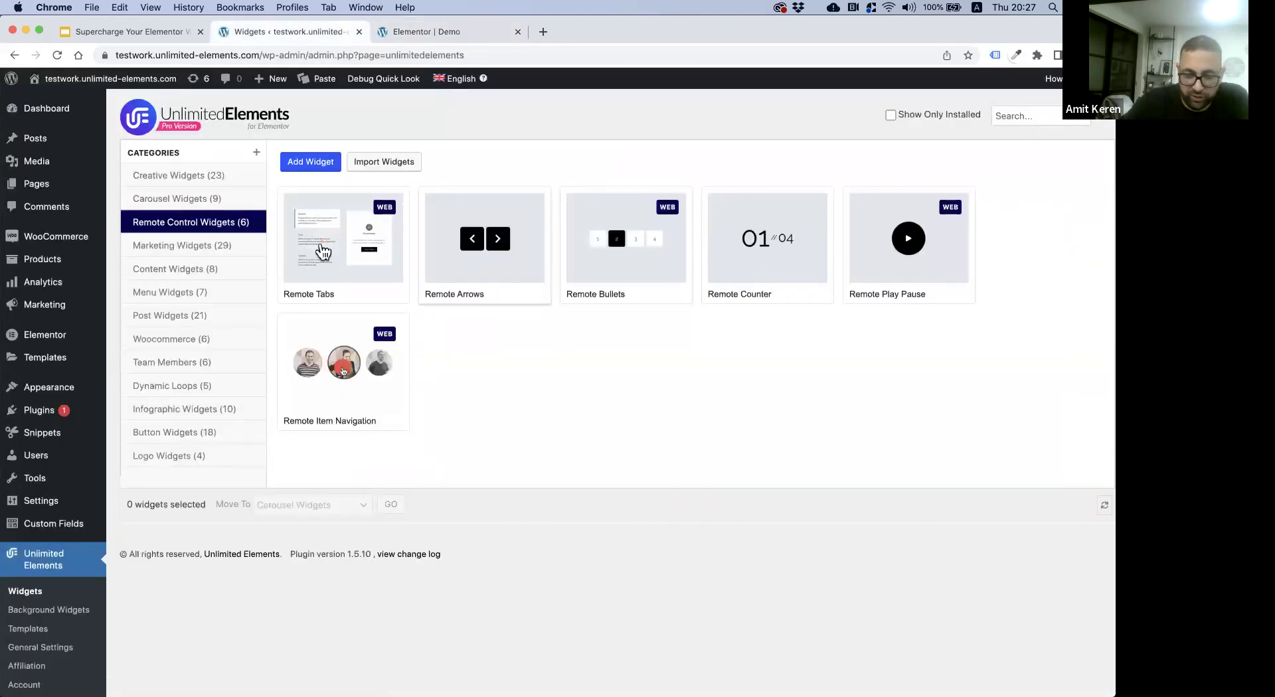
mouse_move(323, 252)
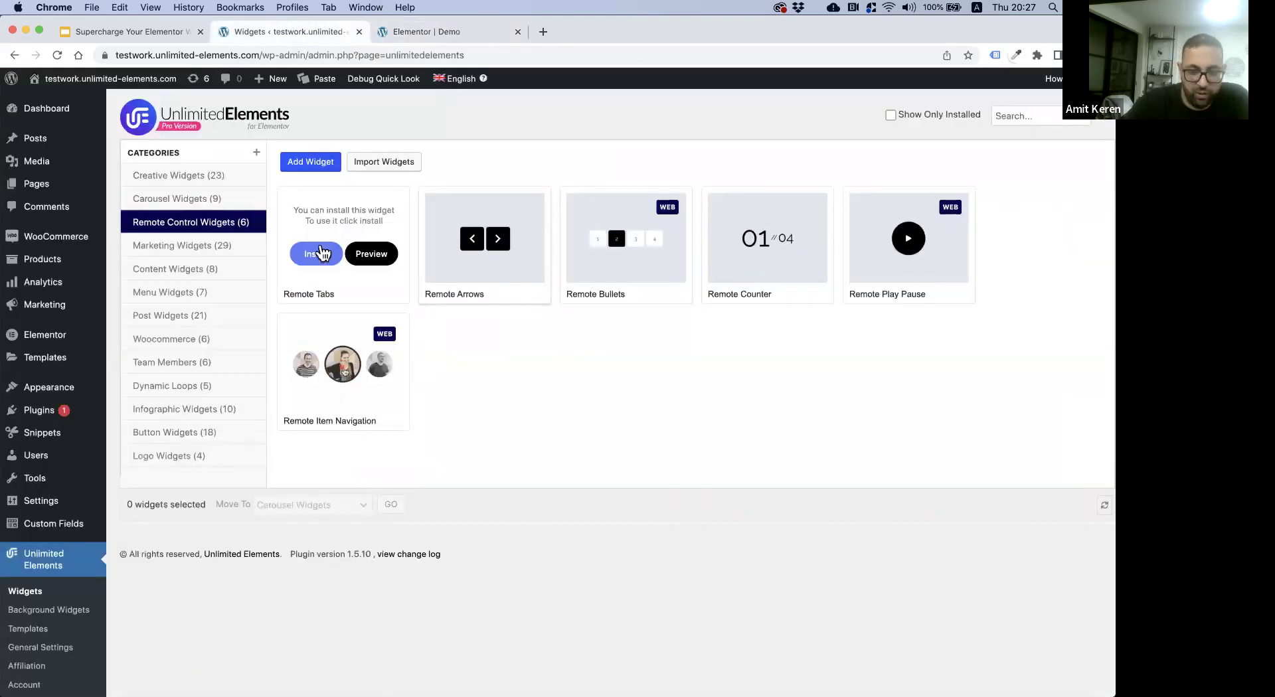
click(373, 255)
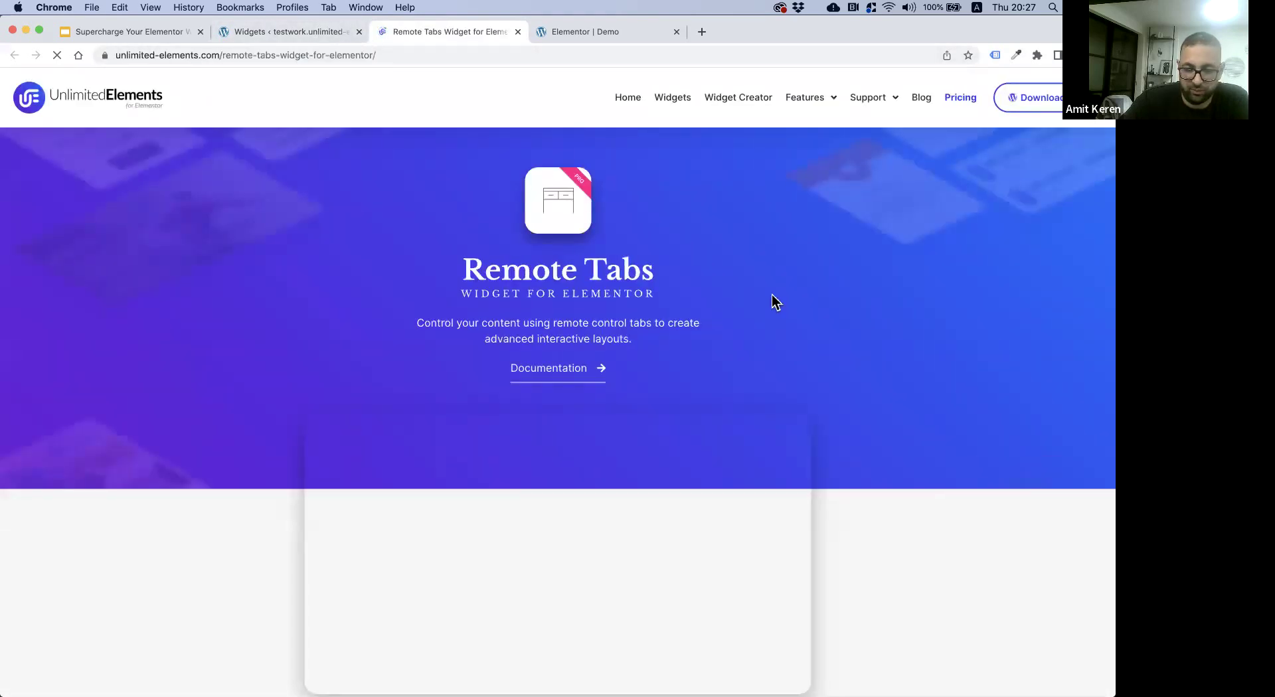
scroll(771, 303, down, 7)
scroll(772, 295, down, 3)
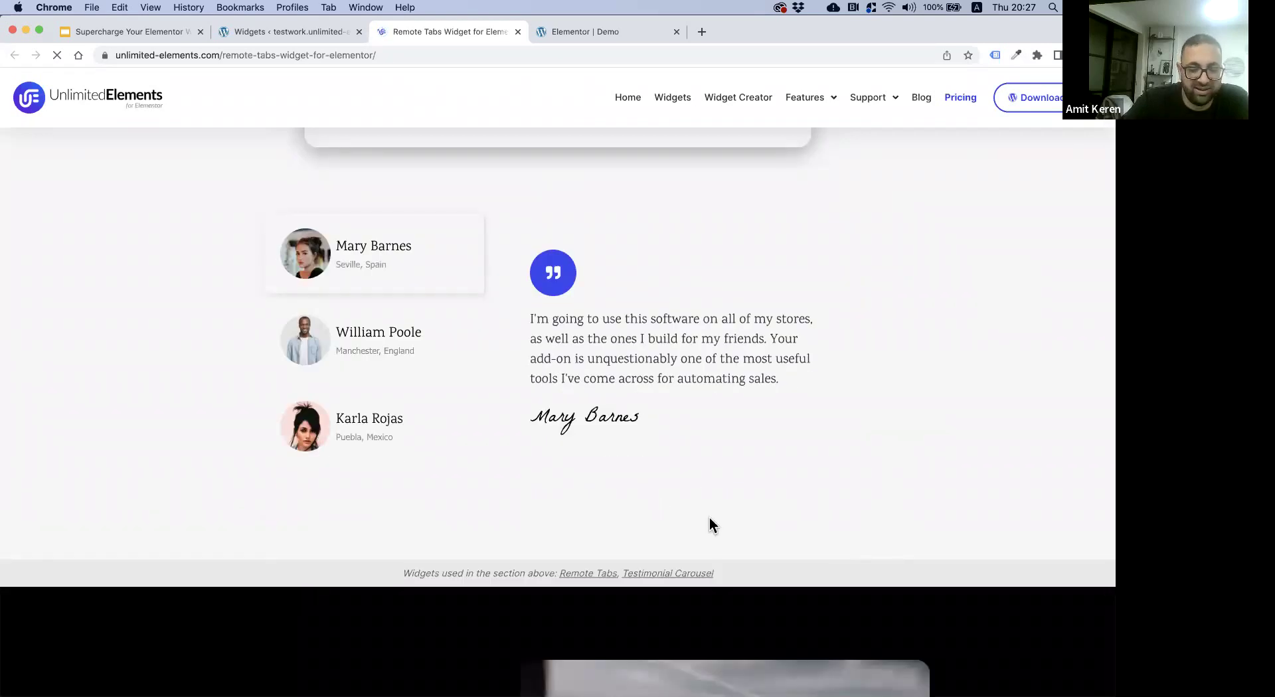
scroll(709, 517, down, 2)
scroll(727, 353, down, 2)
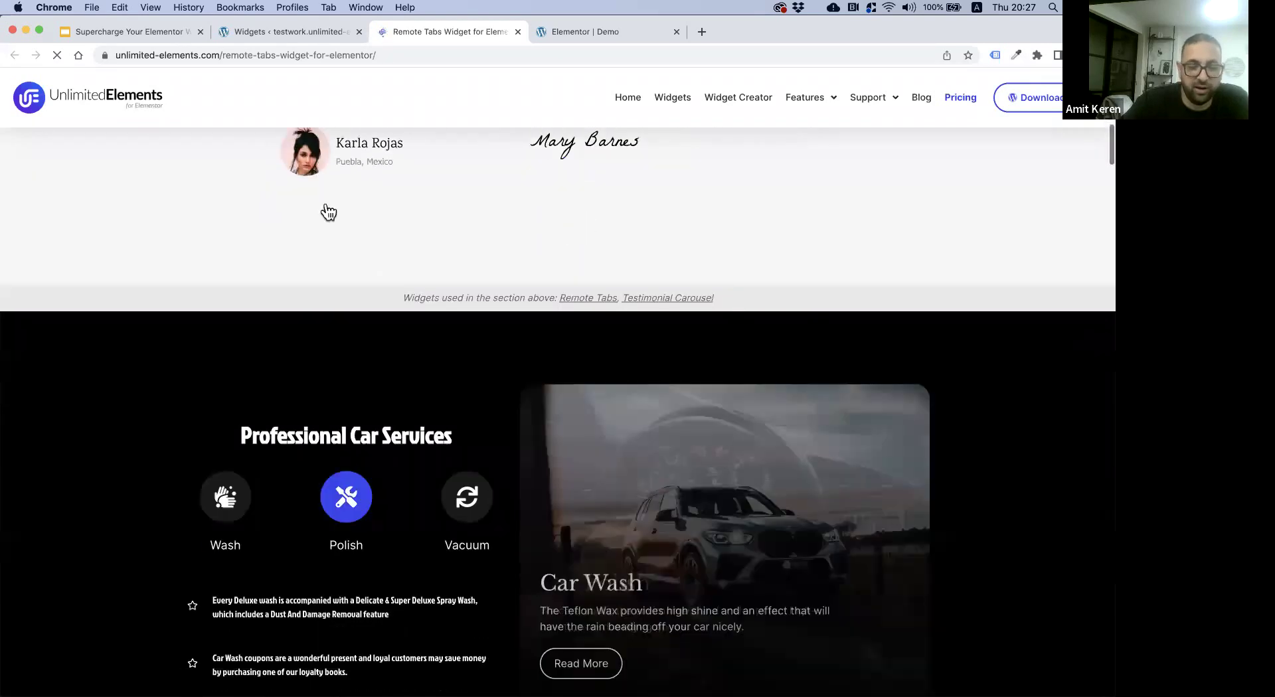
scroll(799, 432, up, 3)
scroll(384, 208, up, 1)
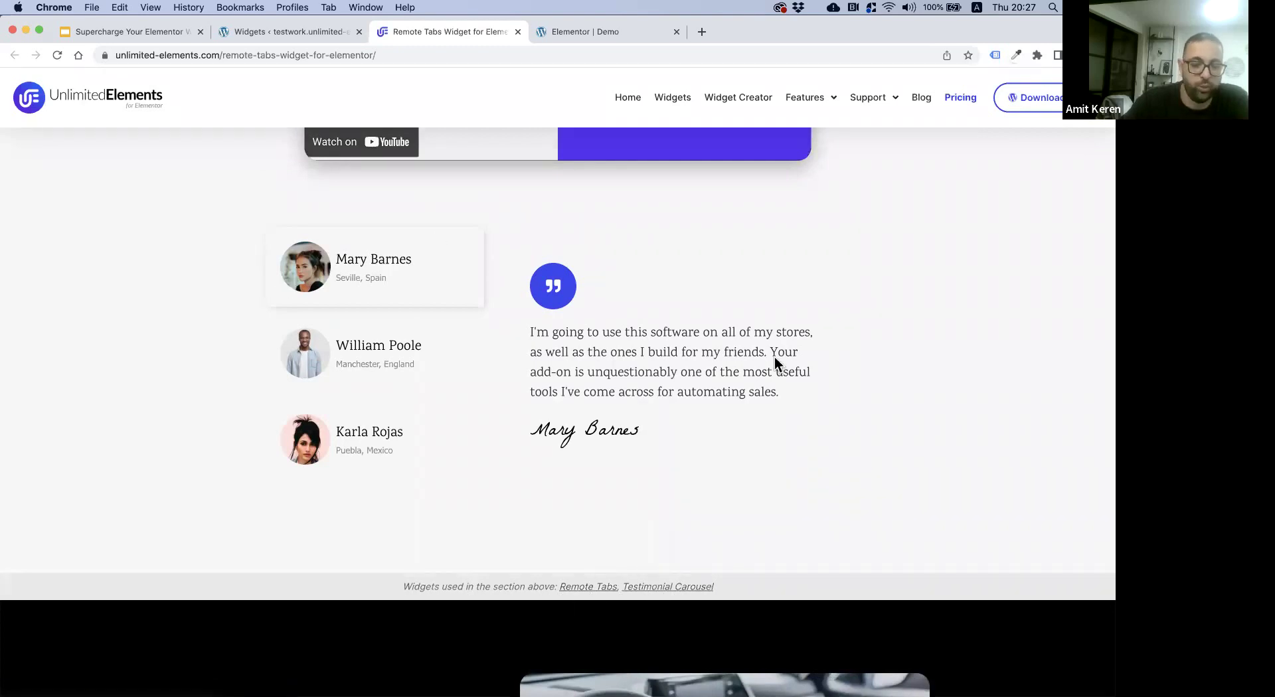
- Examine the car services example and try the vertical text tabs of the Content Carousel example
scroll(774, 356, down, 8)
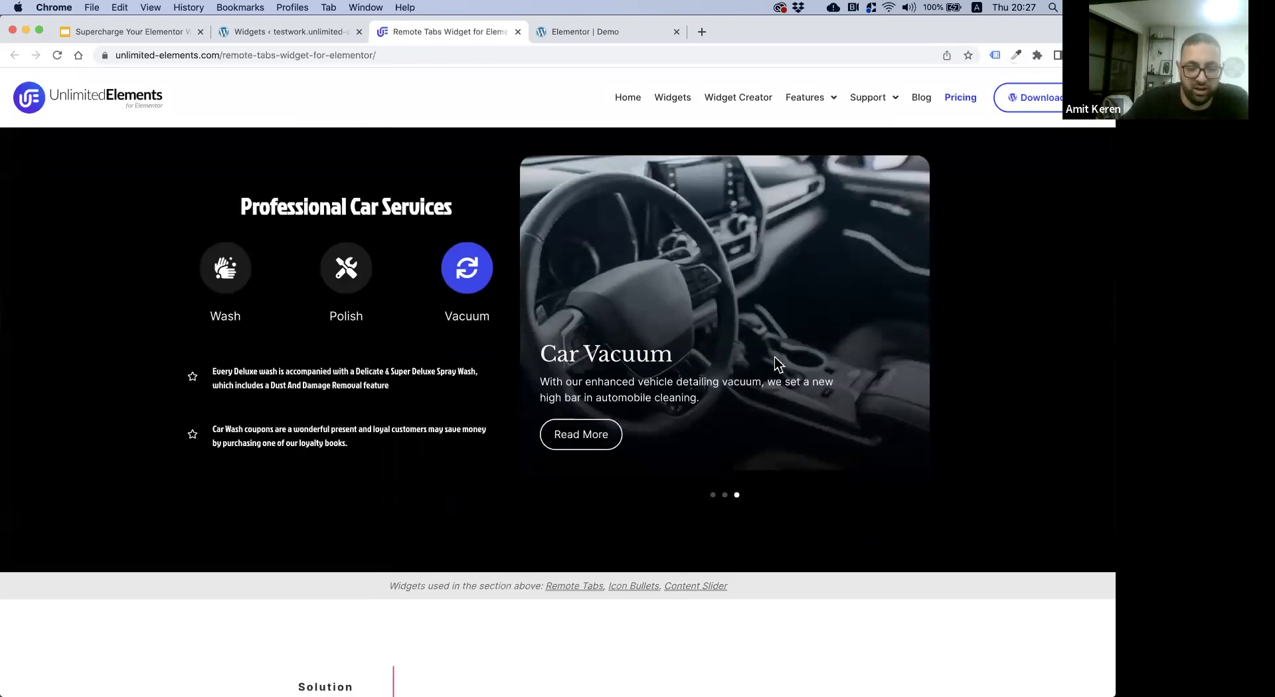
scroll(816, 459, down, 5)
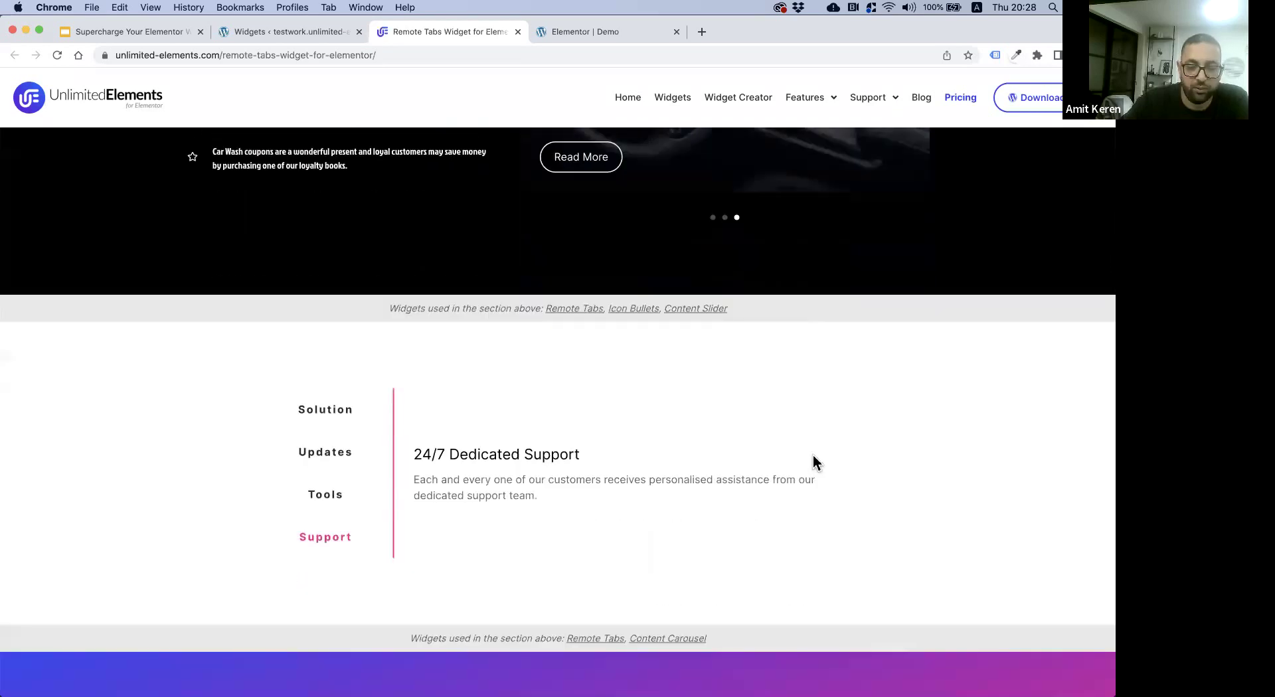
scroll(813, 456, down, 2)
click(339, 402)
drag(333, 353, 298, 353)
- Try the Webinar Online and Small Groups tabs in the studying method example and Ice Cream in the dessert example
scroll(700, 359, down, 10)
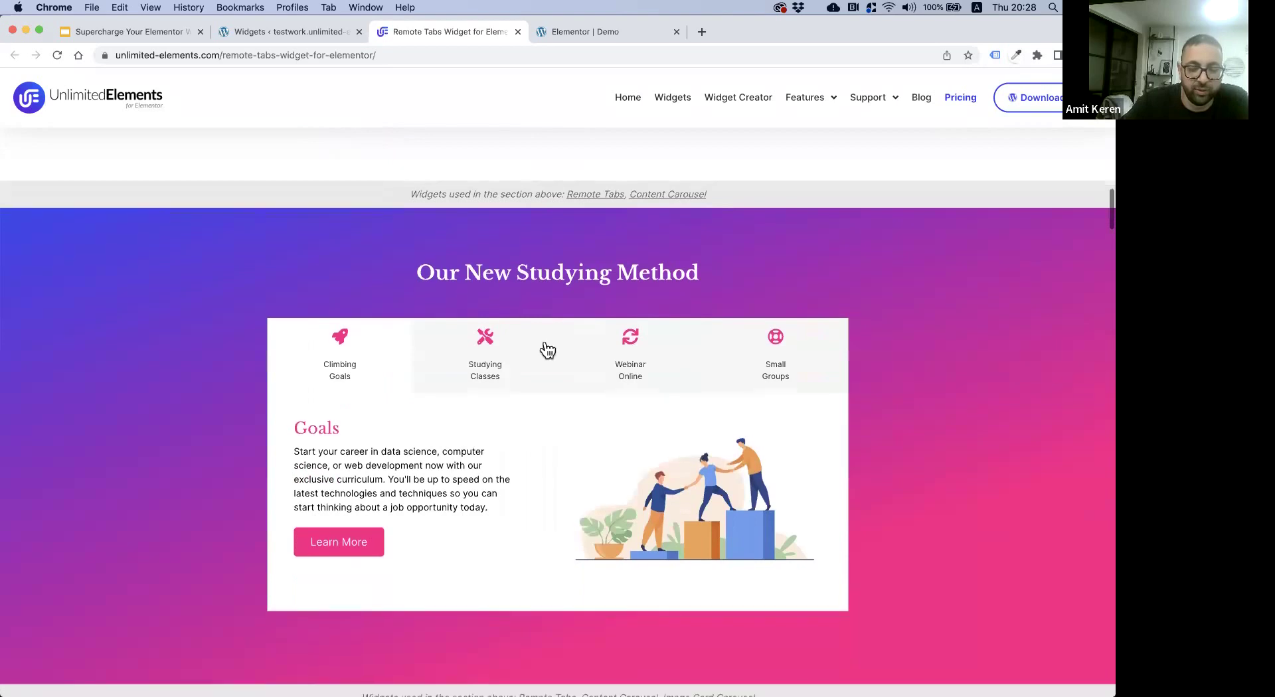
scroll(571, 342, down, 2)
click(630, 340)
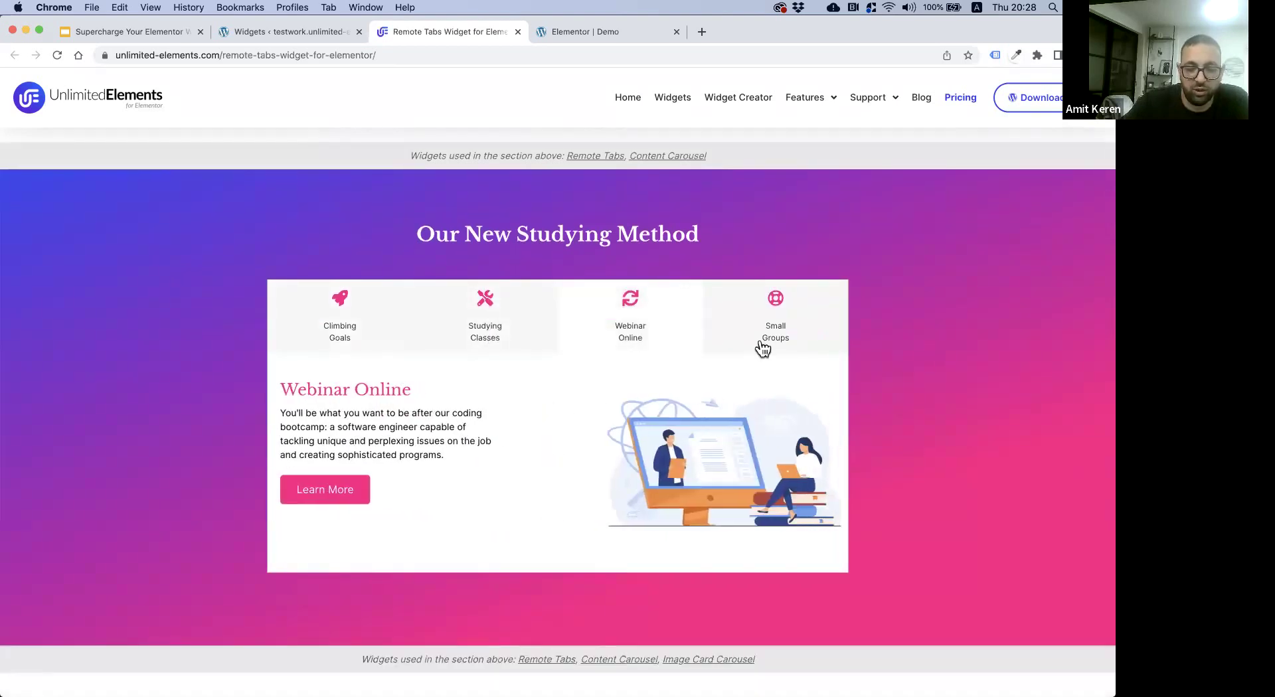
click(759, 345)
scroll(761, 346, down, 5)
scroll(761, 345, down, 10)
click(484, 480)
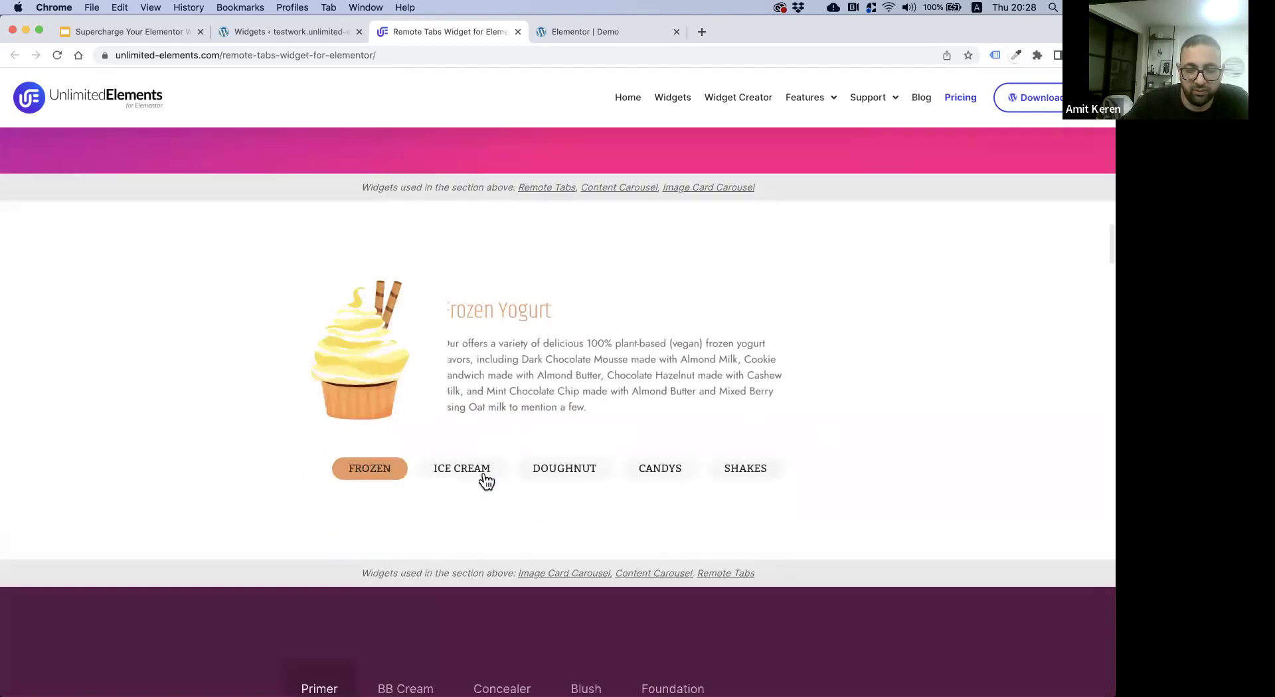
- Try the Doughnut and Candys tabs in the dessert example and the BB Cream, Concealer, Blush and Foundation tabs in the makeup example
click(565, 479)
click(664, 473)
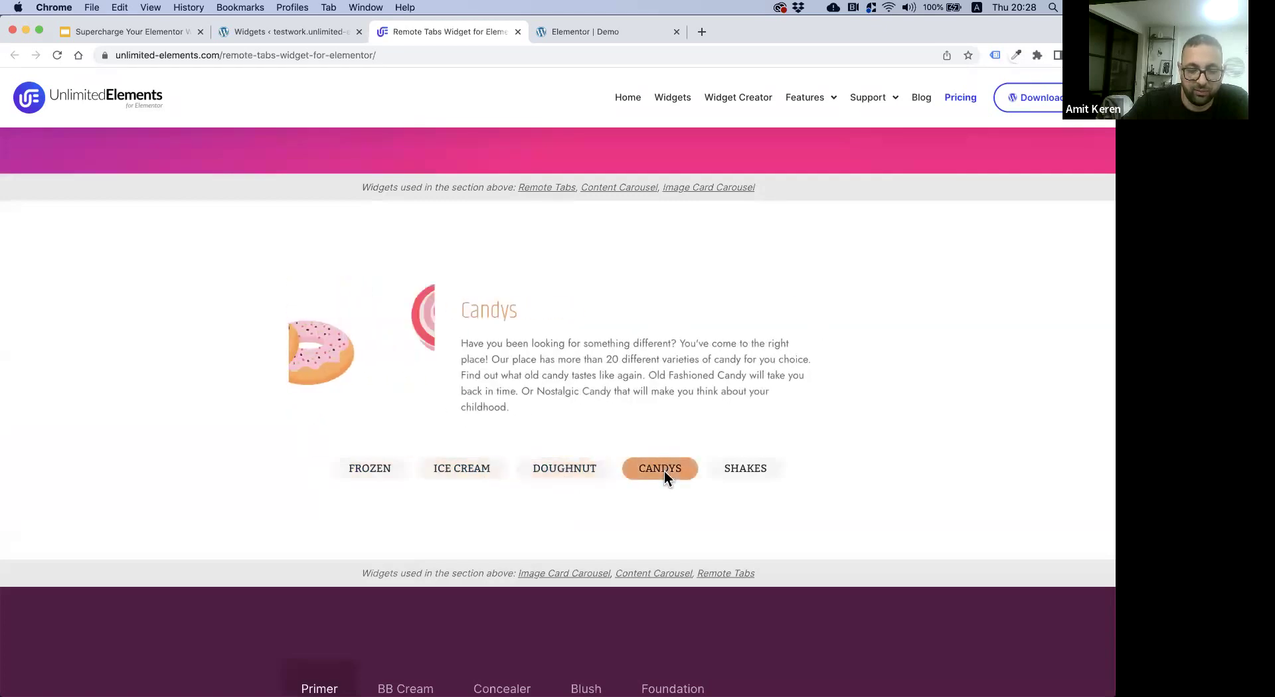
scroll(401, 274, down, 10)
click(401, 269)
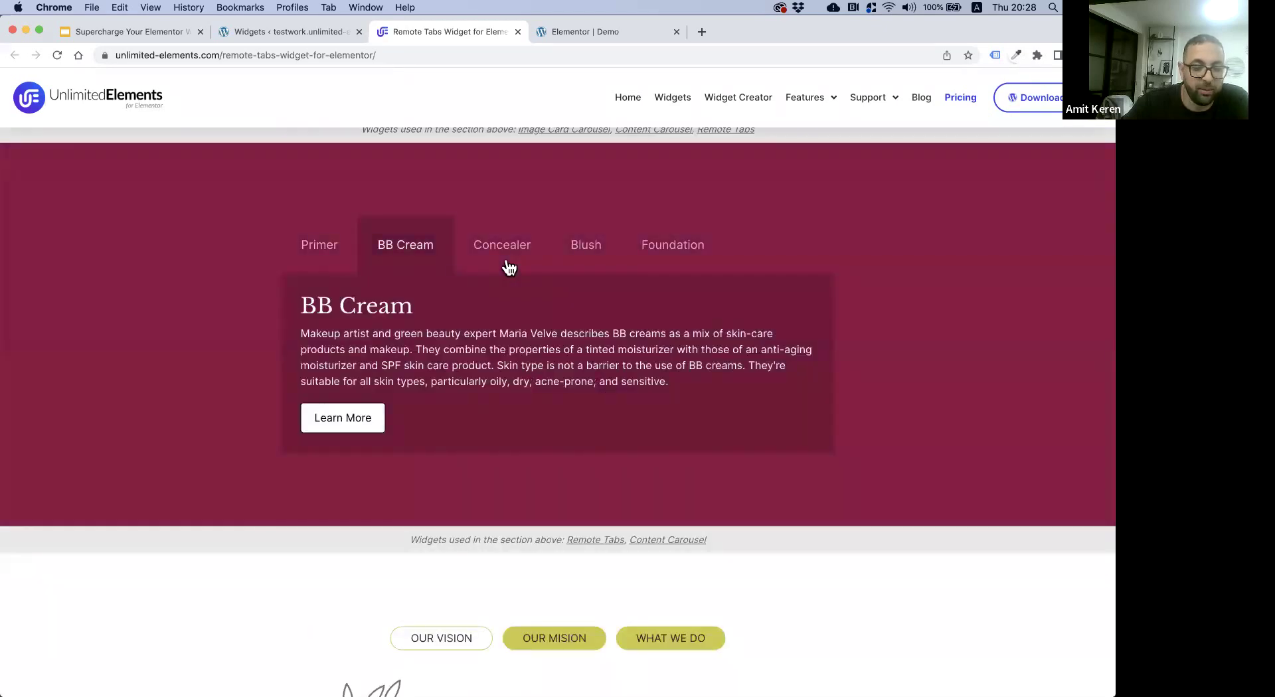
click(507, 268)
click(613, 248)
click(670, 249)
click(335, 257)
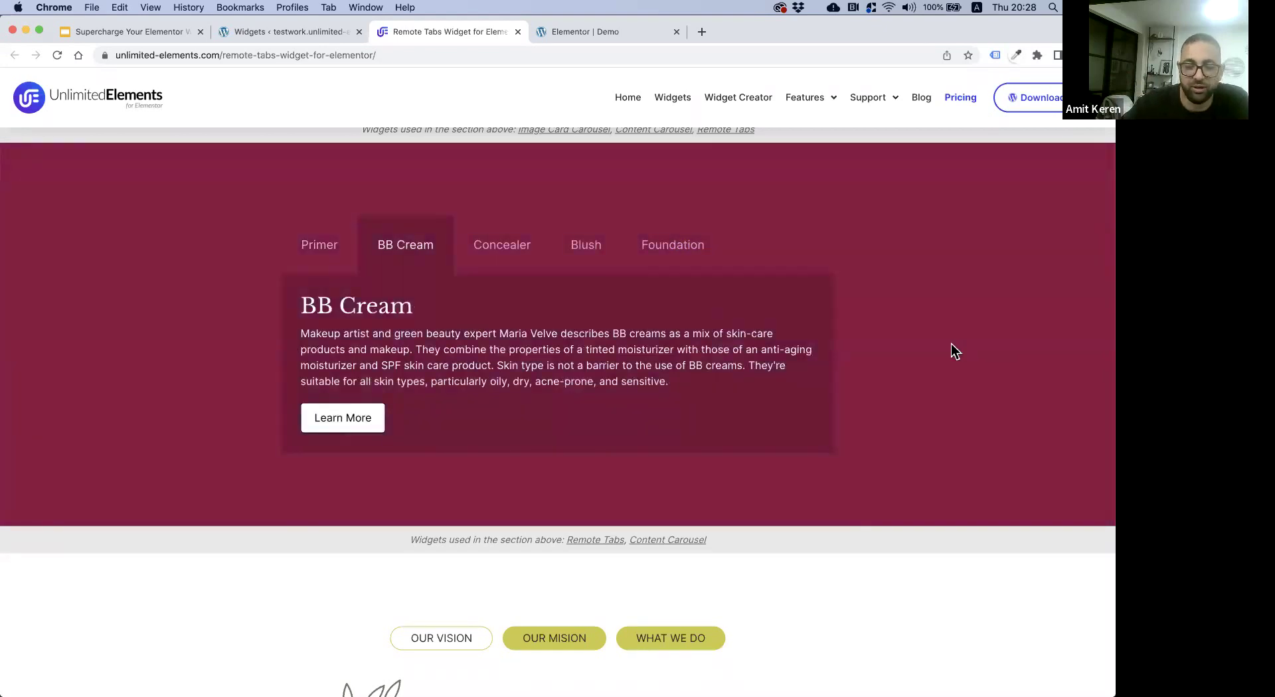
- Try the Contemporary and Wooden tabs in the Different Kitchen Styles example
scroll(923, 332, down, 10)
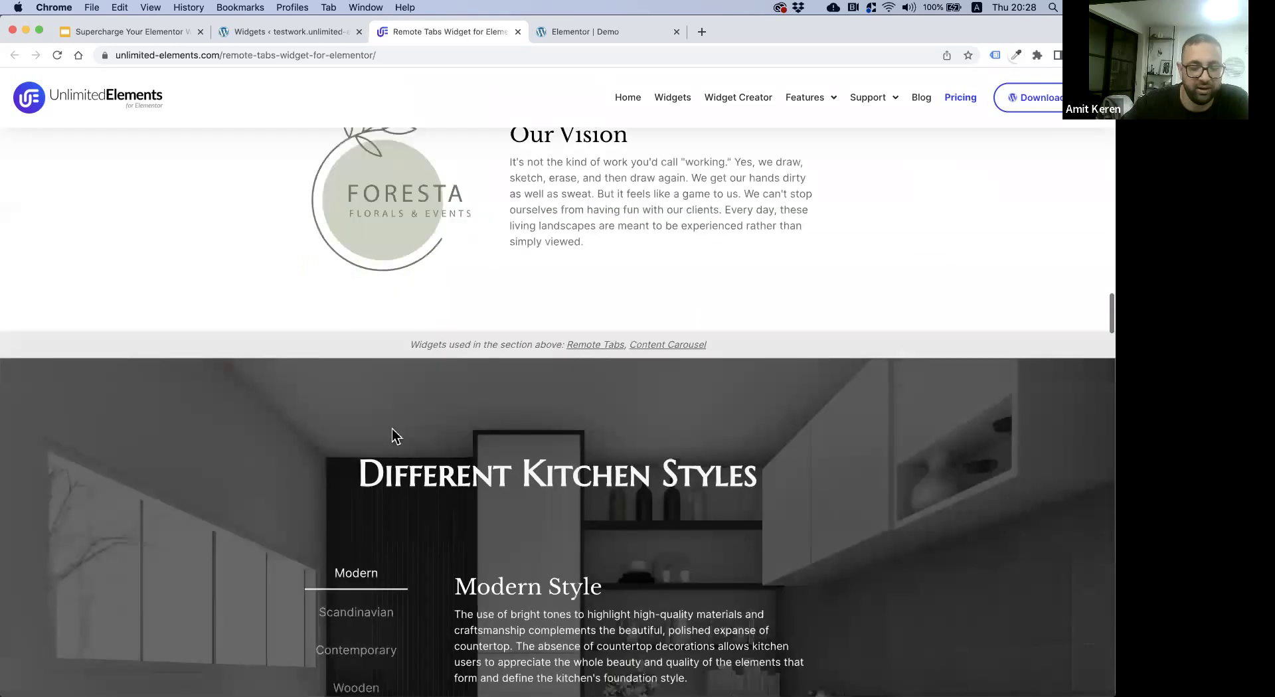
scroll(392, 432, down, 3)
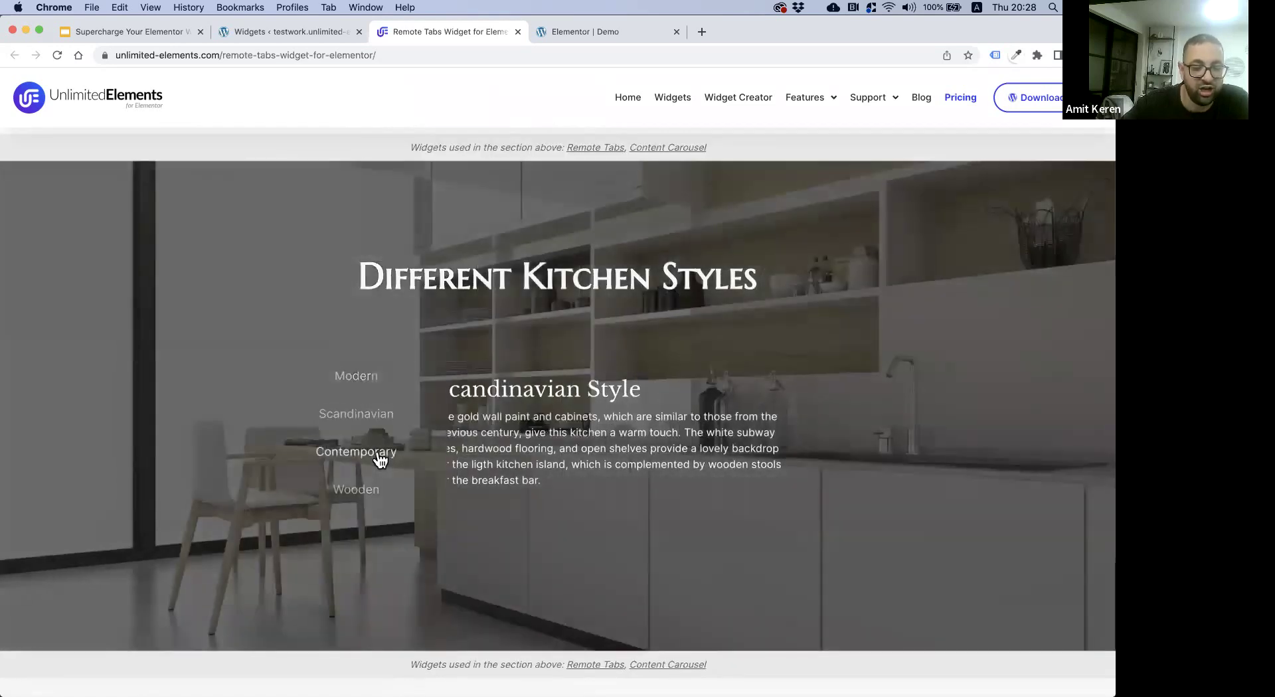
click(379, 458)
click(367, 501)
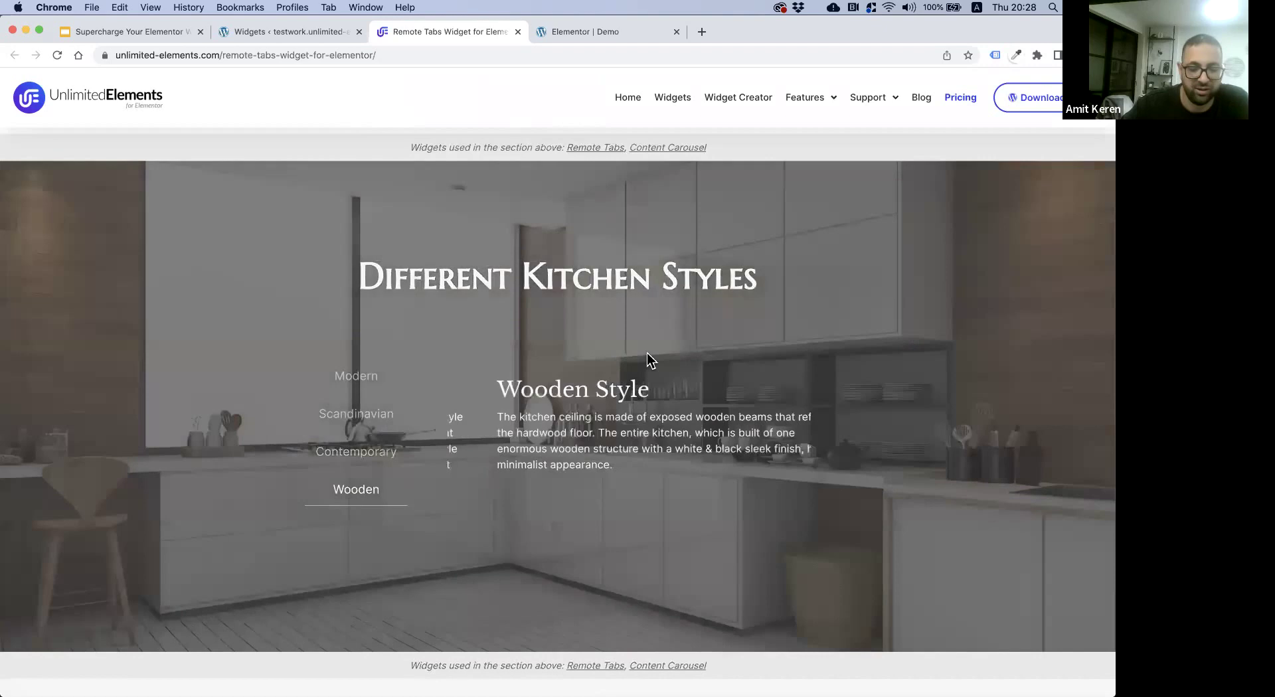
- Advance the Juice Bar example's carousel with its remote next arrow and try the flip control on the Lemon card
scroll(647, 353, down, 10)
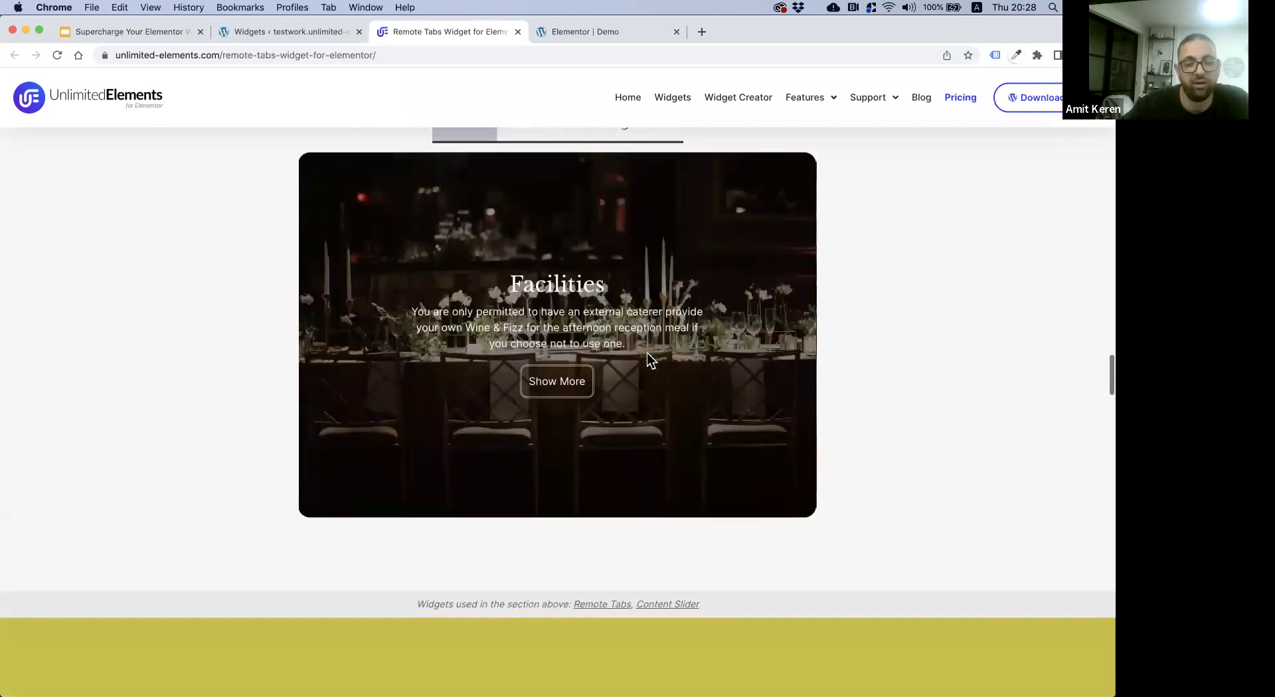
scroll(647, 352, down, 3)
click(736, 558)
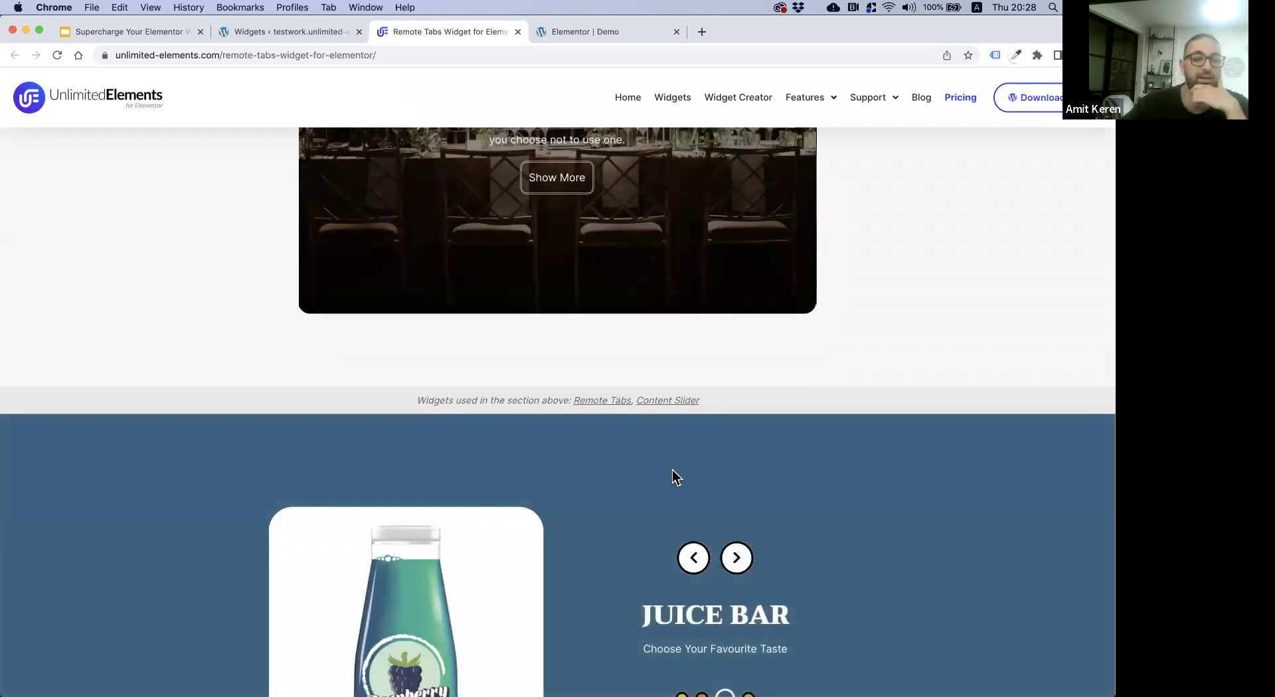
scroll(672, 469, down, 5)
click(737, 192)
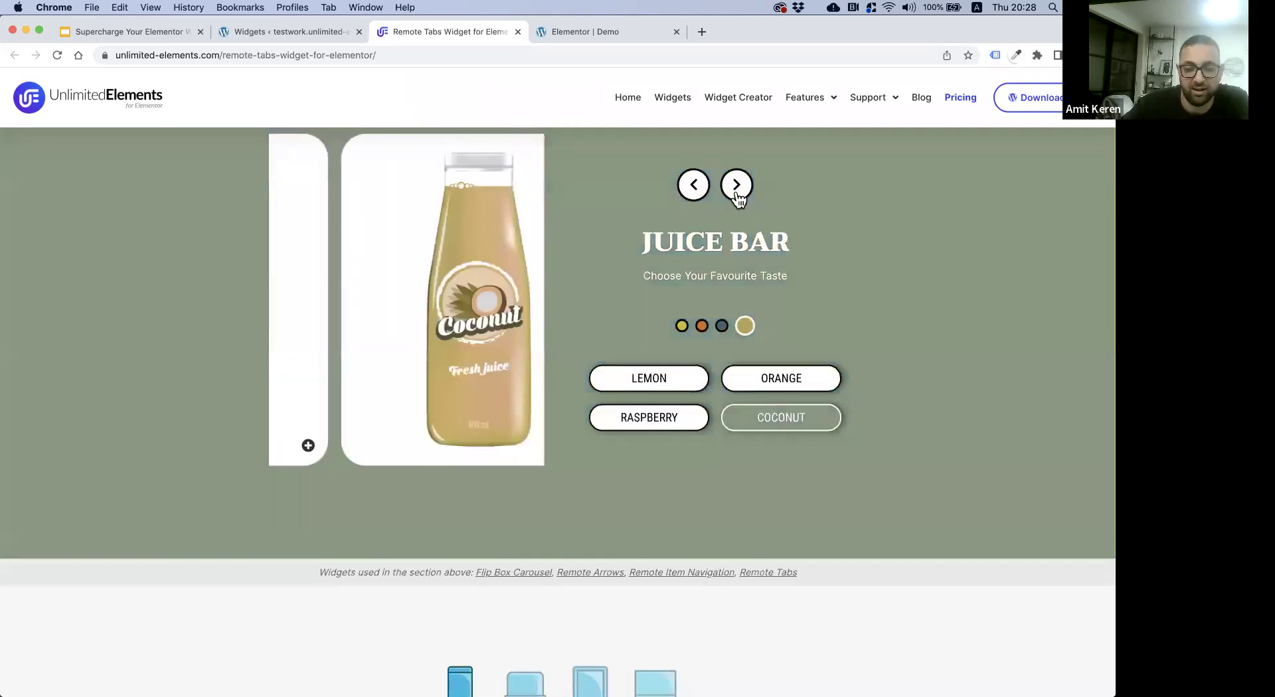
click(737, 189)
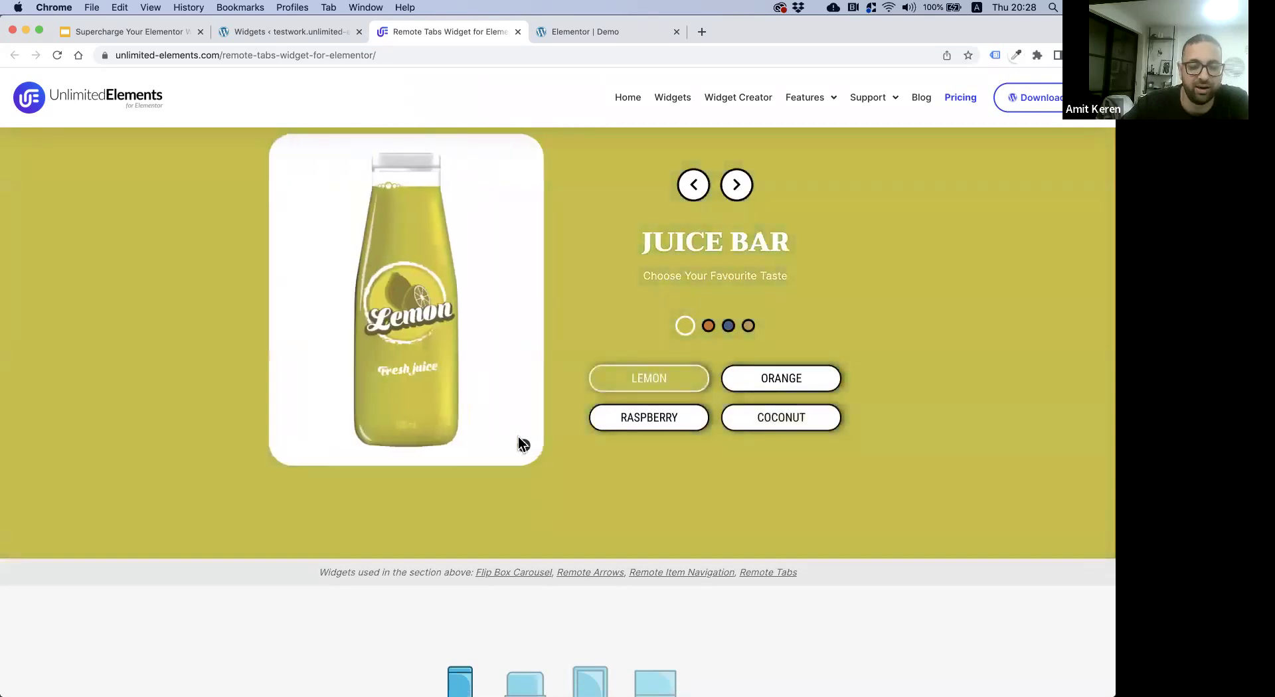
click(523, 446)
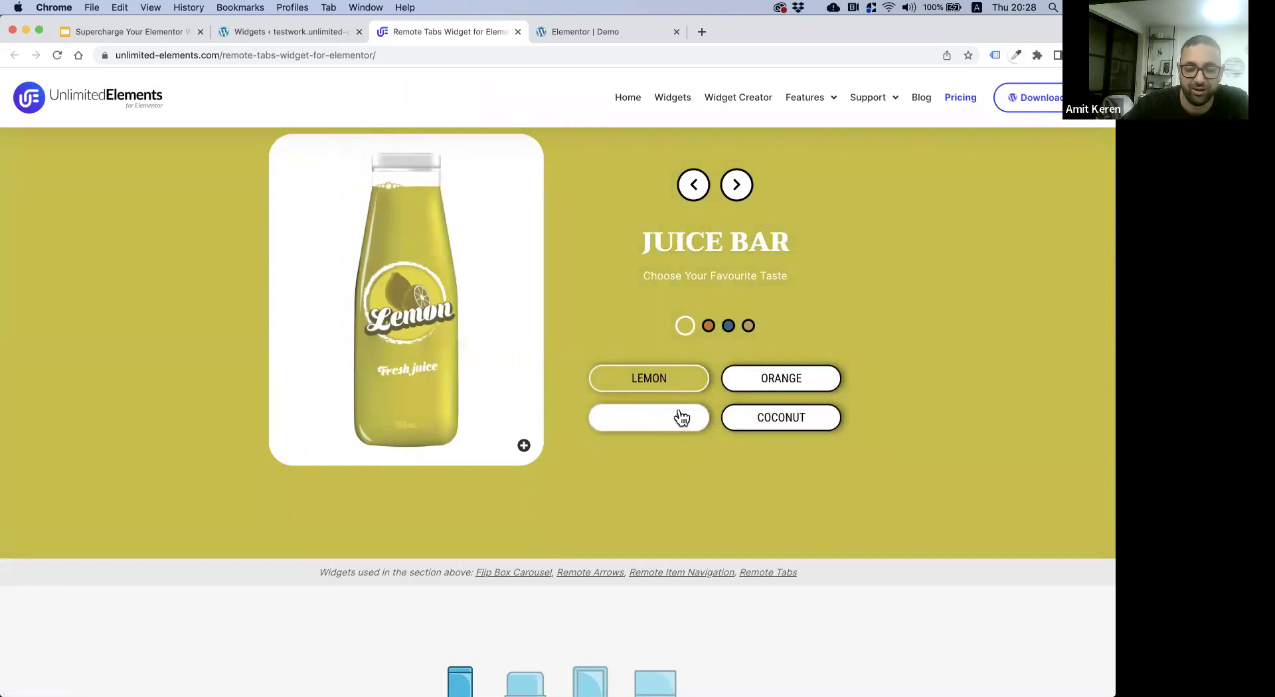
- Choose Raspberry and Orange with the Juice Bar's remote tabs and try its remote next arrow again
click(679, 418)
click(763, 384)
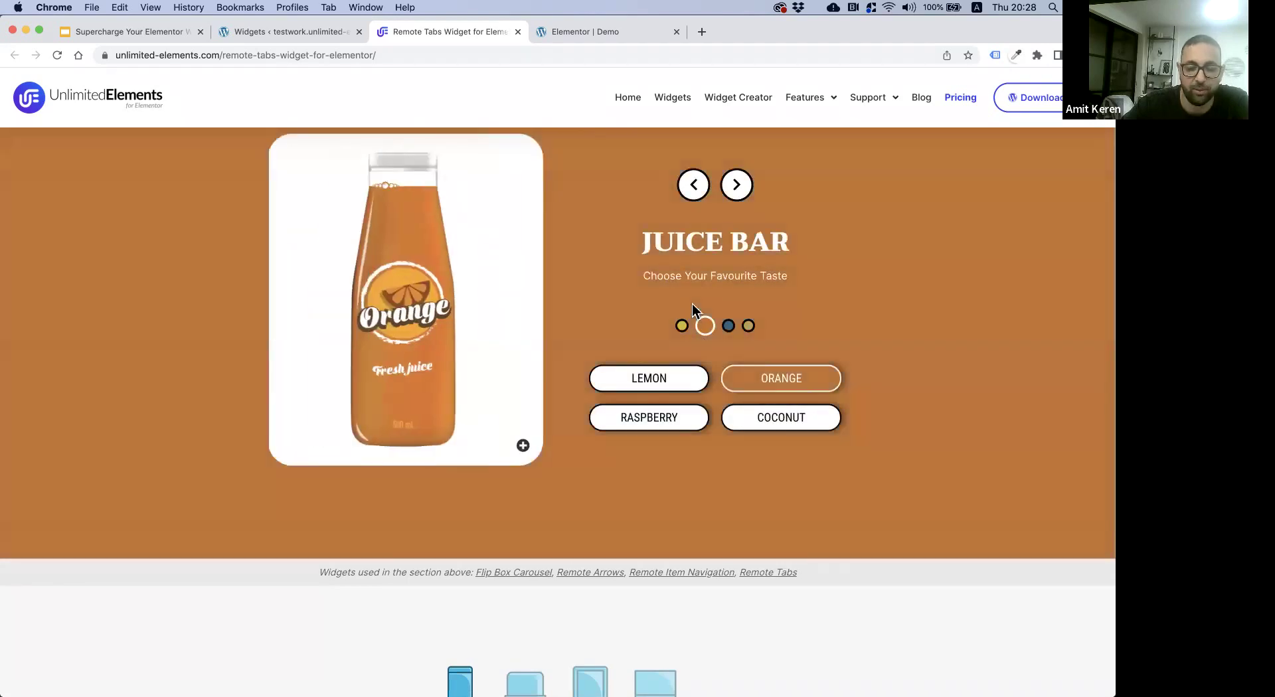
click(735, 191)
click(735, 191)
scroll(910, 385, up, 2)
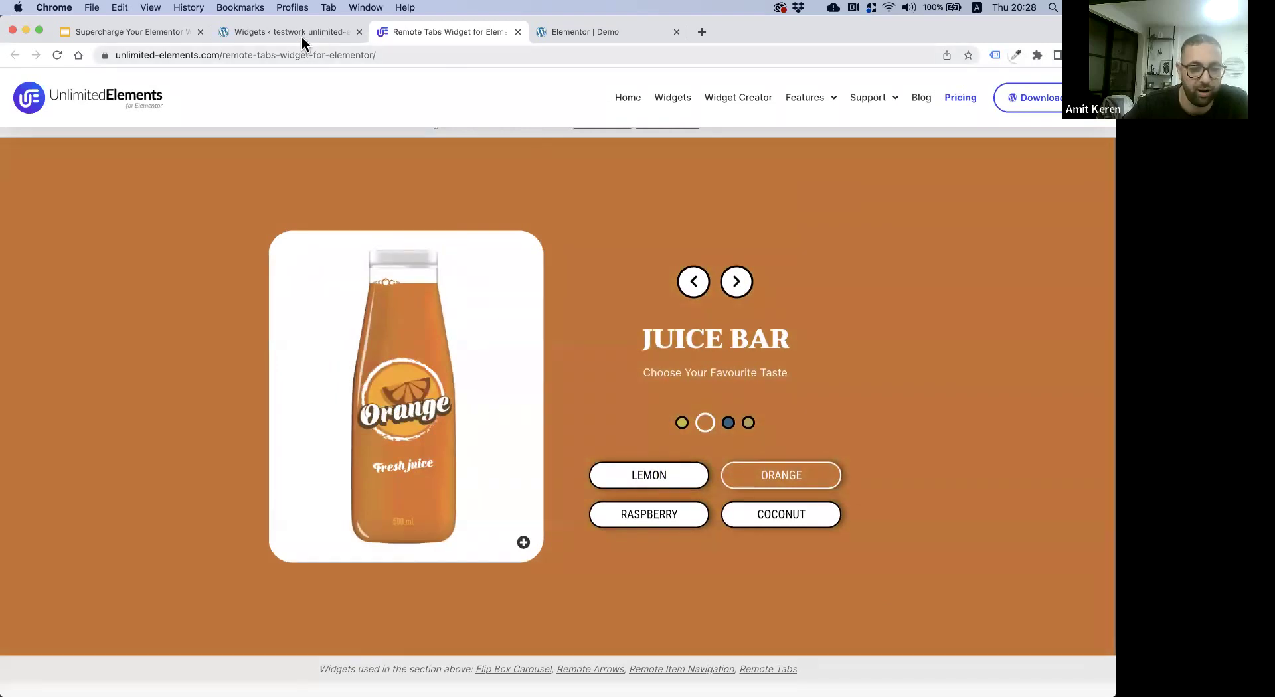
- Switch to the webinar presentation, show the Multi-Source Galleries slide and examine the gallery widgets in the Media Widgets category
click(177, 35)
click(102, 511)
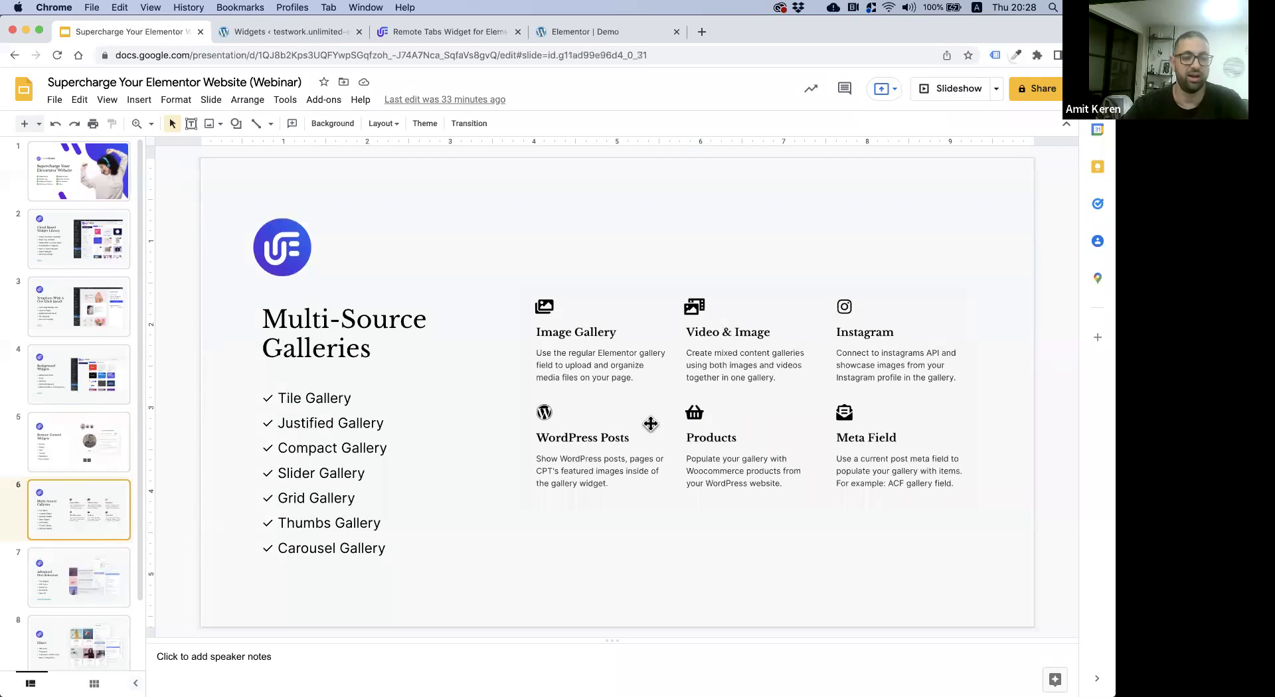
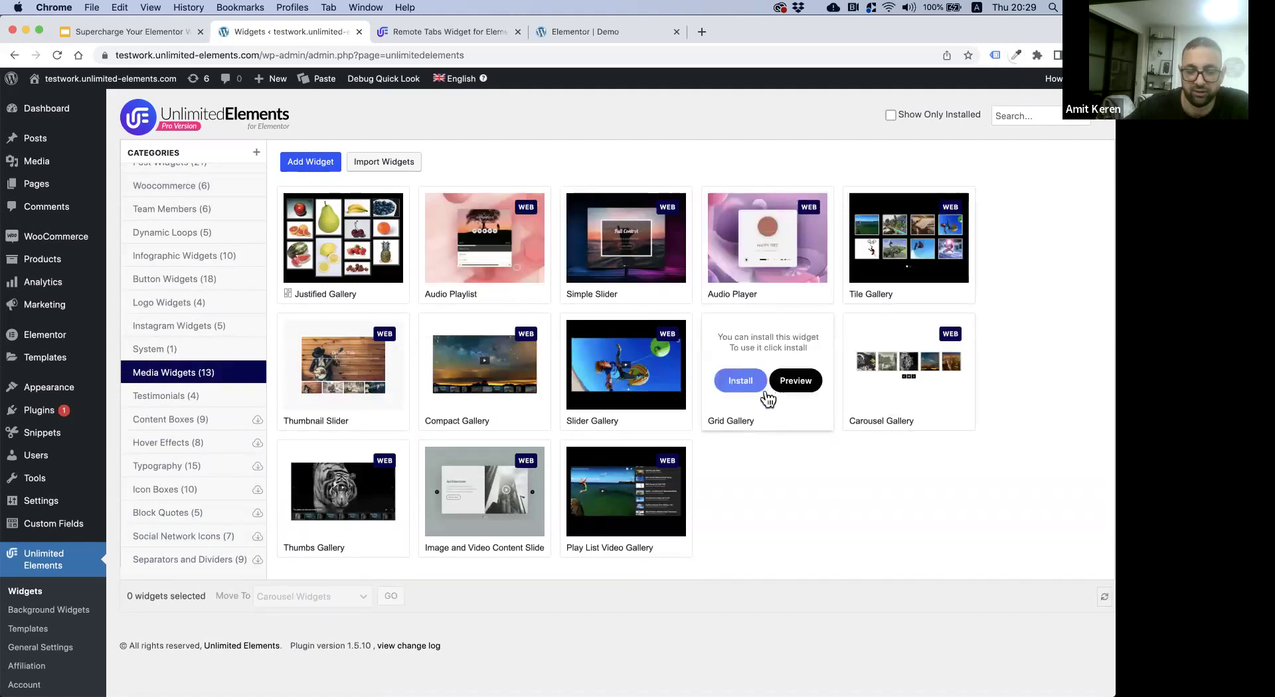
click(898, 254)
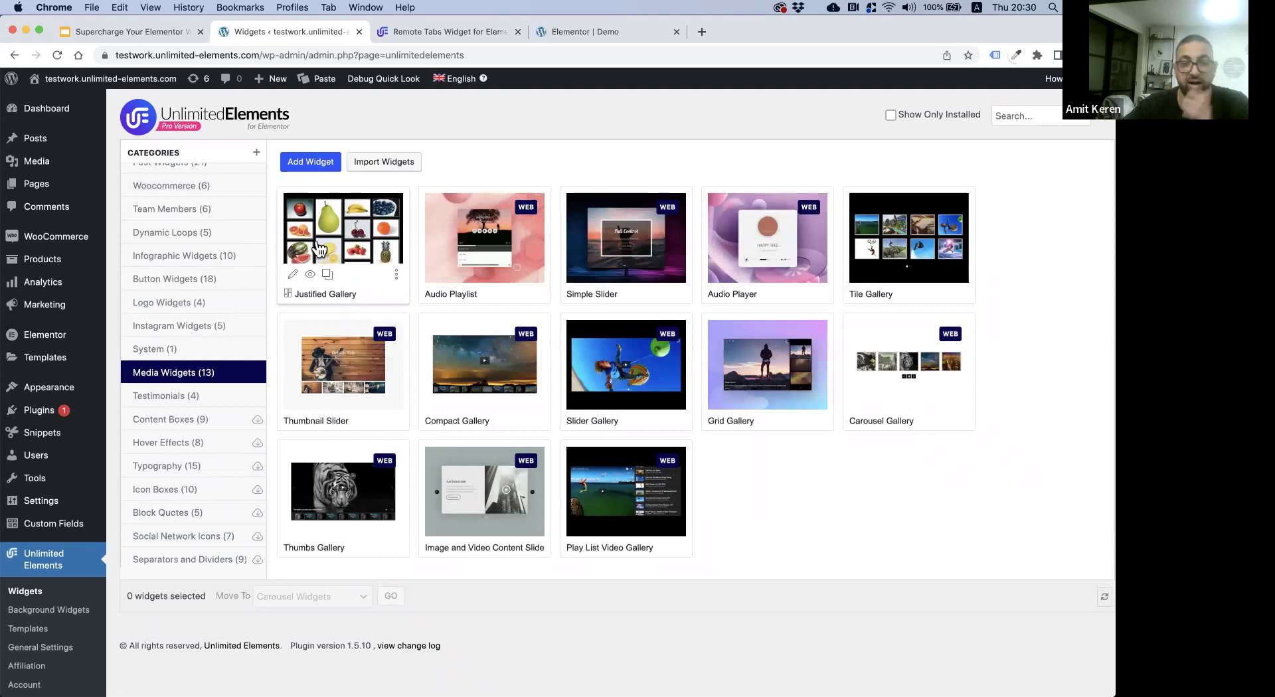
- Switch to the Demo page in the Elementor editor, delete its existing section and save the page
click(570, 34)
click(675, 78)
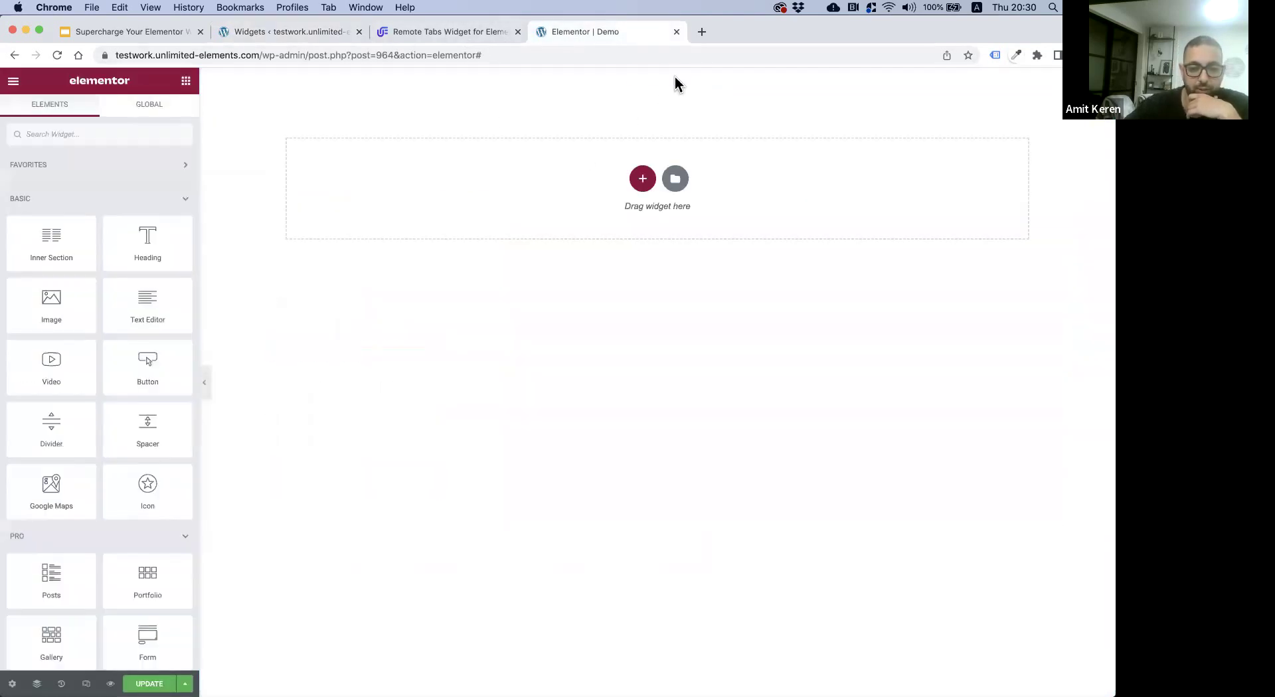
click(147, 684)
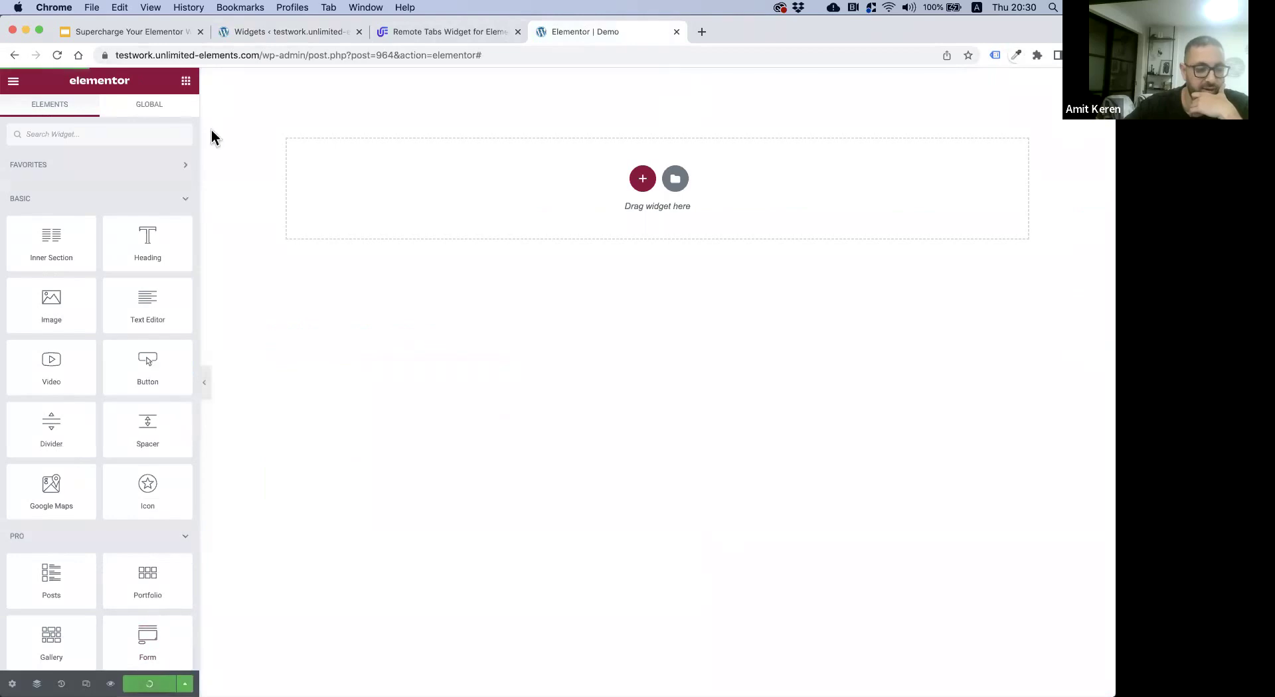
- Reload the editor and add a Justified Gallery widget to the empty page
click(57, 55)
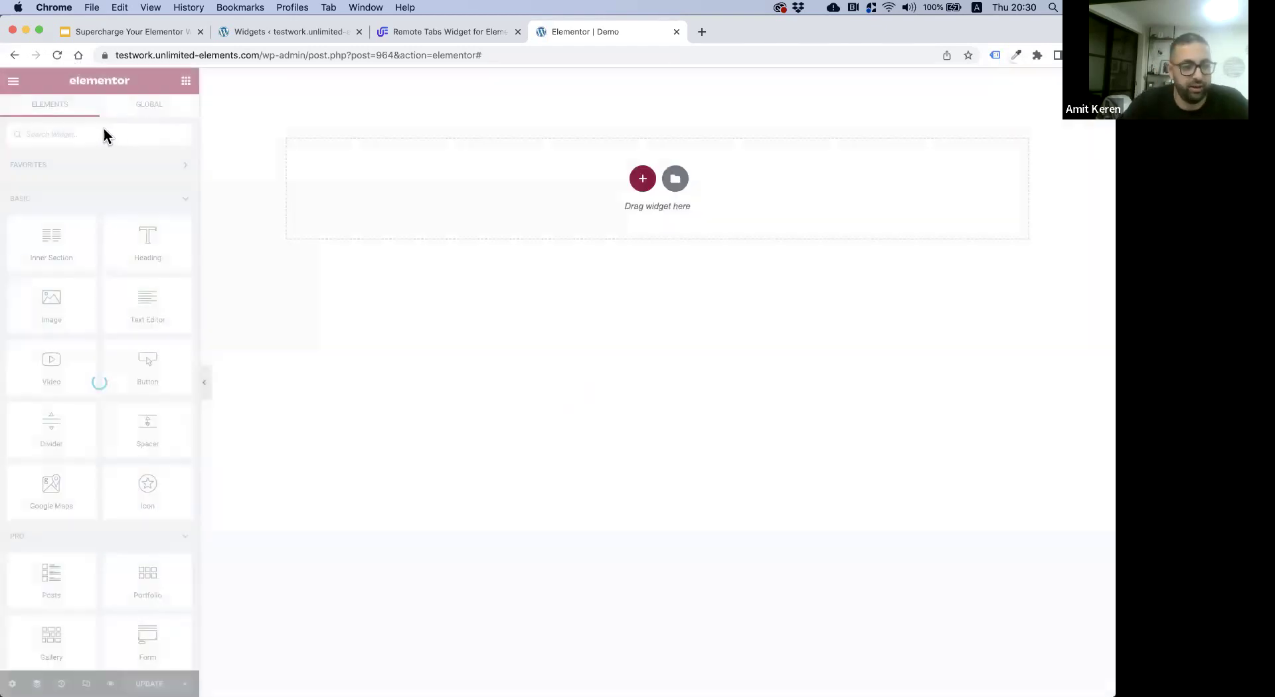
text(just)
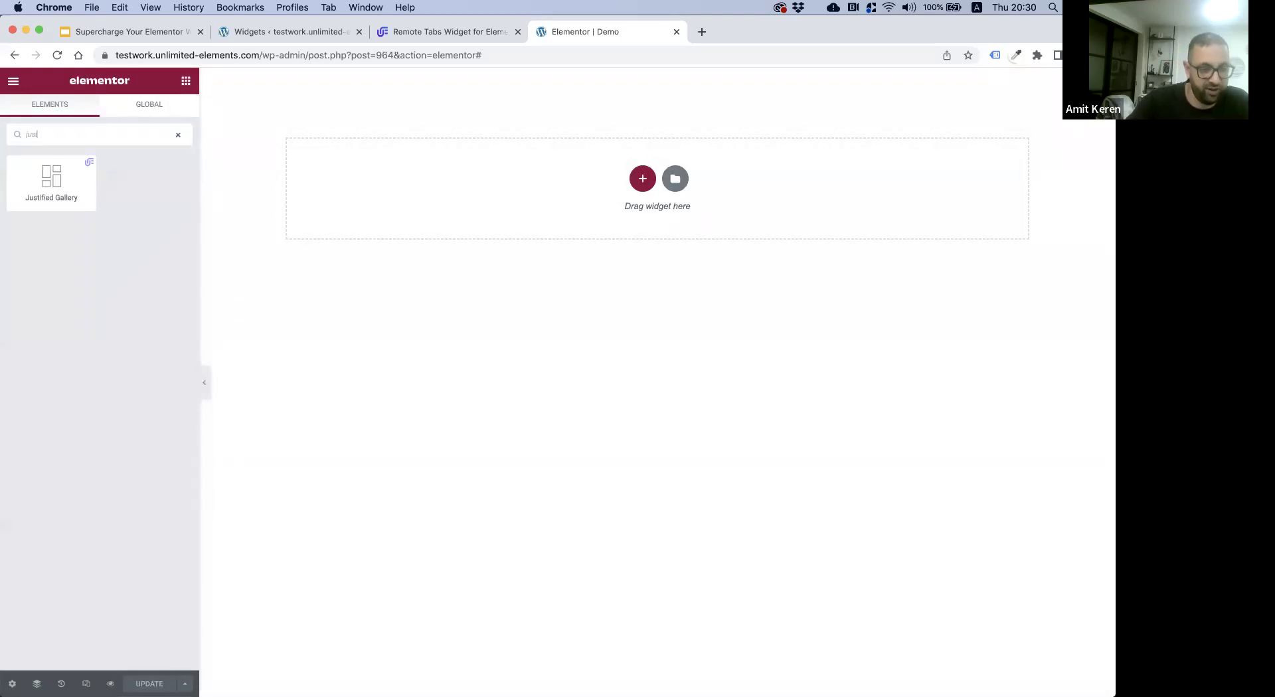
drag(44, 186, 576, 206)
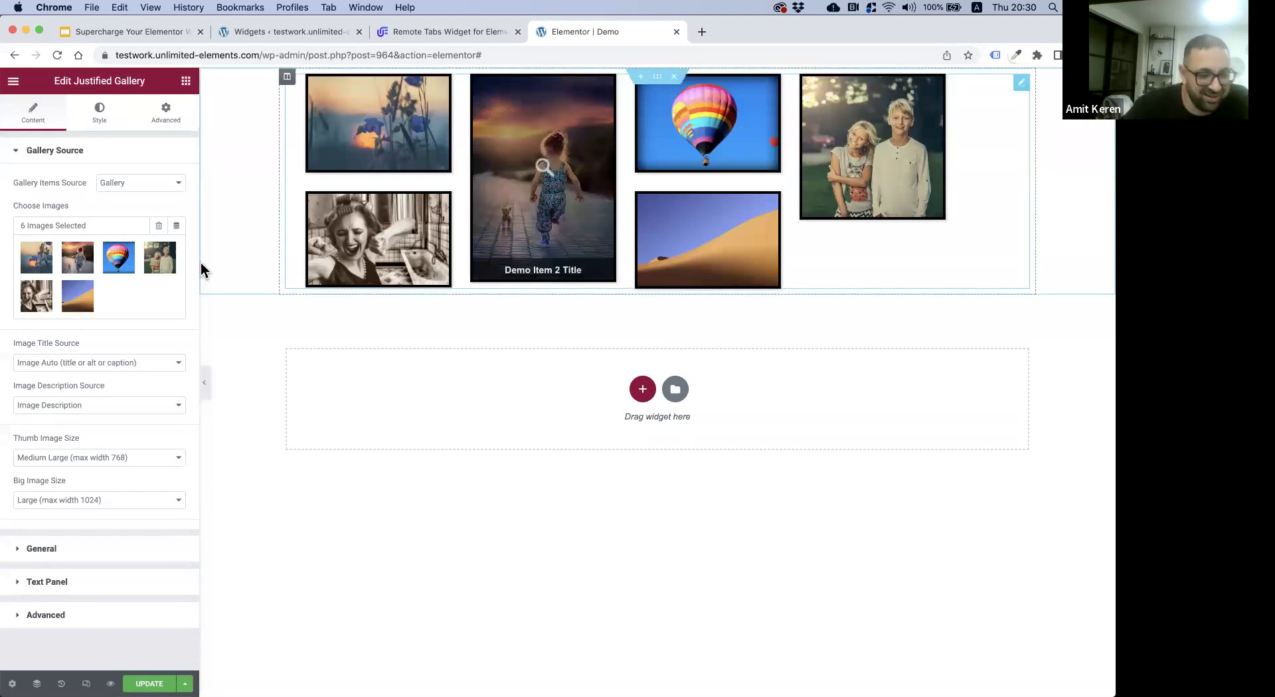
- Replace the Justified Gallery's demo images with the five women's fashion photos from the media library
click(129, 284)
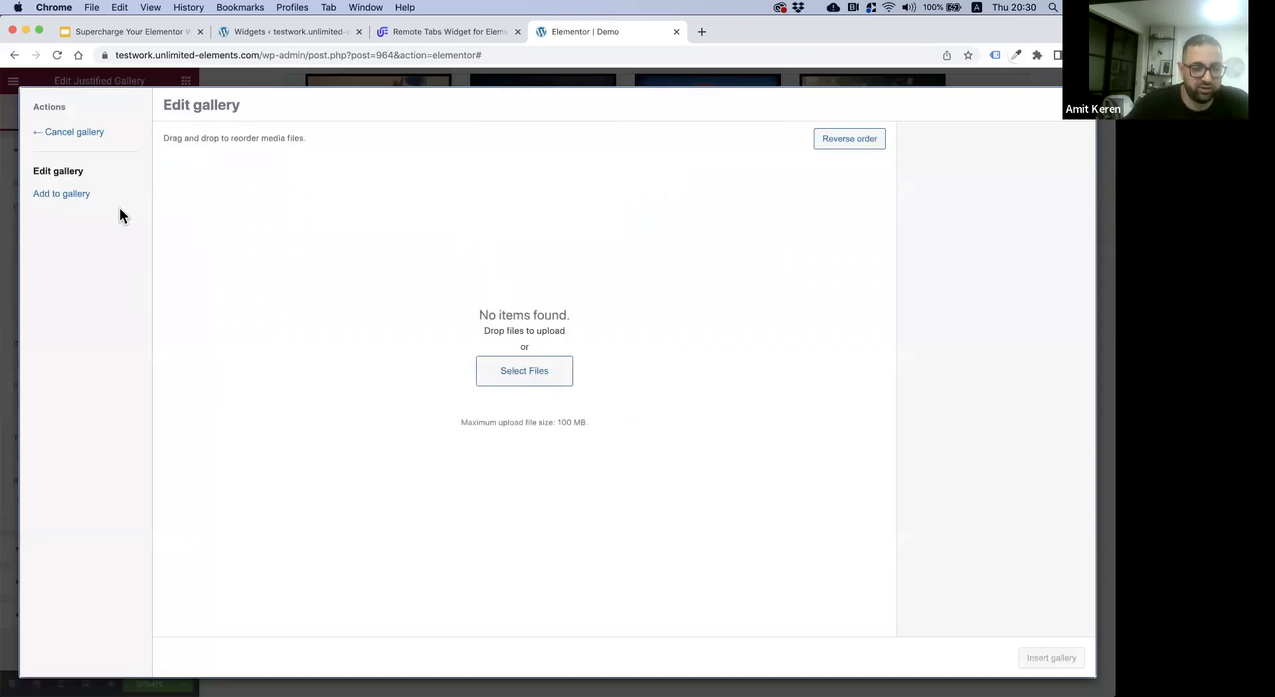
click(89, 202)
scroll(473, 309, down, 10)
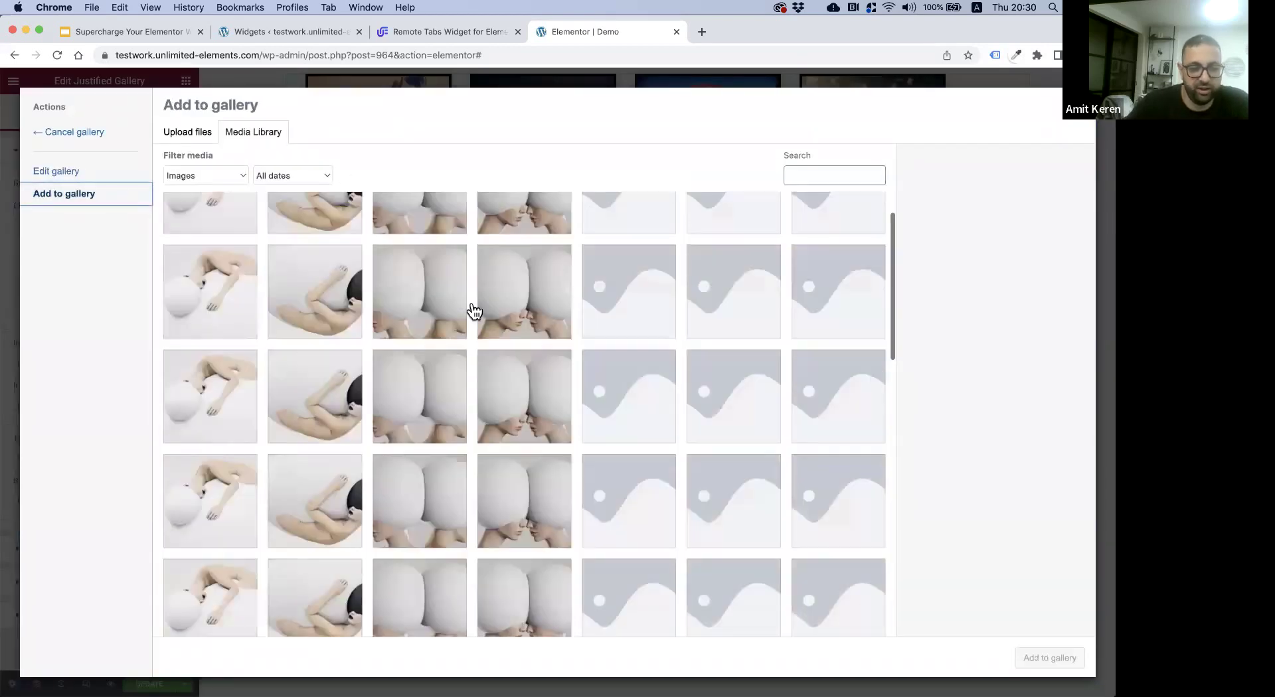
click(725, 384)
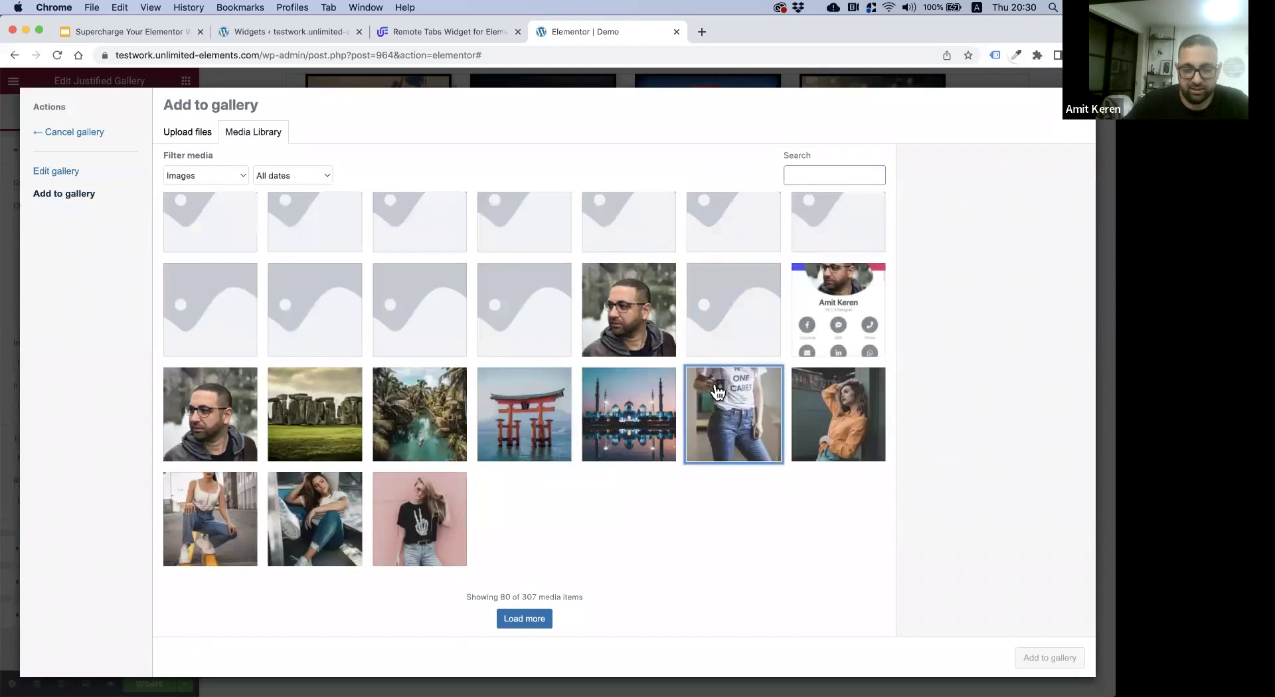
click(454, 496)
click(1044, 658)
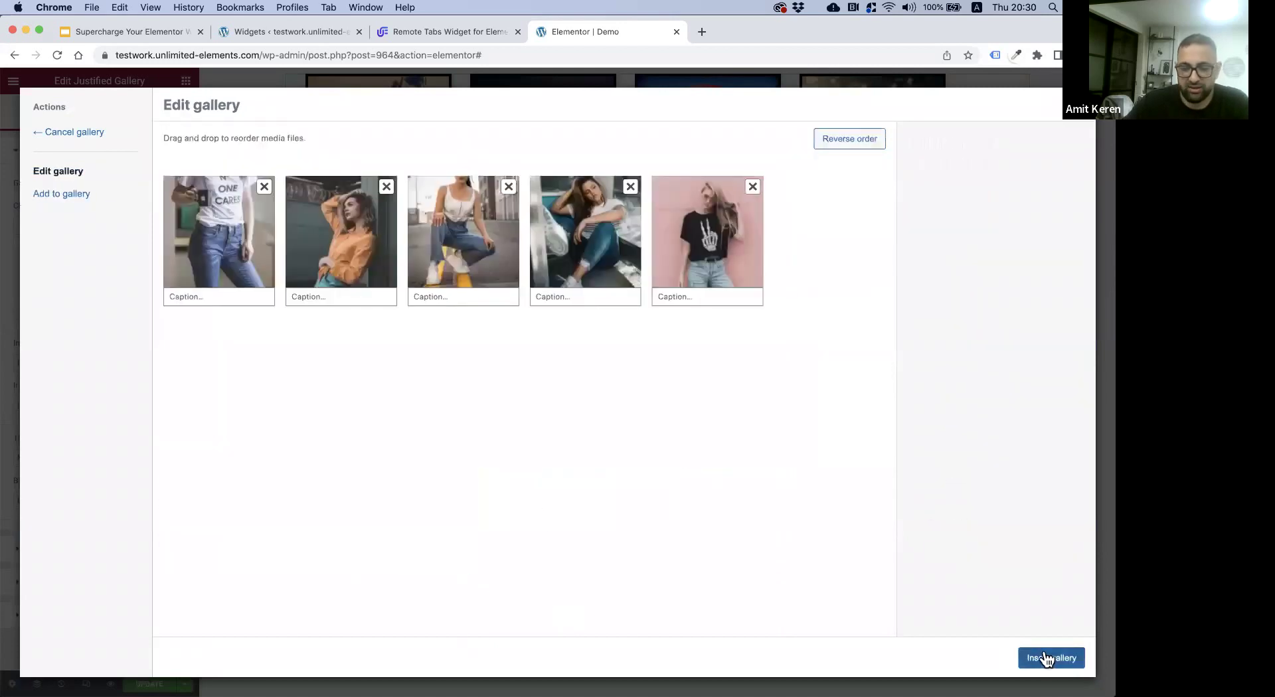
click(1056, 660)
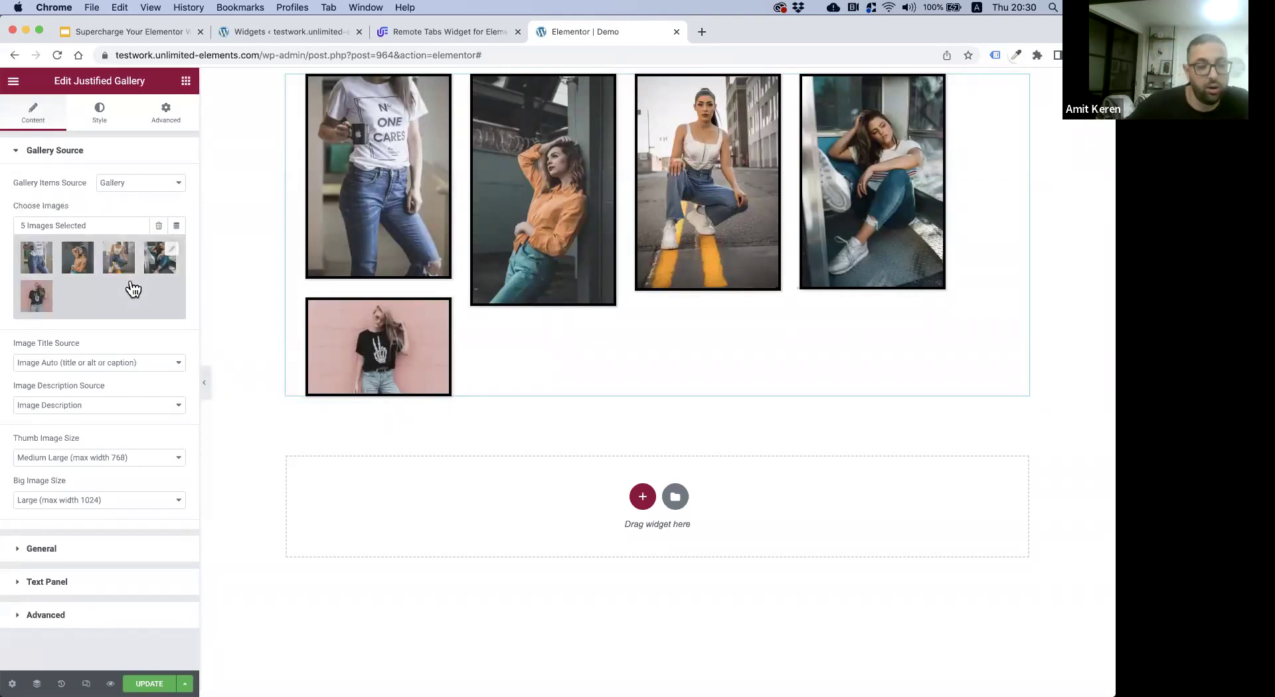
- Review the dynamic sources offered for the gallery images and set Gallery Items Source to Image And Video Items
click(176, 226)
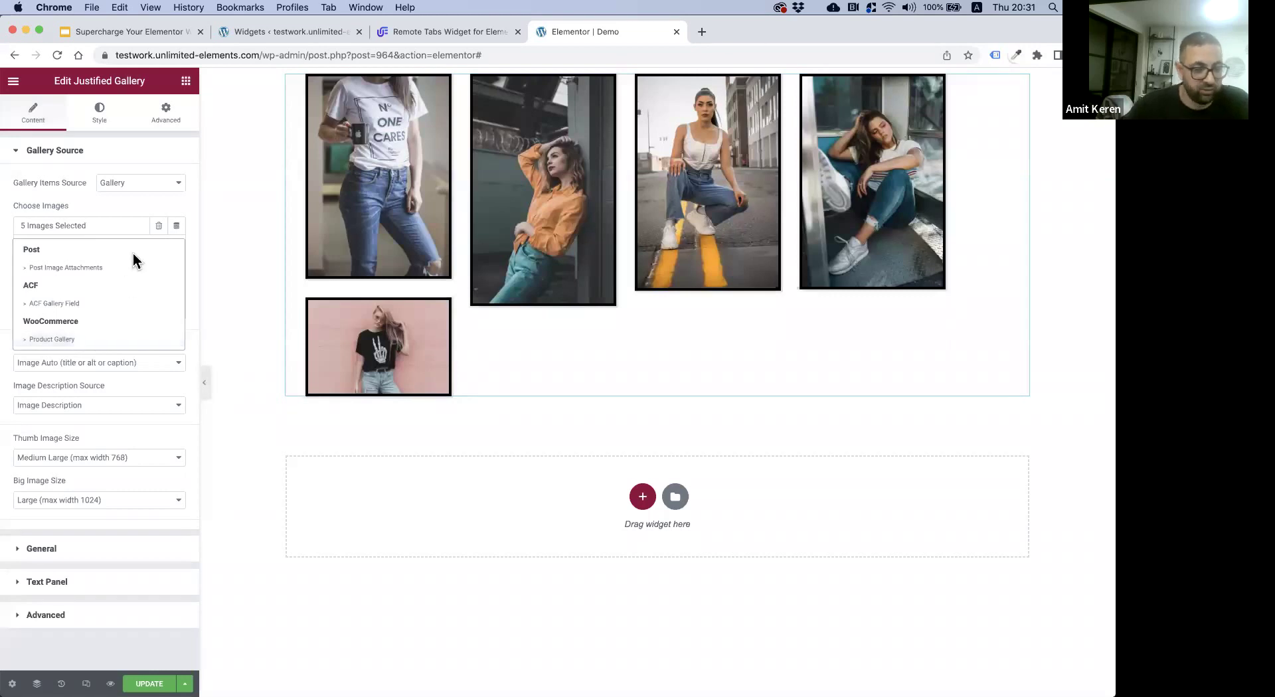
click(133, 204)
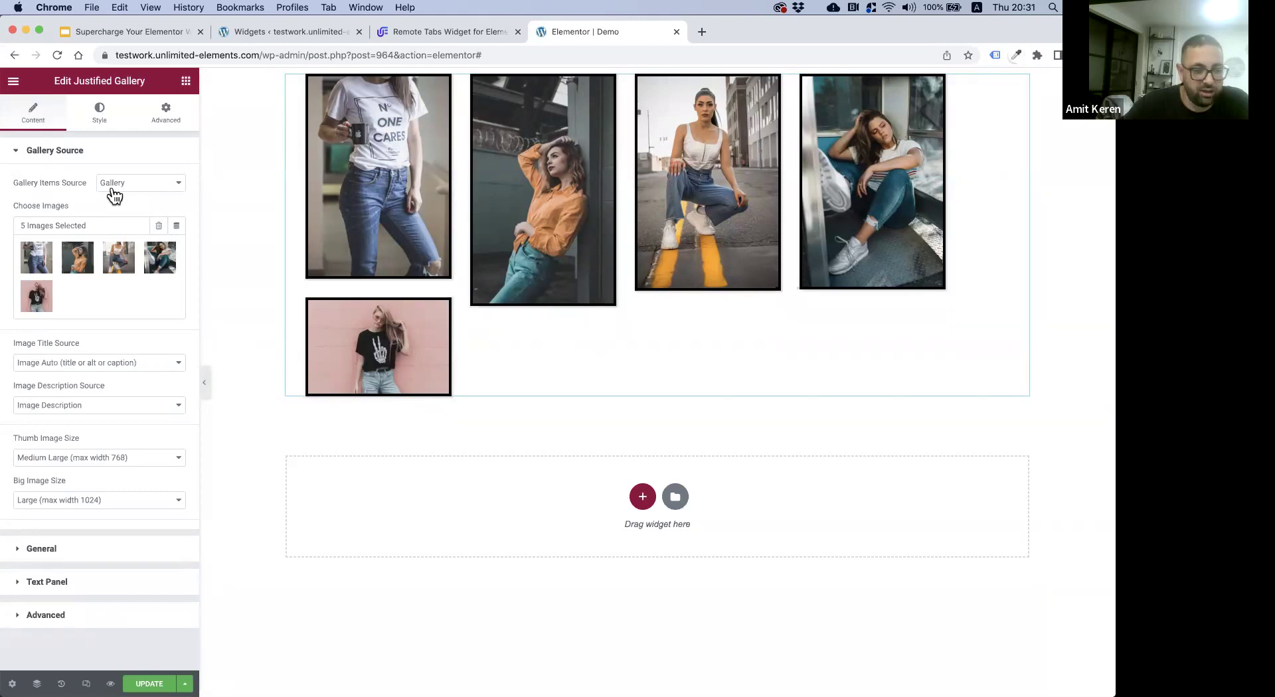
click(114, 193)
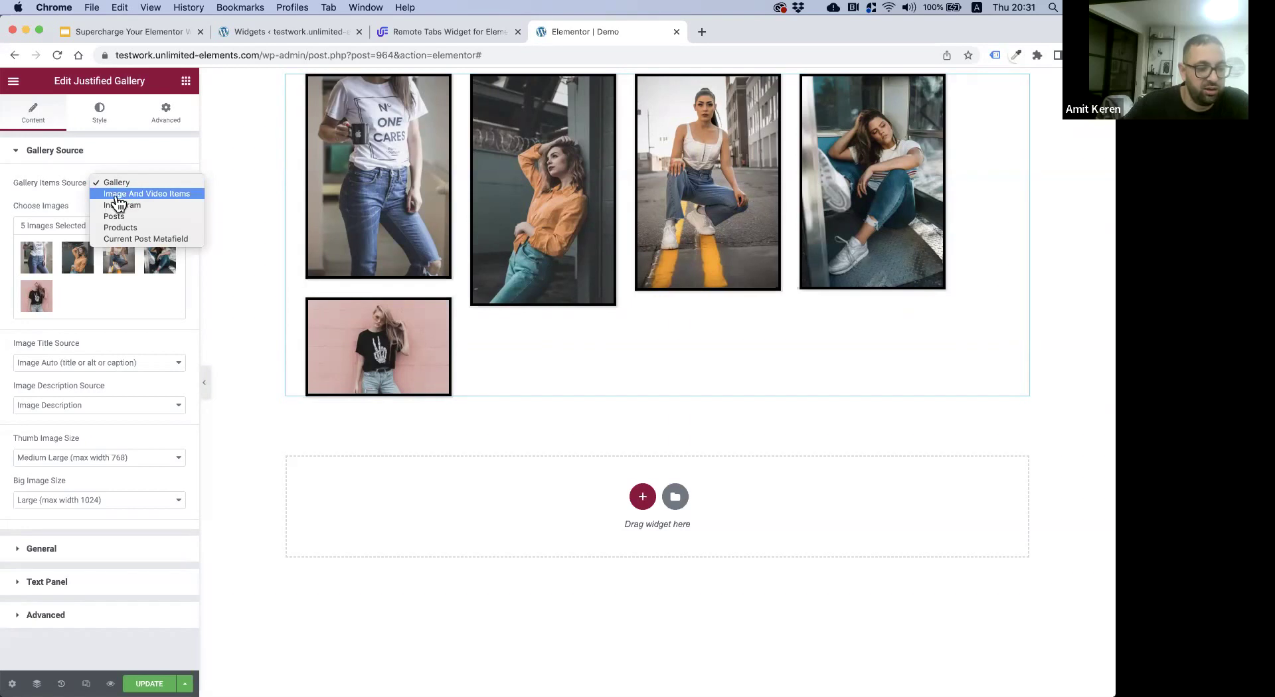
click(138, 197)
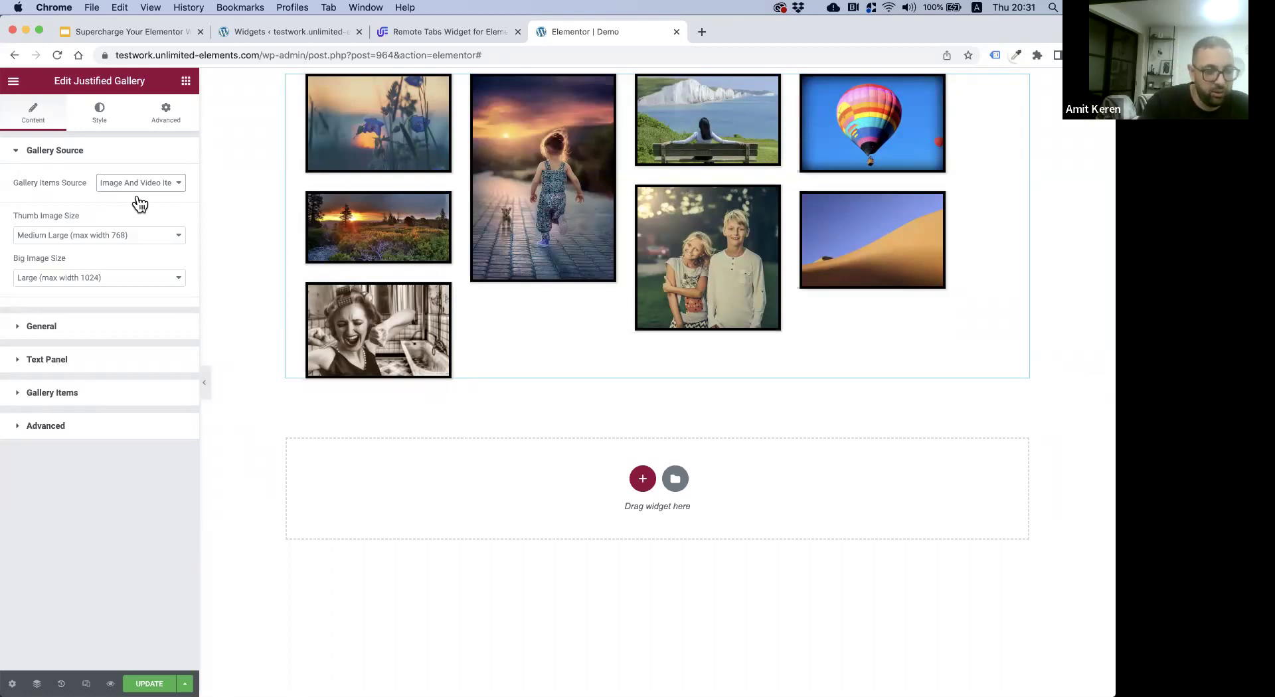
- Set the item type of gallery1 to Youtube and open its video URL field for editing
click(63, 397)
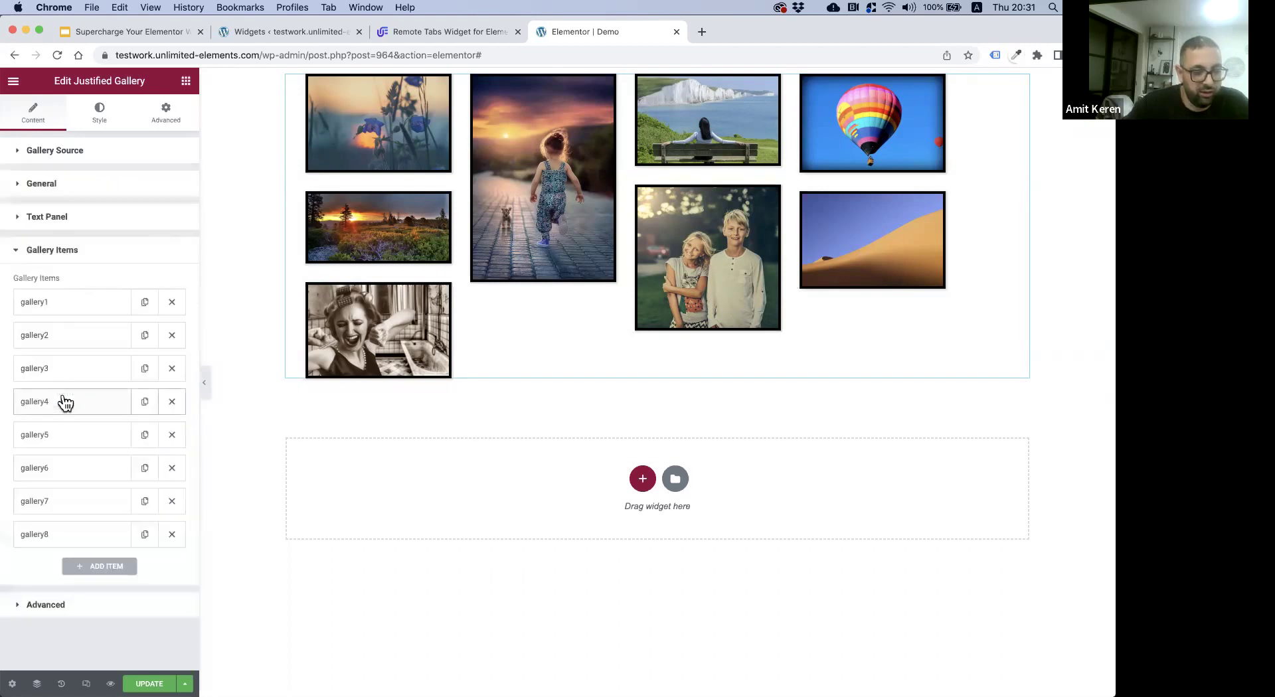
click(60, 318)
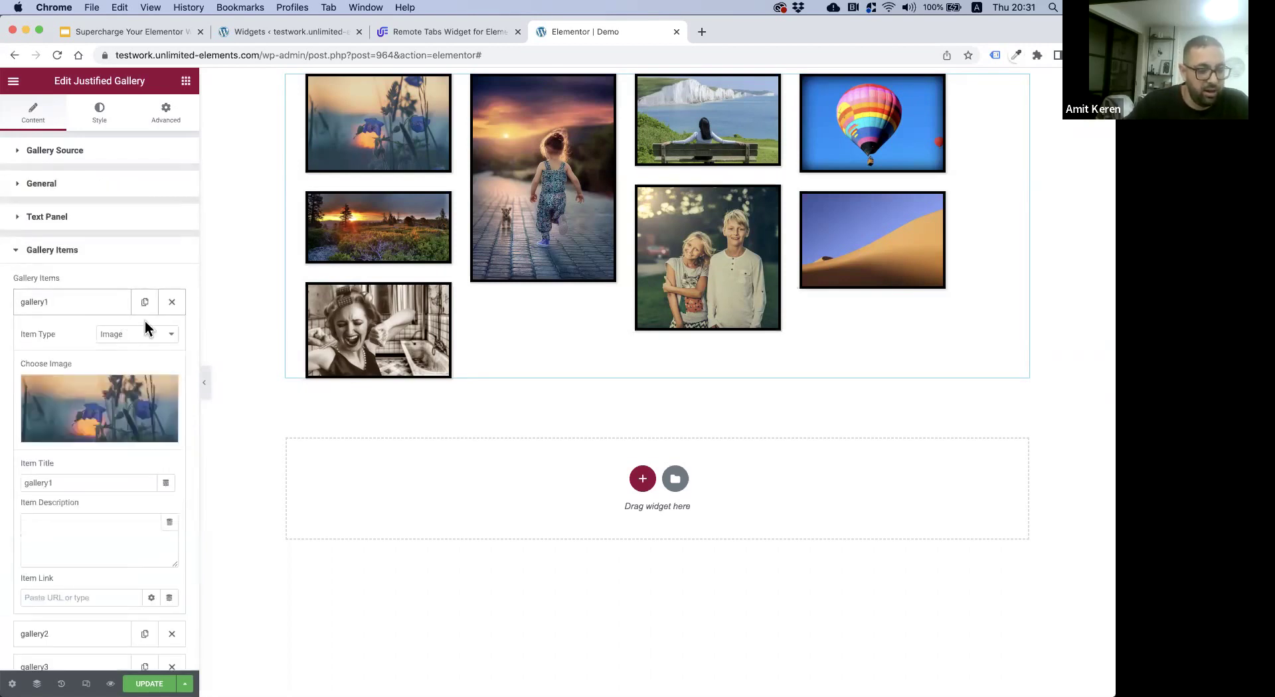
click(135, 335)
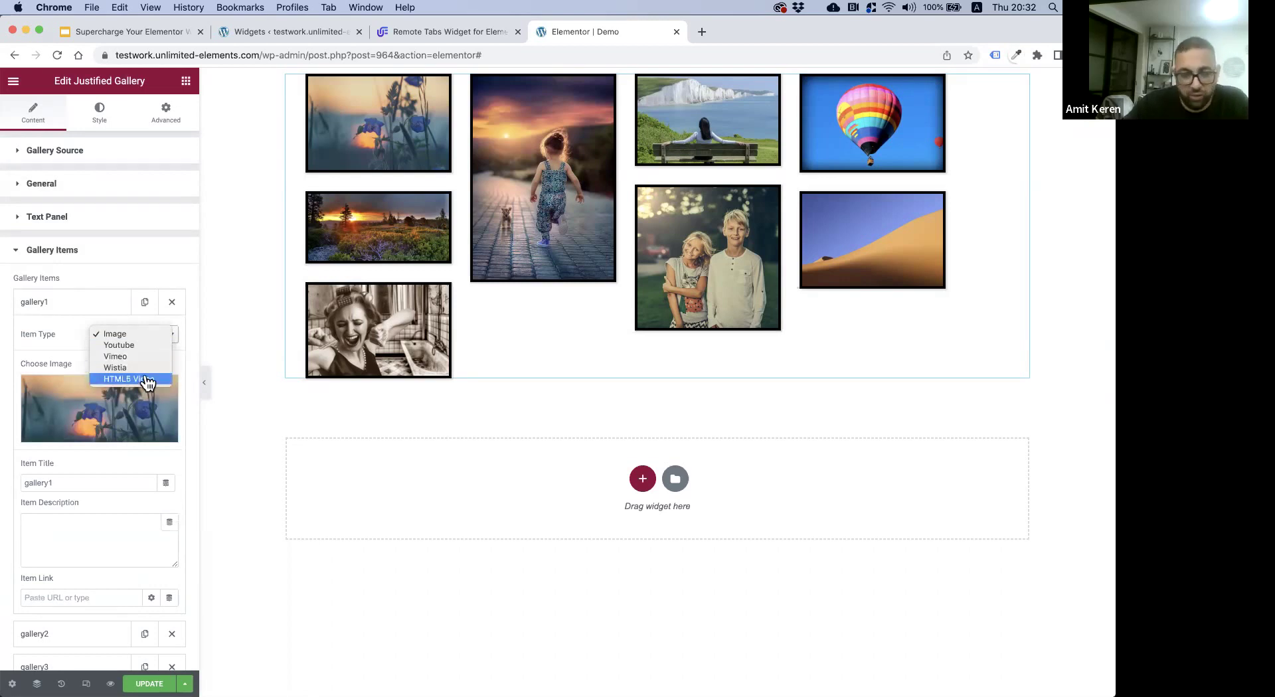
click(93, 332)
click(96, 334)
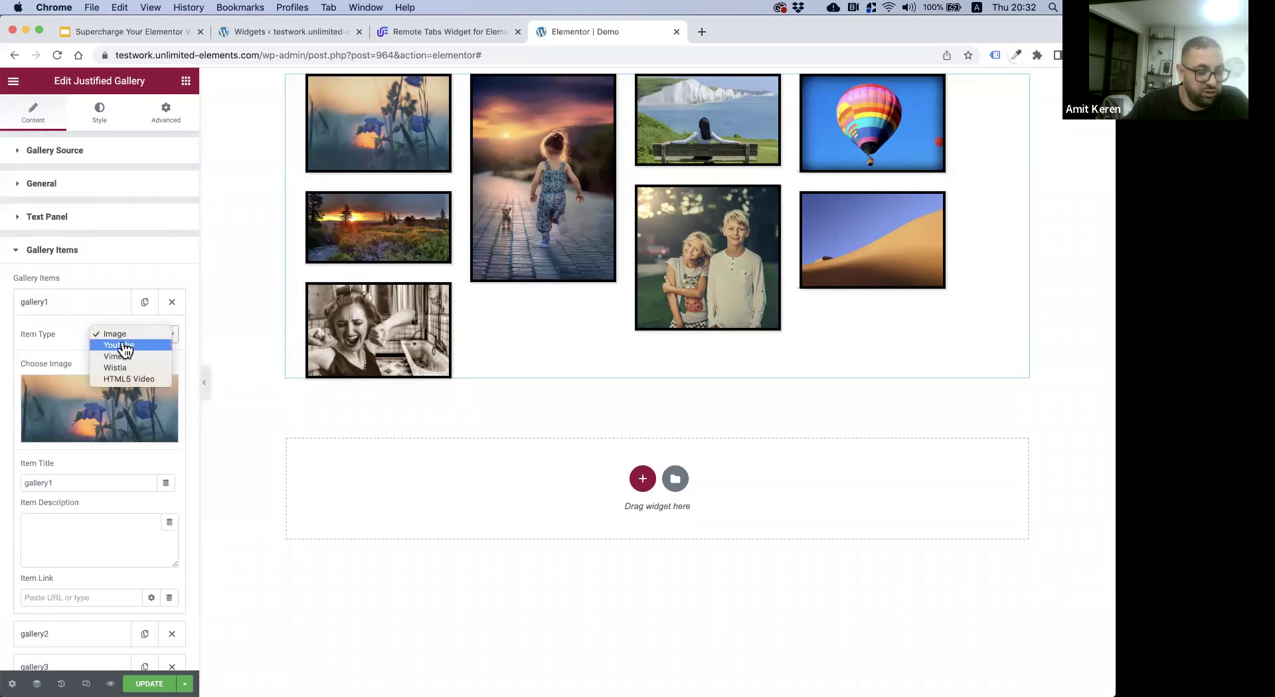
click(126, 347)
click(65, 378)
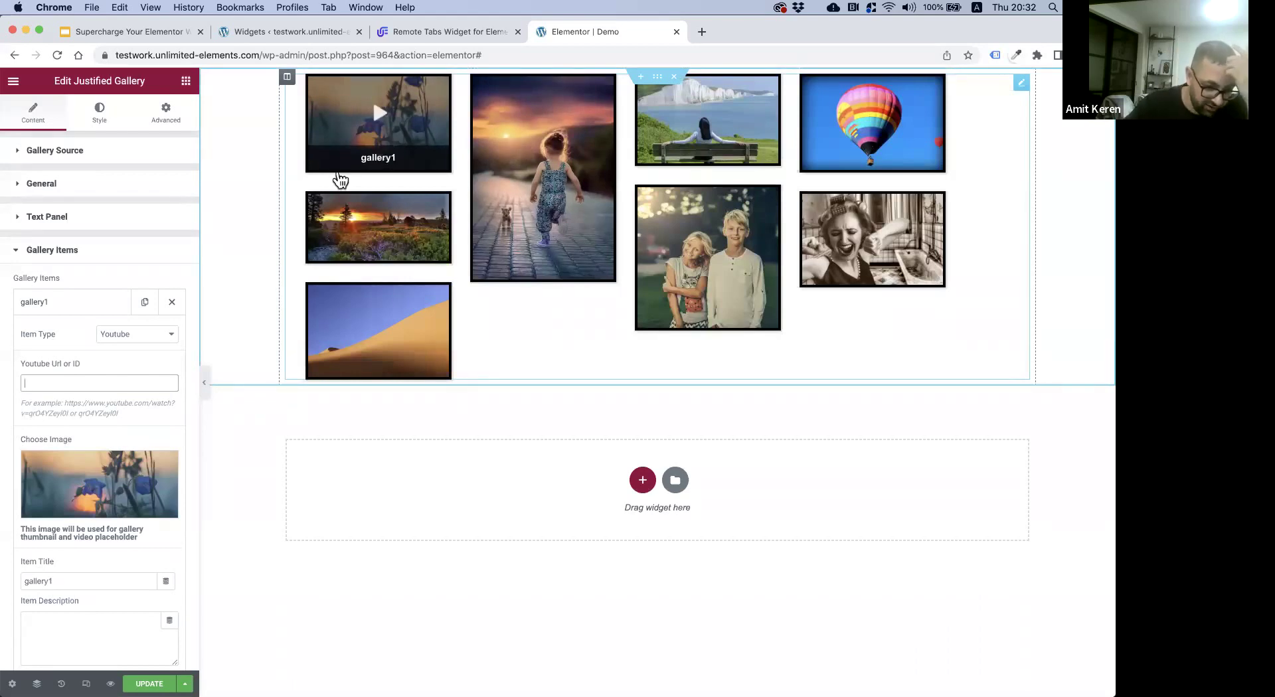
- Collapse the gallery1 item and set Gallery Items Source to Instagram
click(106, 307)
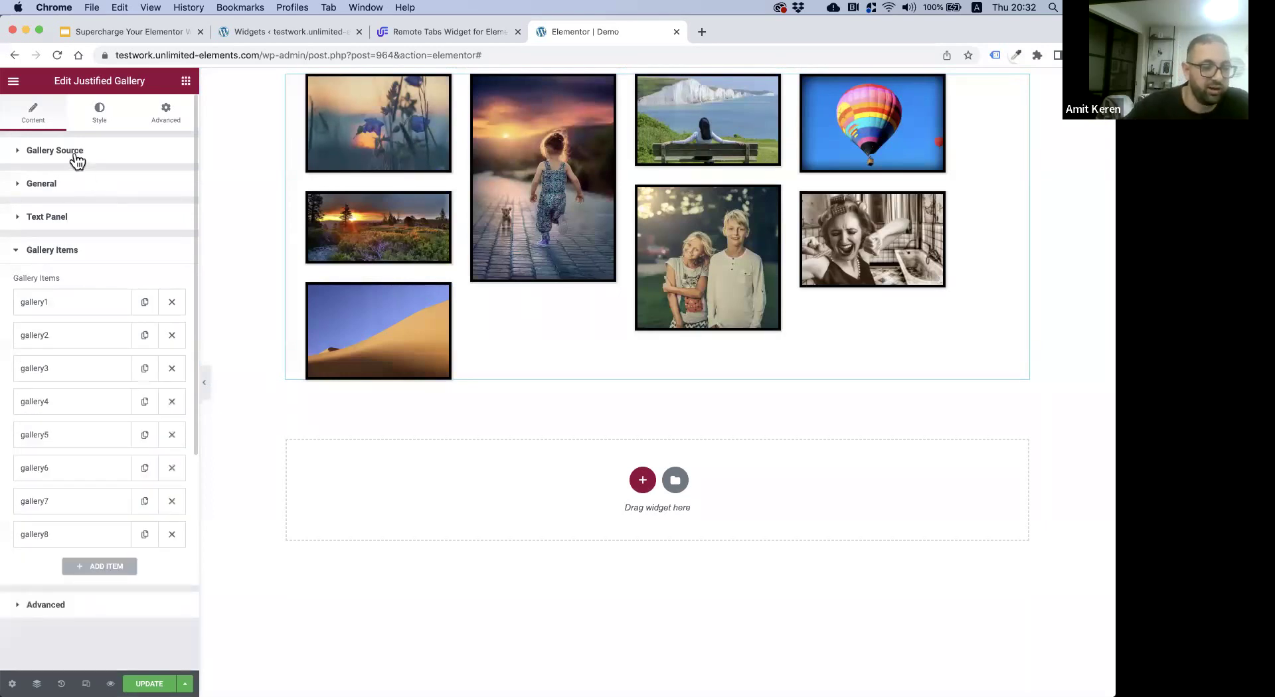
click(79, 159)
click(127, 189)
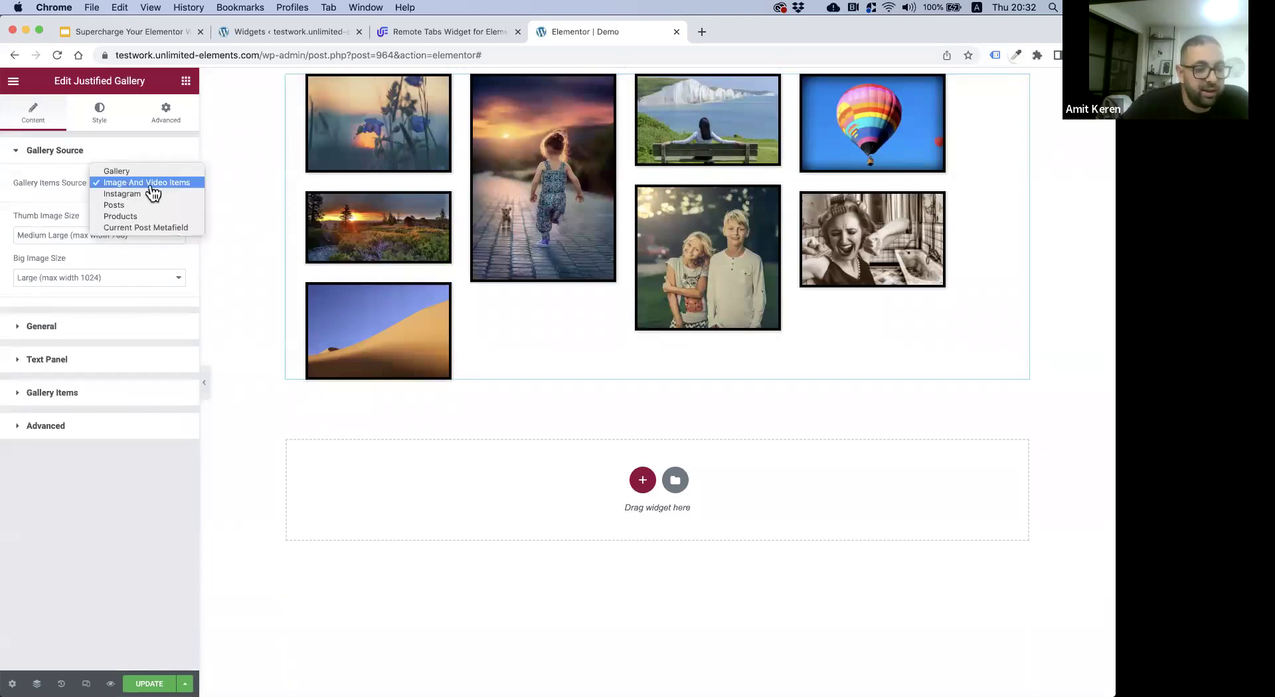
key(Escape)
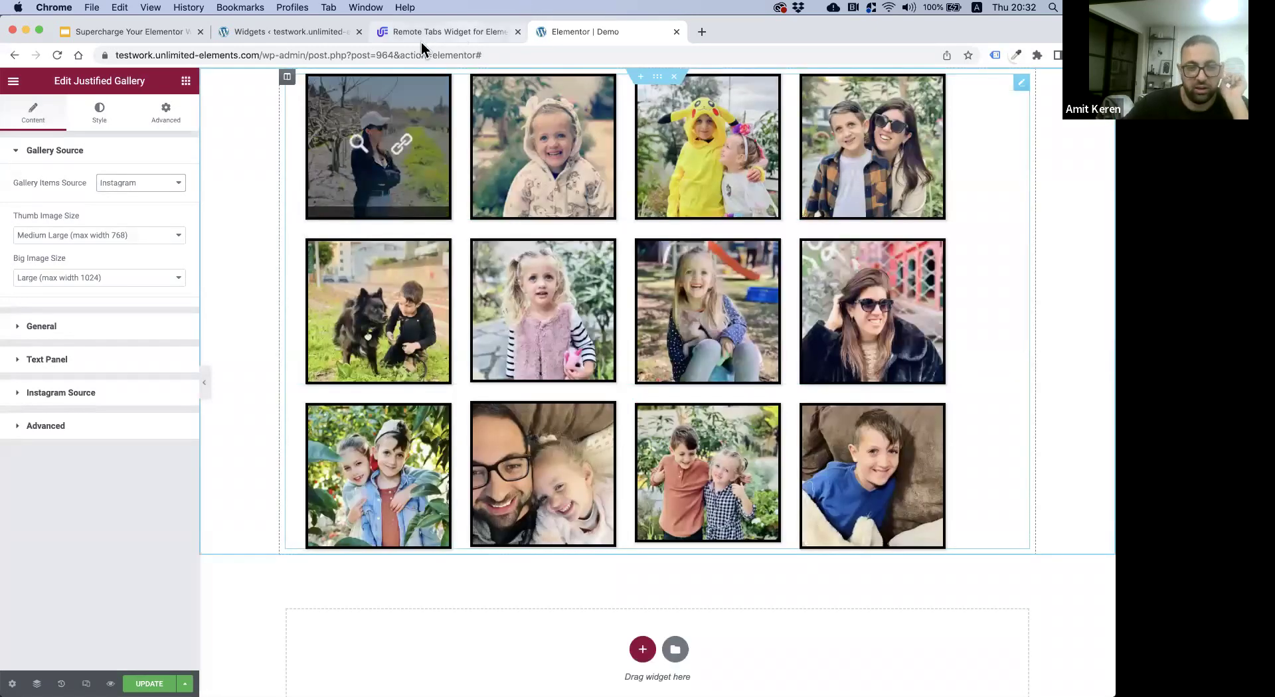
- Review the Instagram connection in the Unlimited Elements General Settings, then return to the editor and look over the Instagram gallery
click(332, 33)
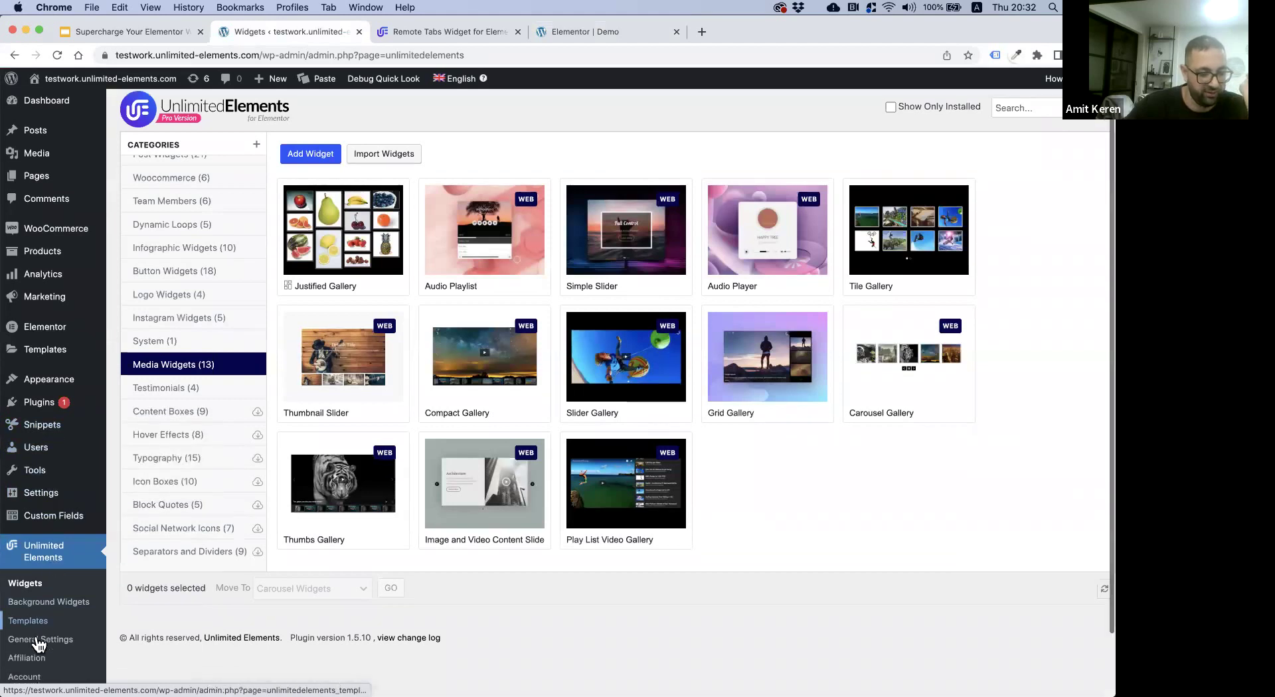
scroll(37, 638, down, 2)
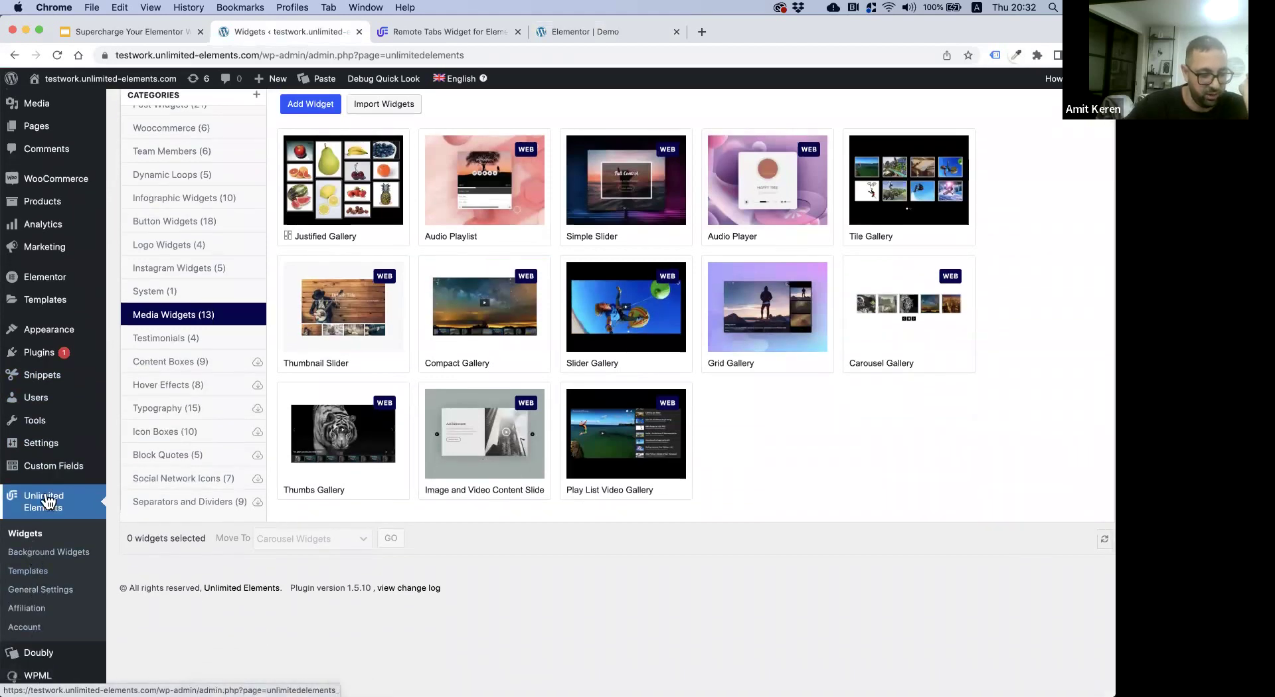
click(50, 590)
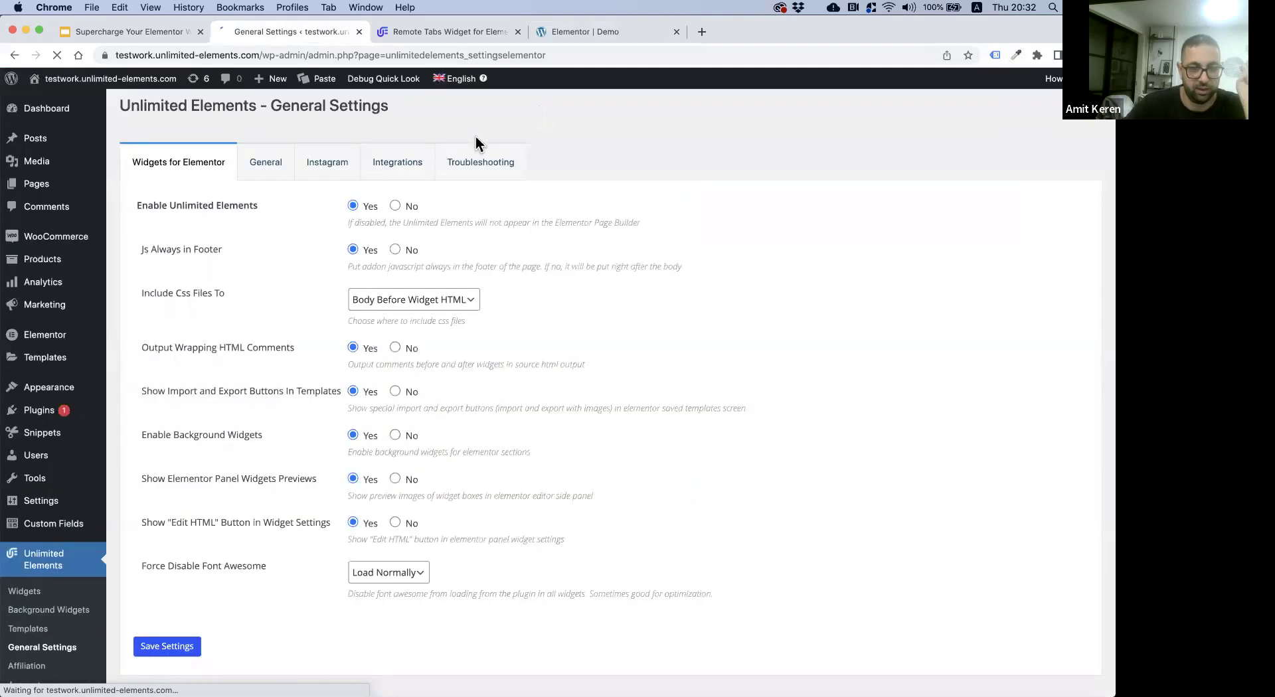
click(335, 170)
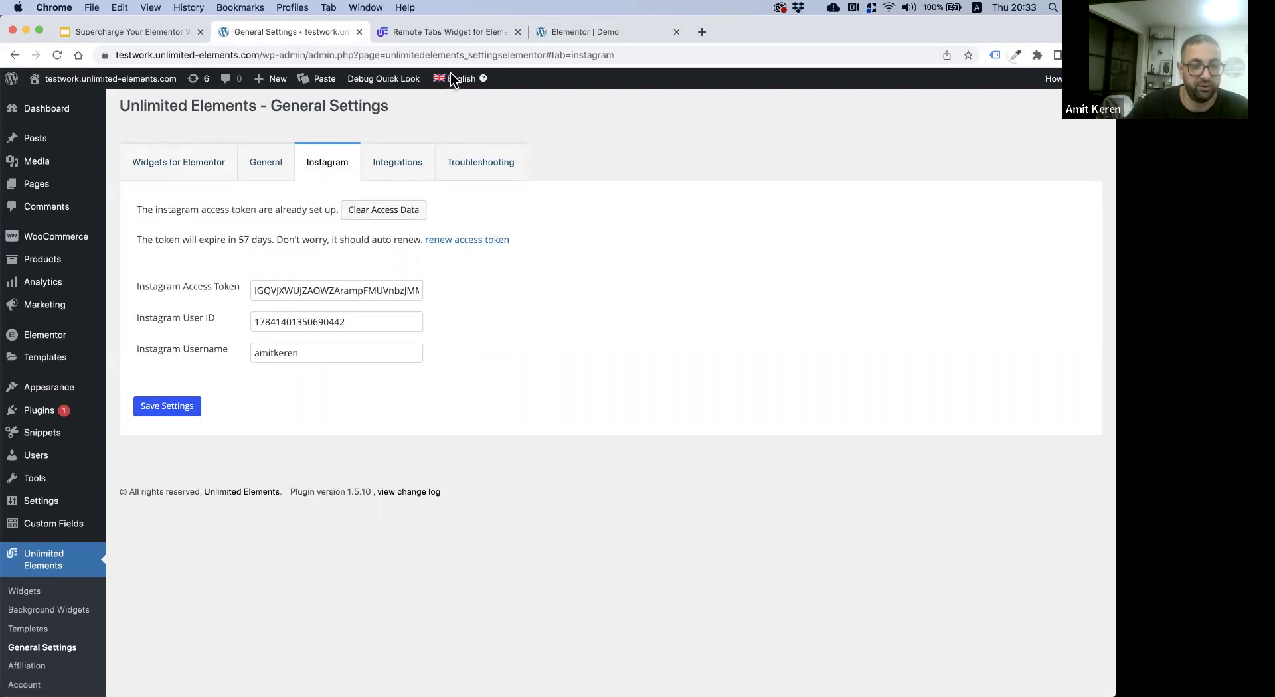
click(582, 31)
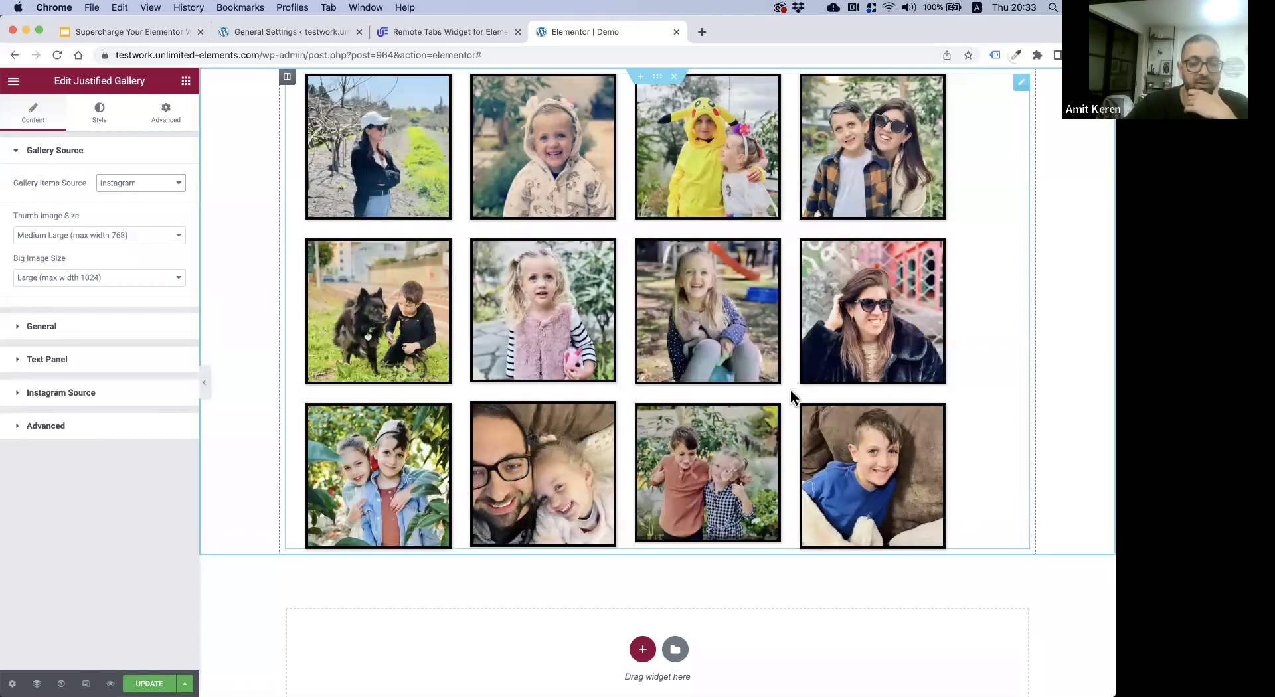
scroll(790, 389, down, 1)
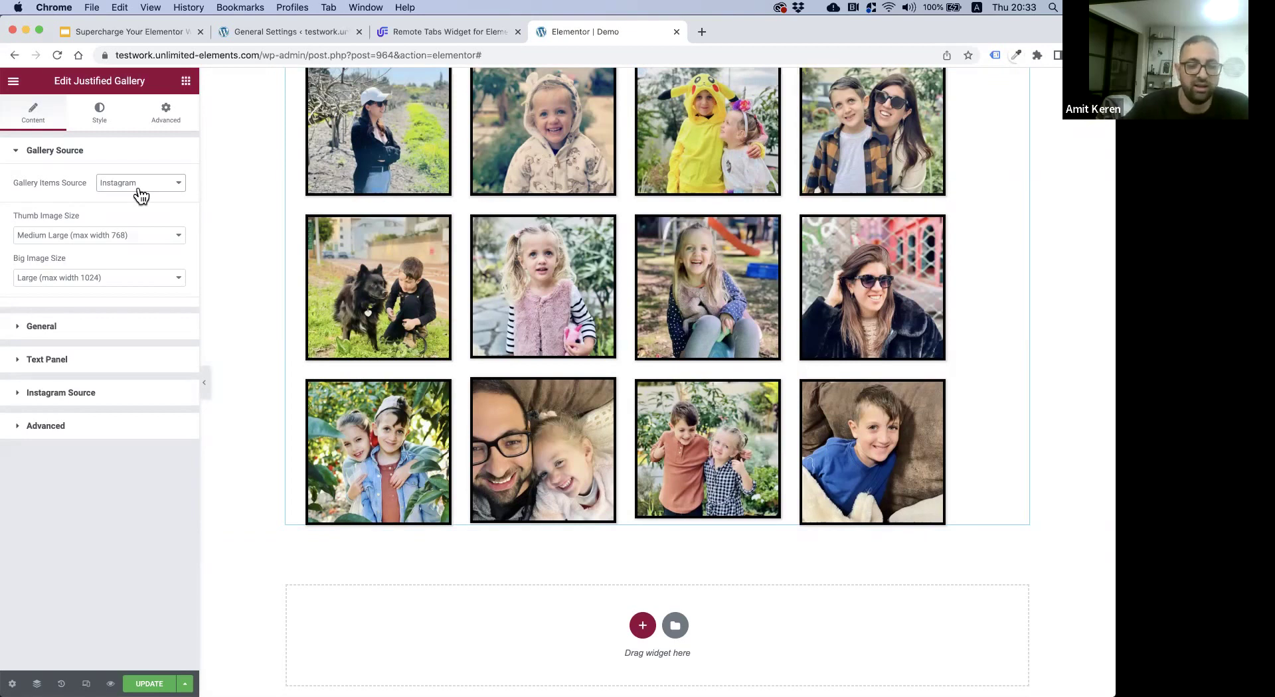
scroll(458, 273, up, 1)
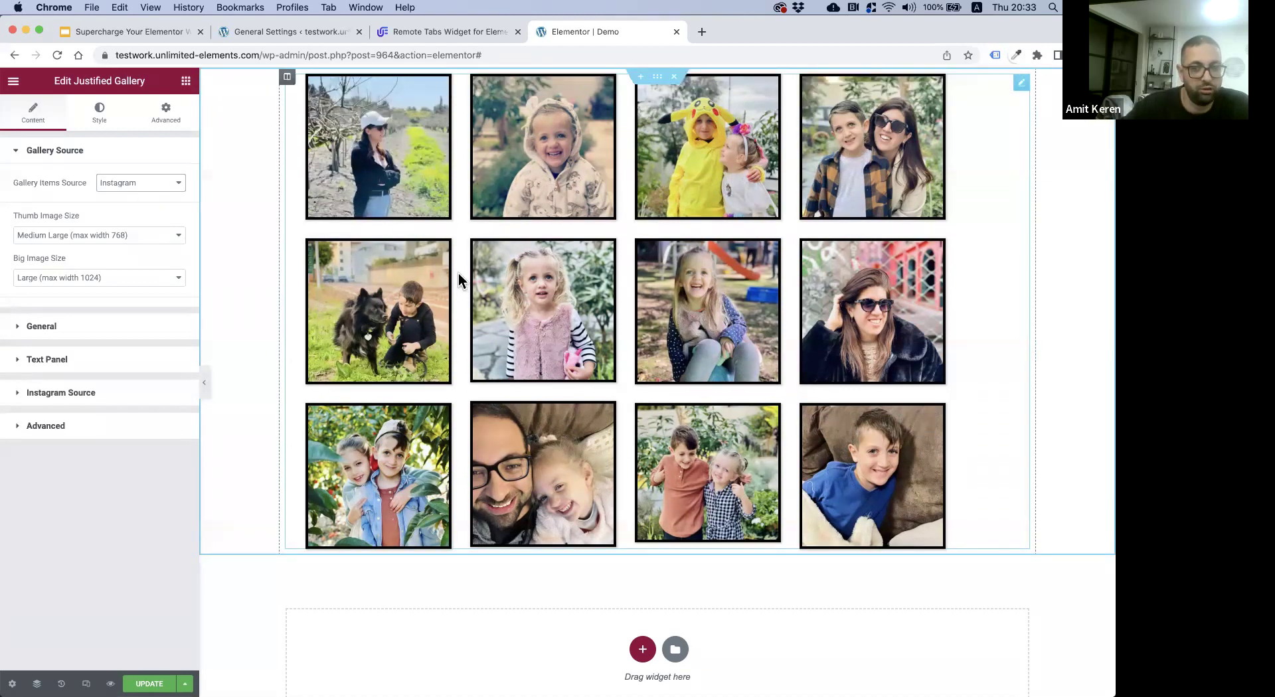
- Set Gallery Items Source to Posts and review the Posts Source and Post Types options of the gallery posts query
click(131, 186)
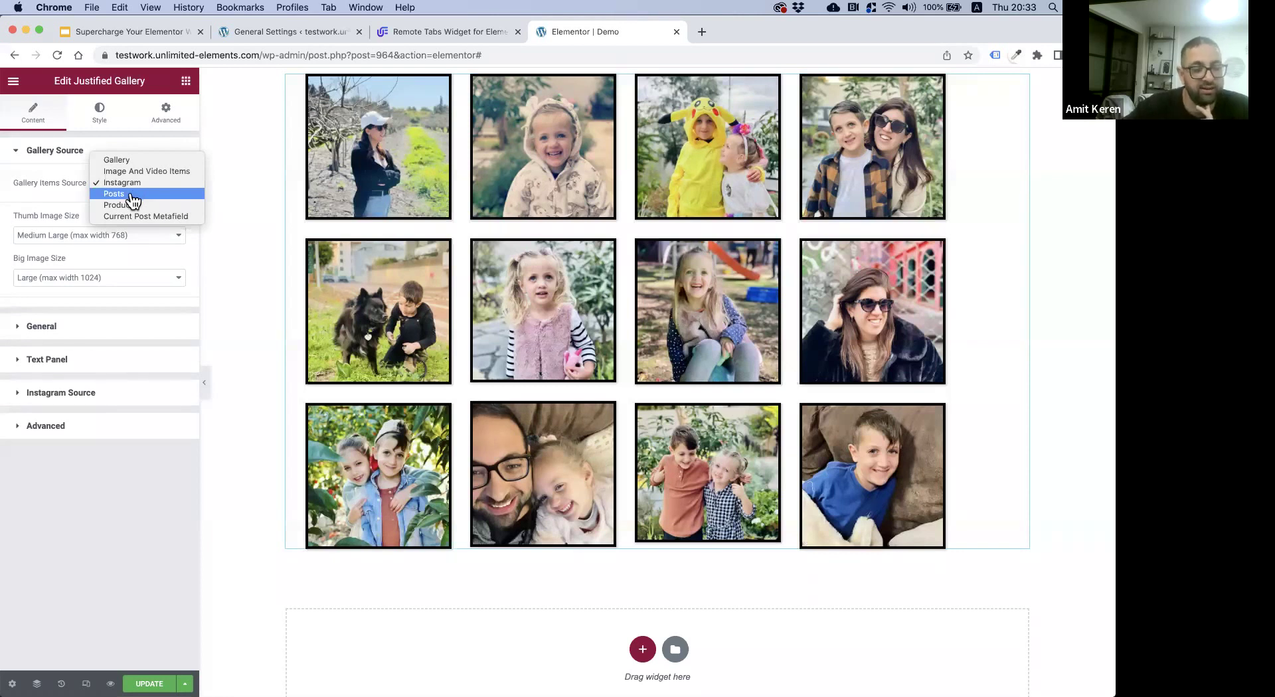
click(132, 197)
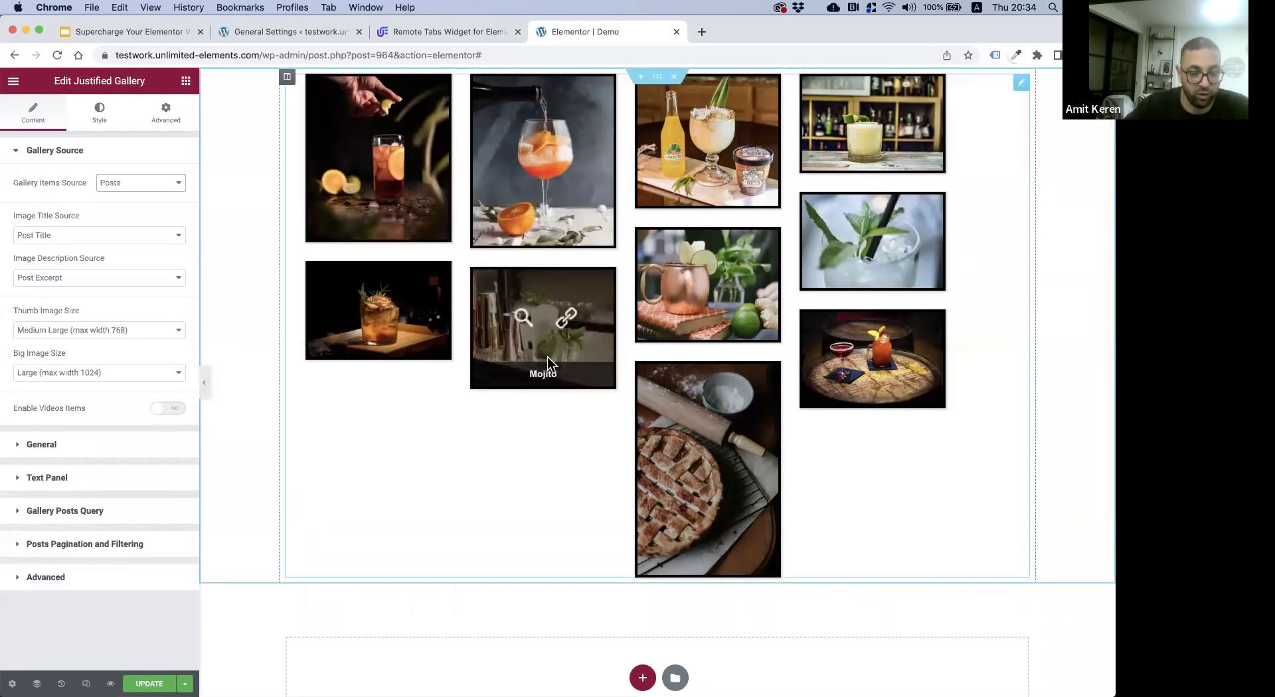
click(76, 513)
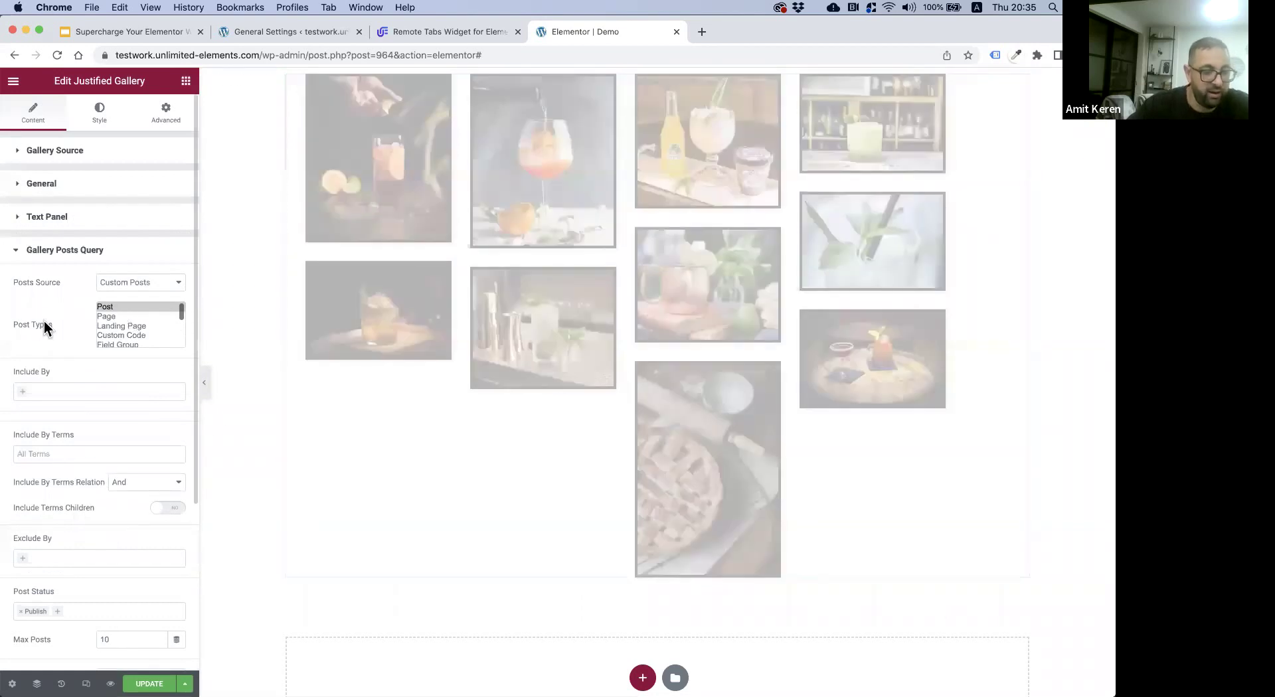
click(118, 286)
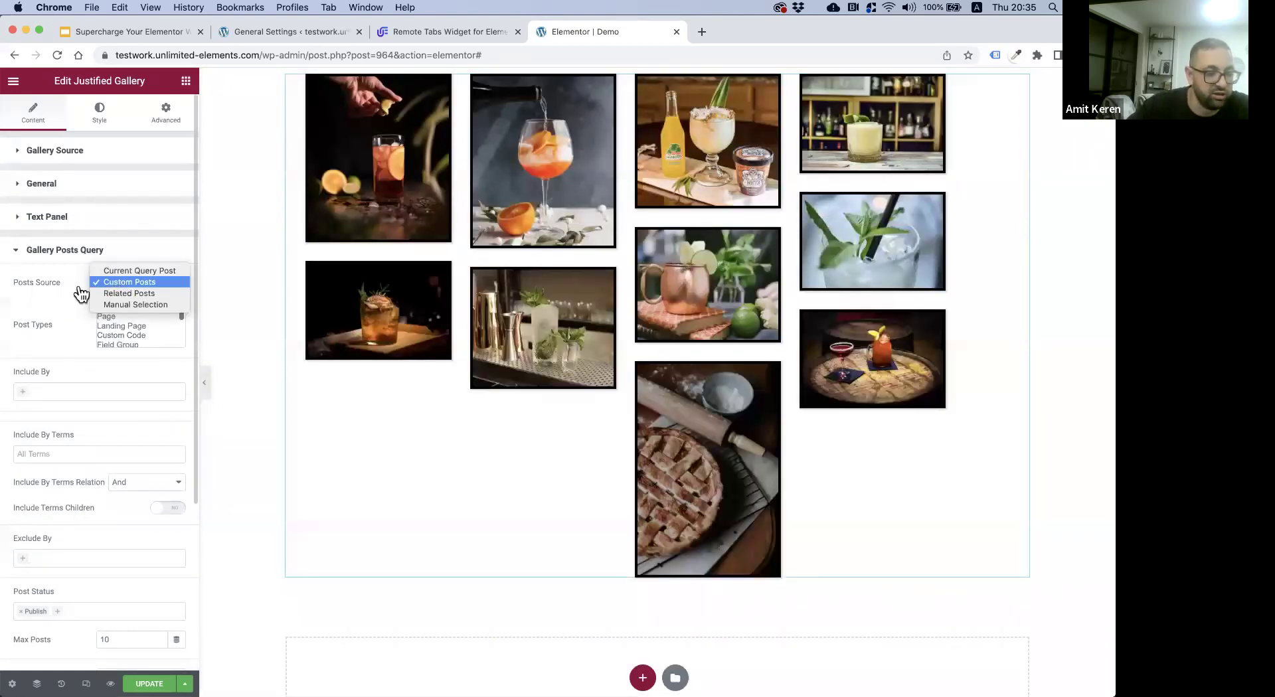
click(84, 300)
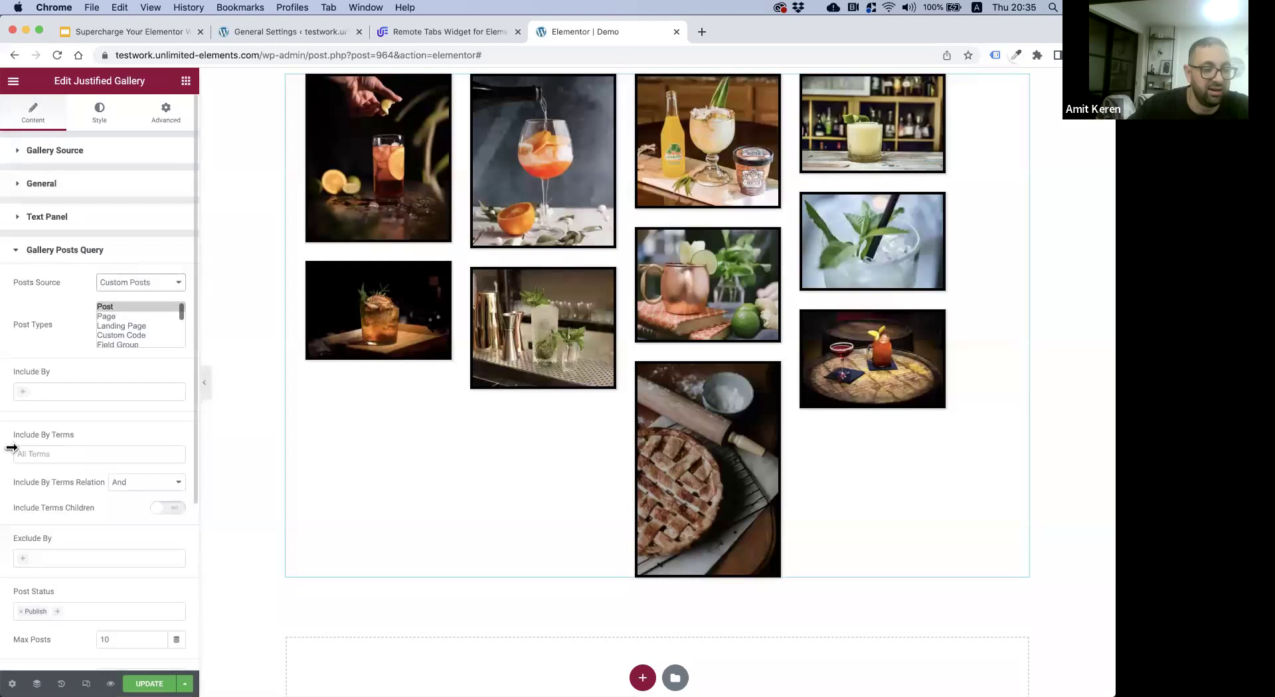
scroll(178, 305, down, 5)
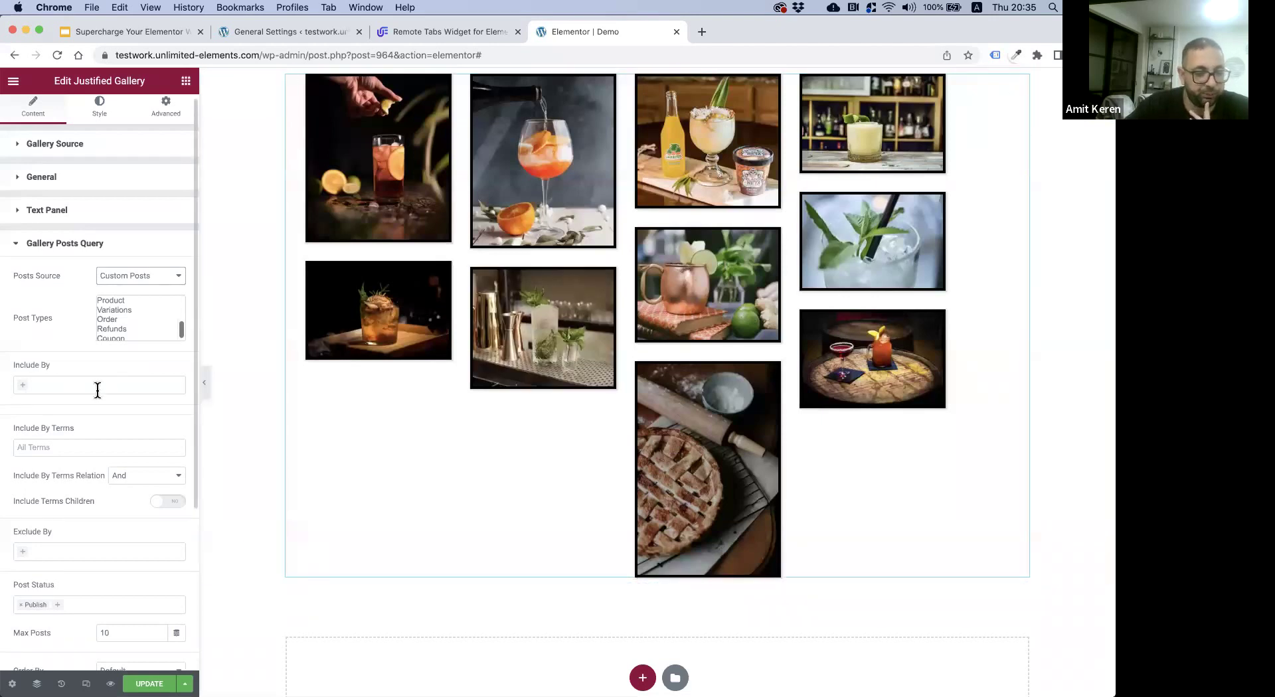
- Try limiting the gallery posts to the Cars term under Include By Terms, then remove the term
click(76, 447)
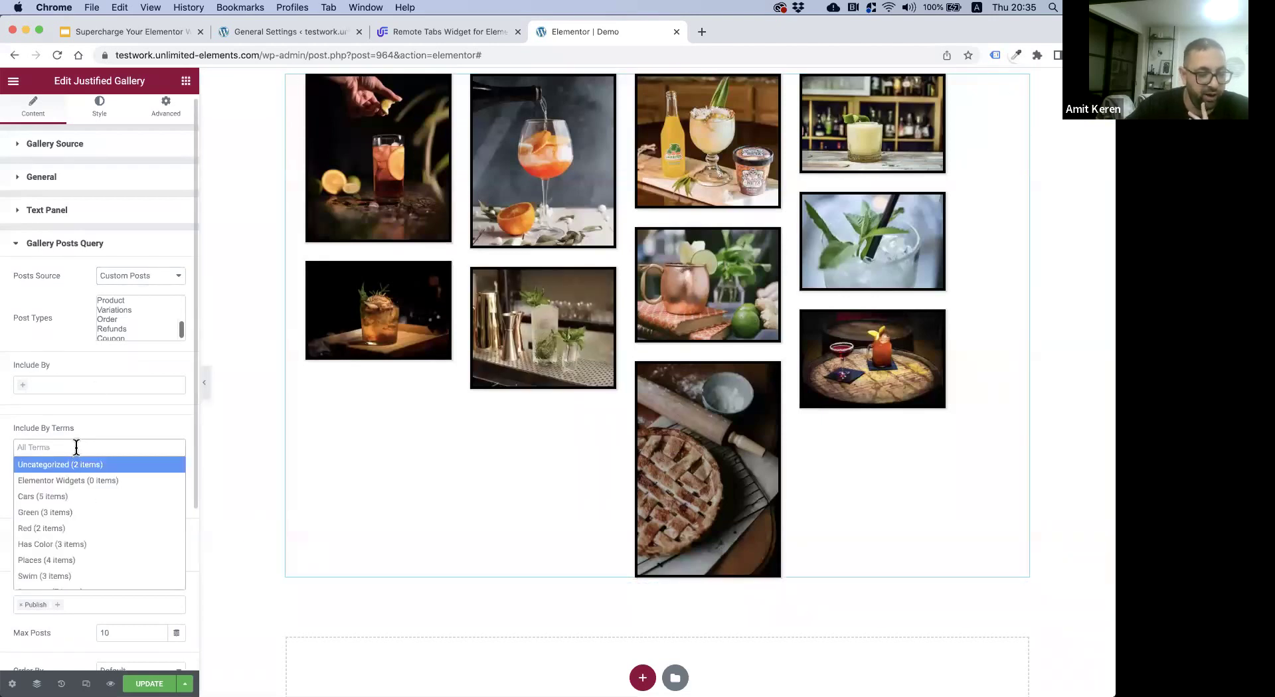
scroll(81, 511, down, 2)
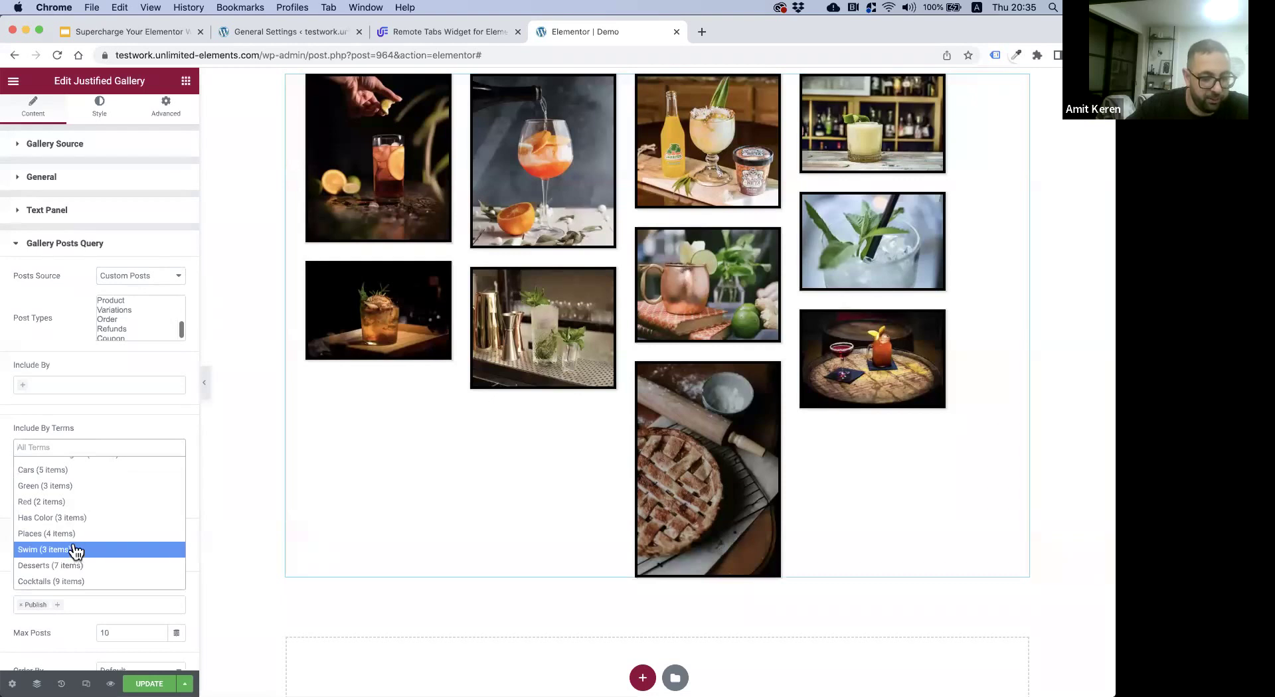
click(59, 471)
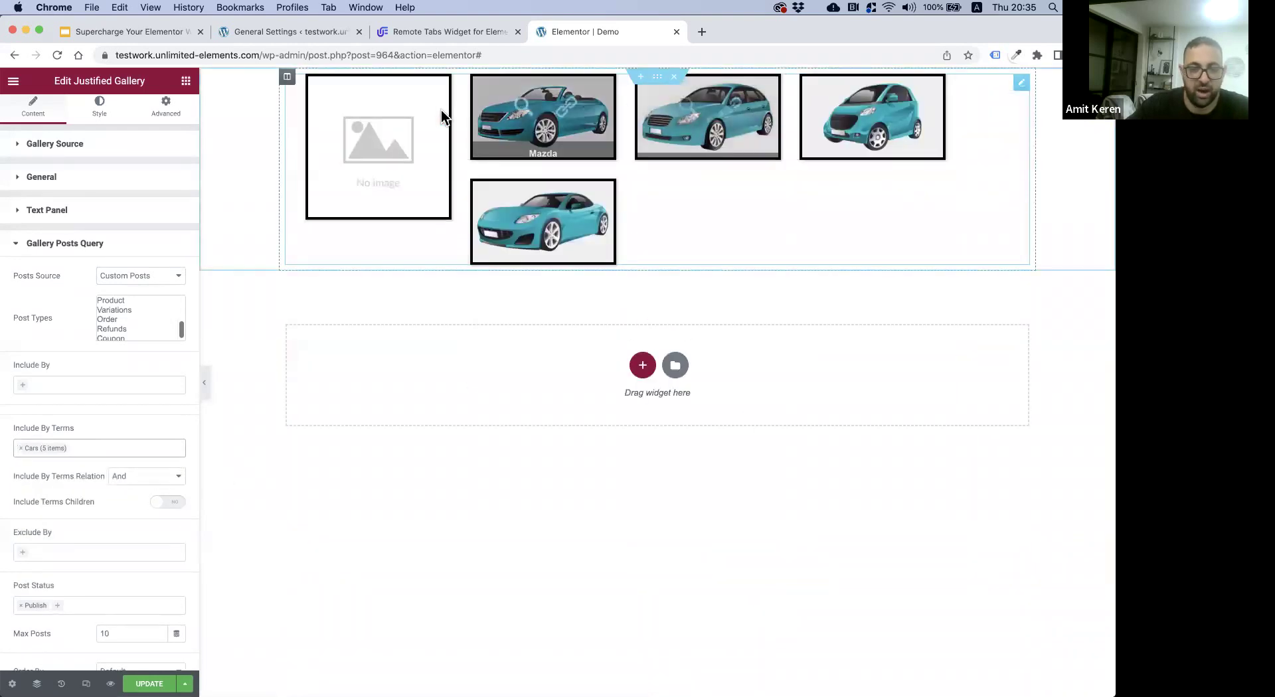
click(21, 449)
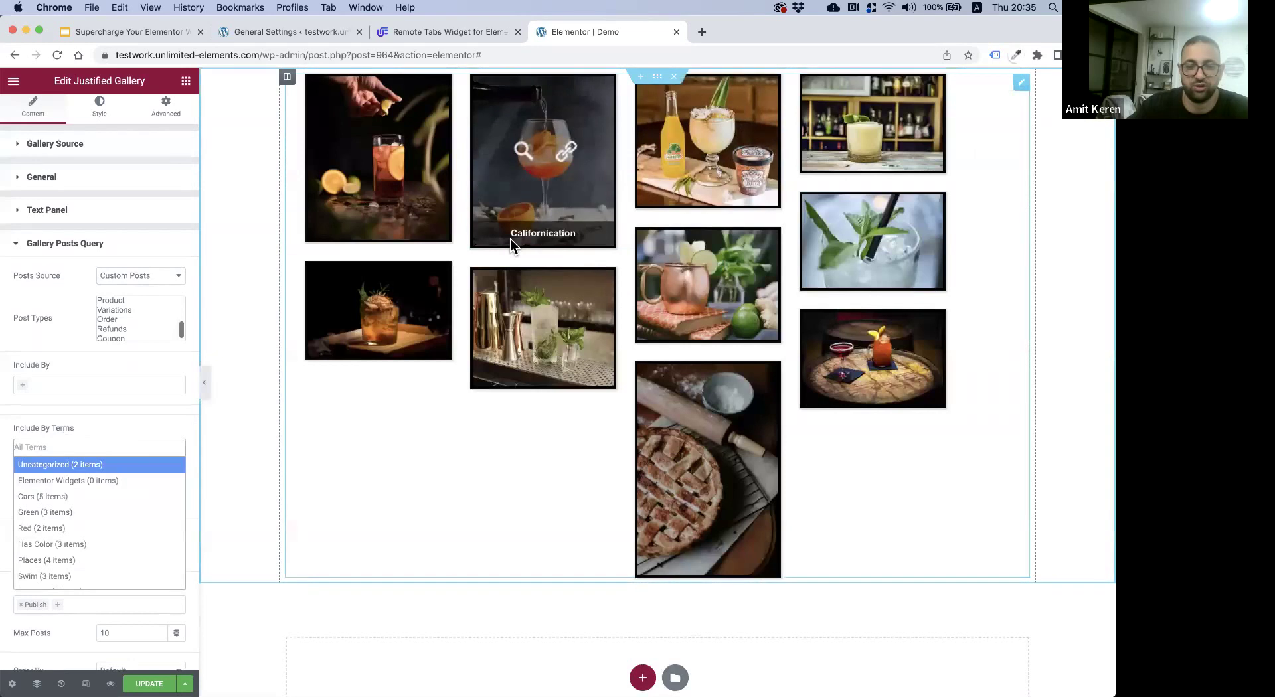
click(100, 430)
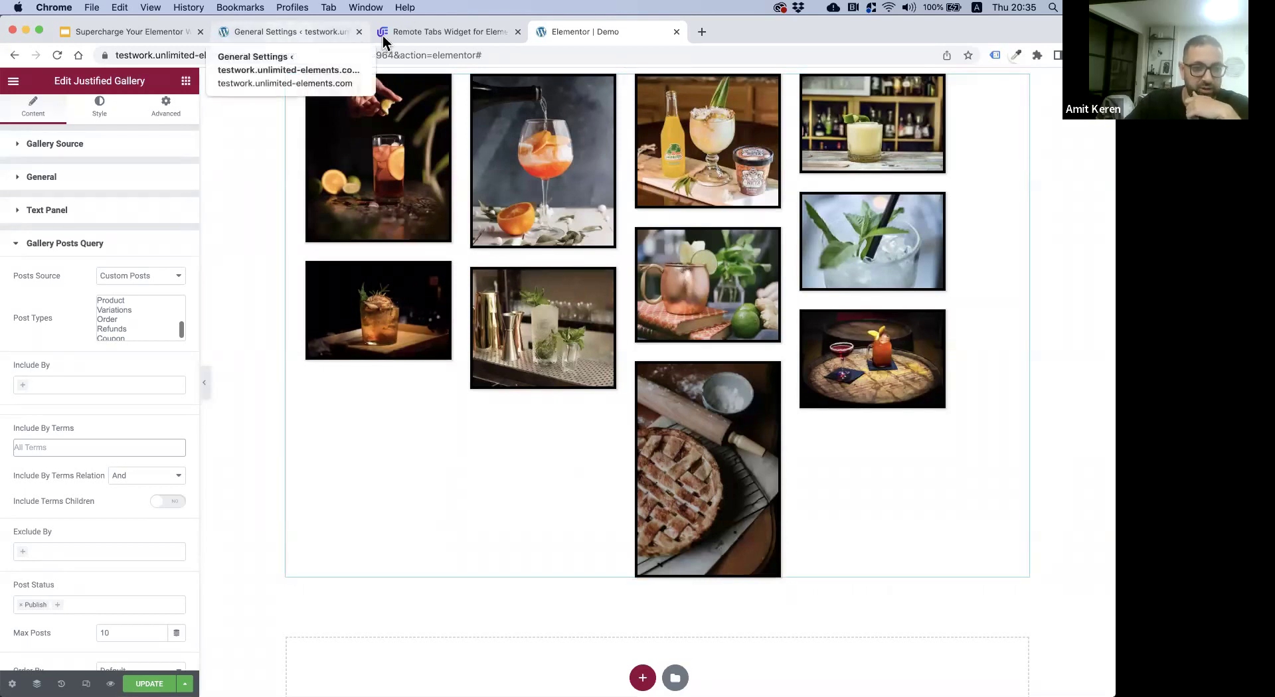
- View the Post Widgets category in the Unlimited Elements widget library and return to the Elementor editor
click(314, 33)
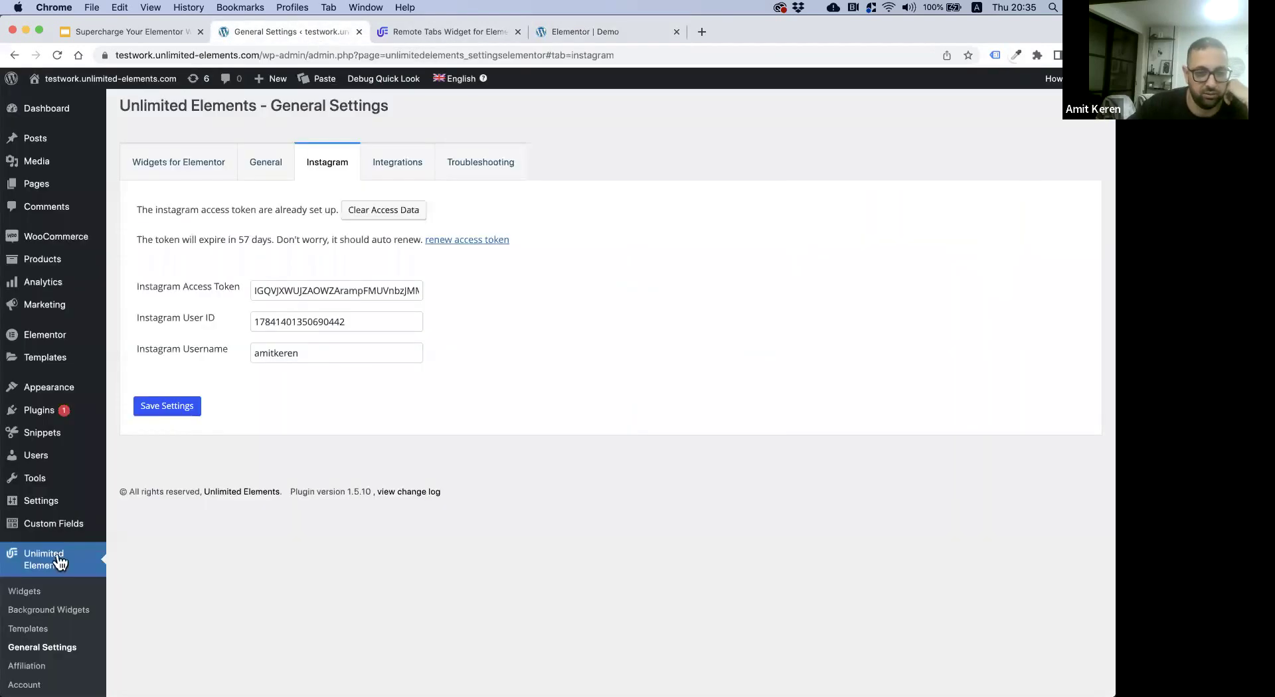
click(86, 562)
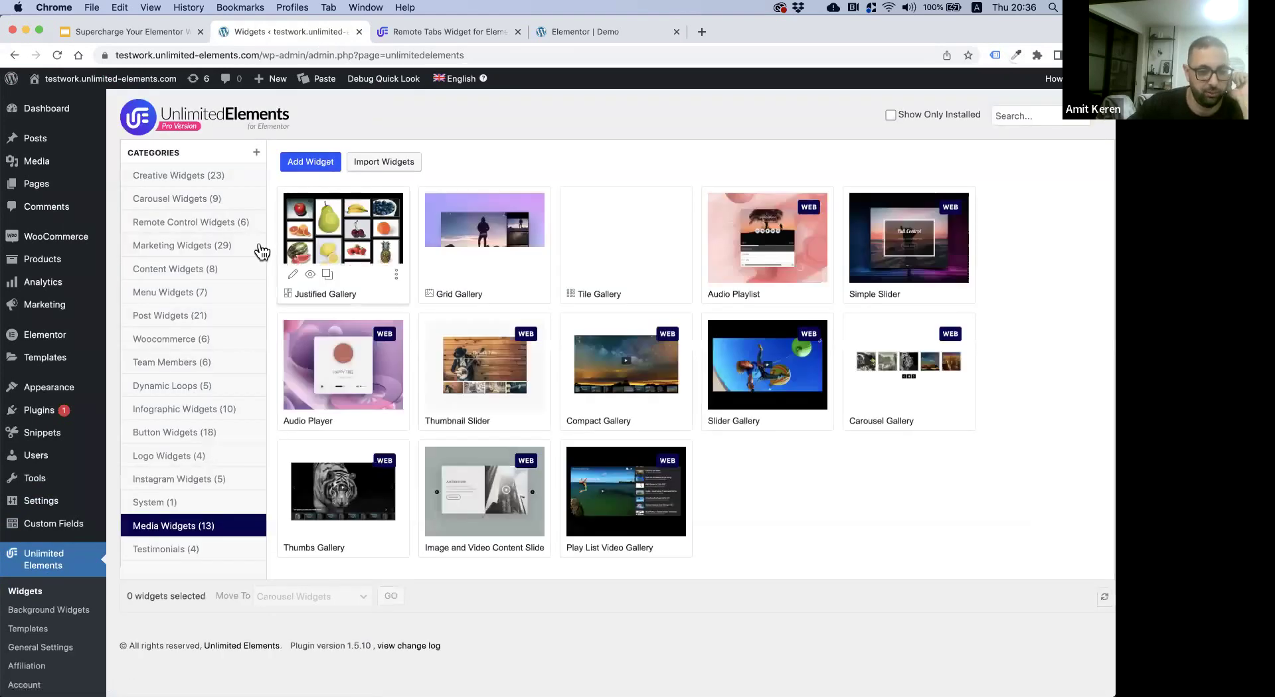
click(190, 320)
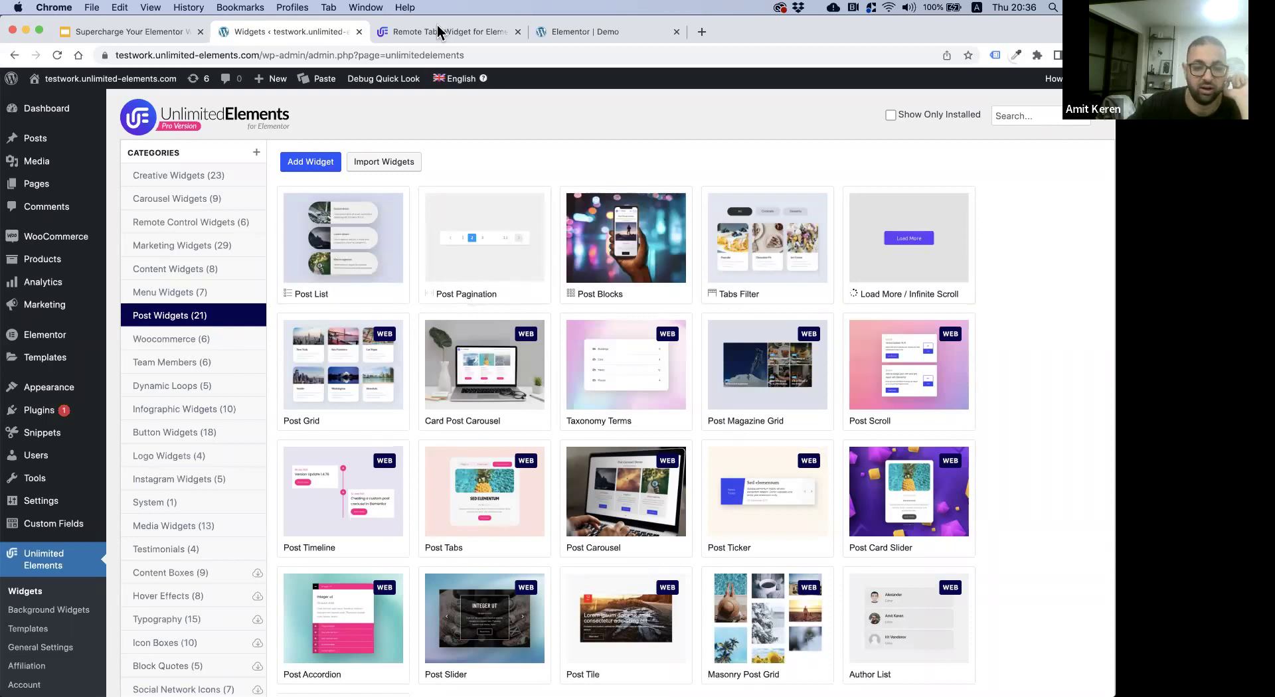
click(593, 35)
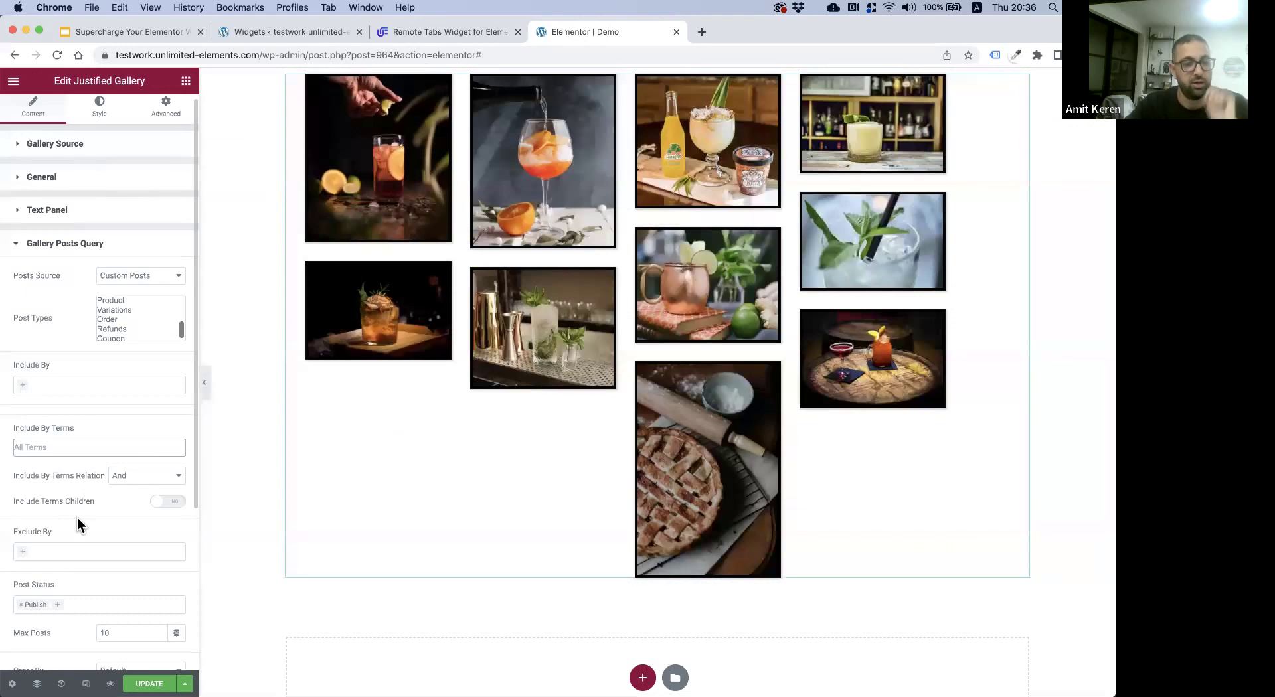
- Enable Post Filtering for the Justified Gallery in its pagination and filtering settings
click(41, 249)
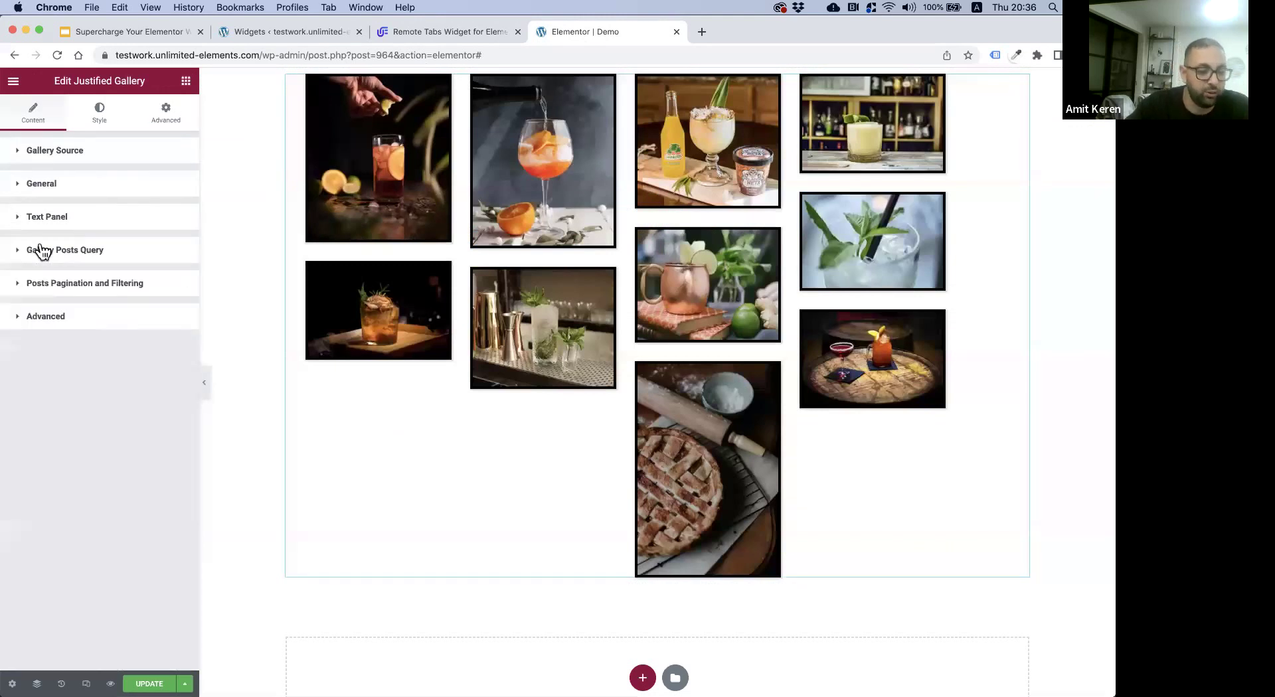
click(99, 291)
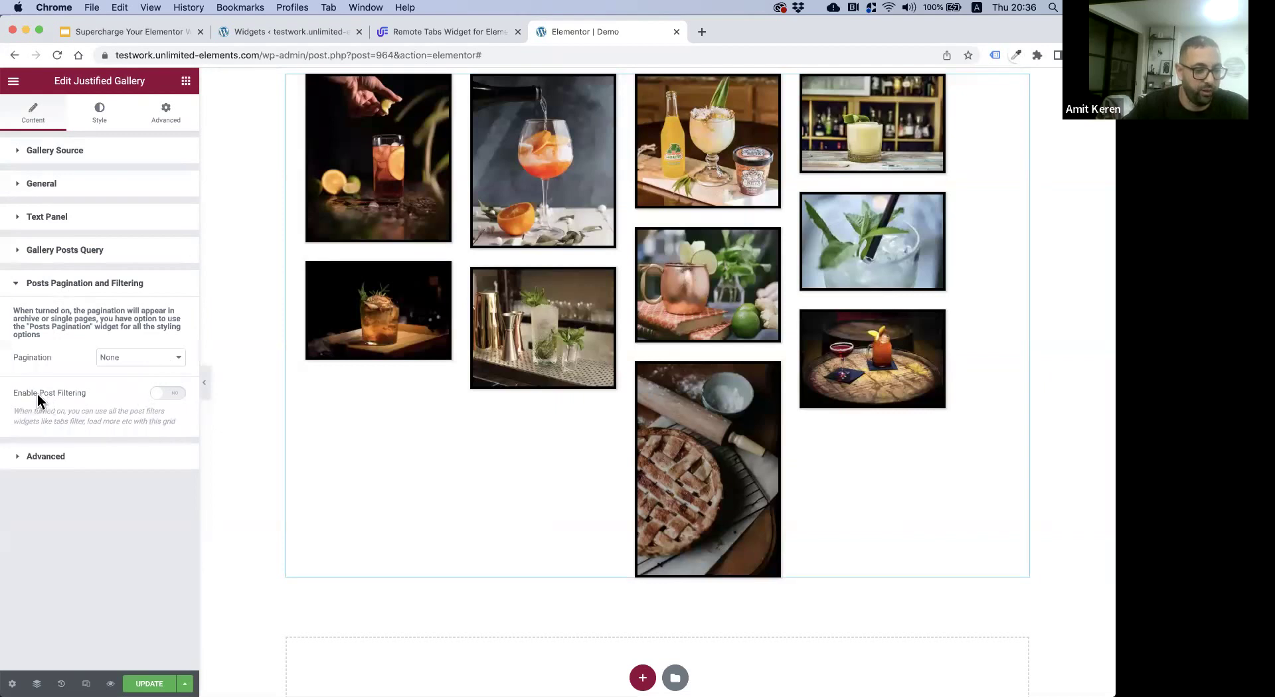
click(172, 395)
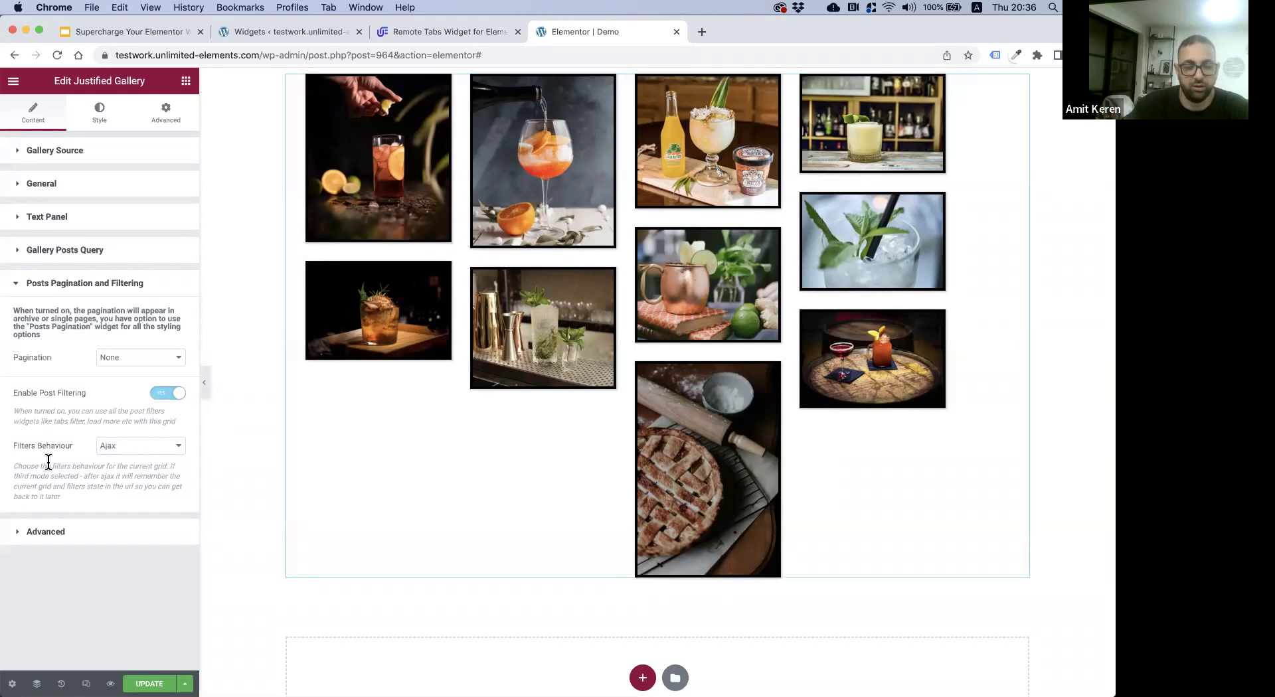
- Find the Load More / Infinite Scroll widget by searching for "load" and place it below the gallery
click(186, 82)
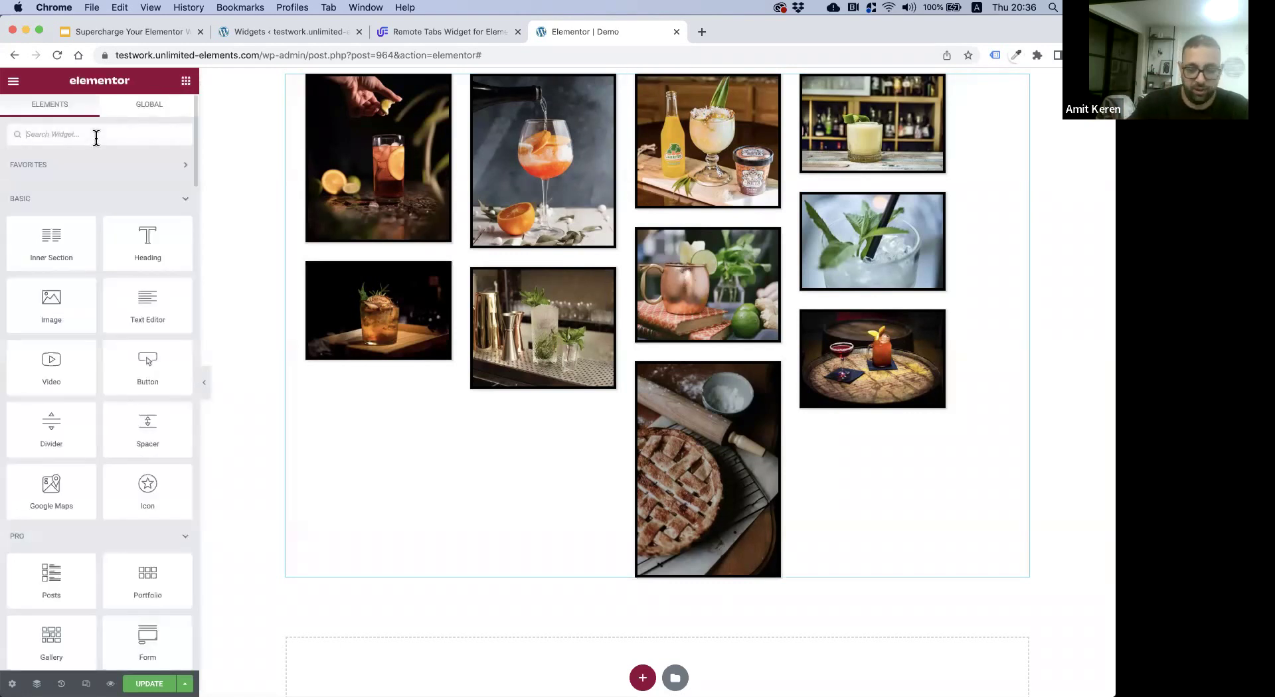
text(load)
drag(59, 205, 614, 531)
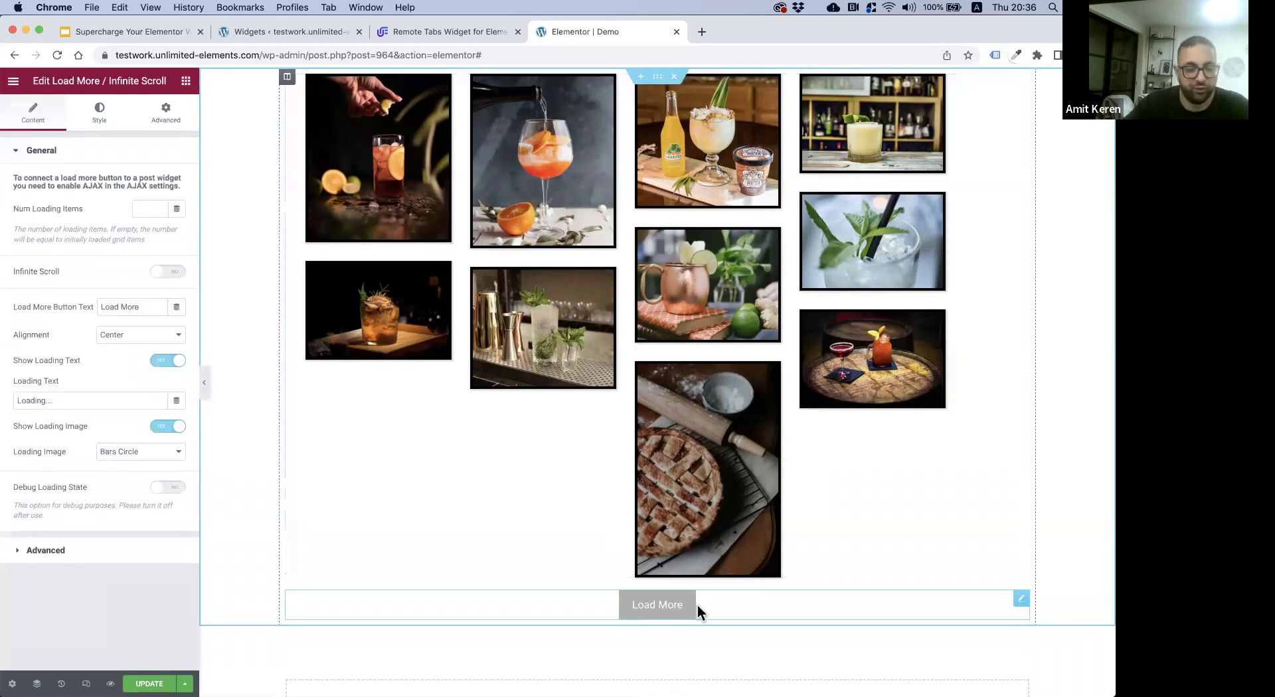
- Update the page, open its preview and try the Load More button below the gallery
click(150, 684)
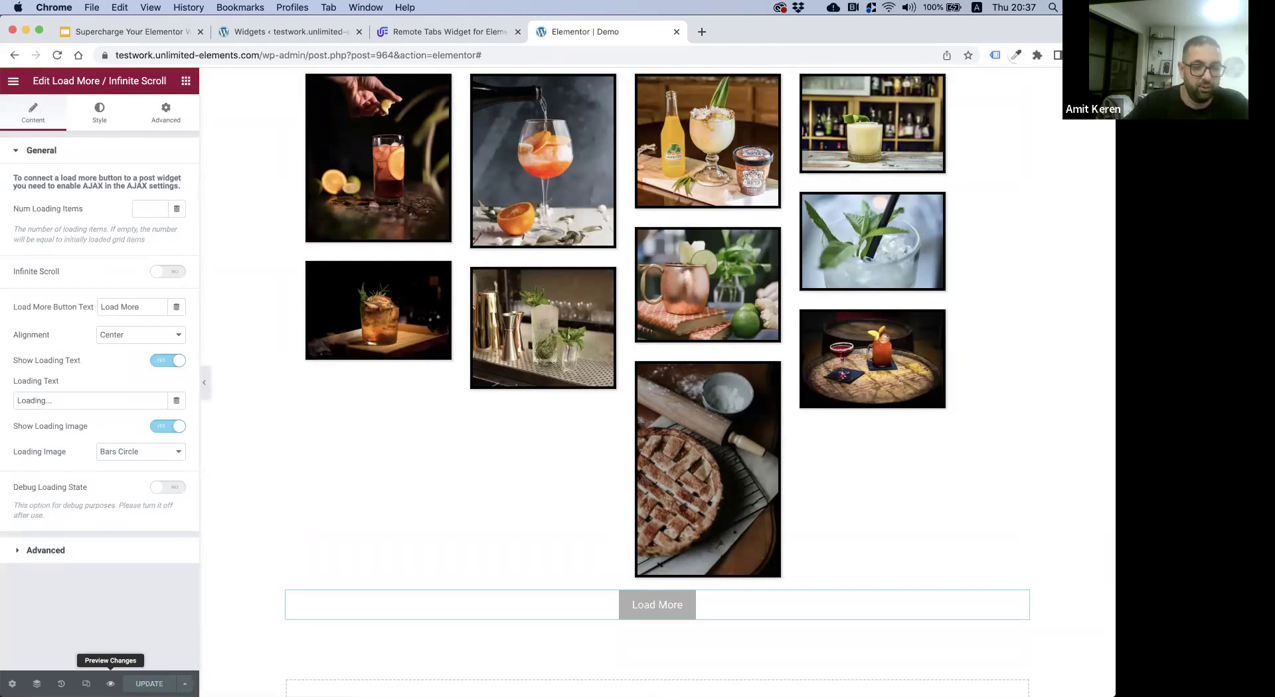
click(110, 684)
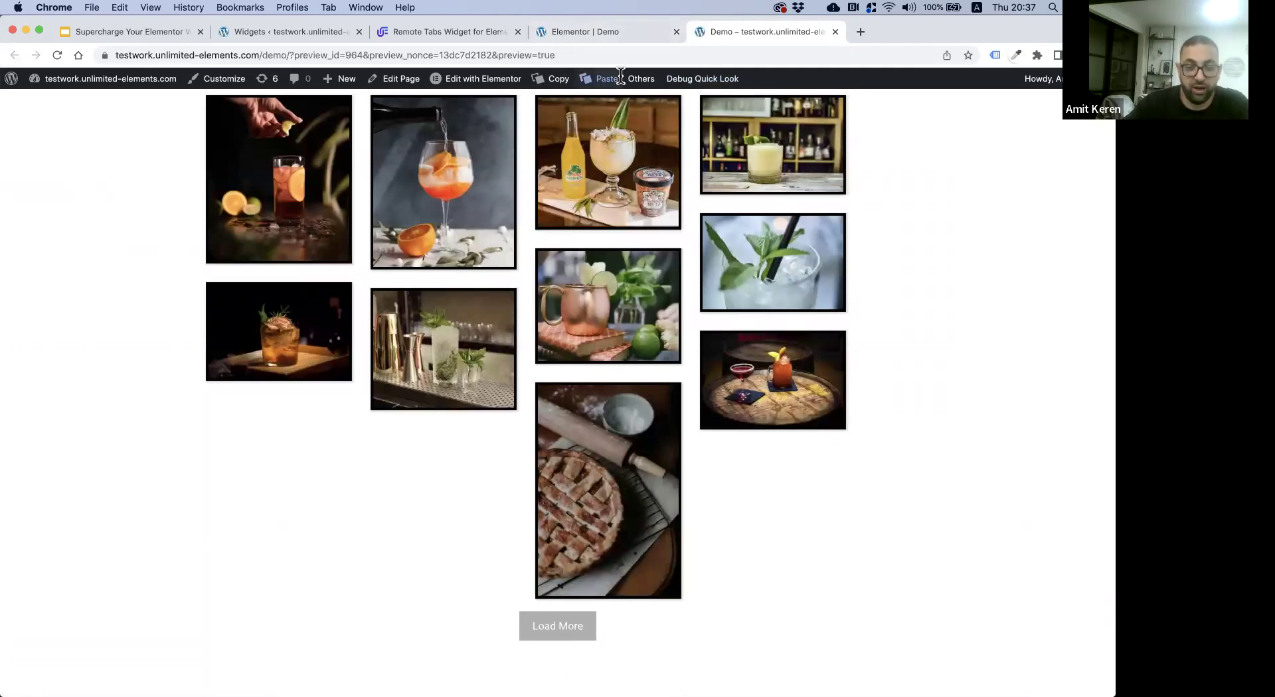
click(589, 33)
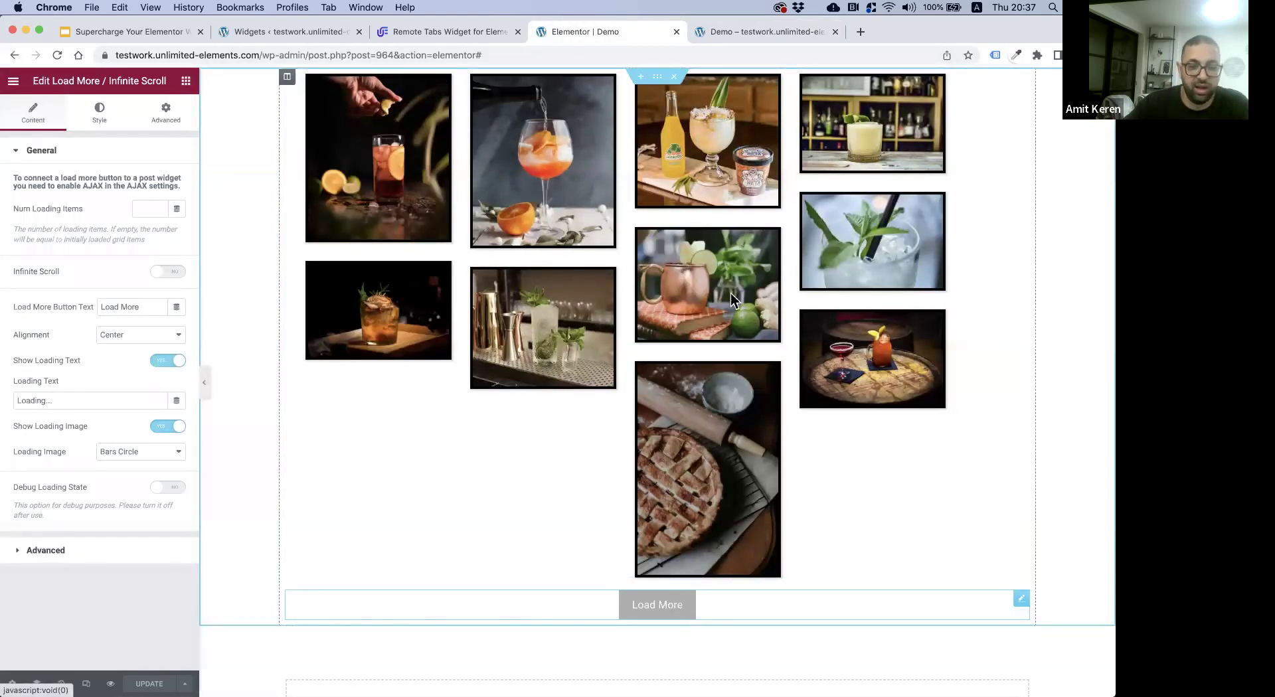
click(733, 38)
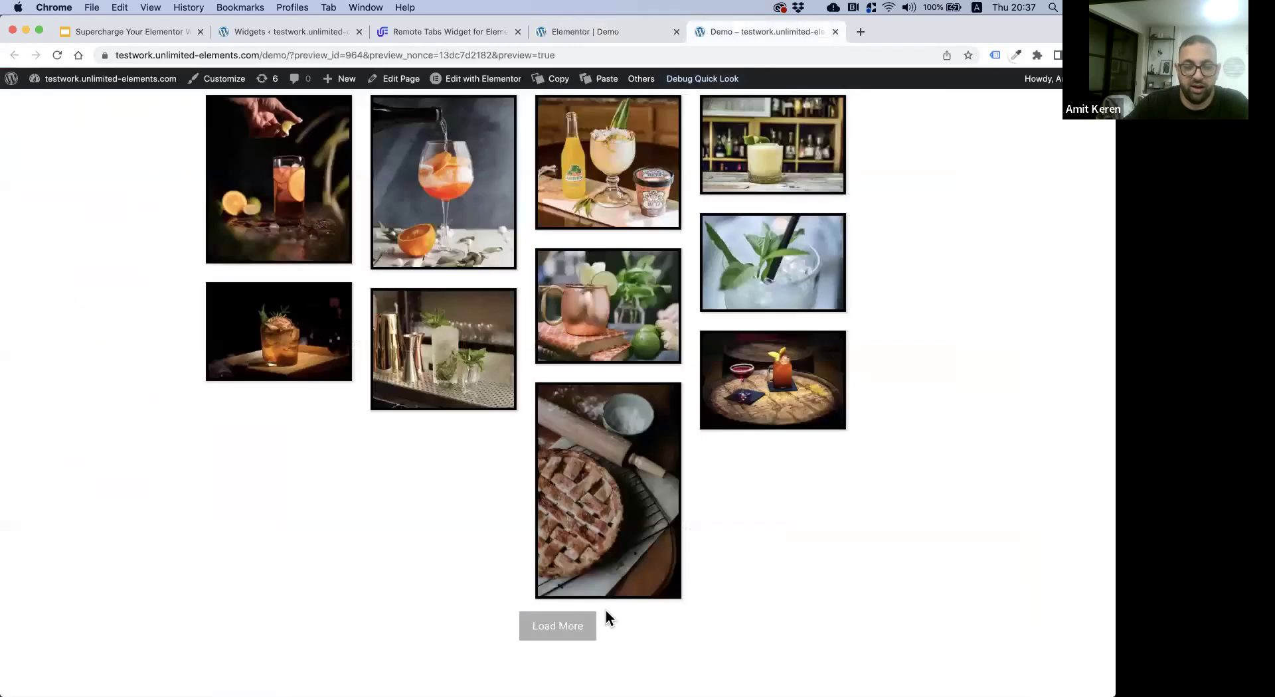
click(578, 630)
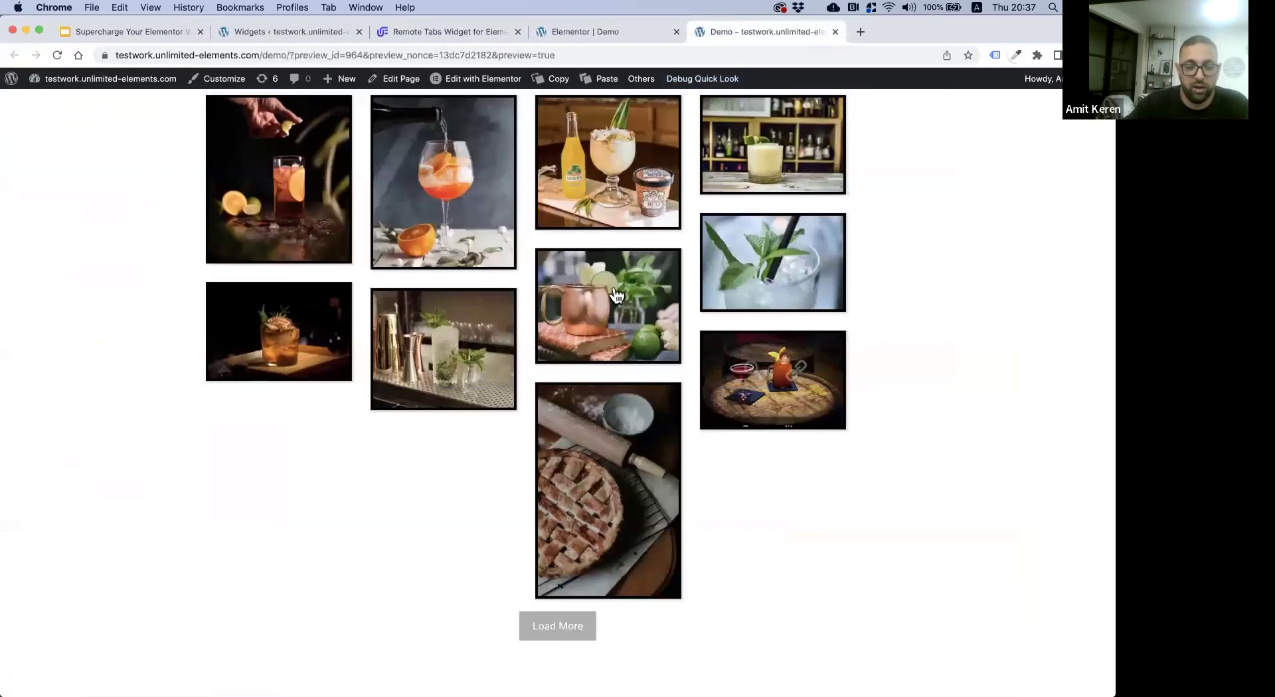
- Look through the posts loaded into the gallery preview and return to the Elementor editor
scroll(689, 537, down, 5)
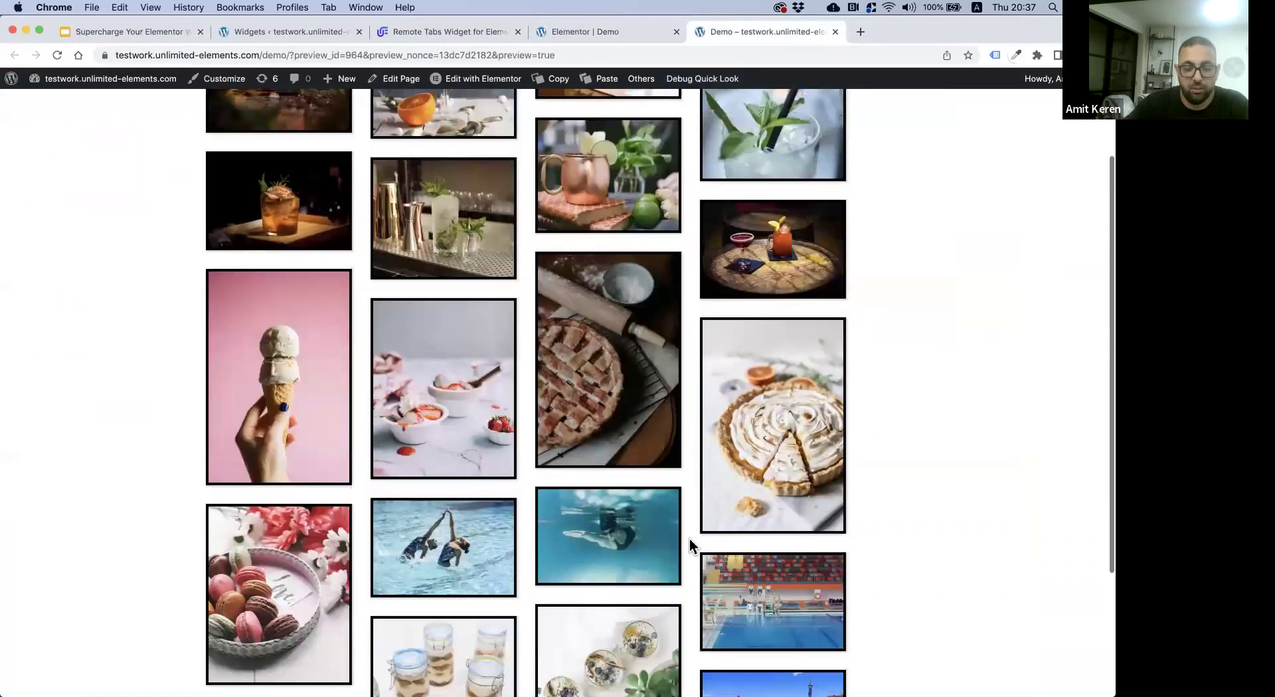
scroll(689, 538, up, 10)
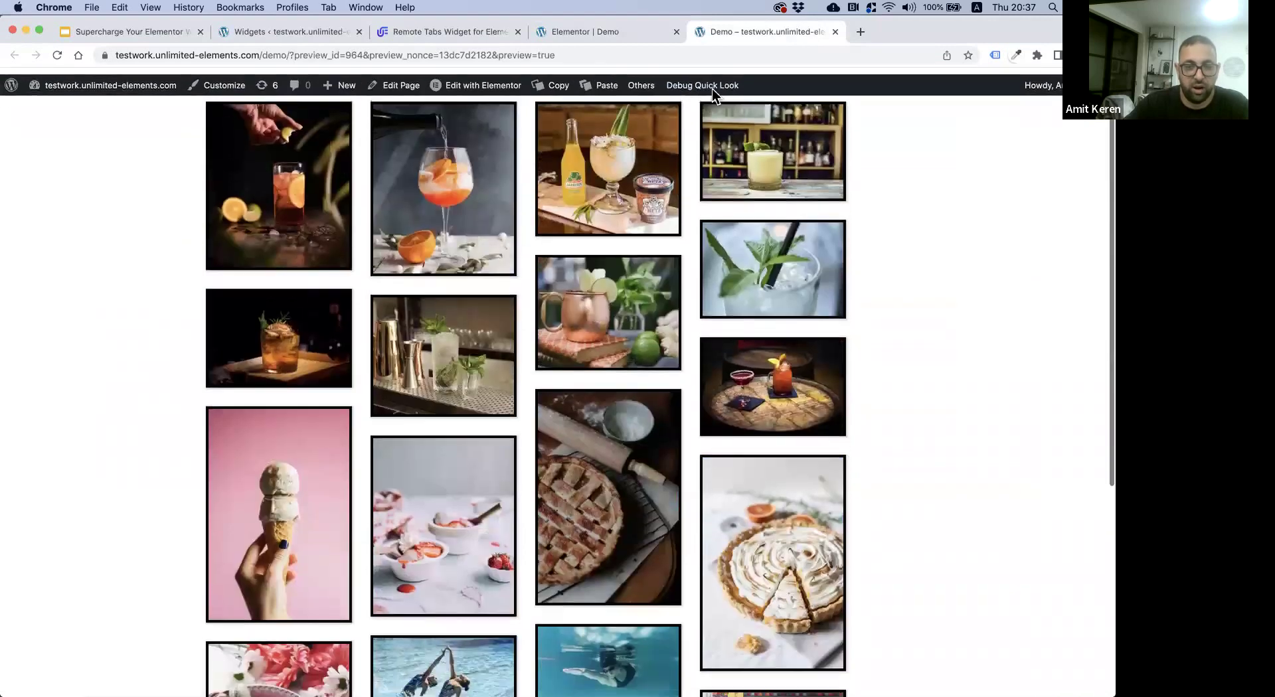
click(600, 33)
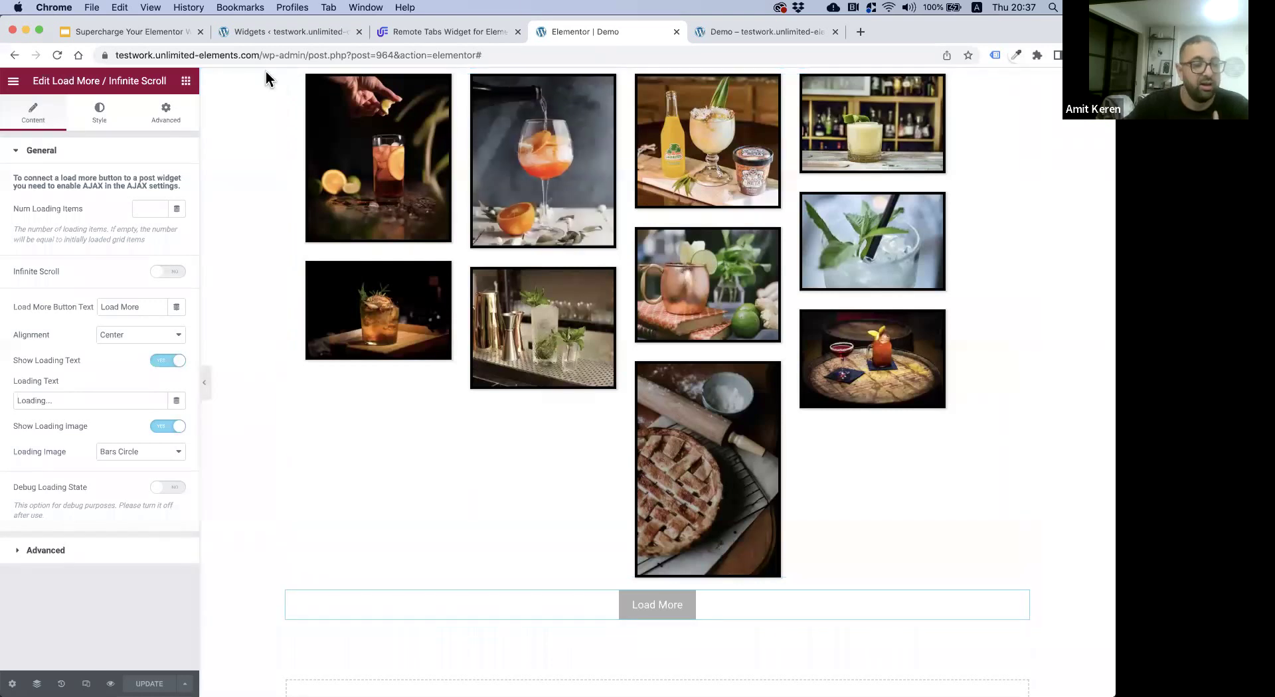
- Find the Tabs Filter widget by searching for "tabs" and place it above the Justified Gallery
click(180, 87)
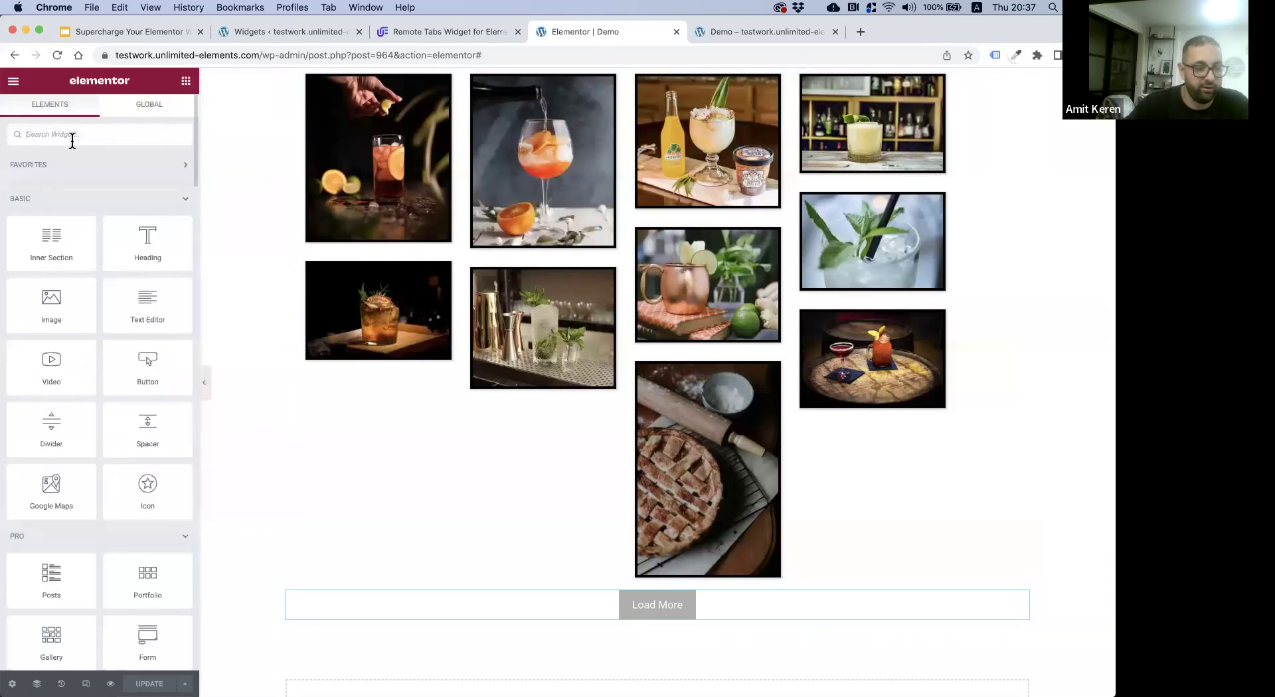
text(tabs)
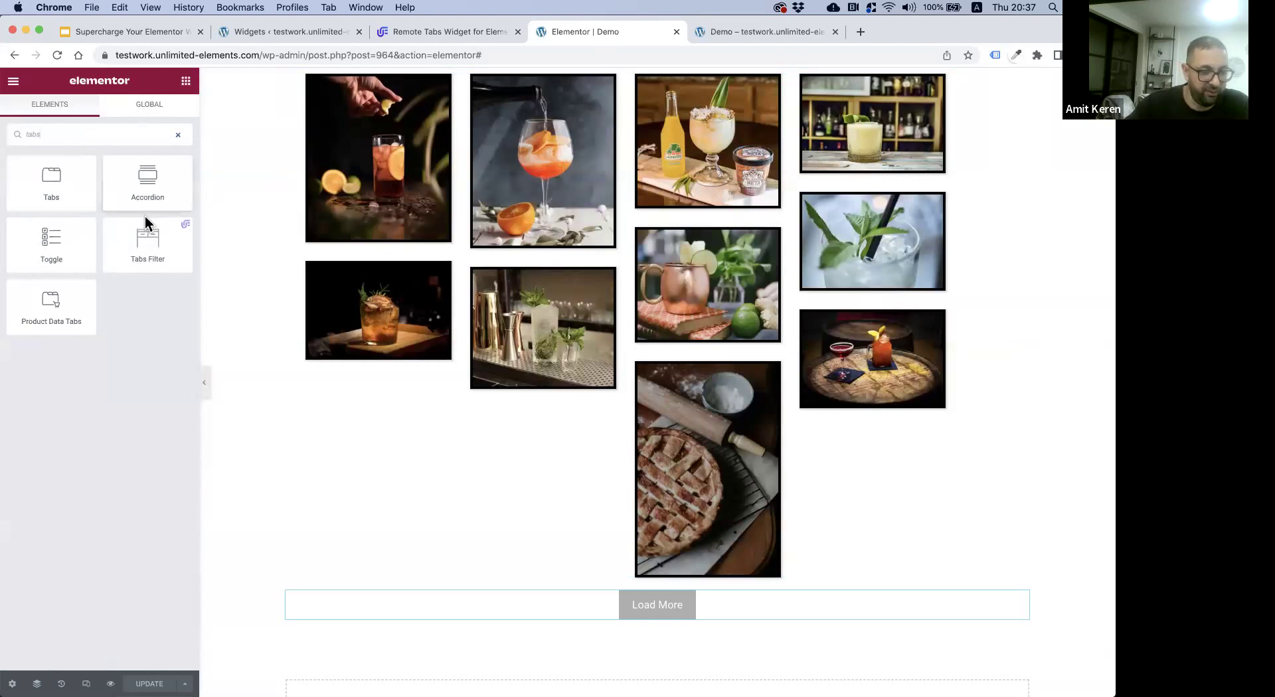
drag(143, 233, 593, 125)
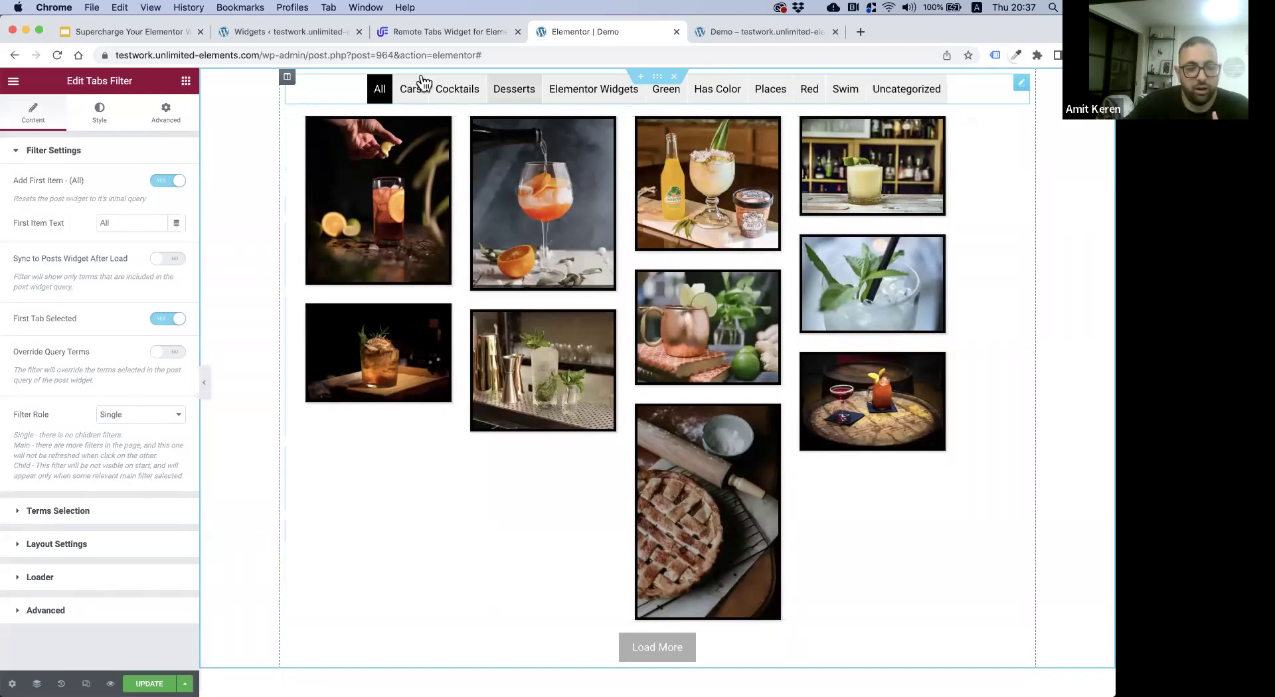
- Limit the Tabs Filter's terms selection to specific terms, including only the Cocktails and Desserts categories
click(65, 511)
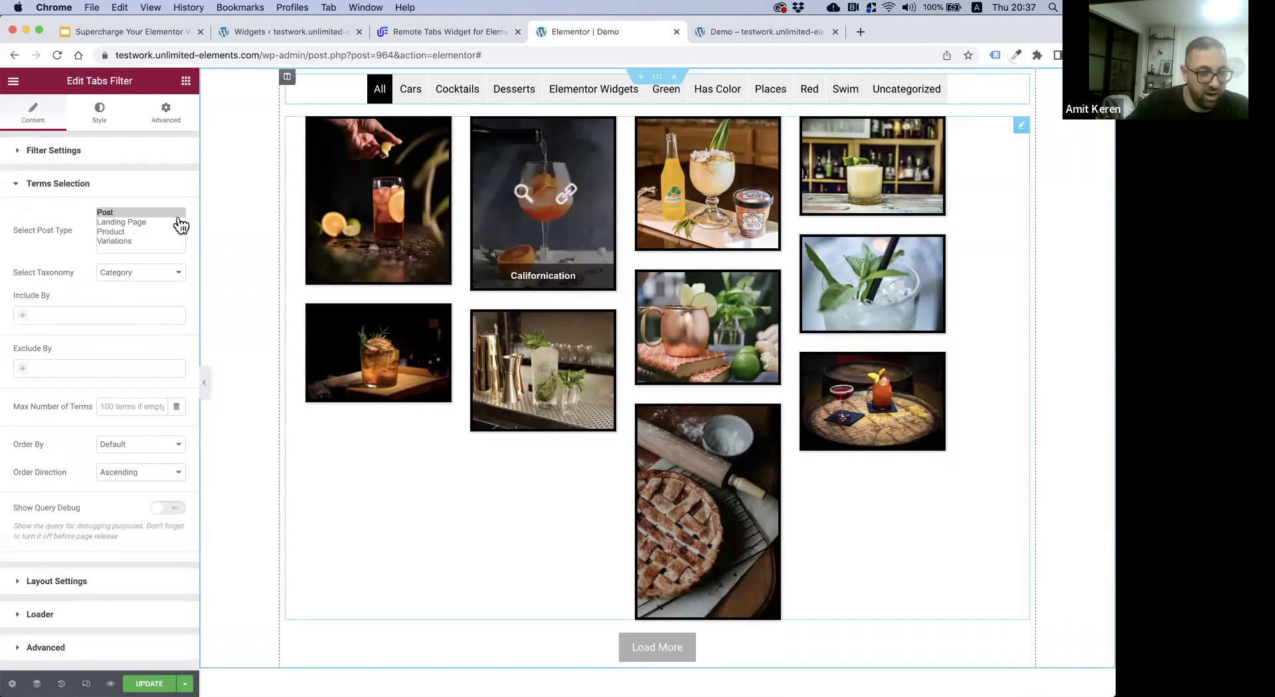
click(51, 316)
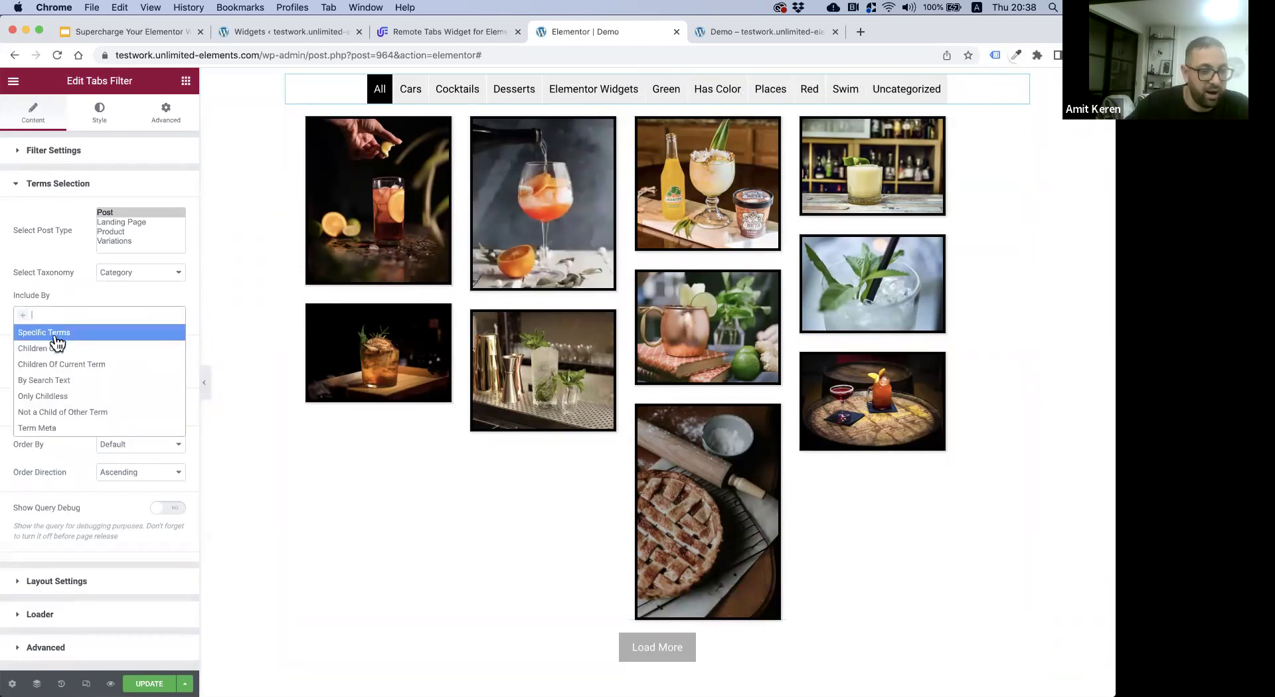
click(55, 334)
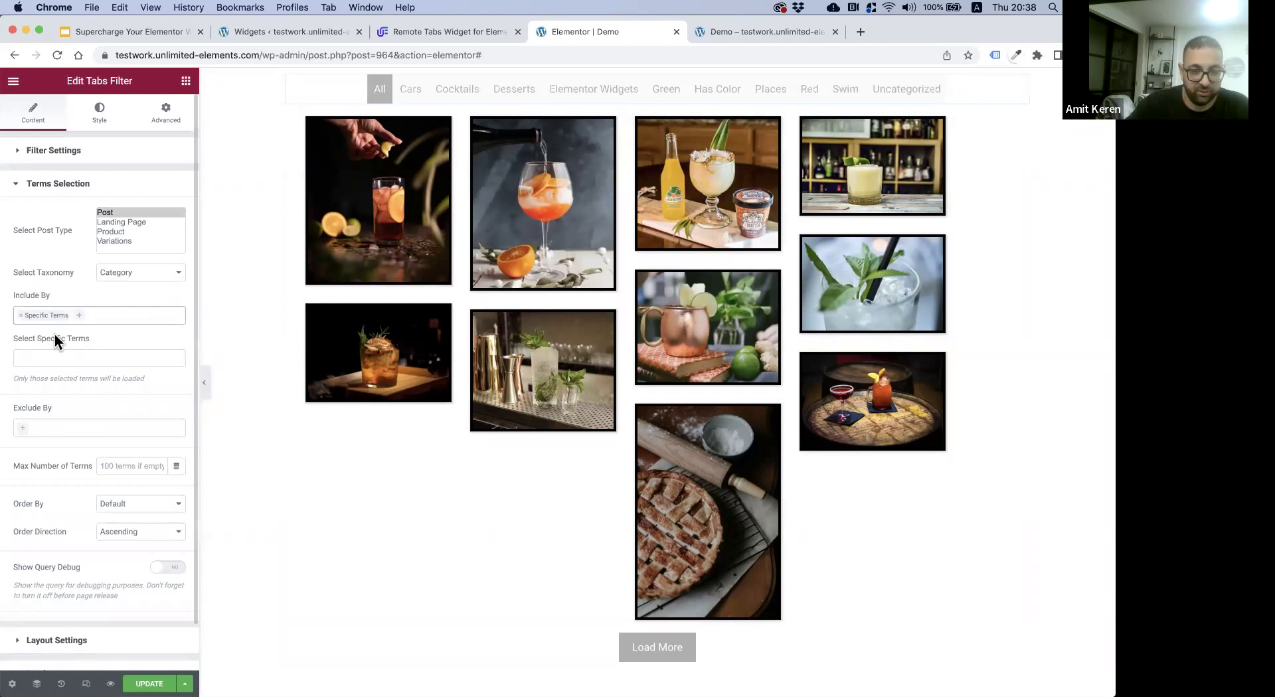
click(73, 358)
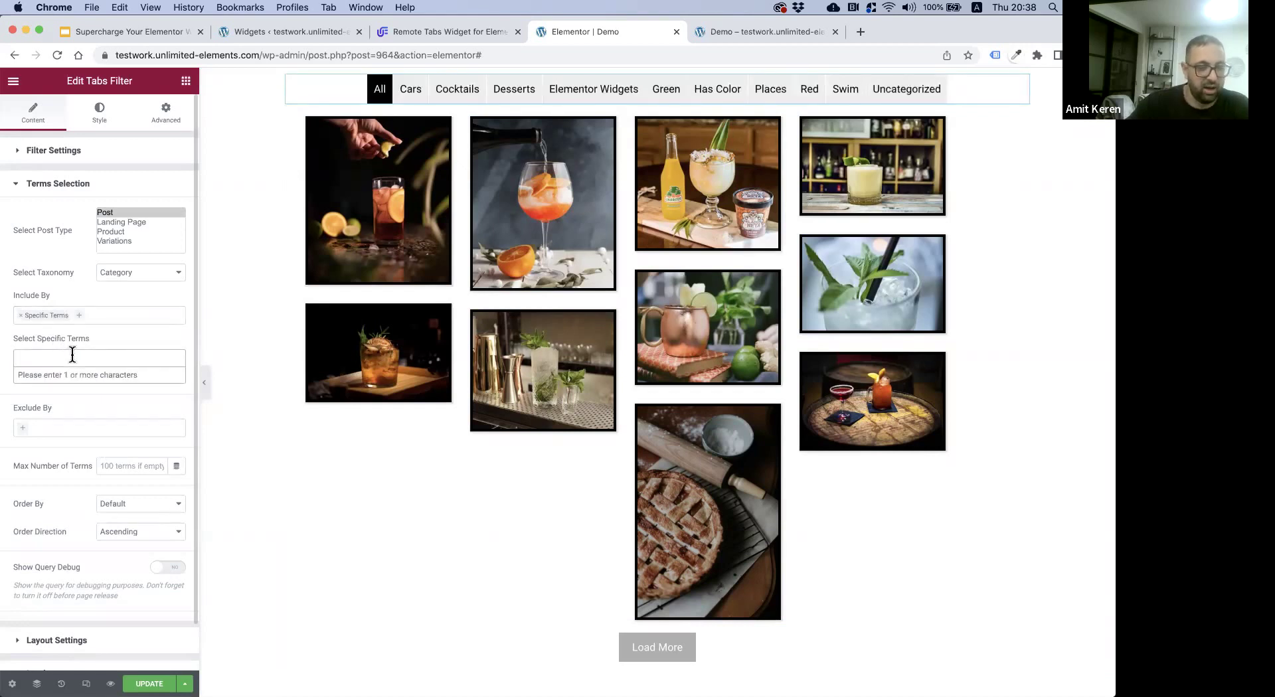
click(43, 357)
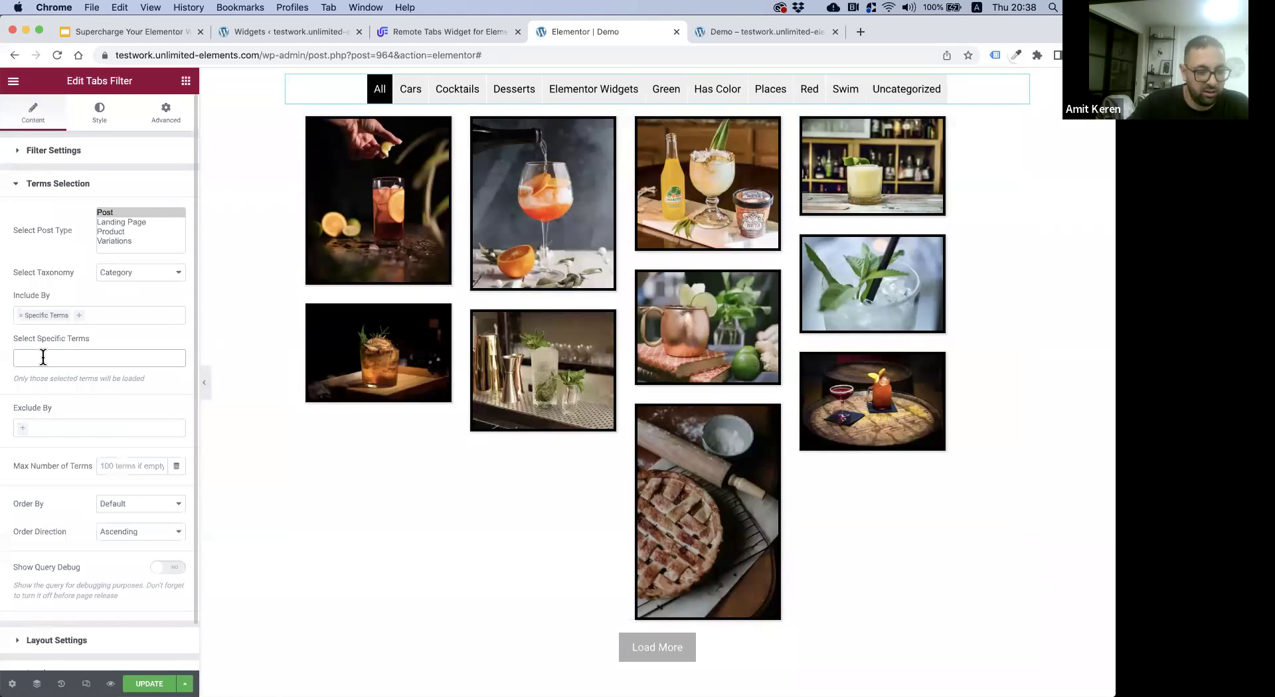
text(cook)
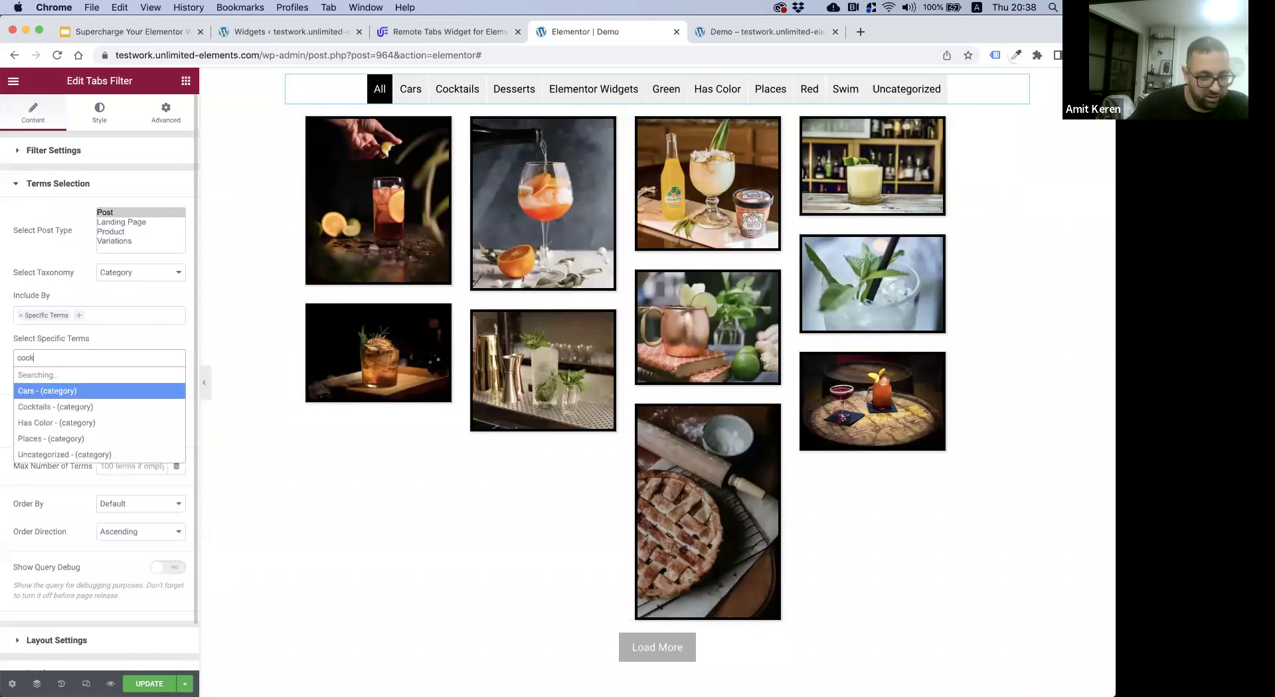
click(48, 373)
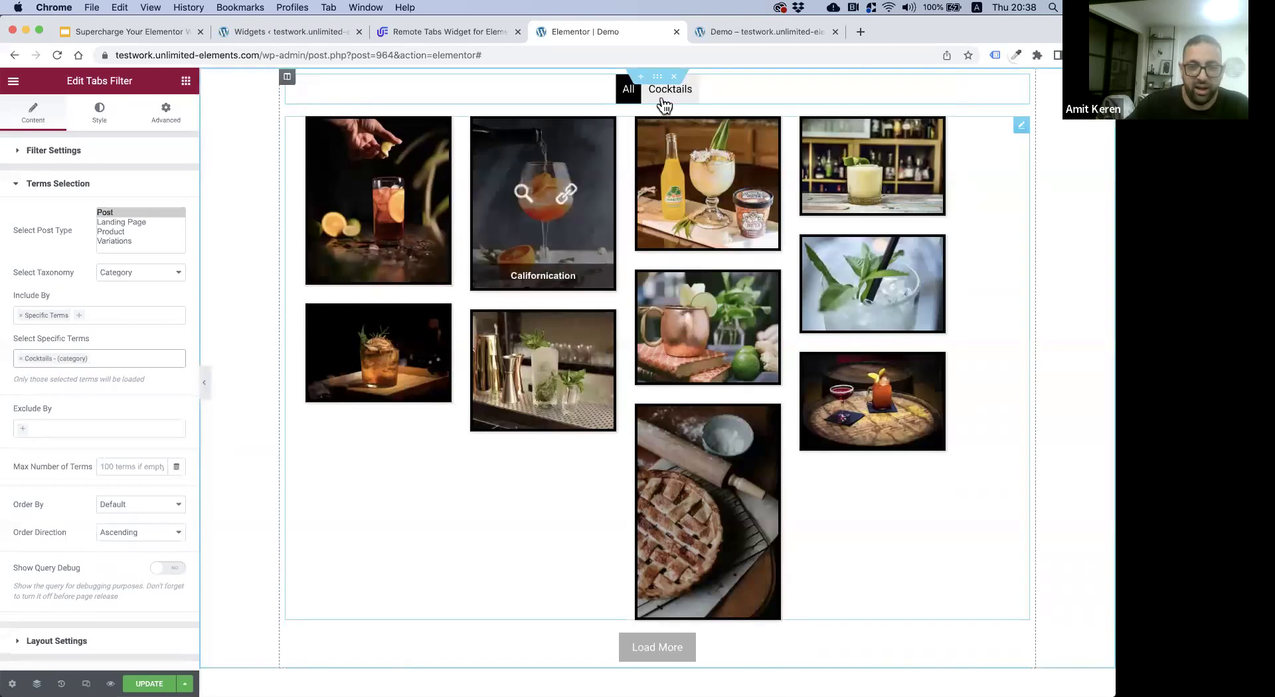
click(147, 358)
text(dess)
click(112, 376)
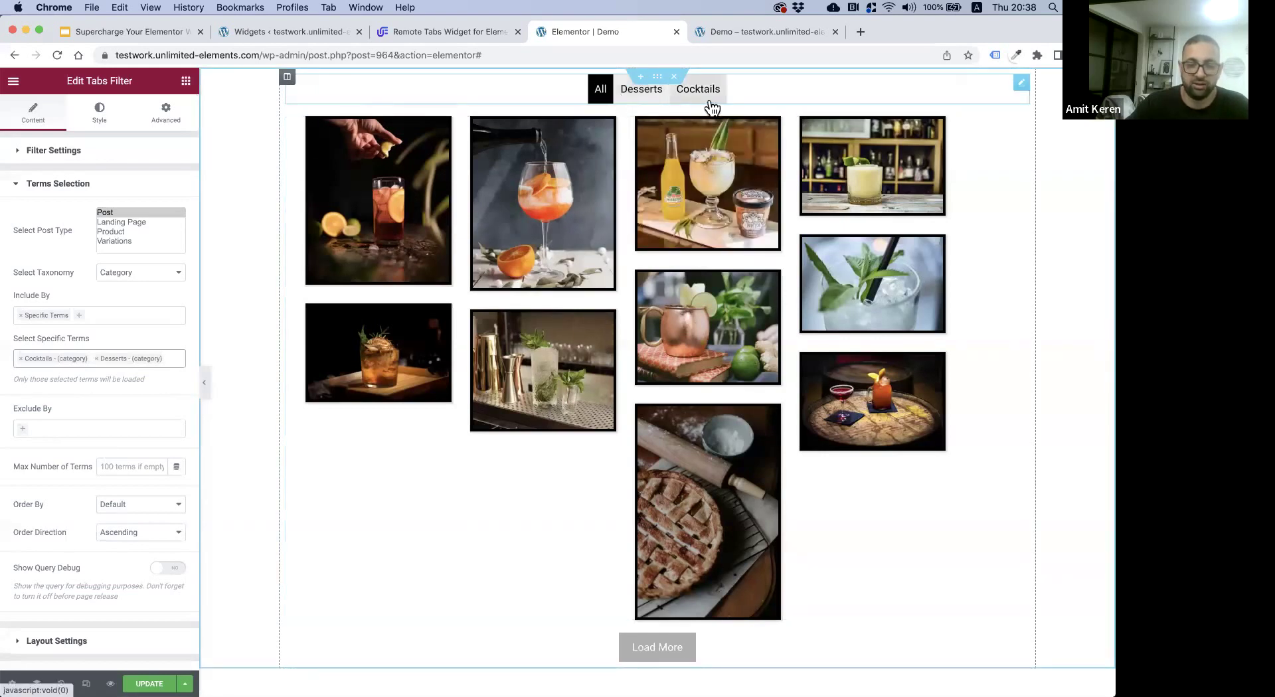
- Save the page and try the Desserts, Cocktails and All filter tabs in the page preview
key(super+s)
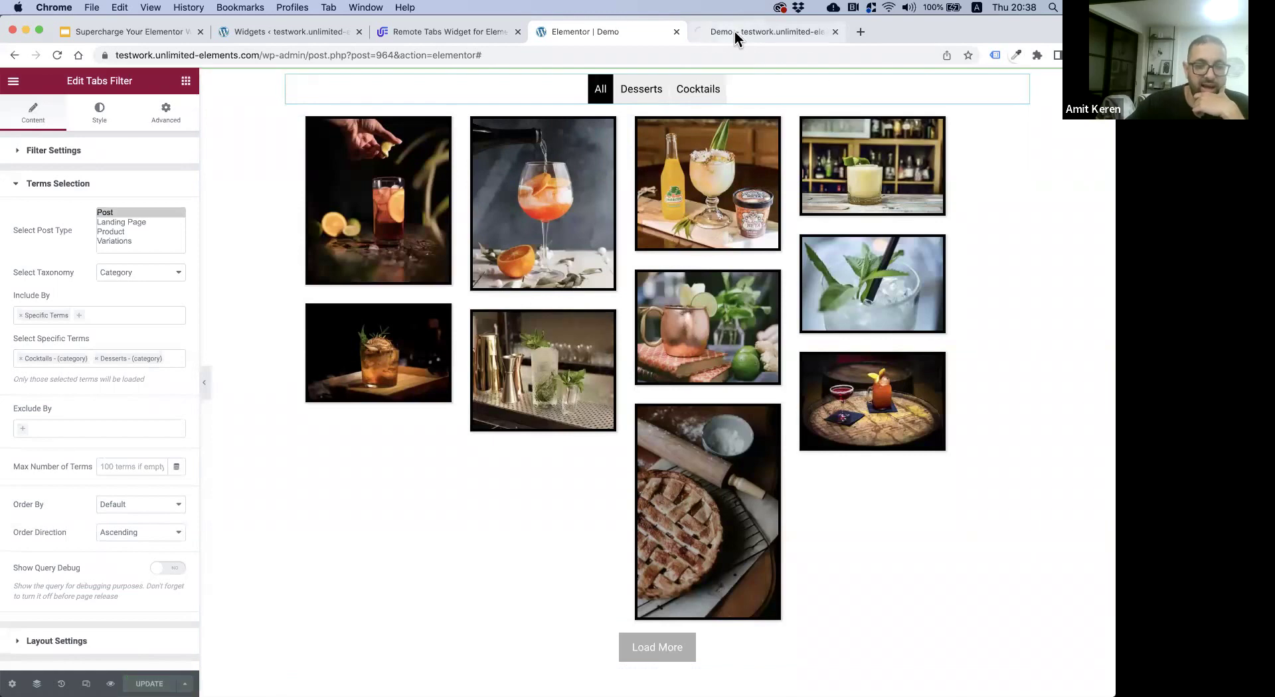
click(698, 30)
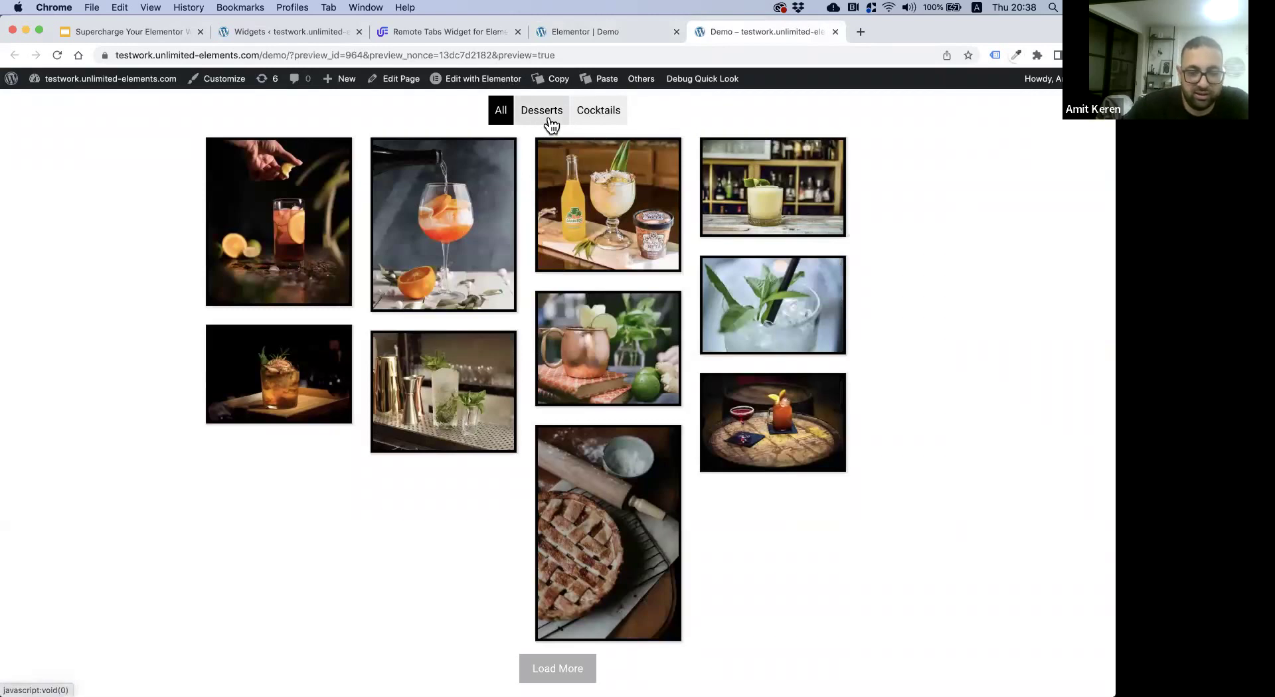
click(550, 120)
click(620, 114)
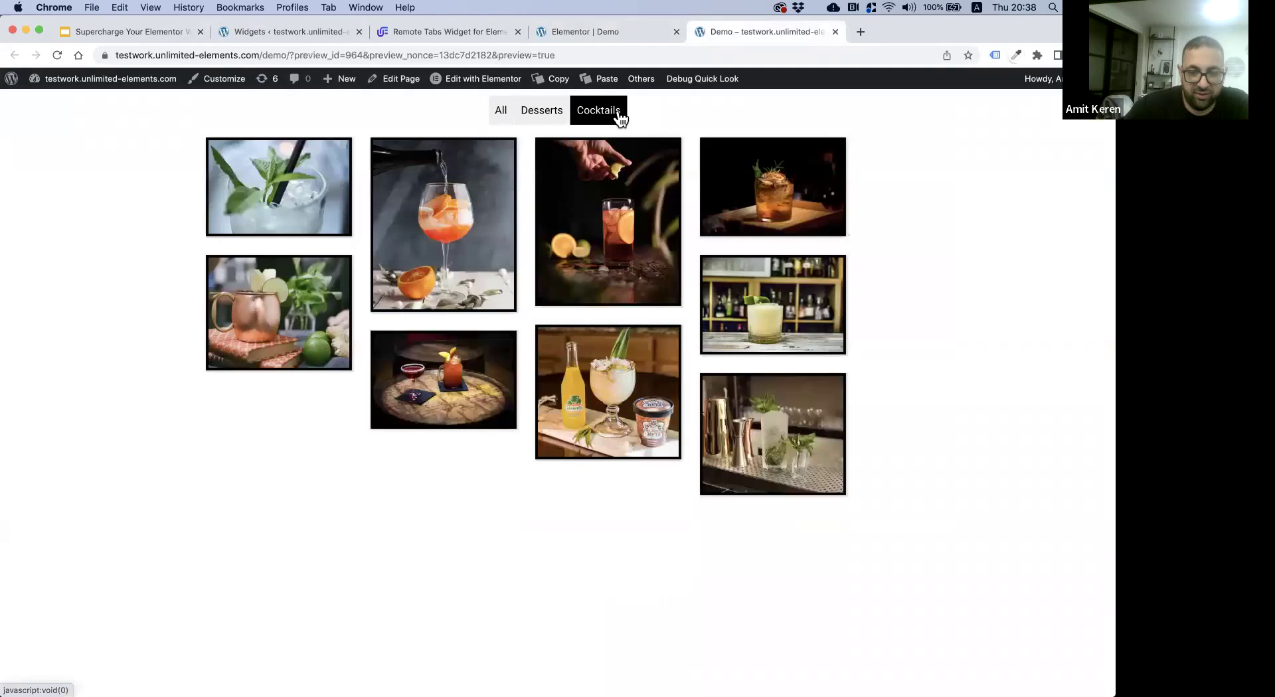
click(509, 120)
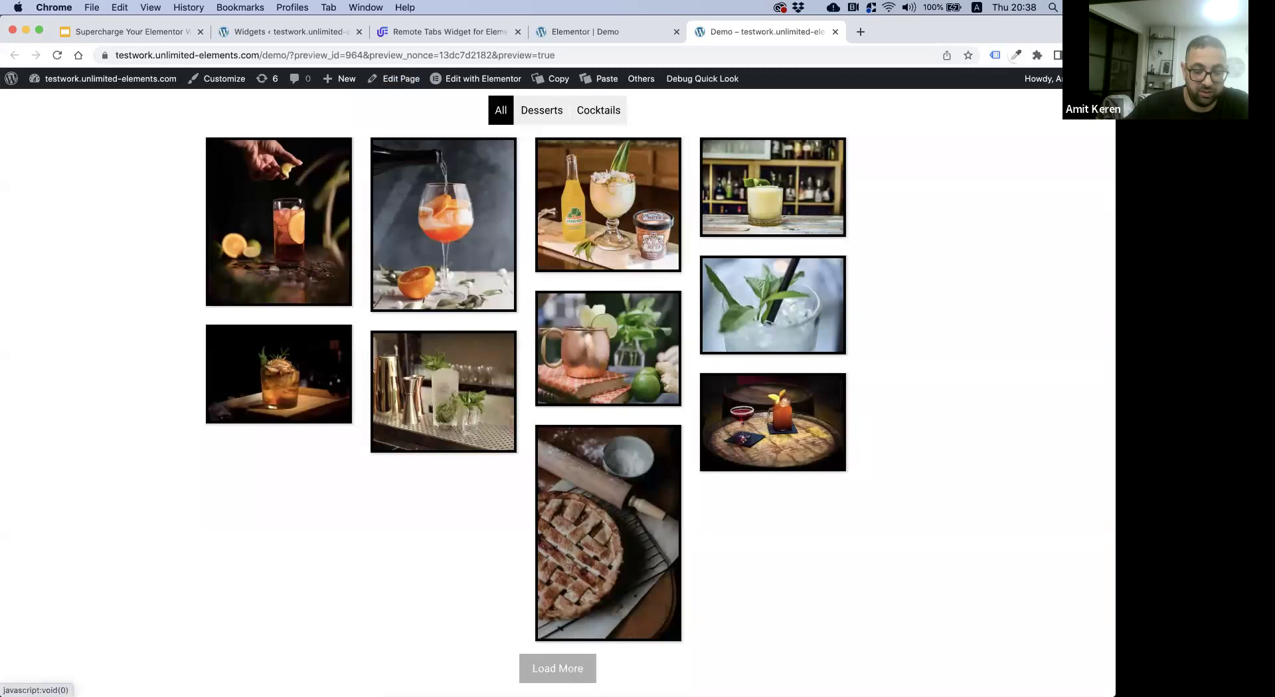
- Return to the Elementor editor and delete the Tabs Filter and Load More widgets around the gallery
click(595, 32)
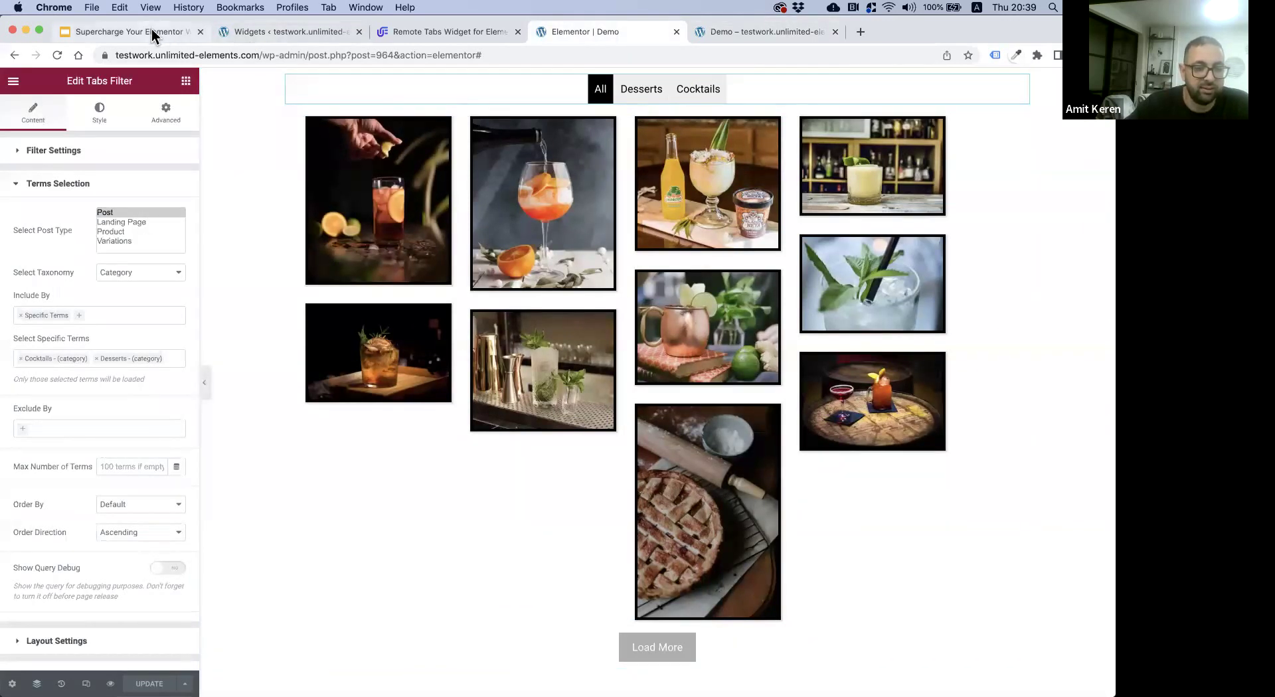
click(65, 151)
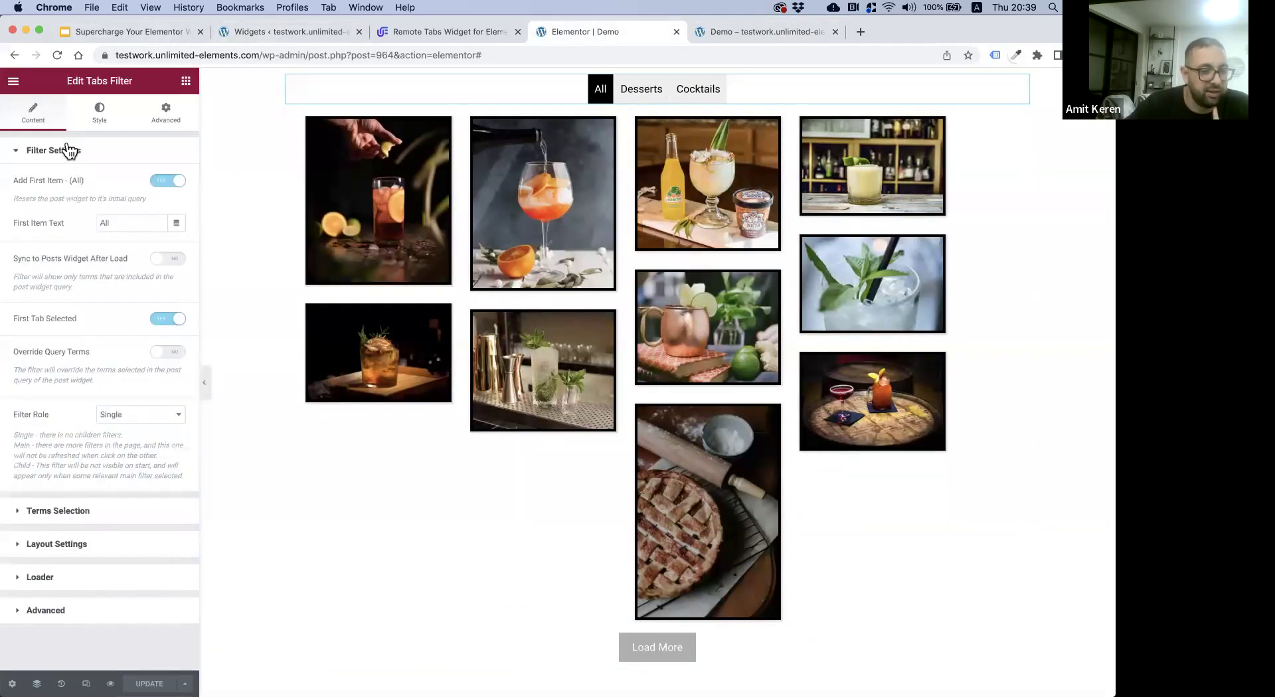
click(344, 162)
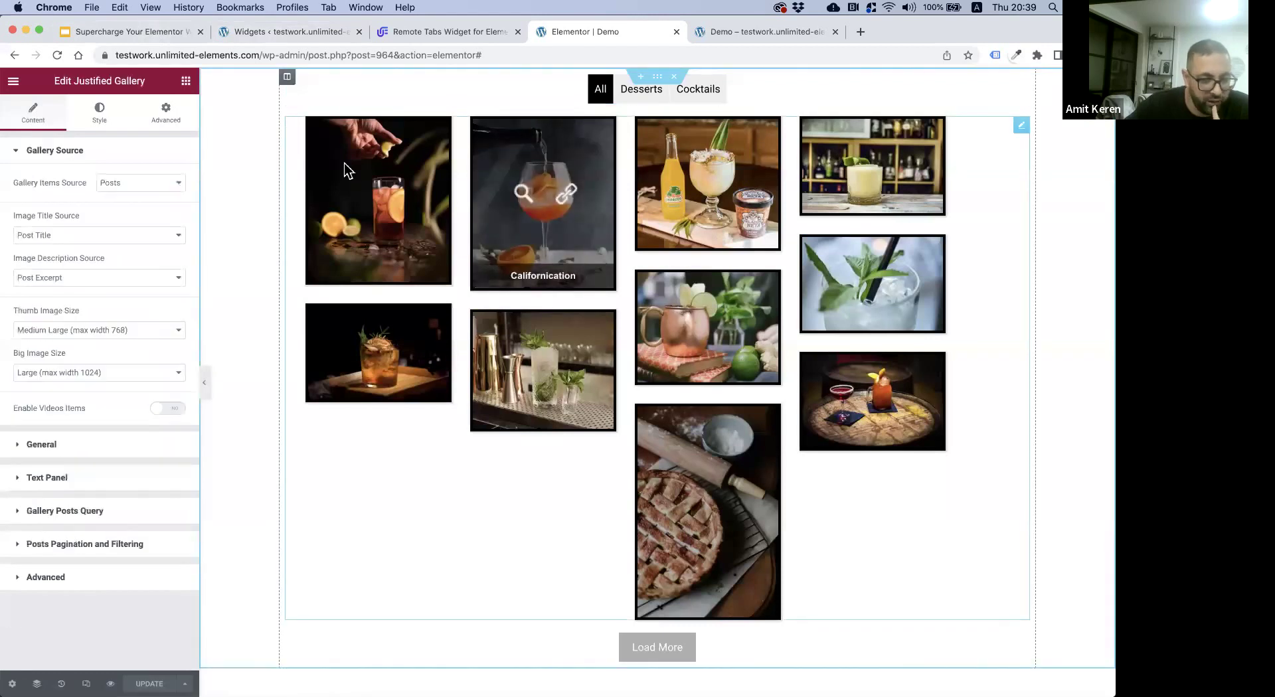
right_click(863, 97)
click(898, 291)
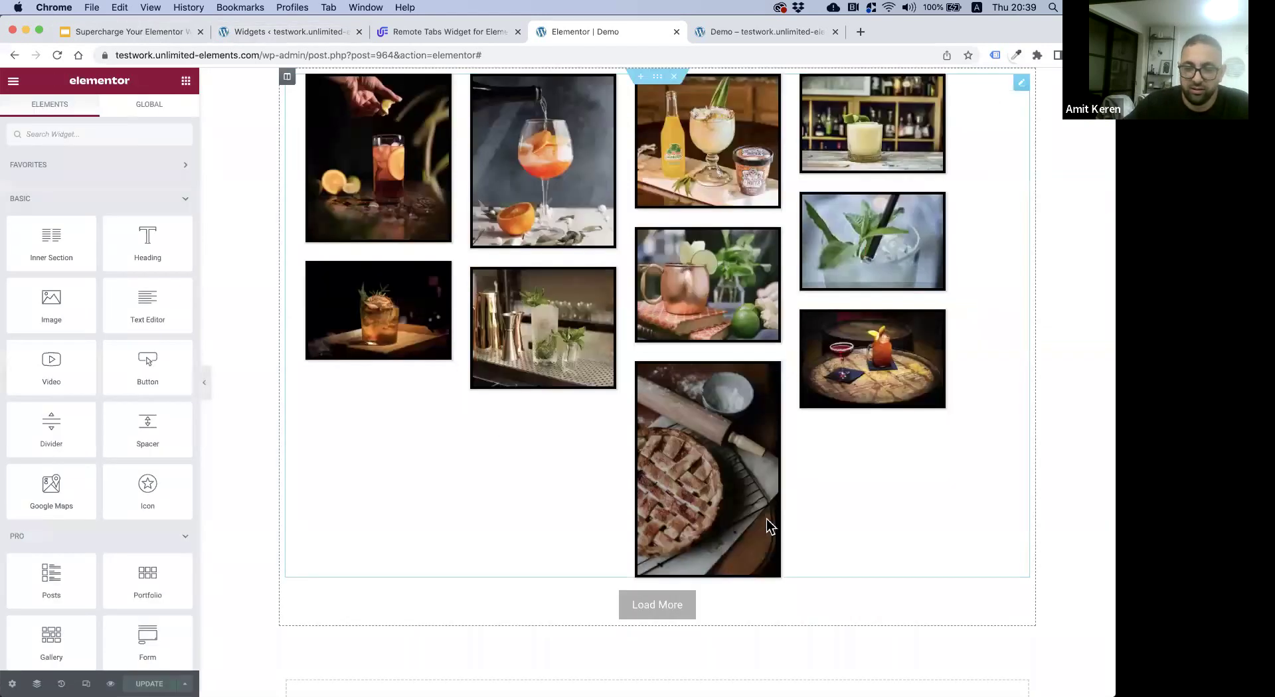
right_click(711, 604)
click(738, 683)
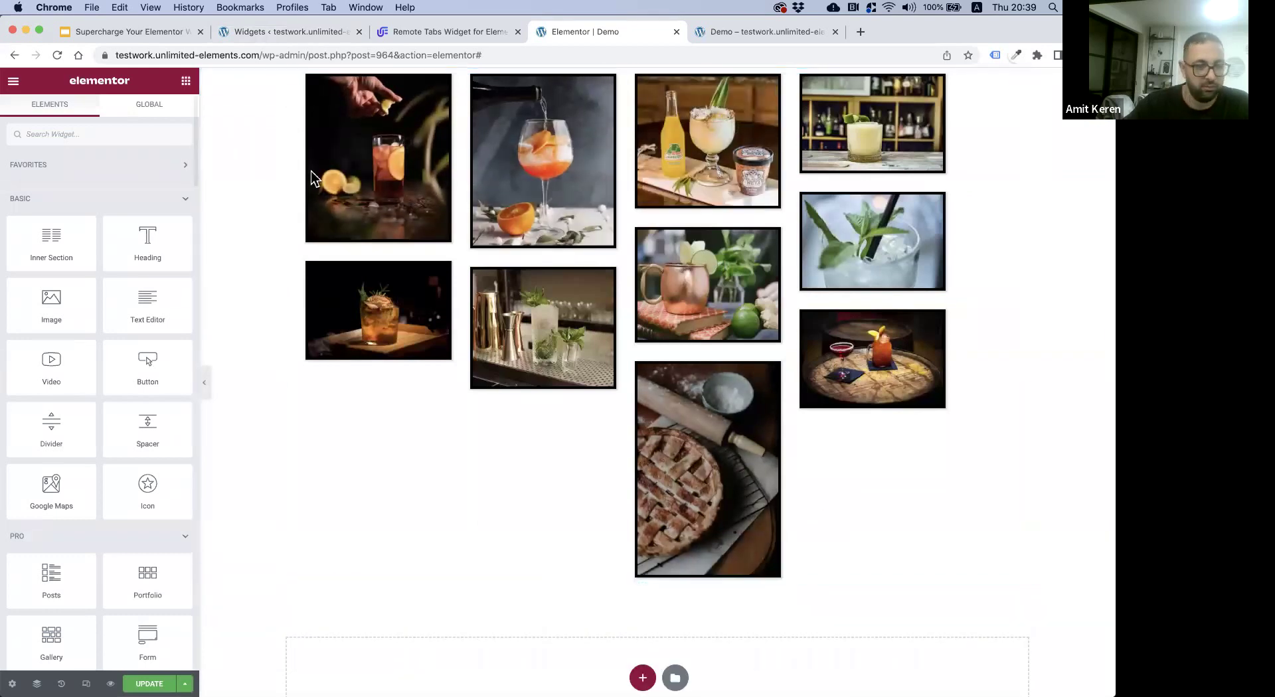
- Set the Justified Gallery's items source to Products
click(1020, 92)
click(111, 185)
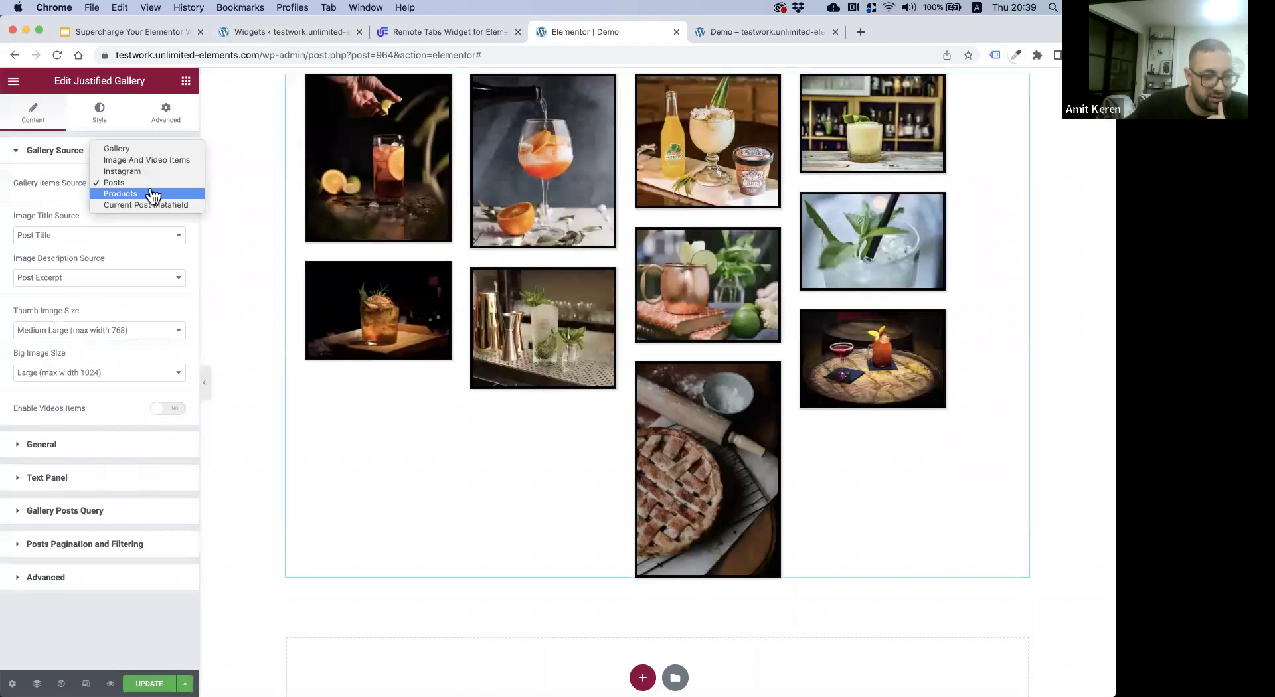
click(119, 194)
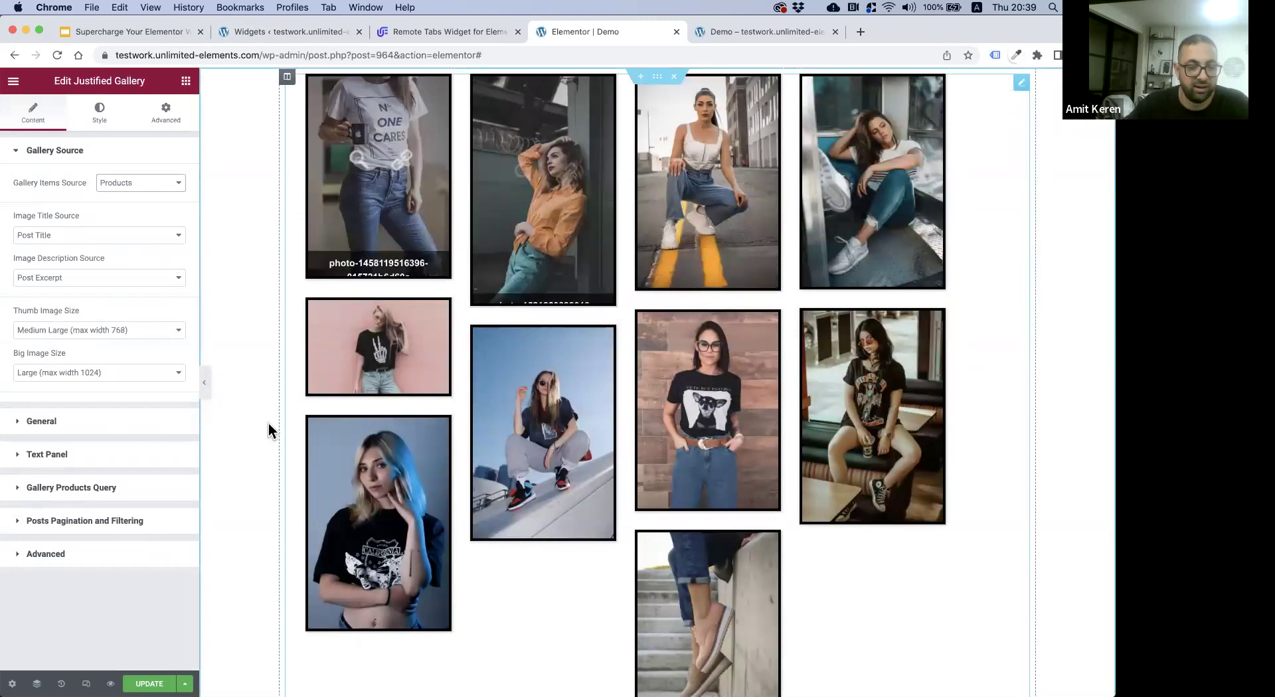
- Review the available gallery item sources, keep the current one, and switch to the Google Slides presentation
click(120, 184)
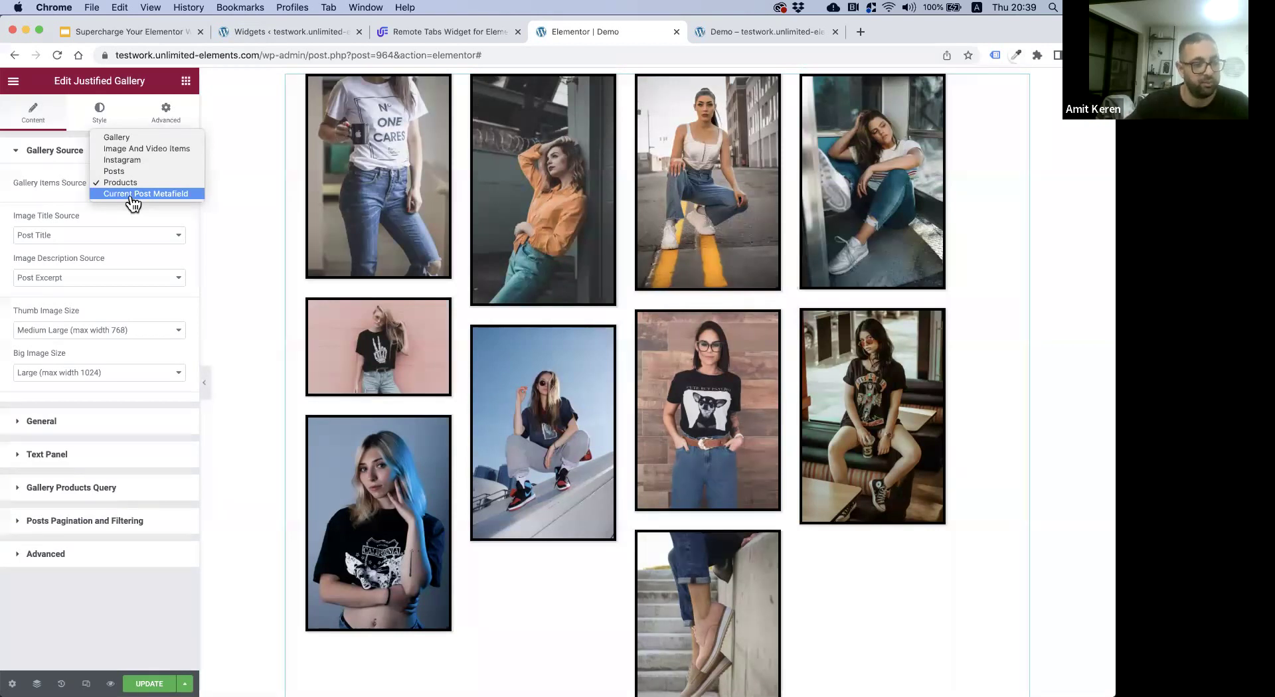
click(77, 202)
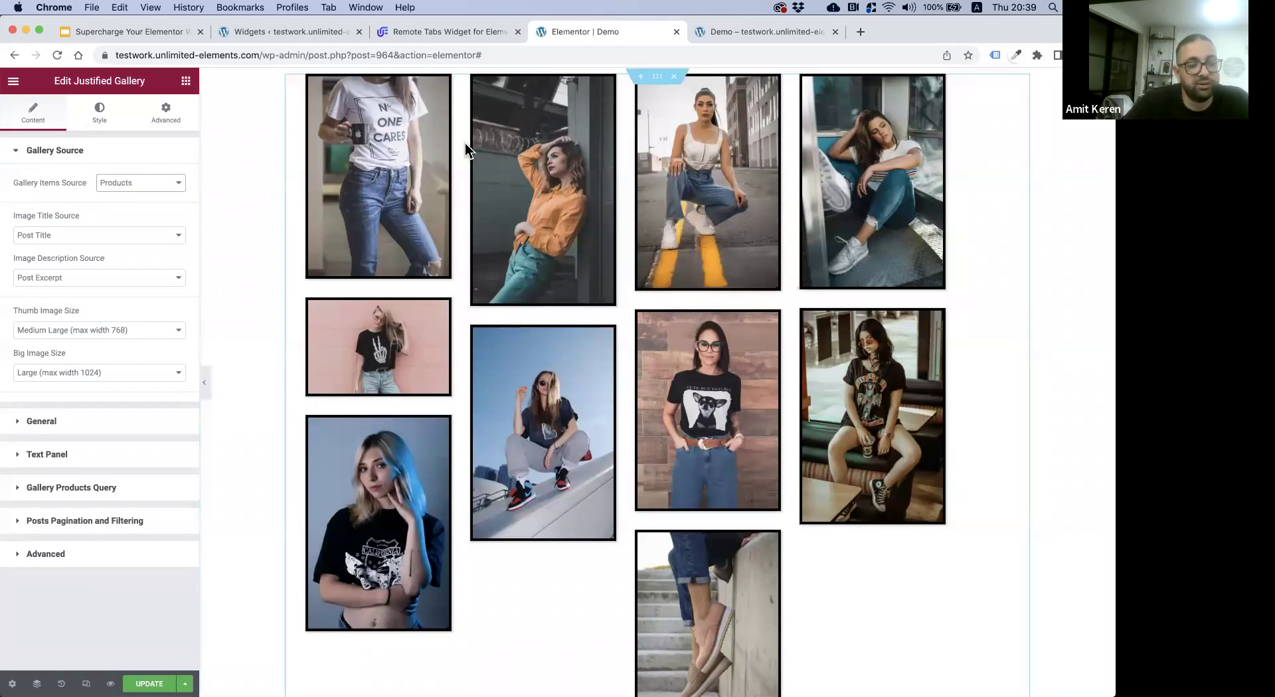
click(126, 31)
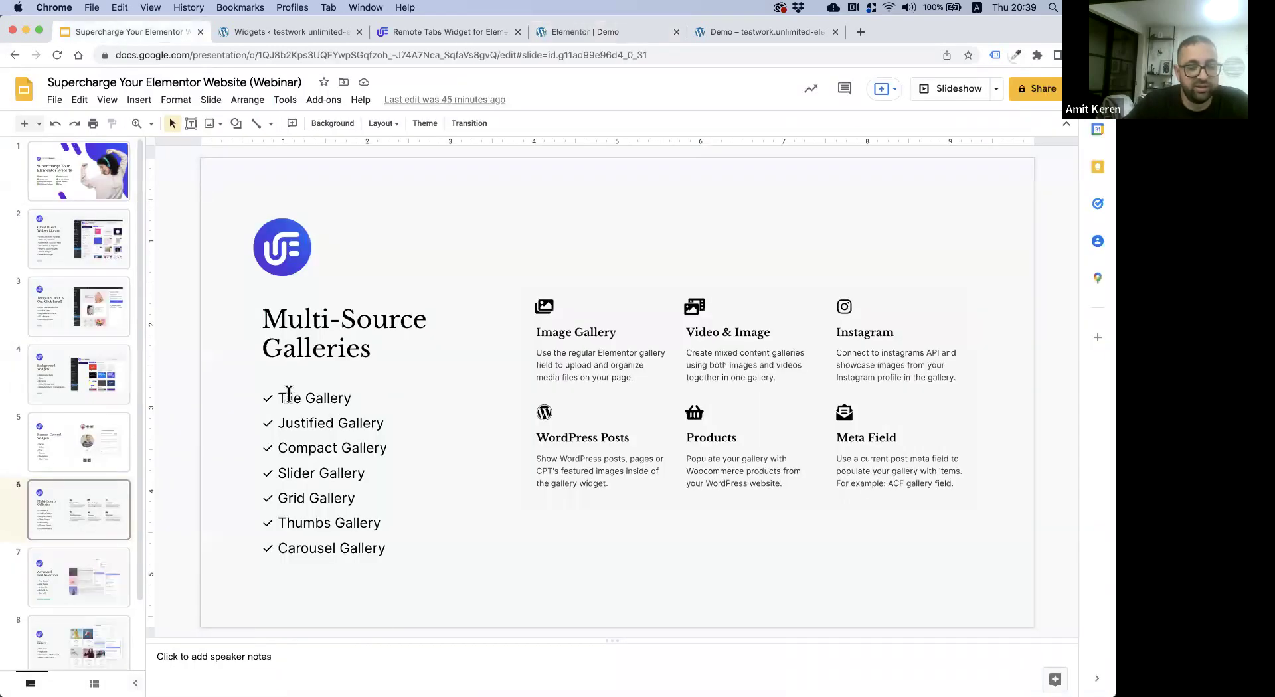